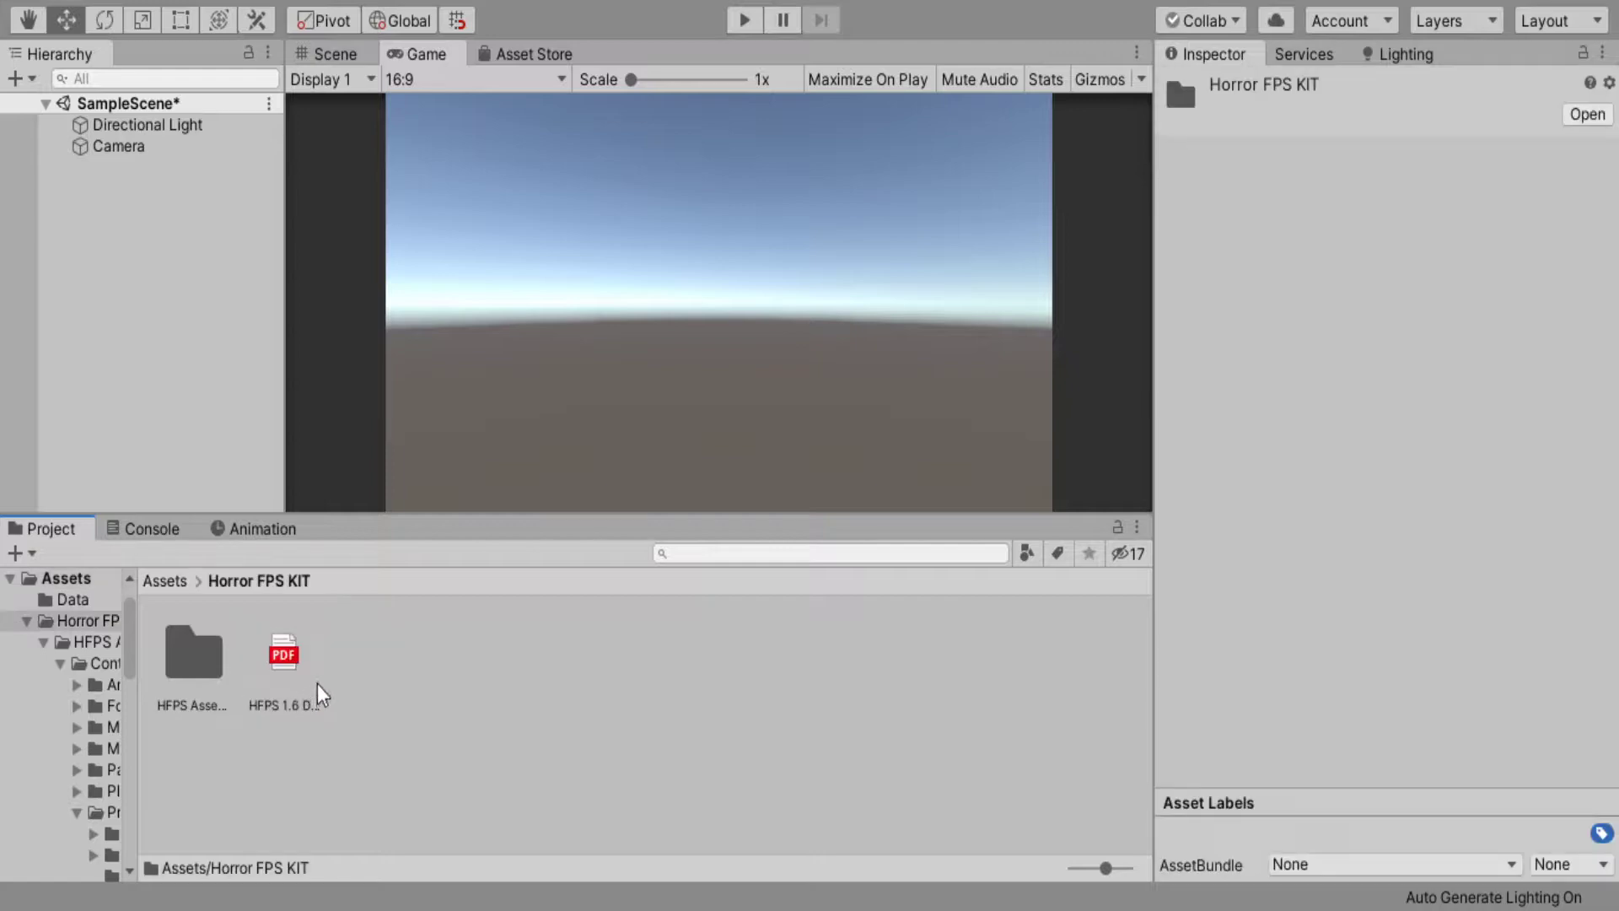
Step: Go back to the top-level Assets folder and look over its contents and the scene's object list
{"action": "left_click", "coordinate": [162, 583]}
{"action": "double_click", "coordinate": [191, 650]}
{"action": "left_click", "coordinate": [181, 585]}
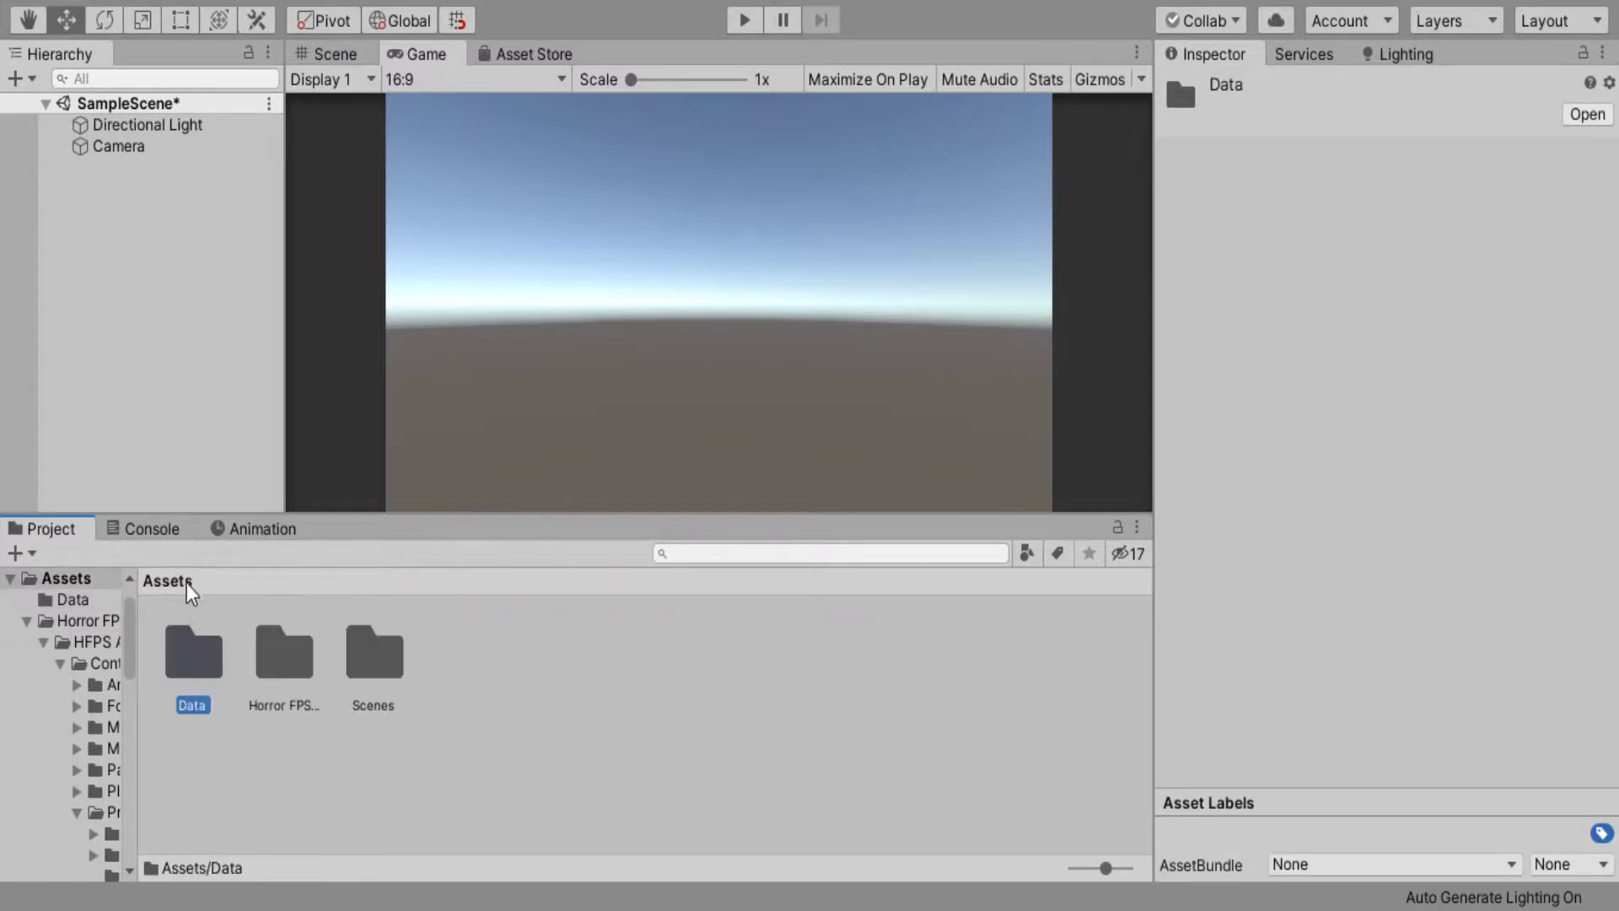
{"action": "left_click", "coordinate": [652, 710]}
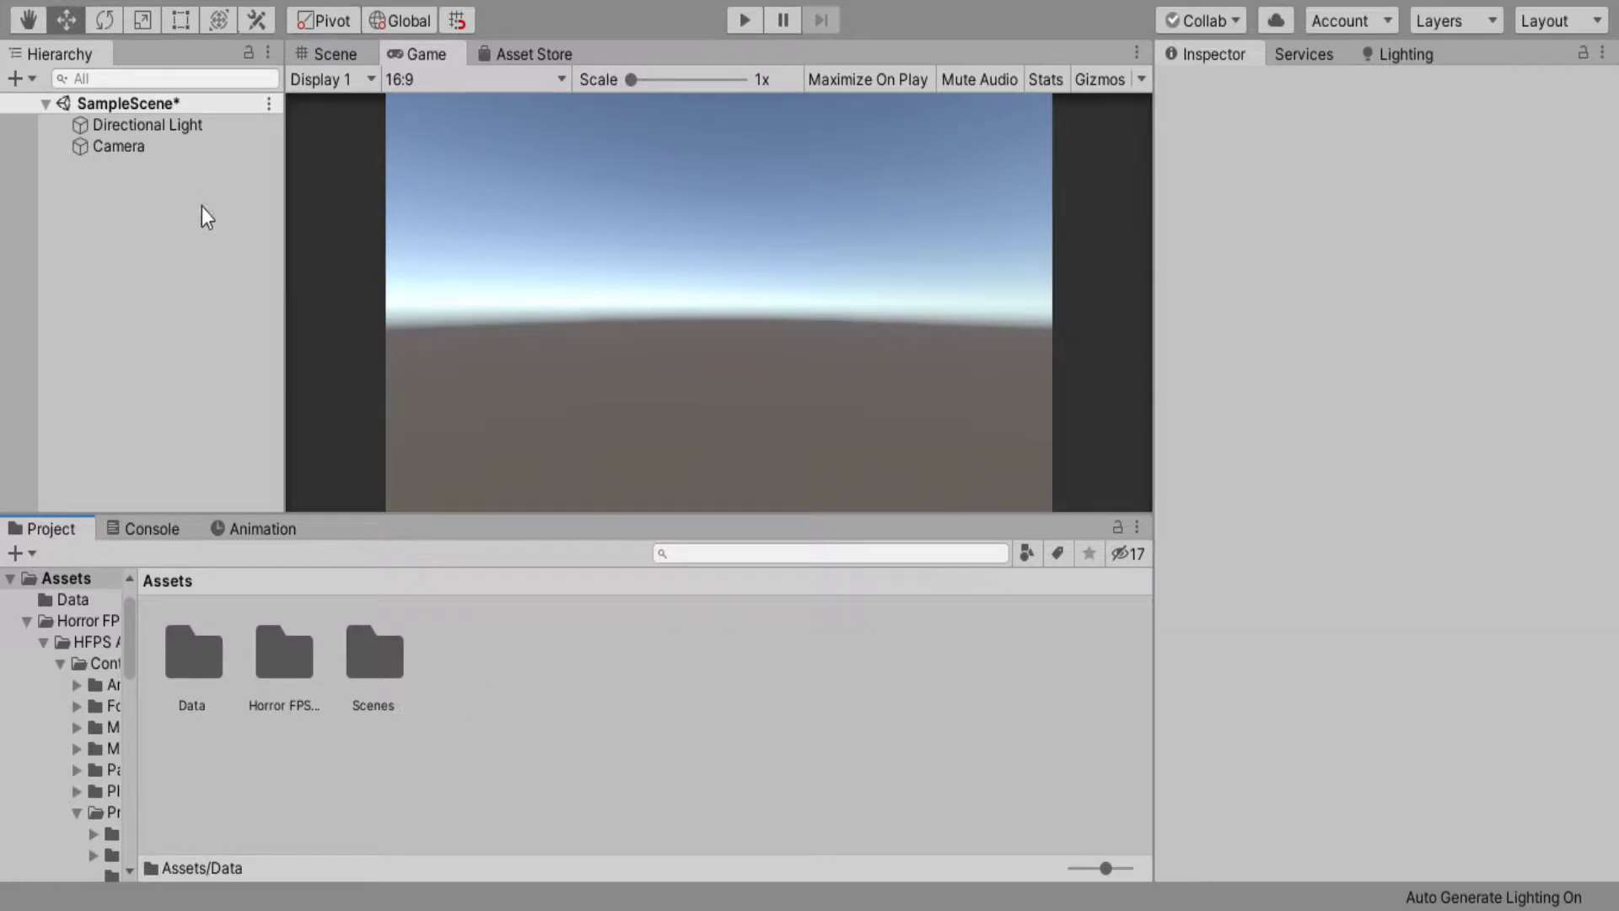
{"action": "left_click", "coordinate": [236, 149]}
{"action": "left_click", "coordinate": [202, 179]}
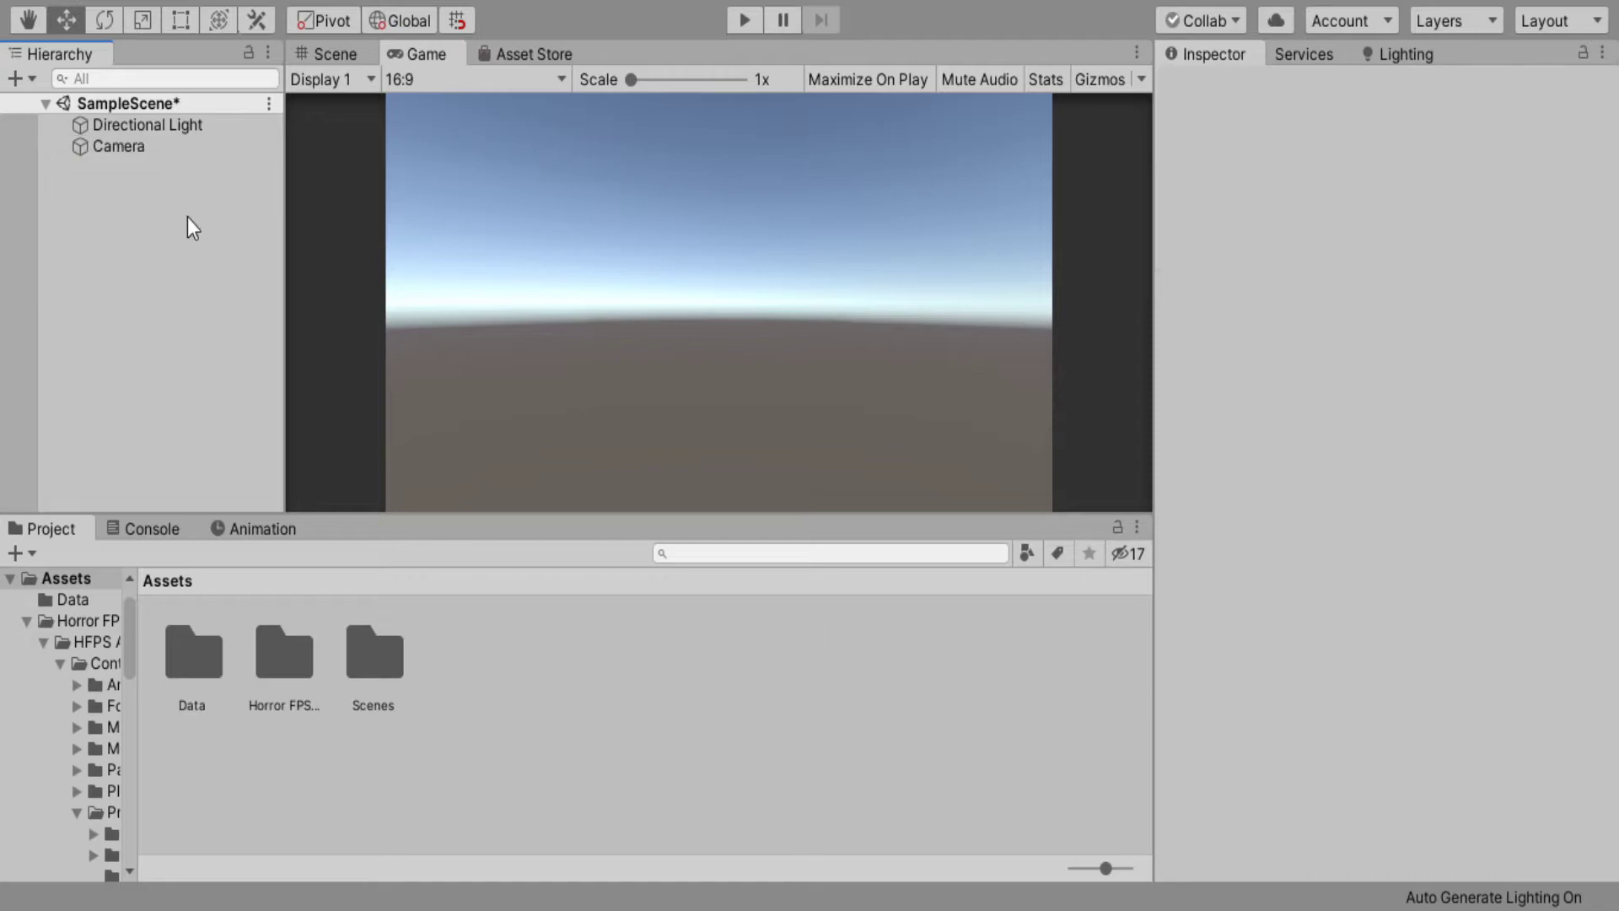
Step: Switch from the Game view to the Scene view to show the scene around the camera
{"action": "left_click", "coordinate": [313, 54]}
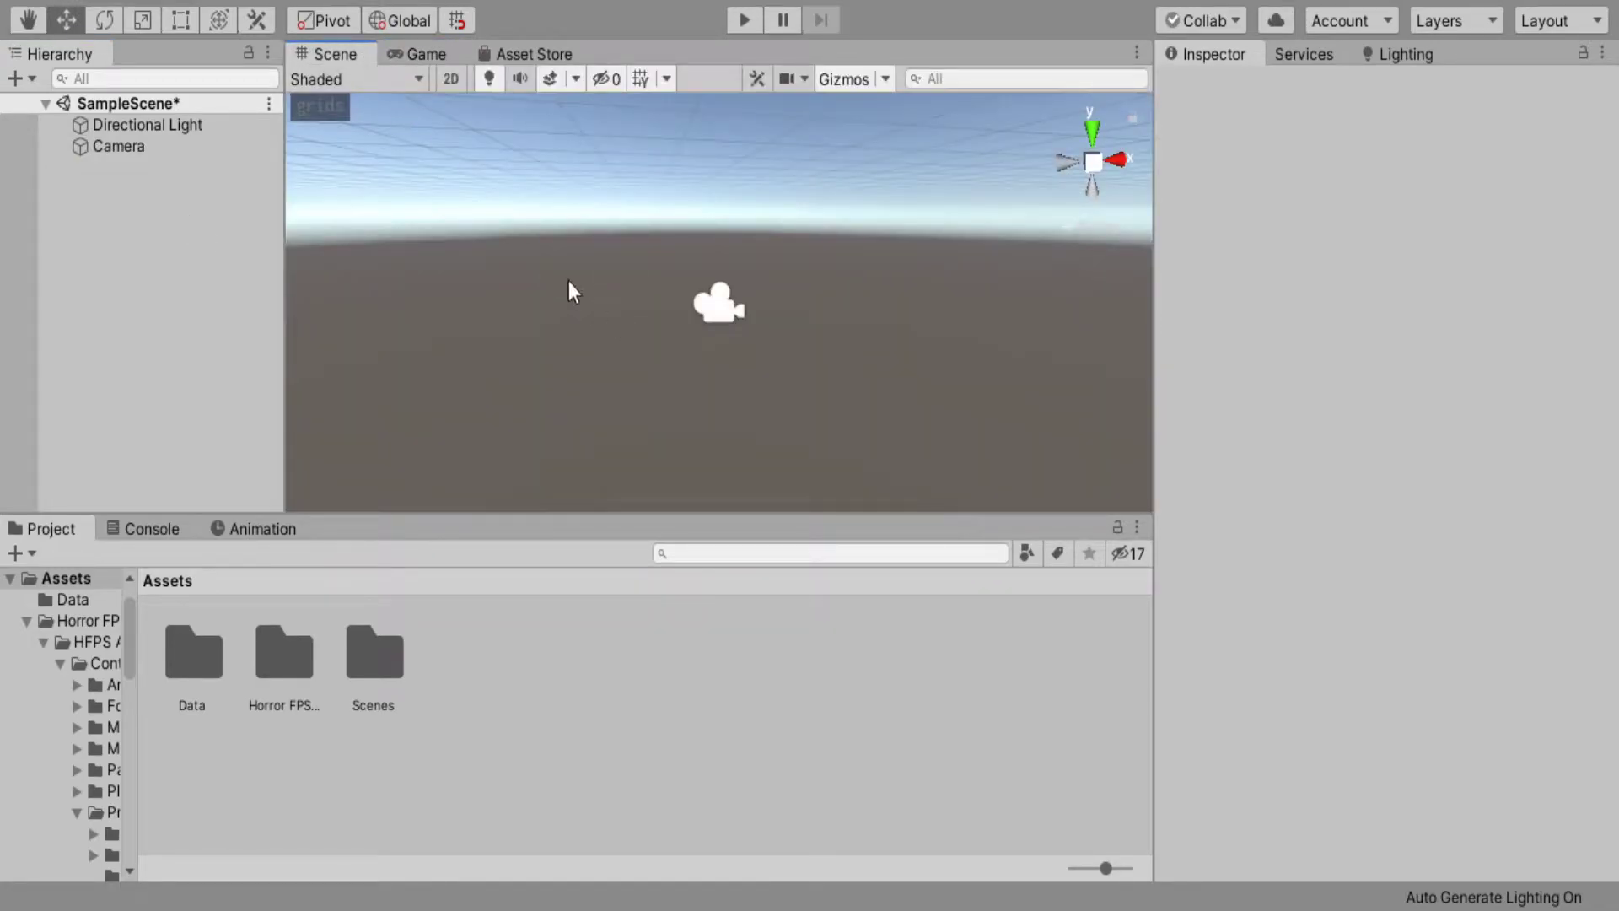
{"action": "middle_click_drag", "start_coordinate": [659, 205], "coordinate": [651, 369]}
{"action": "middle_click_drag", "start_coordinate": [498, 483], "coordinate": [557, 354]}
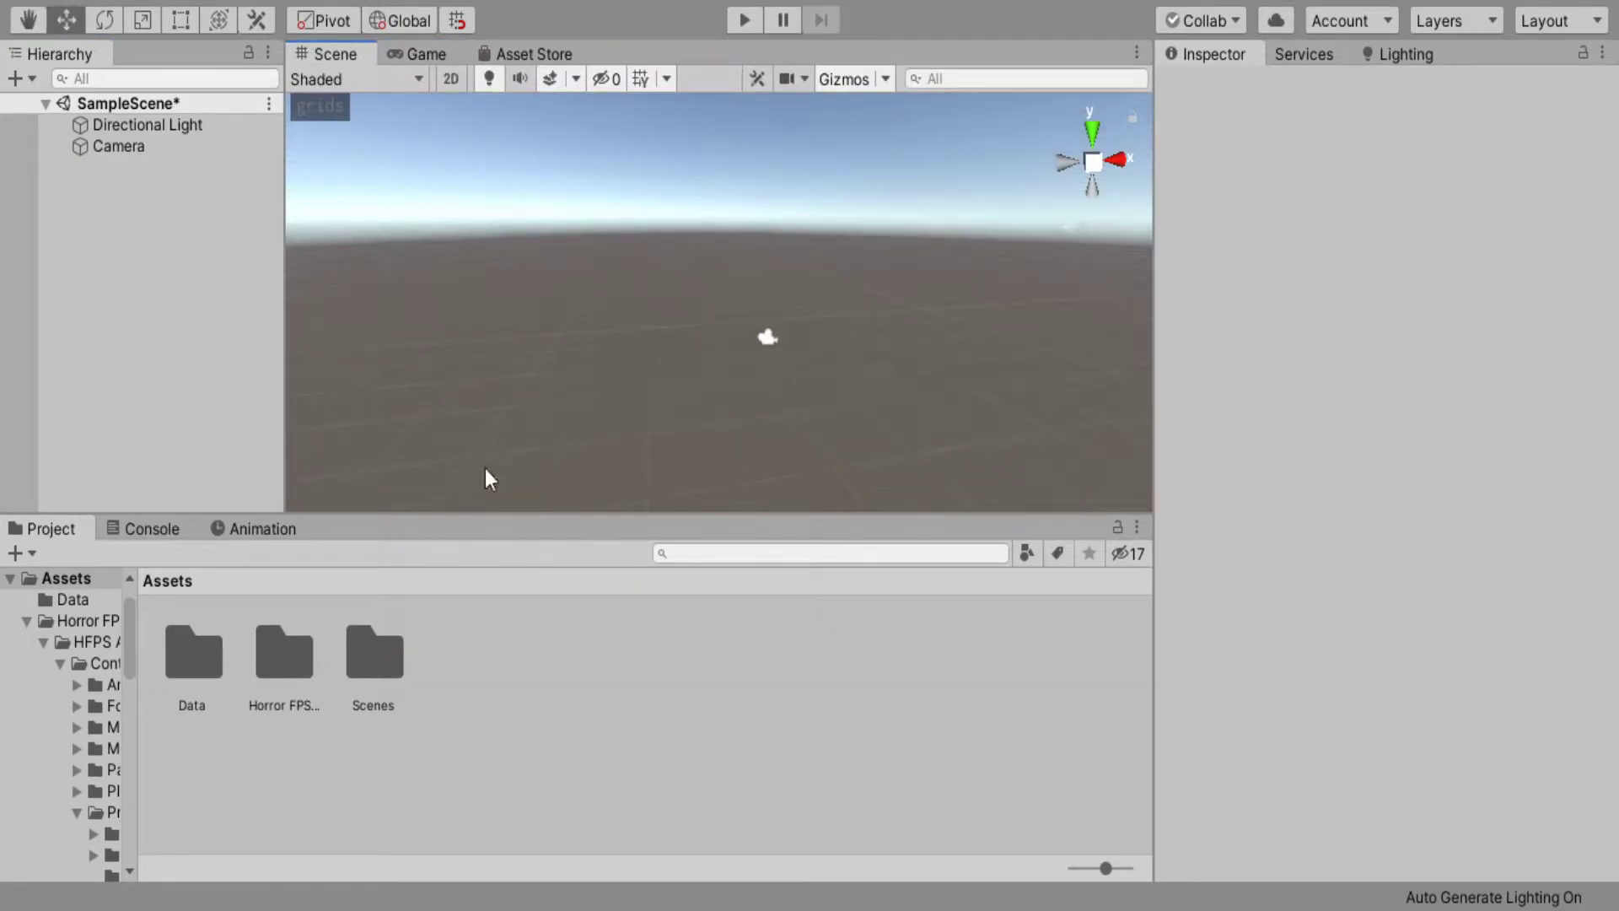
{"action": "double_click", "coordinate": [291, 658]}
{"action": "left_click", "coordinate": [167, 581]}
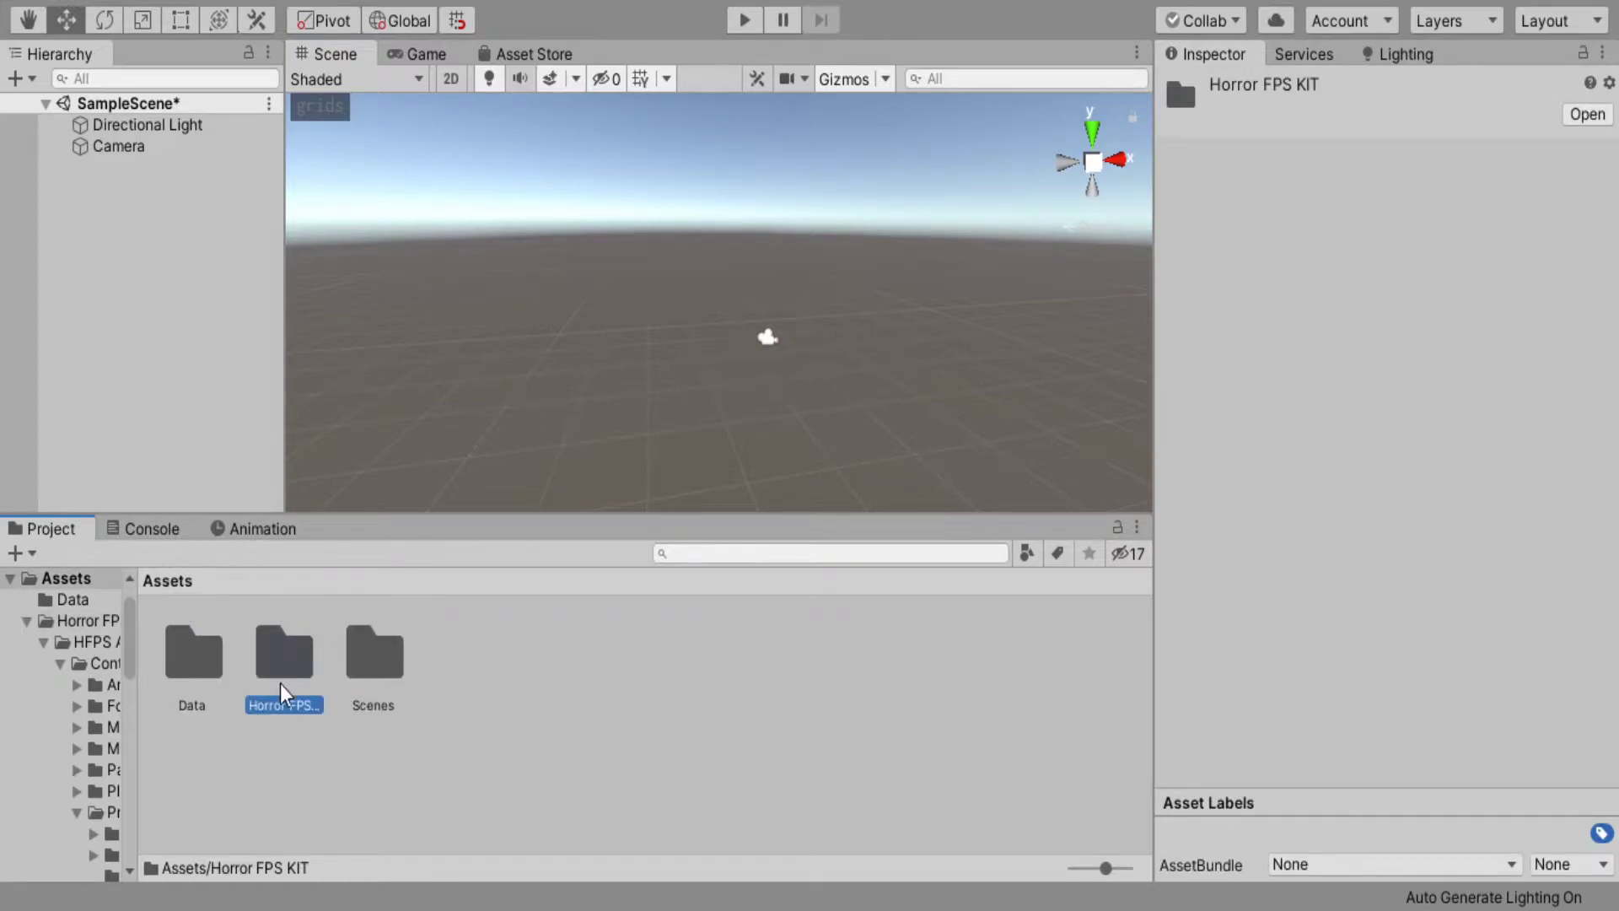
{"action": "left_click", "coordinate": [114, 259]}
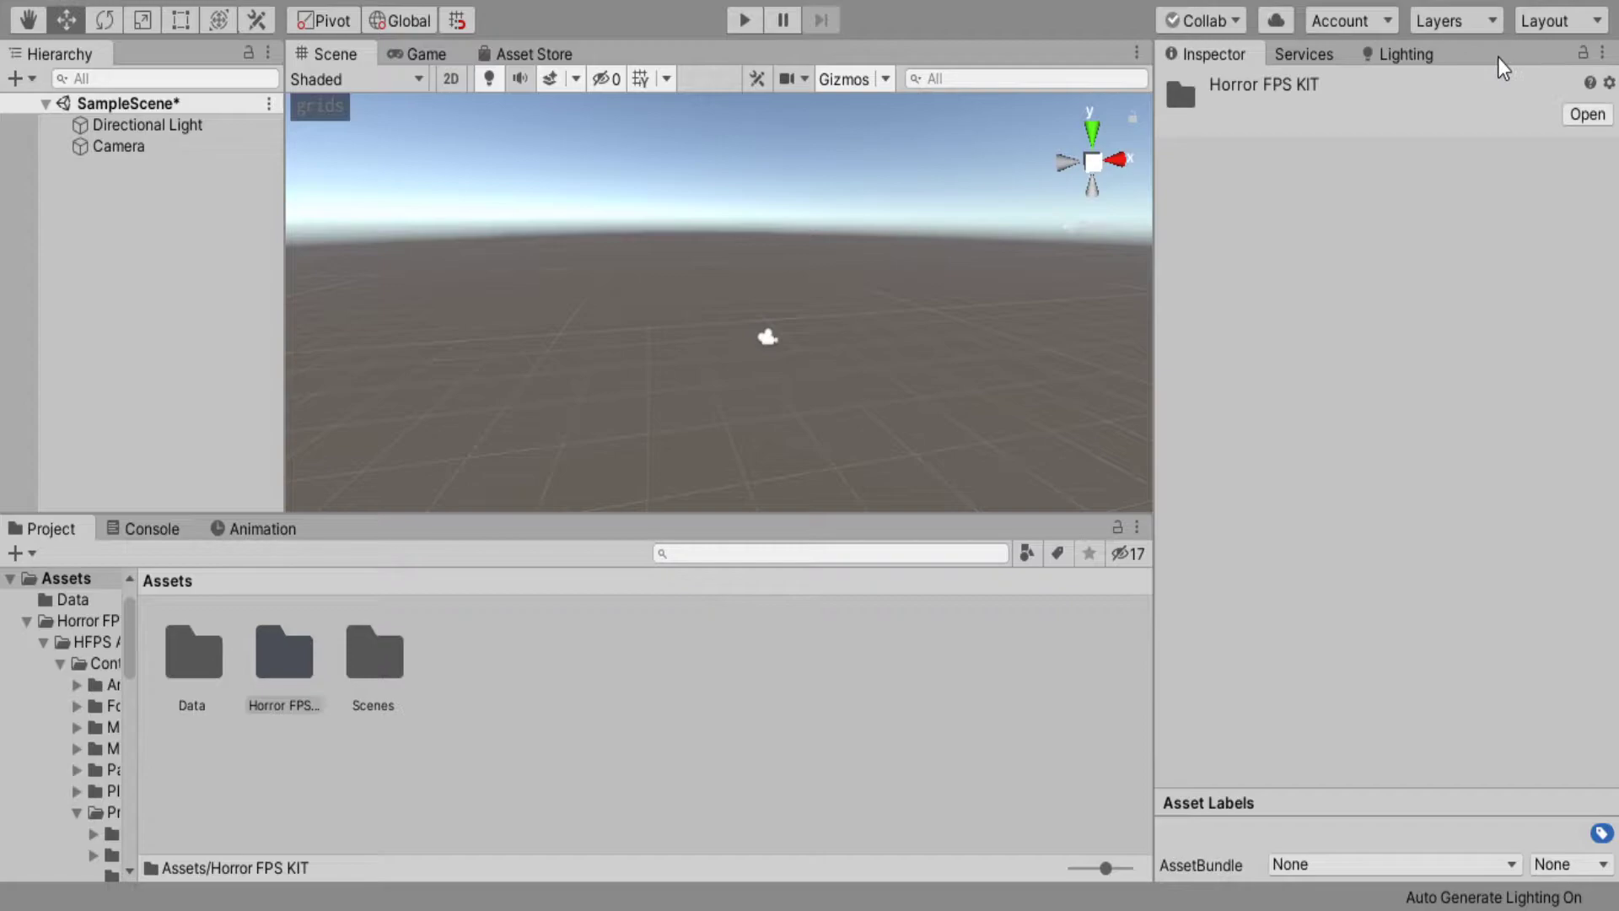
{"action": "left_click", "coordinate": [103, 301]}
{"action": "scroll", "coordinate": [668, 366], "scroll_direction": "up", "scroll_amount": 5}
{"action": "mouse_move", "coordinate": [700, 370]}
{"action": "middle_mouse_down"}
{"action": "mouse_move", "coordinate": [700, 329]}
{"action": "mouse_move", "coordinate": [697, 379]}
{"action": "middle_mouse_up"}
{"action": "right_click_drag", "start_coordinate": [697, 379], "coordinate": [568, 373]}
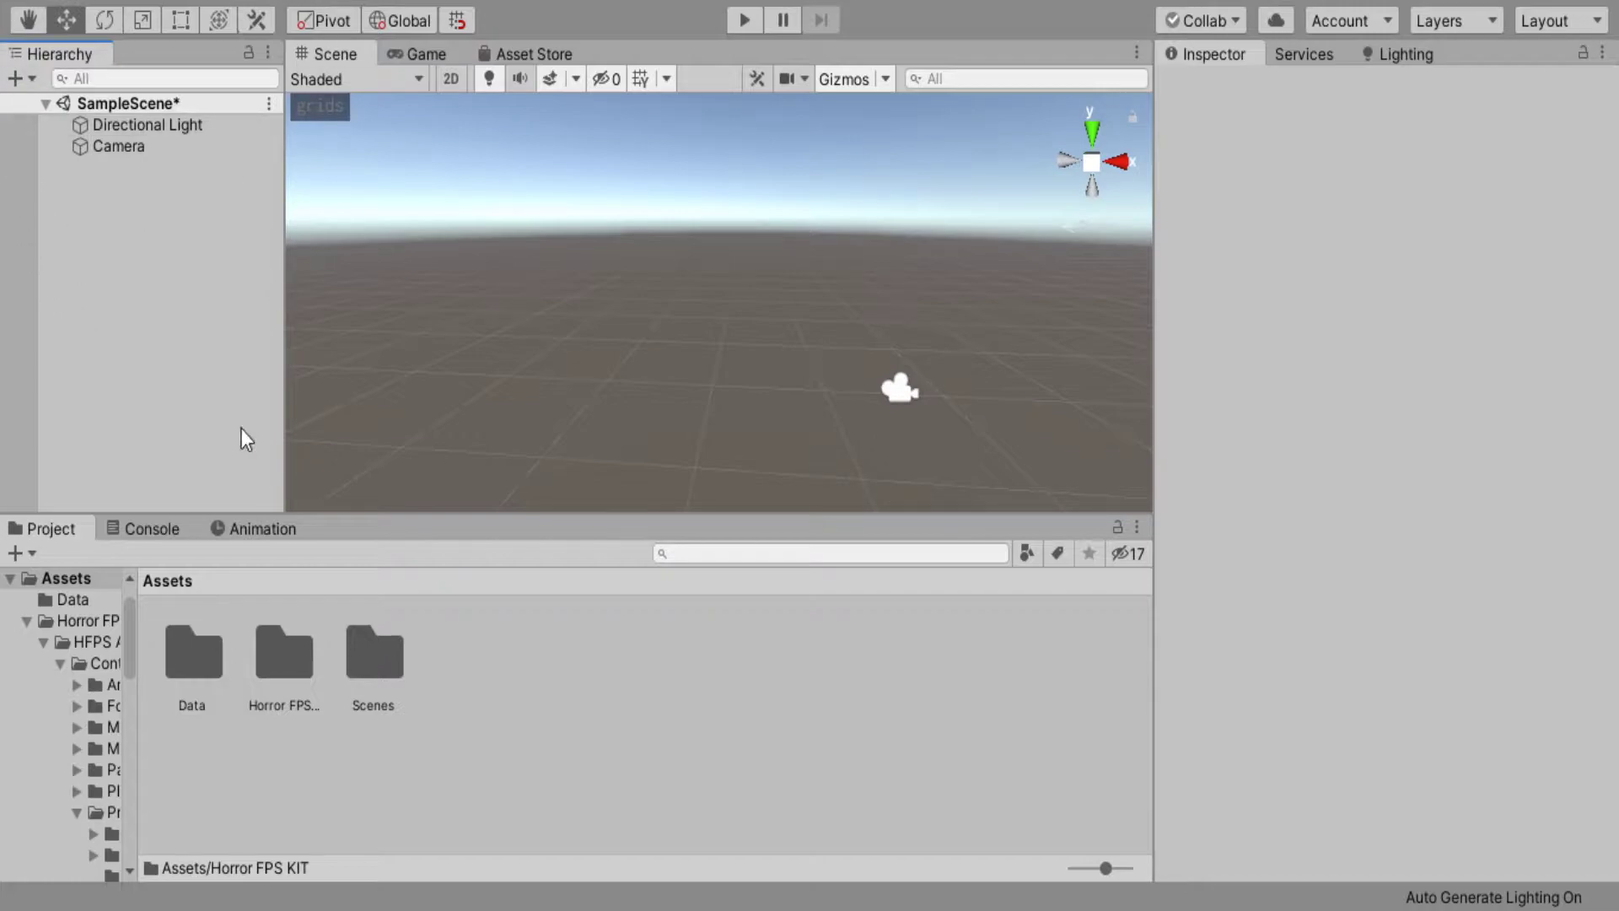
Step: Save SampleScene and check the Scenes folder in the project's Assets
{"action": "right_click_drag", "start_coordinate": [447, 402], "coordinate": [397, 311]}
{"action": "key", "text": "ctrl+s"}
{"action": "left_click", "coordinate": [374, 636]}
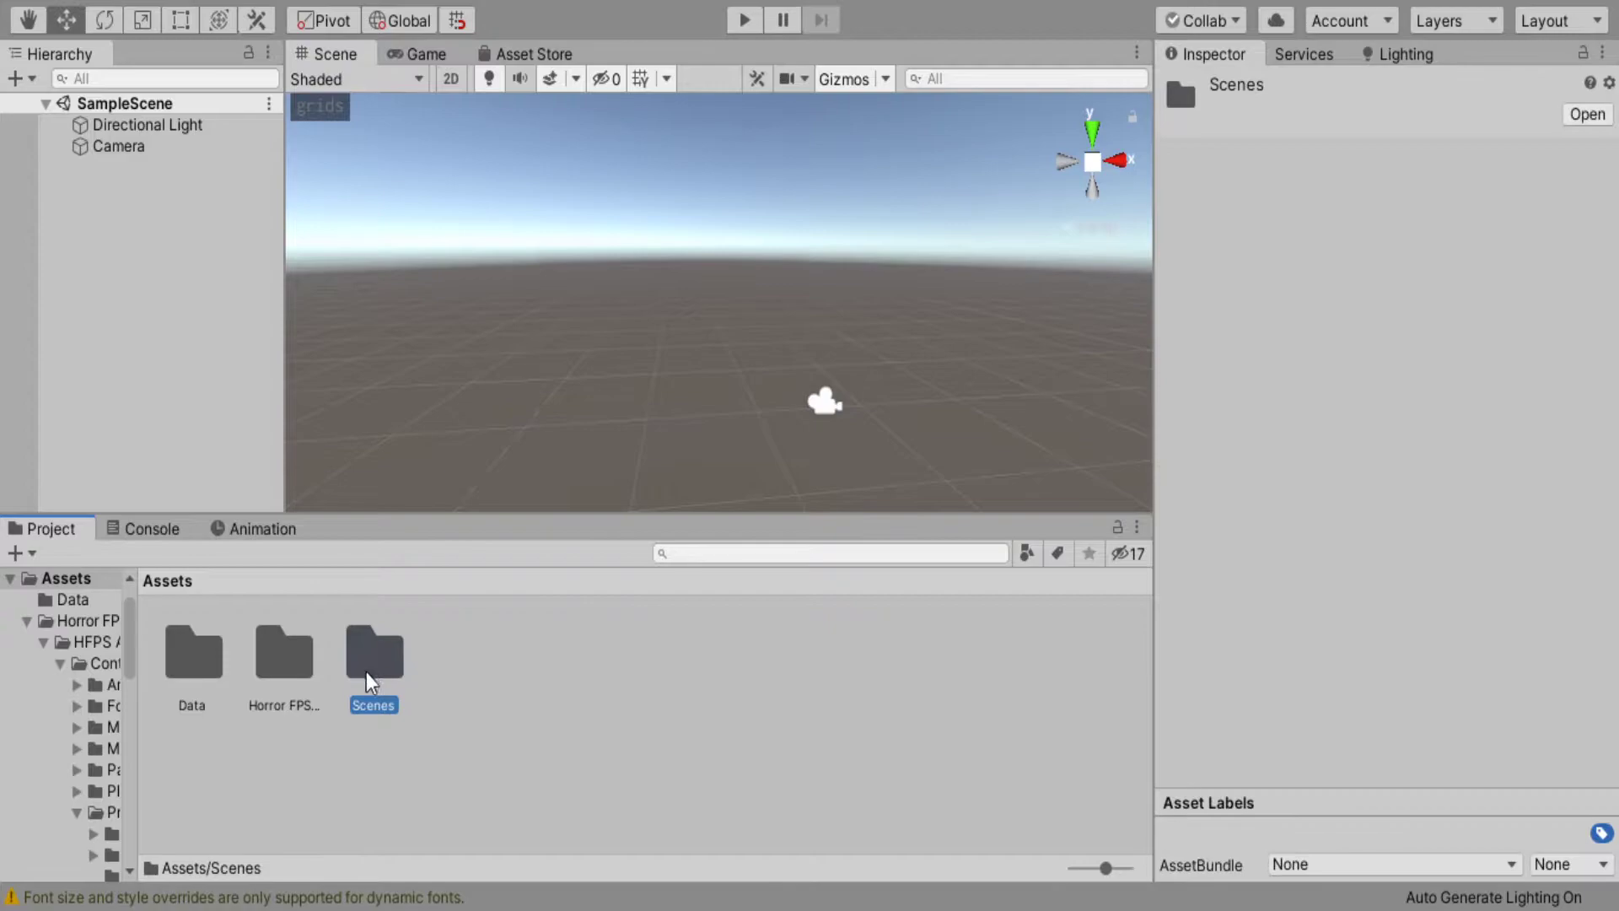
{"action": "double_click", "coordinate": [391, 664]}
{"action": "left_click", "coordinate": [162, 582]}
Step: Set the Directional Light's intensity to 1
{"action": "left_click", "coordinate": [160, 125]}
{"action": "left_click", "coordinate": [1403, 416]}
{"action": "type", "text": "1"}
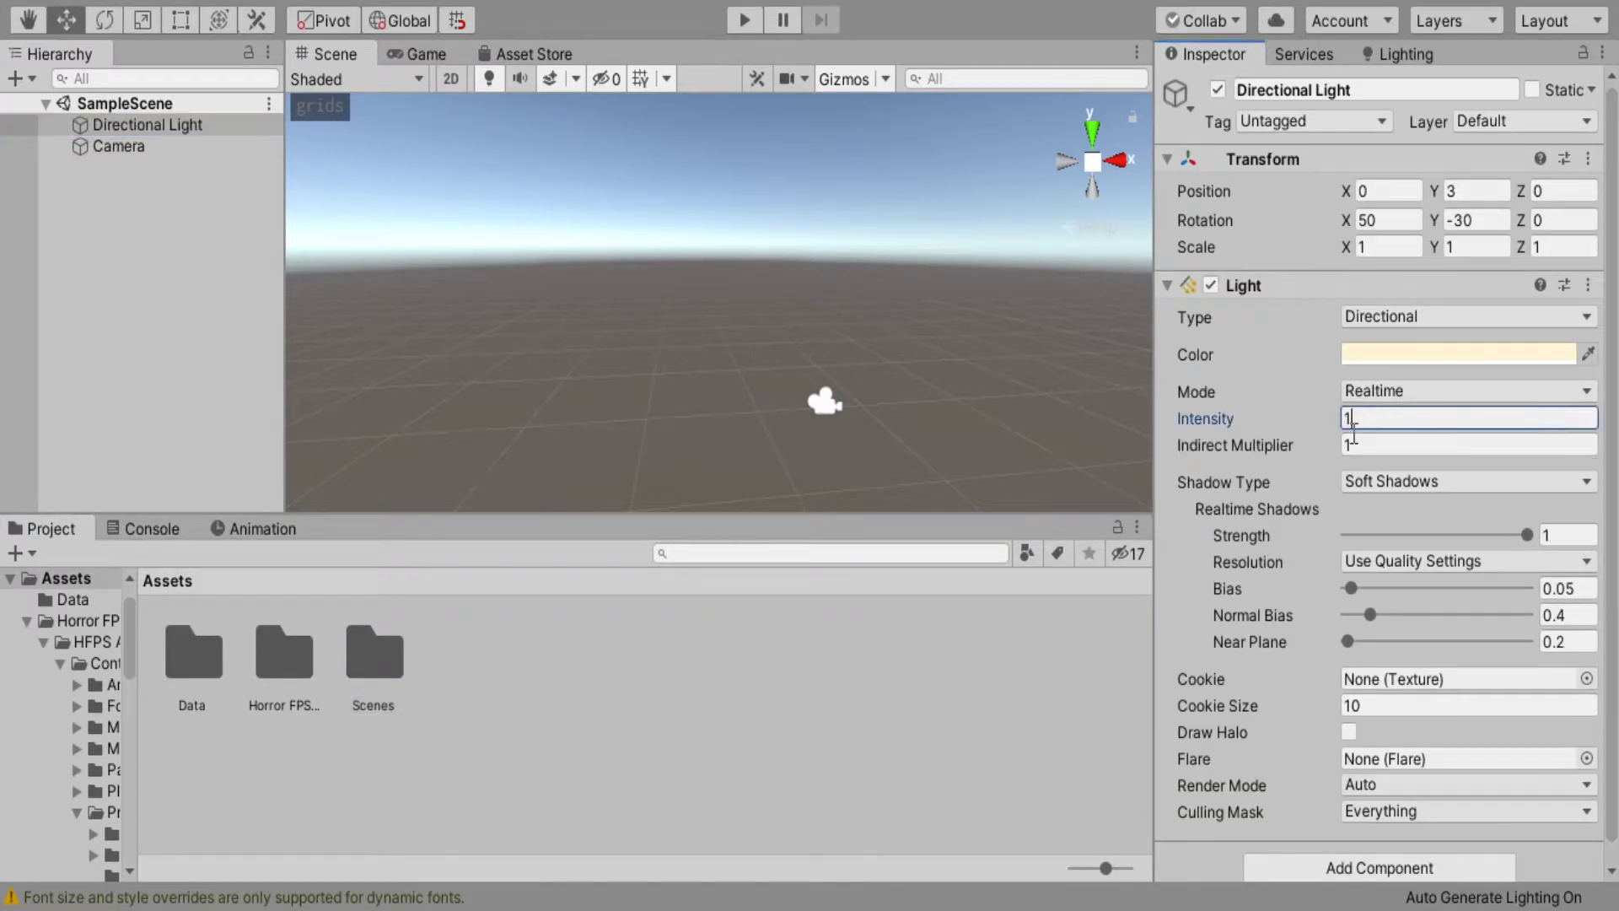
{"action": "left_click", "coordinate": [913, 700]}
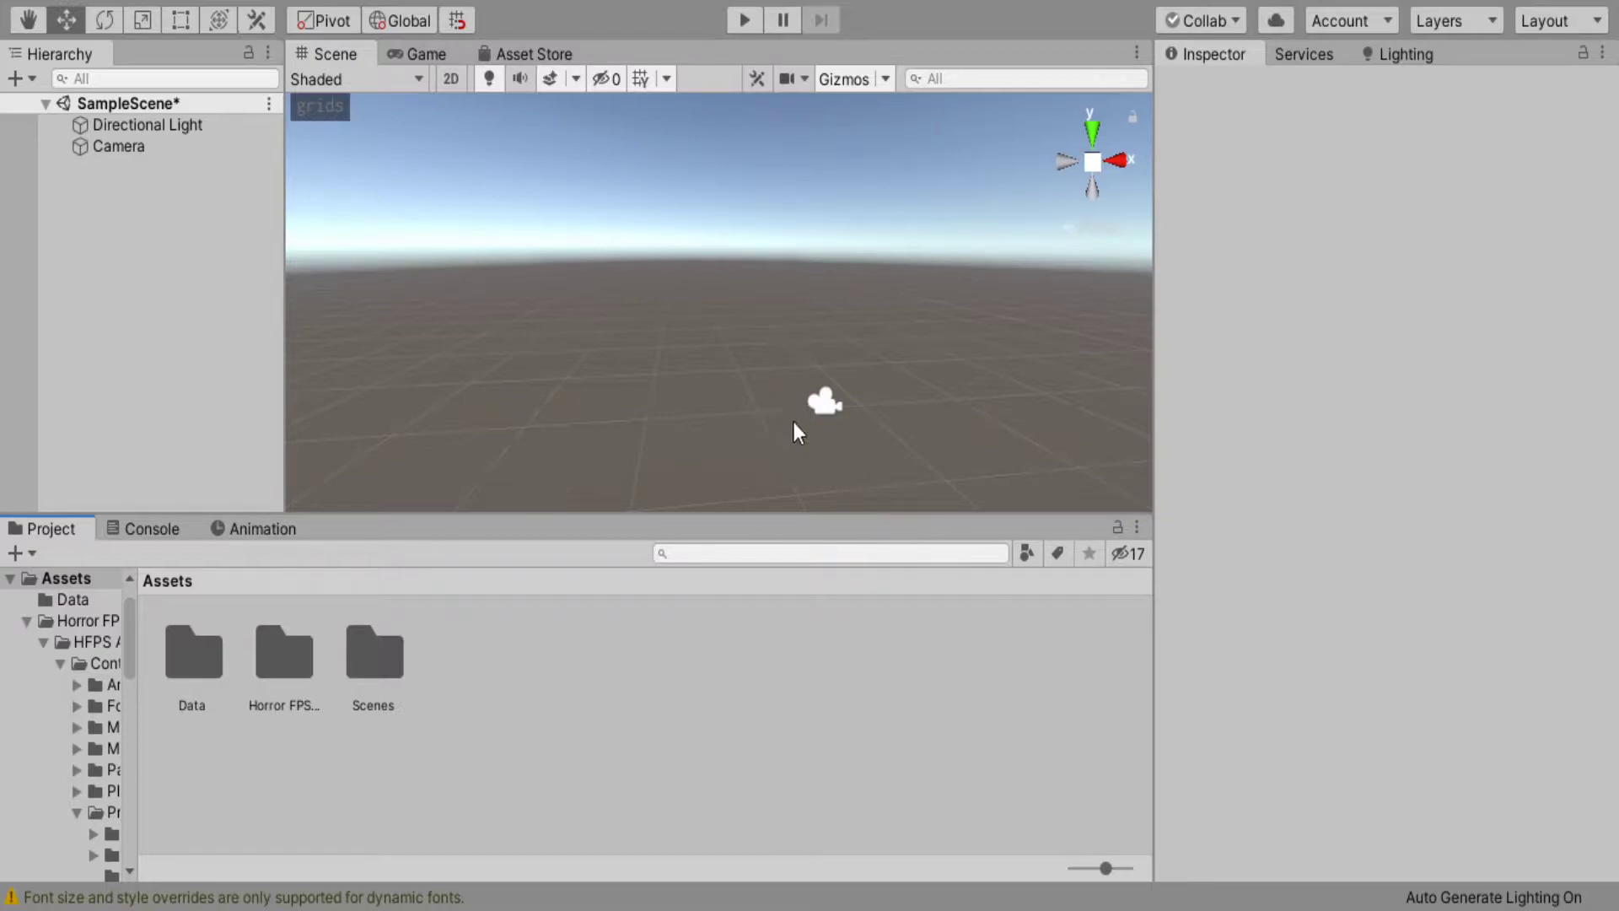
{"action": "right_click_drag", "start_coordinate": [471, 235], "coordinate": [344, 253]}
{"action": "left_click", "coordinate": [90, 240]}
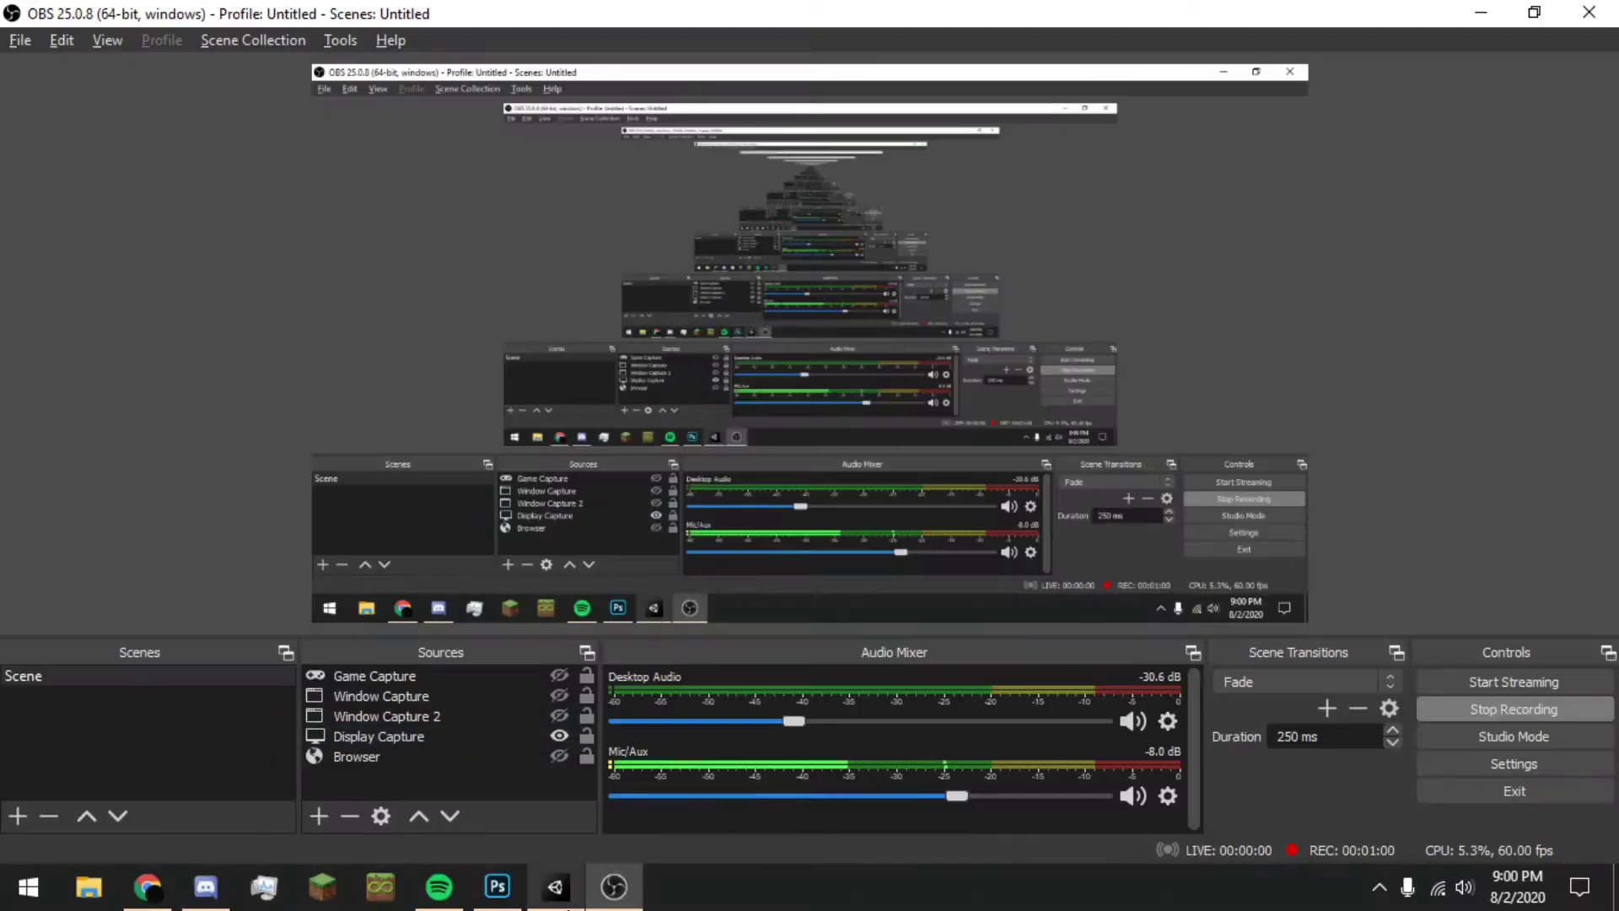
{"action": "left_click", "coordinate": [556, 886]}
{"action": "left_click", "coordinate": [188, 144]}
{"action": "left_click", "coordinate": [170, 123]}
Step: Run the HFPS KIT game setup for FirstPerson and frame the added FPSPLAYER in the scene
{"action": "left_click", "coordinate": [345, 41]}
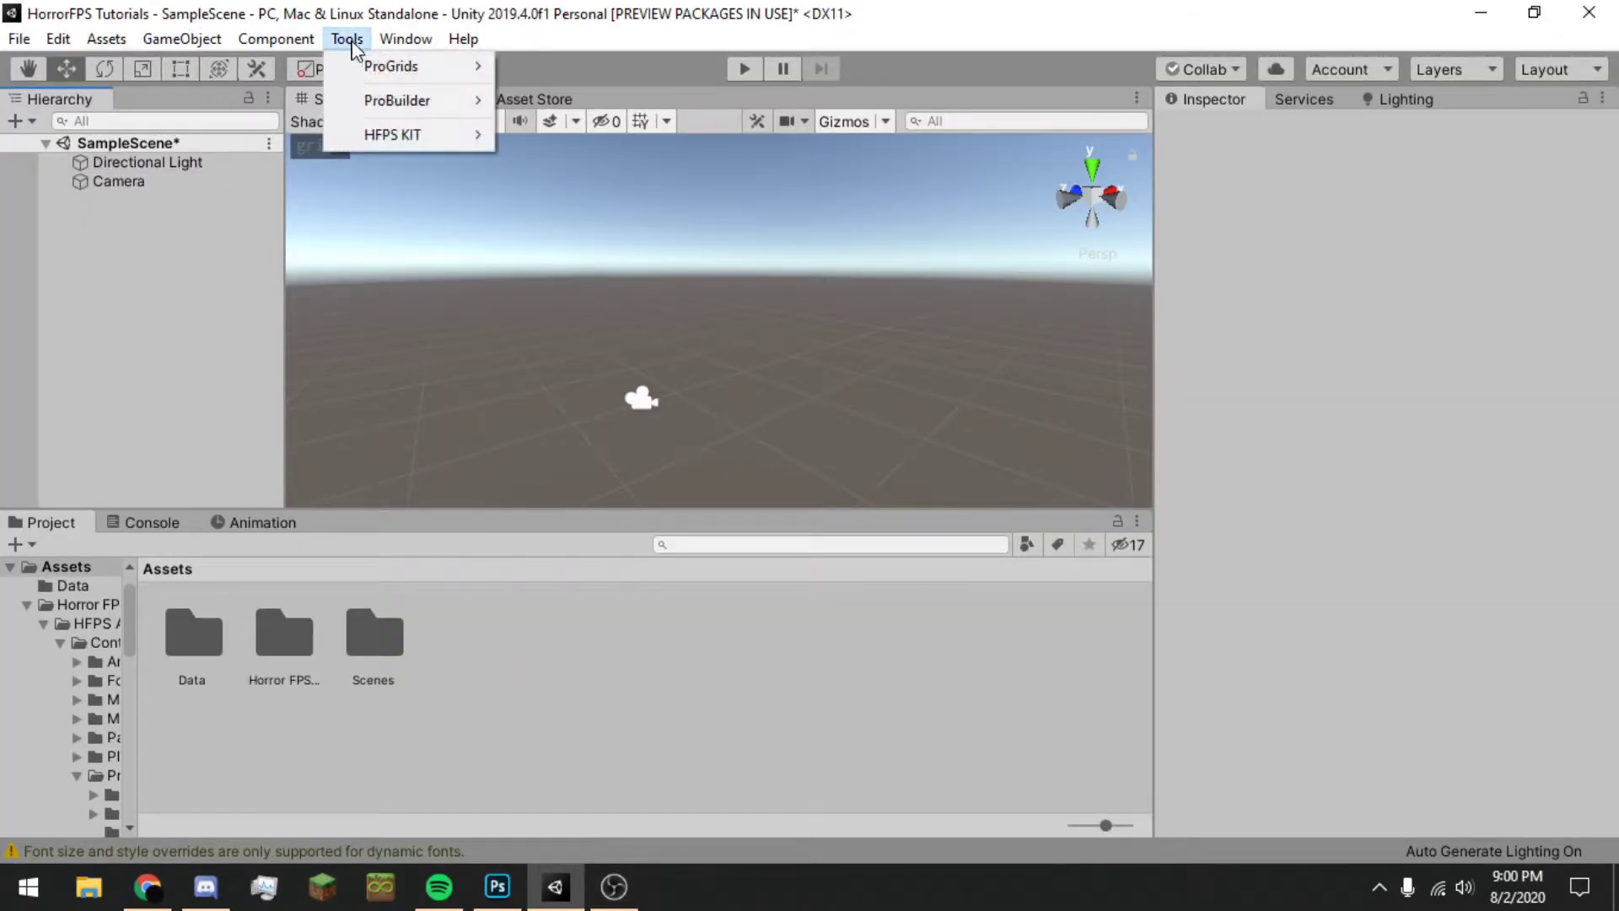
{"action": "mouse_move", "coordinate": [377, 142]}
{"action": "mouse_move", "coordinate": [635, 141]}
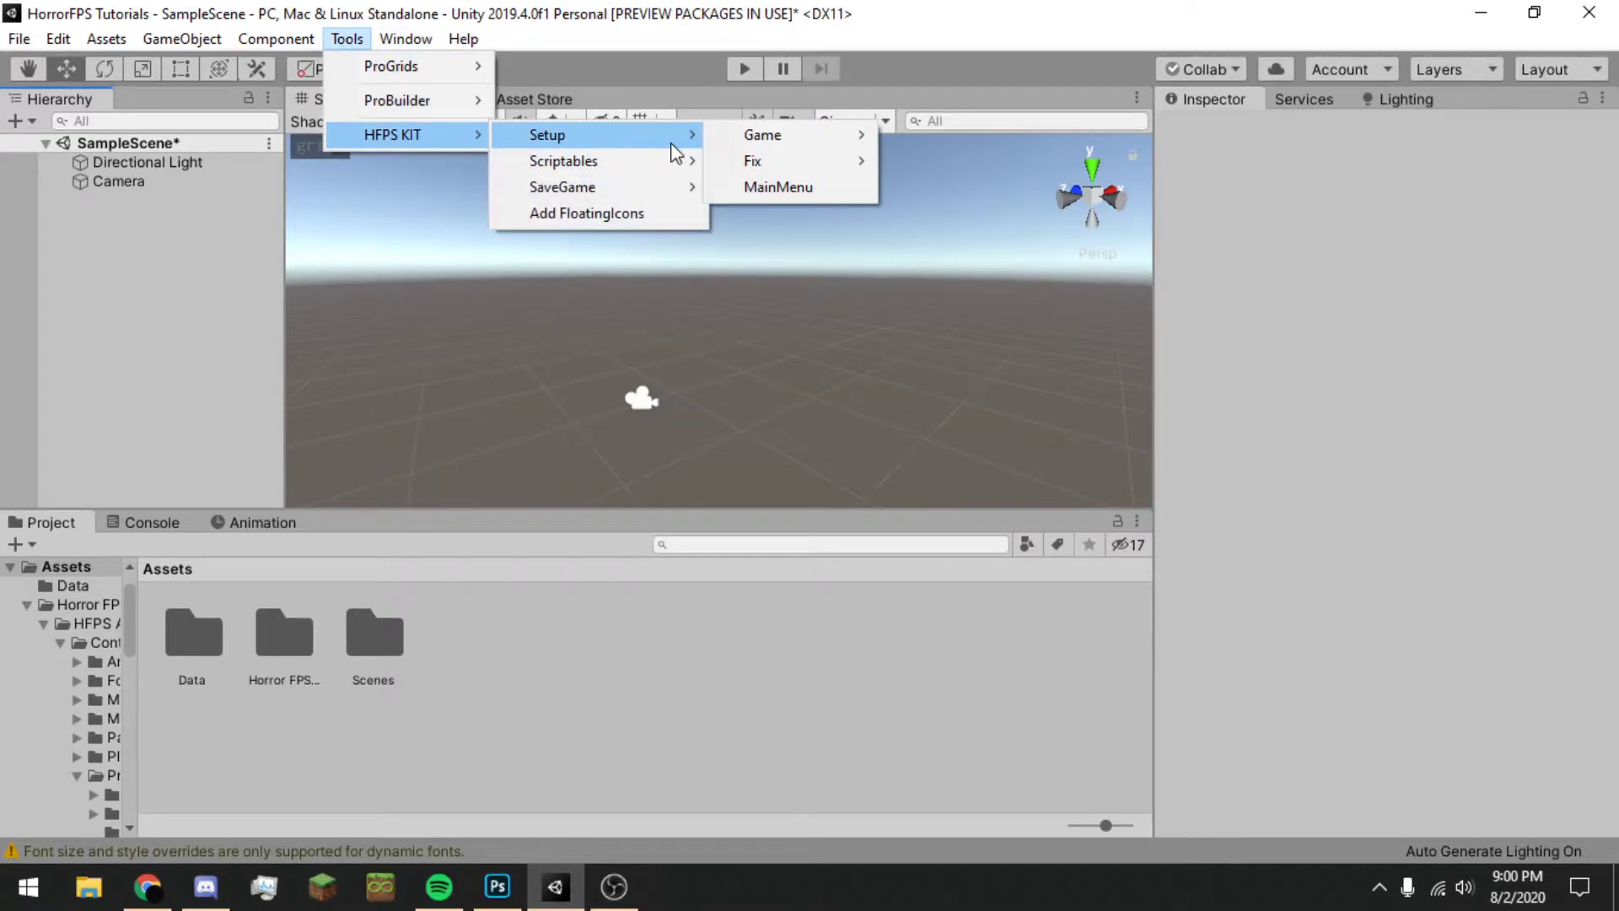
{"action": "mouse_move", "coordinate": [759, 145]}
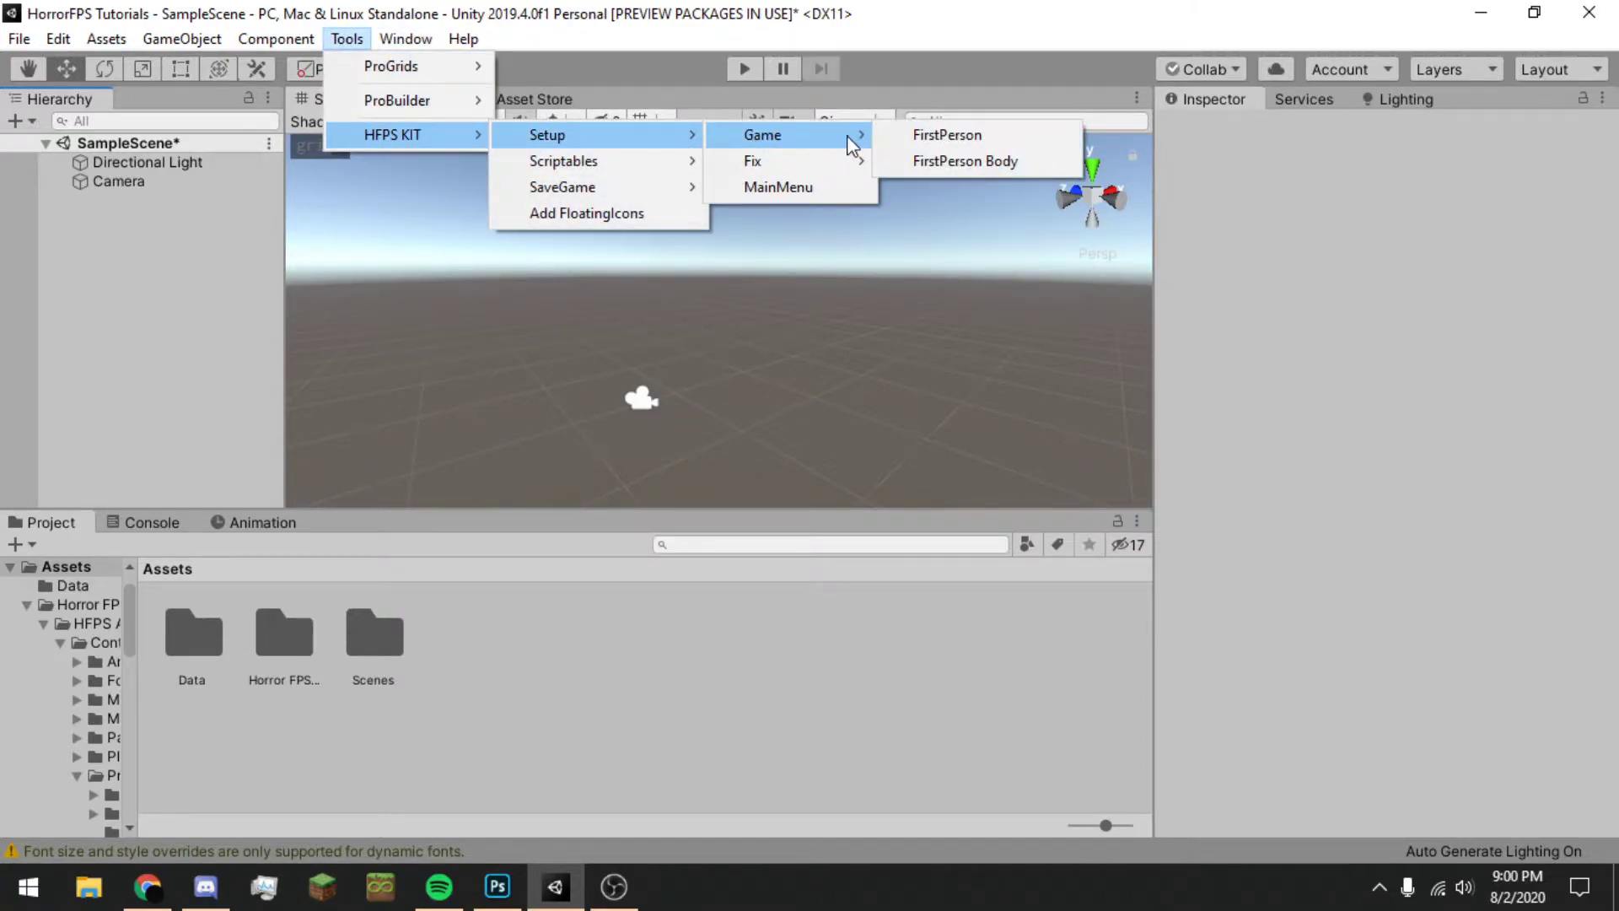
{"action": "left_click", "coordinate": [960, 140]}
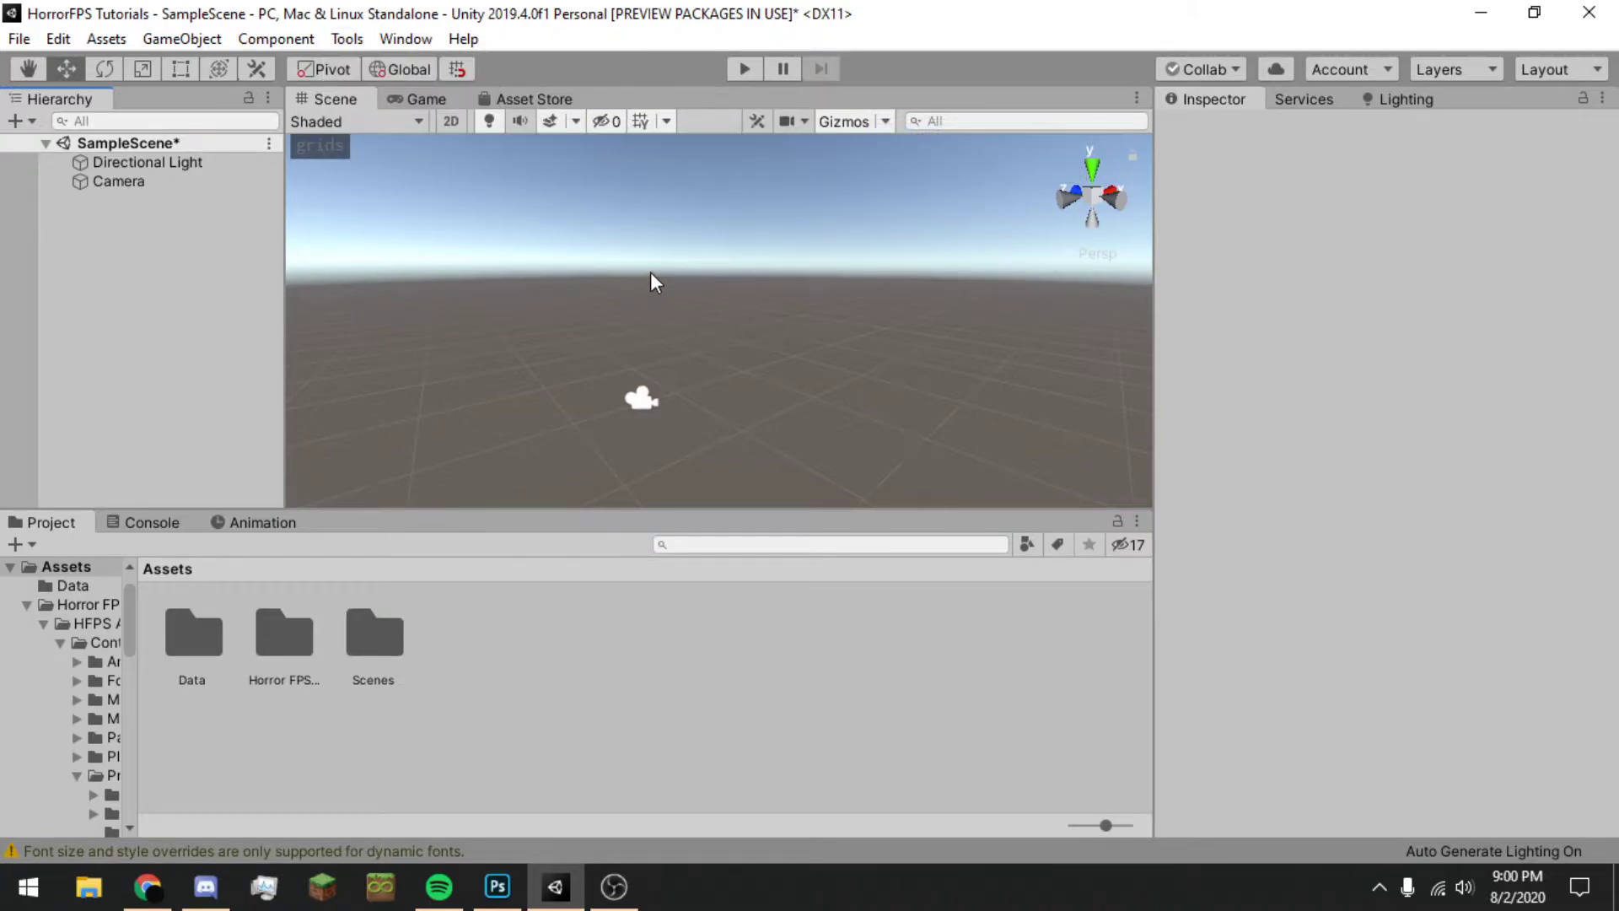
{"action": "double_click", "coordinate": [252, 182]}
{"action": "left_click_drag", "start_coordinate": [591, 422], "coordinate": [531, 358], "text": "alt"}
{"action": "scroll", "coordinate": [536, 373], "scroll_direction": "down", "scroll_amount": 3}
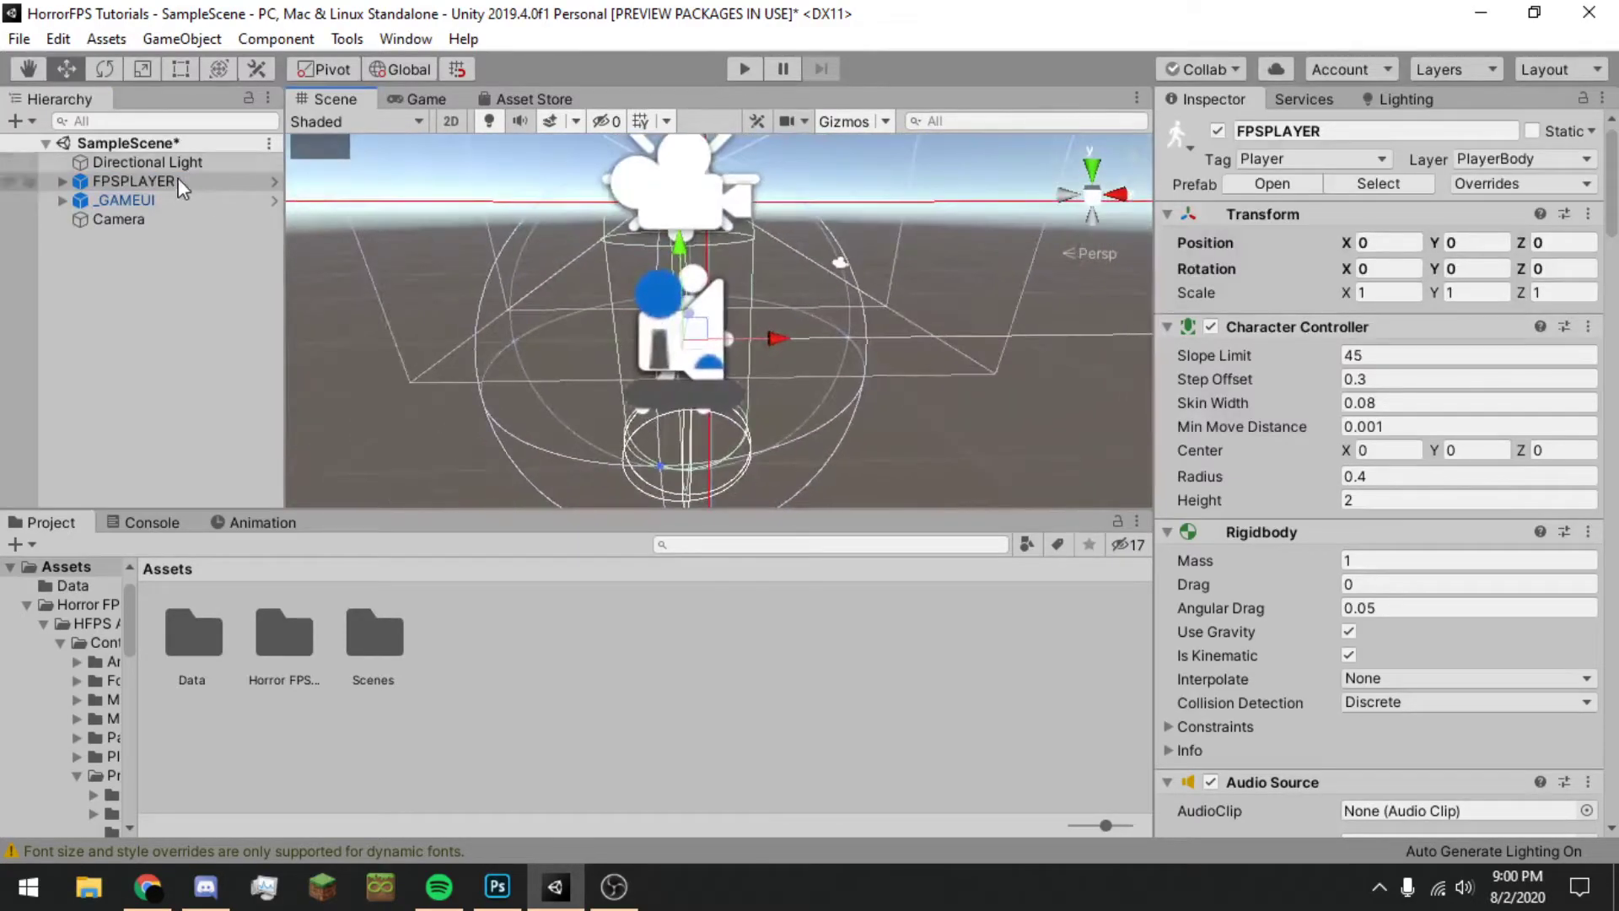
Step: Delete the FPSPLAYER and _GAMEUI objects from the scene
{"action": "left_click", "coordinate": [183, 179]}
{"action": "key", "text": "Delete"}
{"action": "left_click", "coordinate": [177, 188]}
{"action": "key", "text": "Delete"}
Step: Run the HFPS KIT game setup for FirstPerson Body and view the added player model from several angles
{"action": "left_click", "coordinate": [346, 39]}
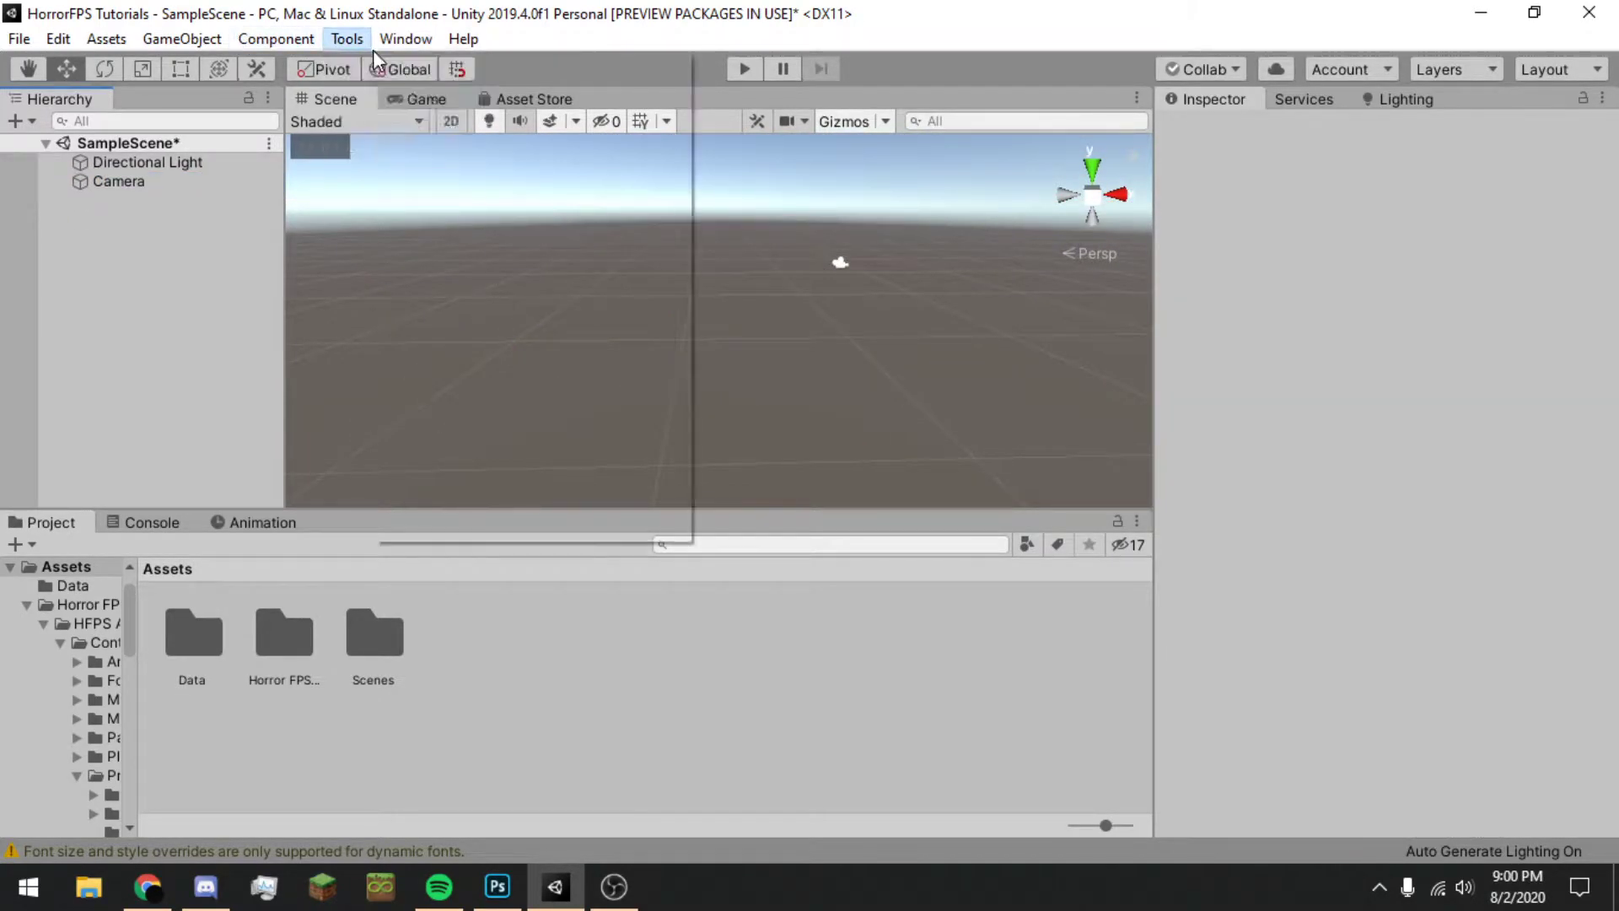
{"action": "mouse_move", "coordinate": [686, 142]}
{"action": "mouse_move", "coordinate": [806, 148]}
{"action": "left_click", "coordinate": [993, 161]}
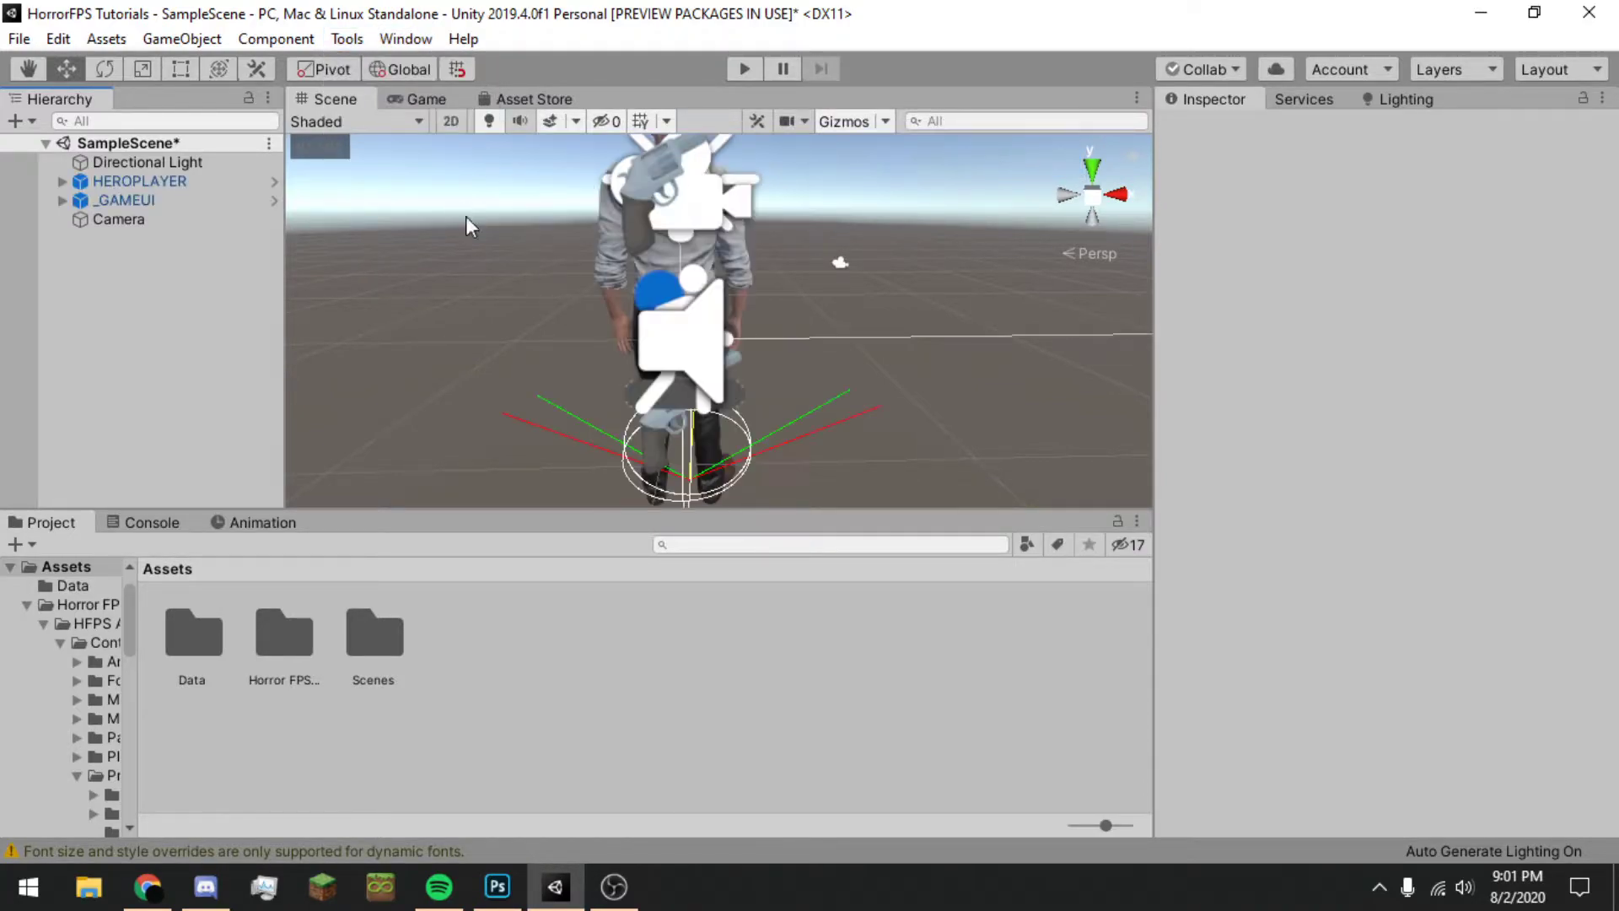
{"action": "middle_click_drag", "start_coordinate": [781, 231], "coordinate": [742, 339]}
{"action": "right_click_drag", "start_coordinate": [743, 339], "coordinate": [659, 378]}
{"action": "key", "text": "s"}
{"action": "left_click_drag", "start_coordinate": [658, 379], "coordinate": [1114, 321], "text": "alt"}
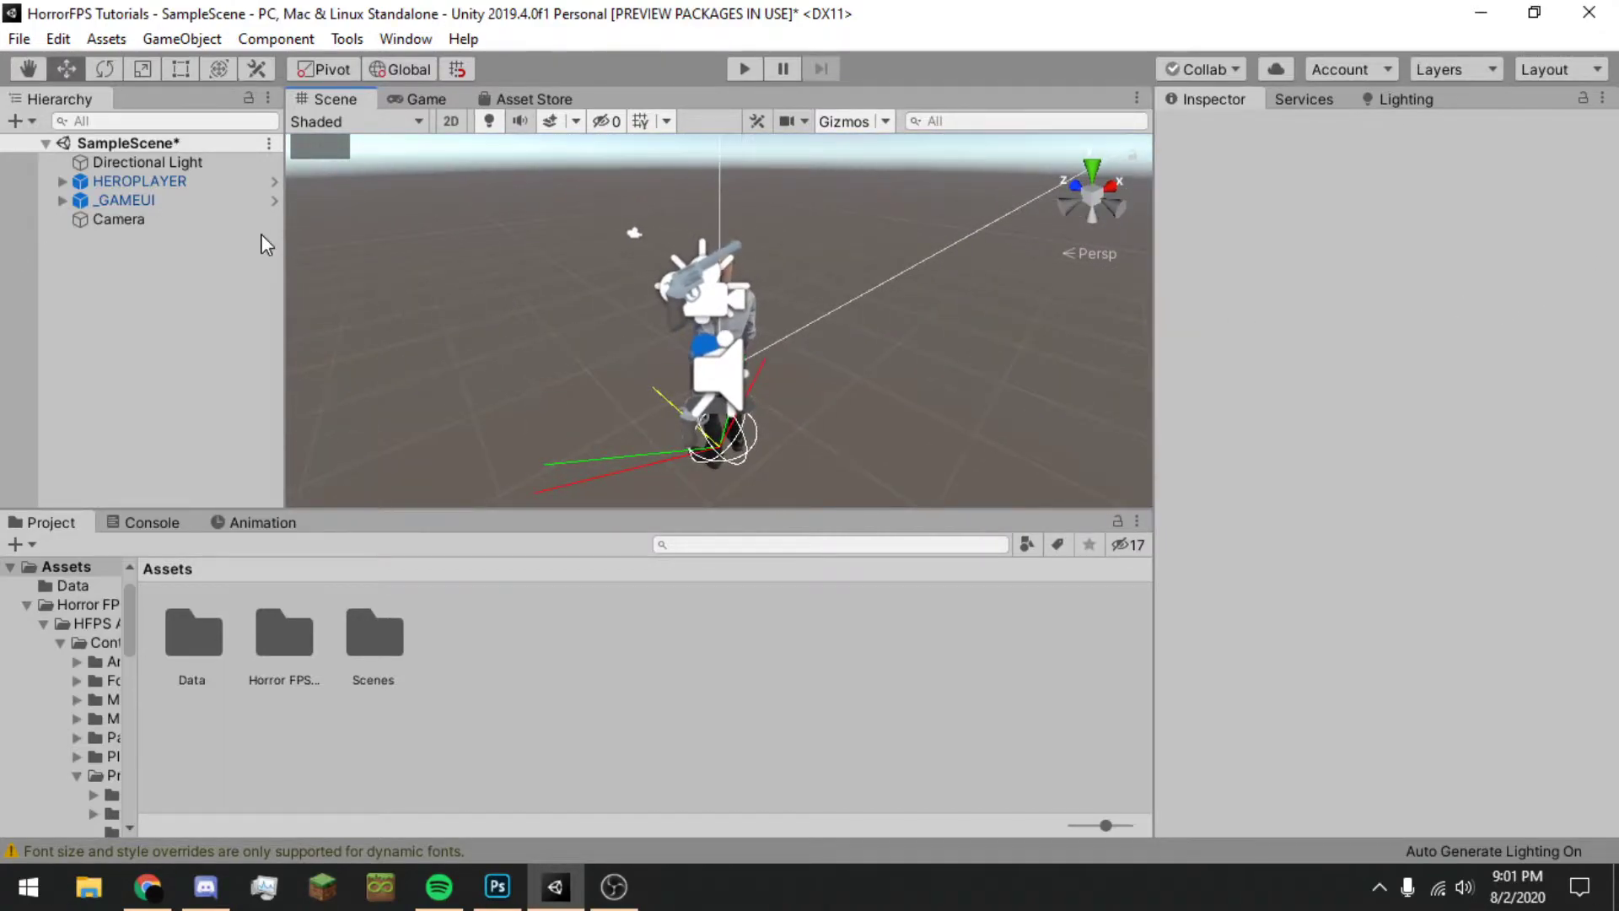
Step: Open the Package Manager, list the packages in the project, and switch the list back to all packages
{"action": "right_click", "coordinate": [137, 372]}
{"action": "left_click", "coordinate": [77, 329]}
{"action": "left_click", "coordinate": [413, 39]}
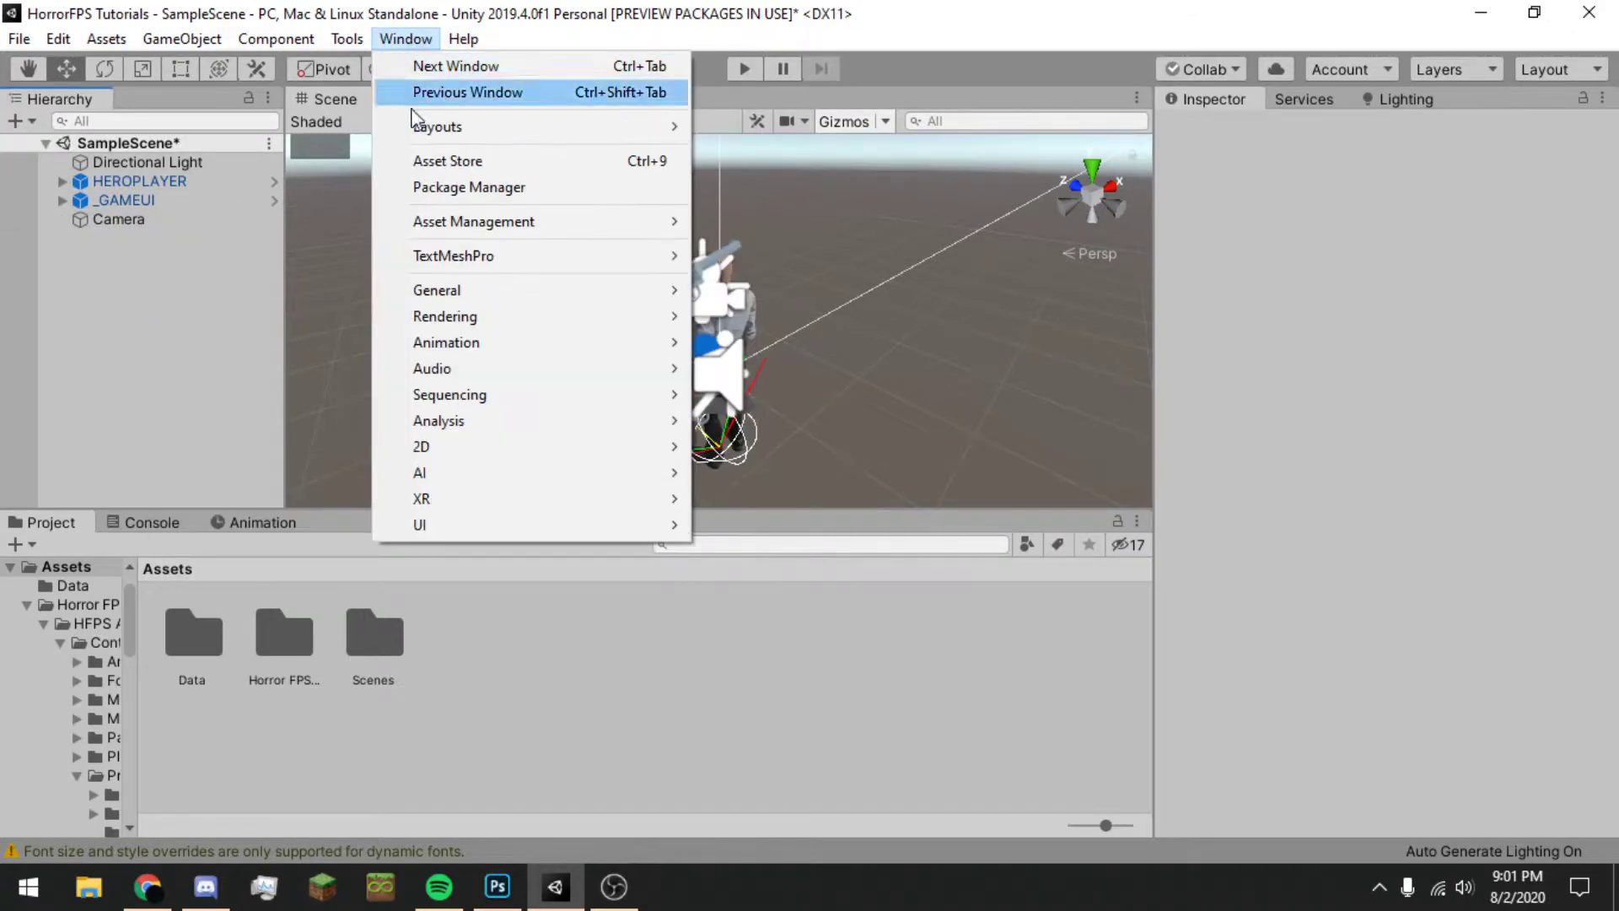
{"action": "mouse_move", "coordinate": [459, 291]}
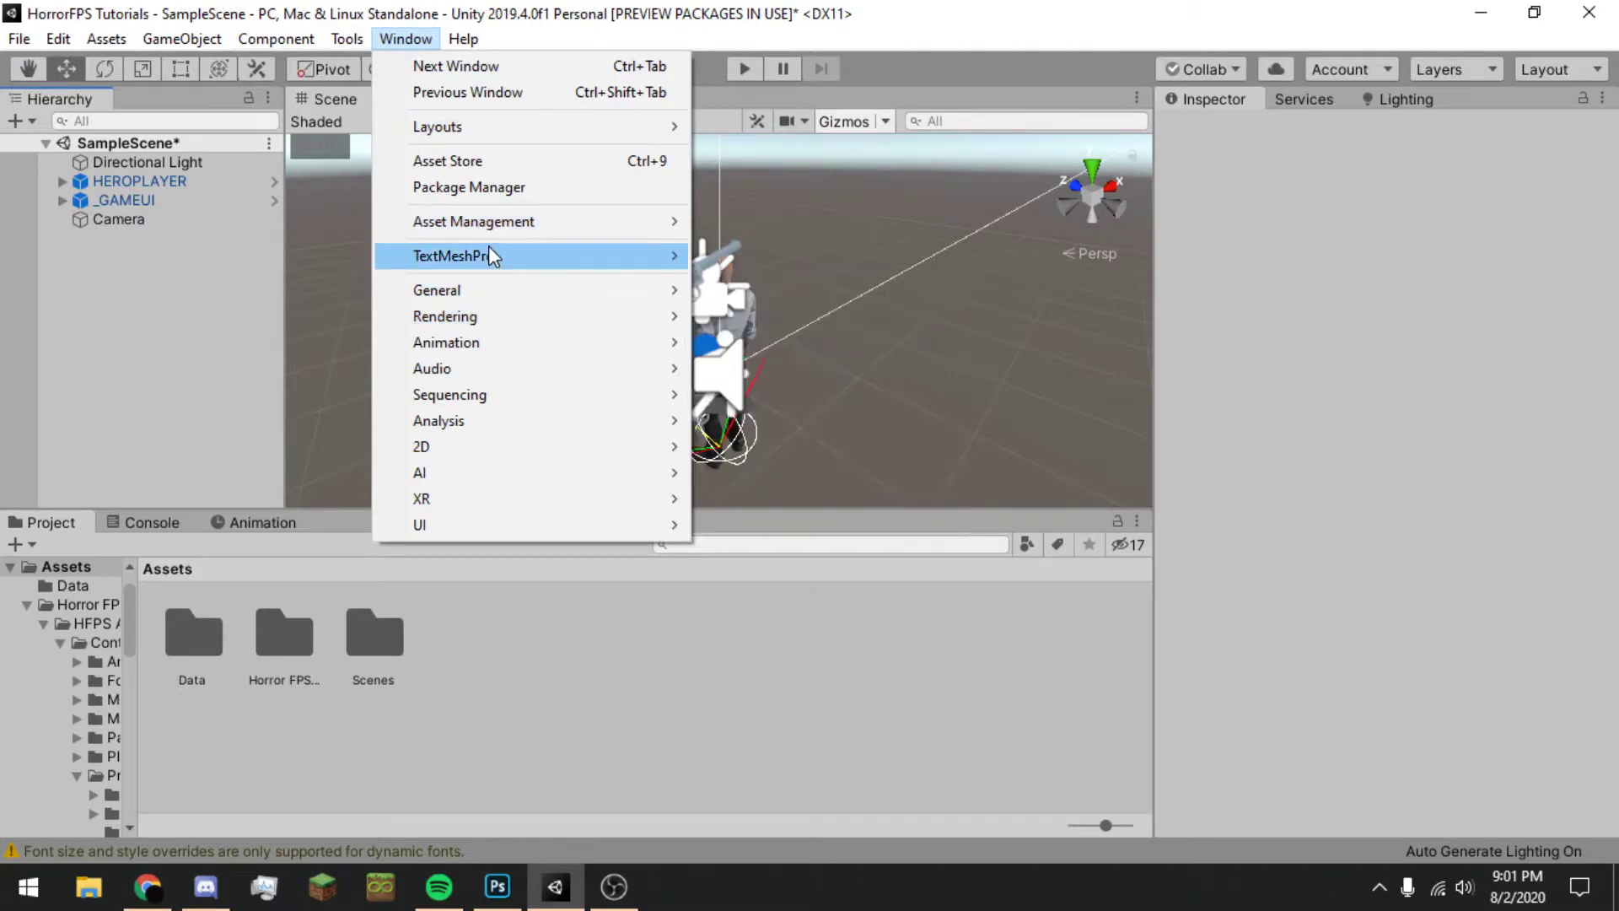
{"action": "left_click", "coordinate": [485, 189]}
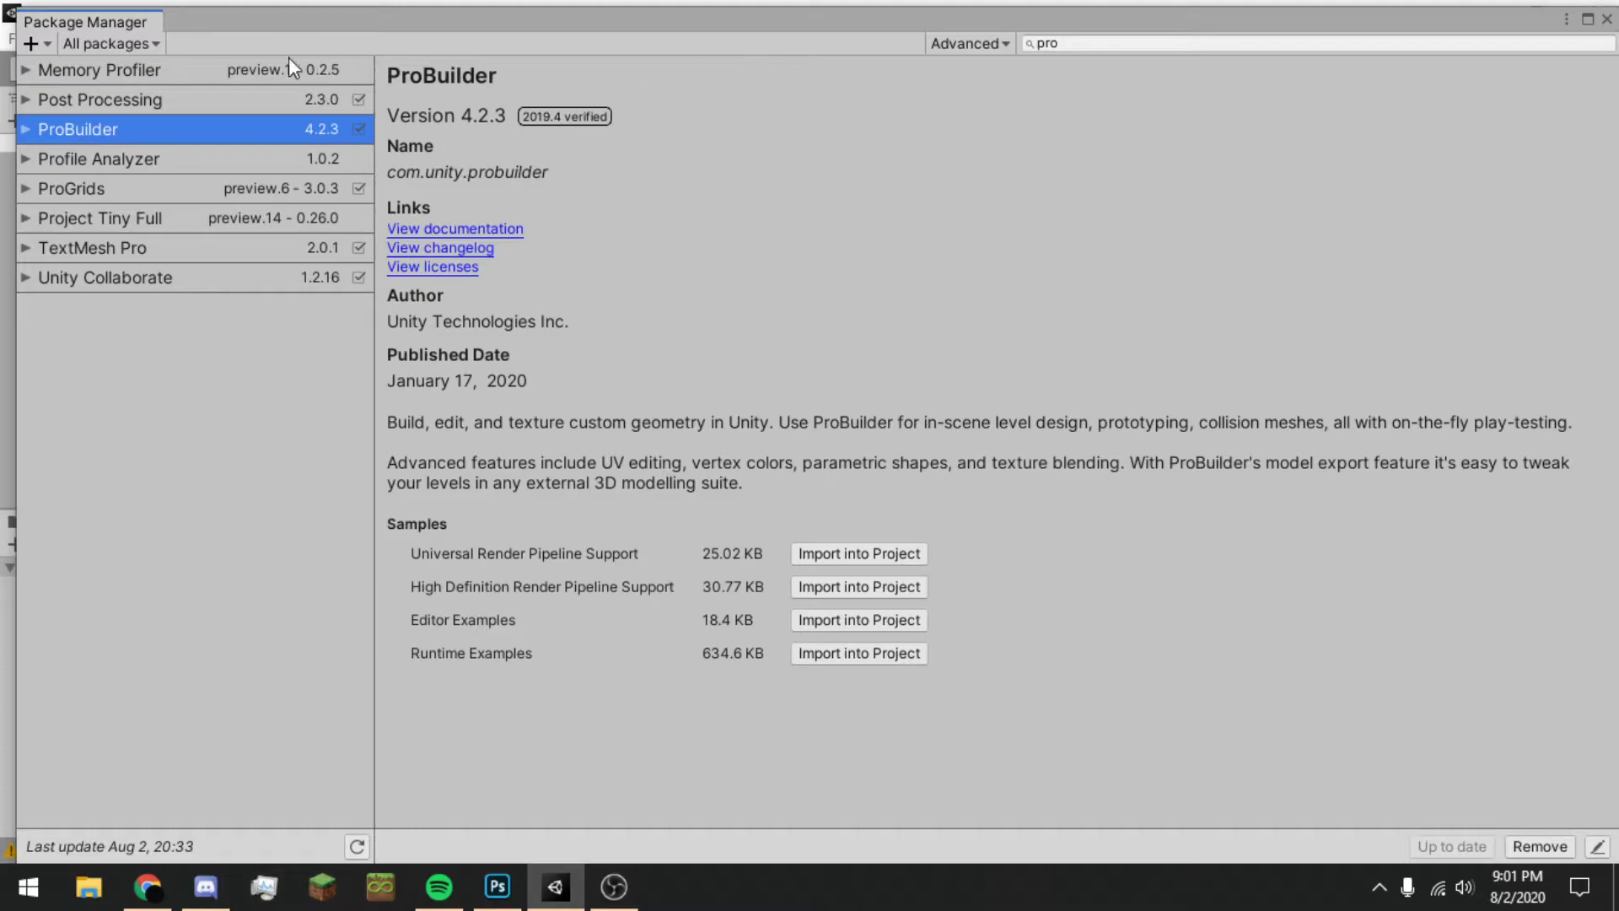
{"action": "left_click", "coordinate": [129, 39]}
{"action": "left_click", "coordinate": [125, 44]}
{"action": "left_click", "coordinate": [127, 45]}
{"action": "left_click", "coordinate": [139, 85]}
{"action": "left_click", "coordinate": [138, 44]}
{"action": "left_click", "coordinate": [139, 73]}
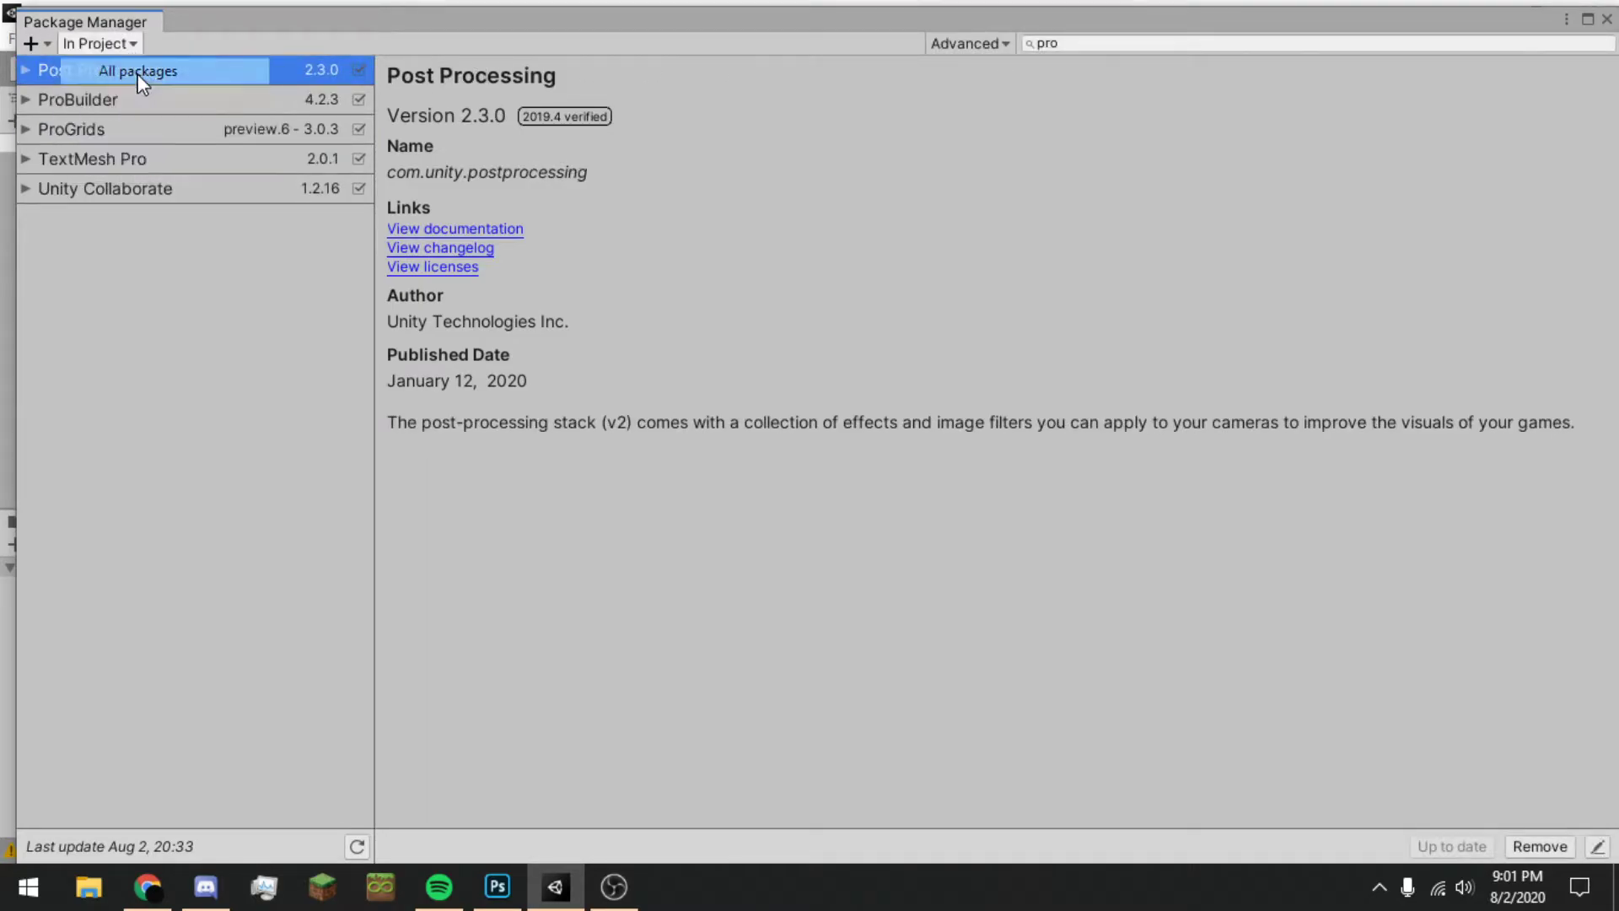
Step: Check the ProBuilder package in the "pro" search results and close the Package Manager
{"action": "left_click", "coordinate": [1071, 44]}
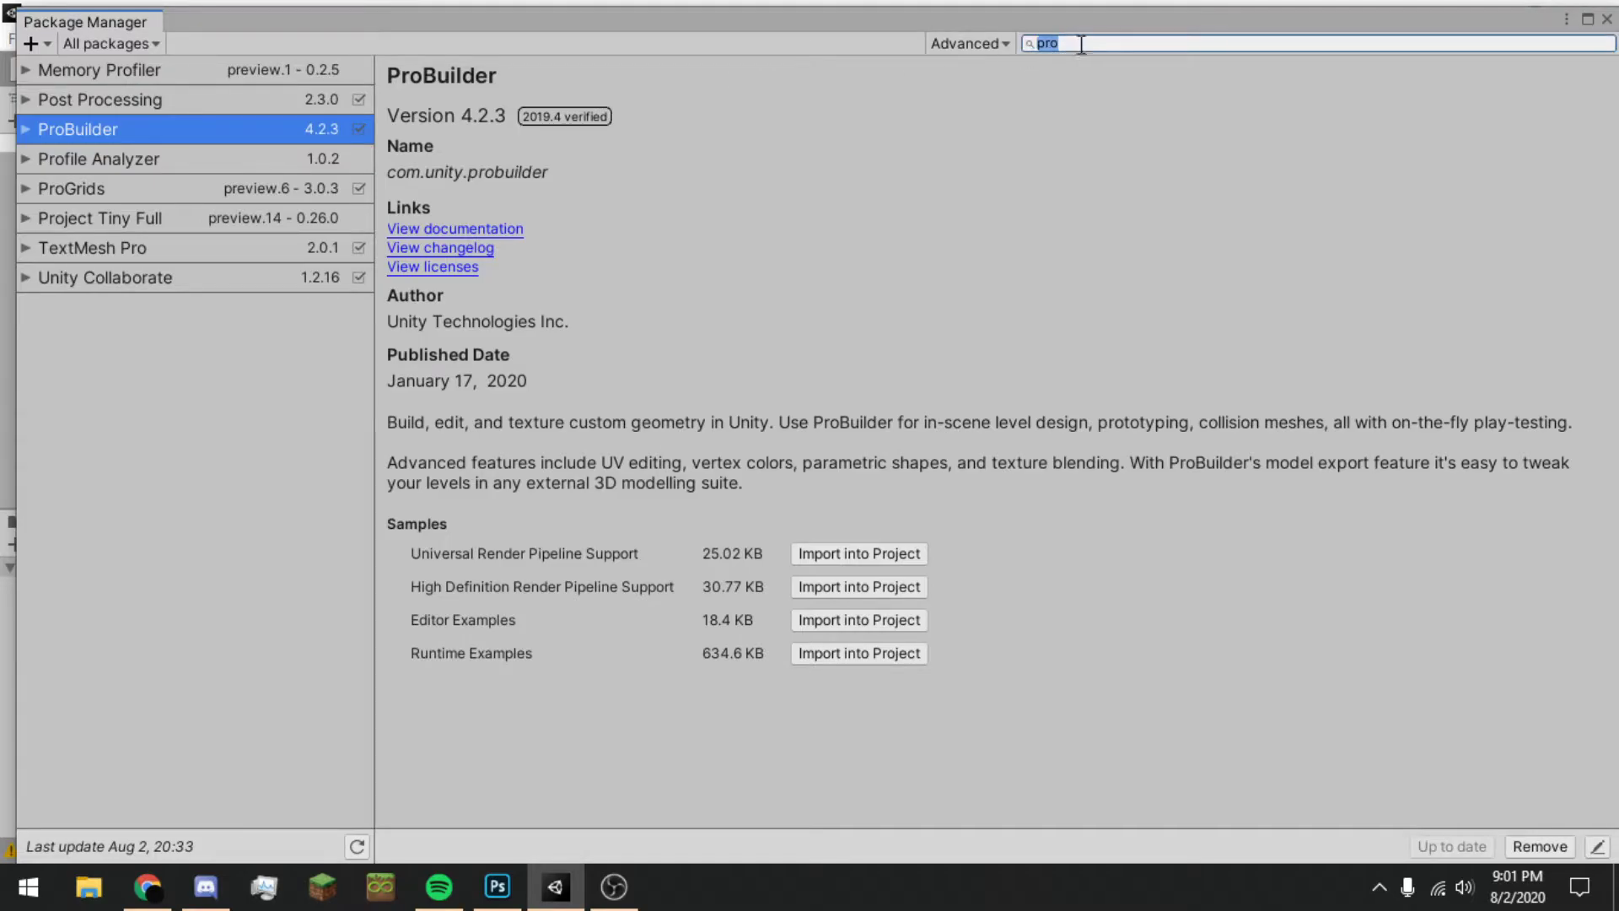
{"action": "left_click", "coordinate": [108, 129]}
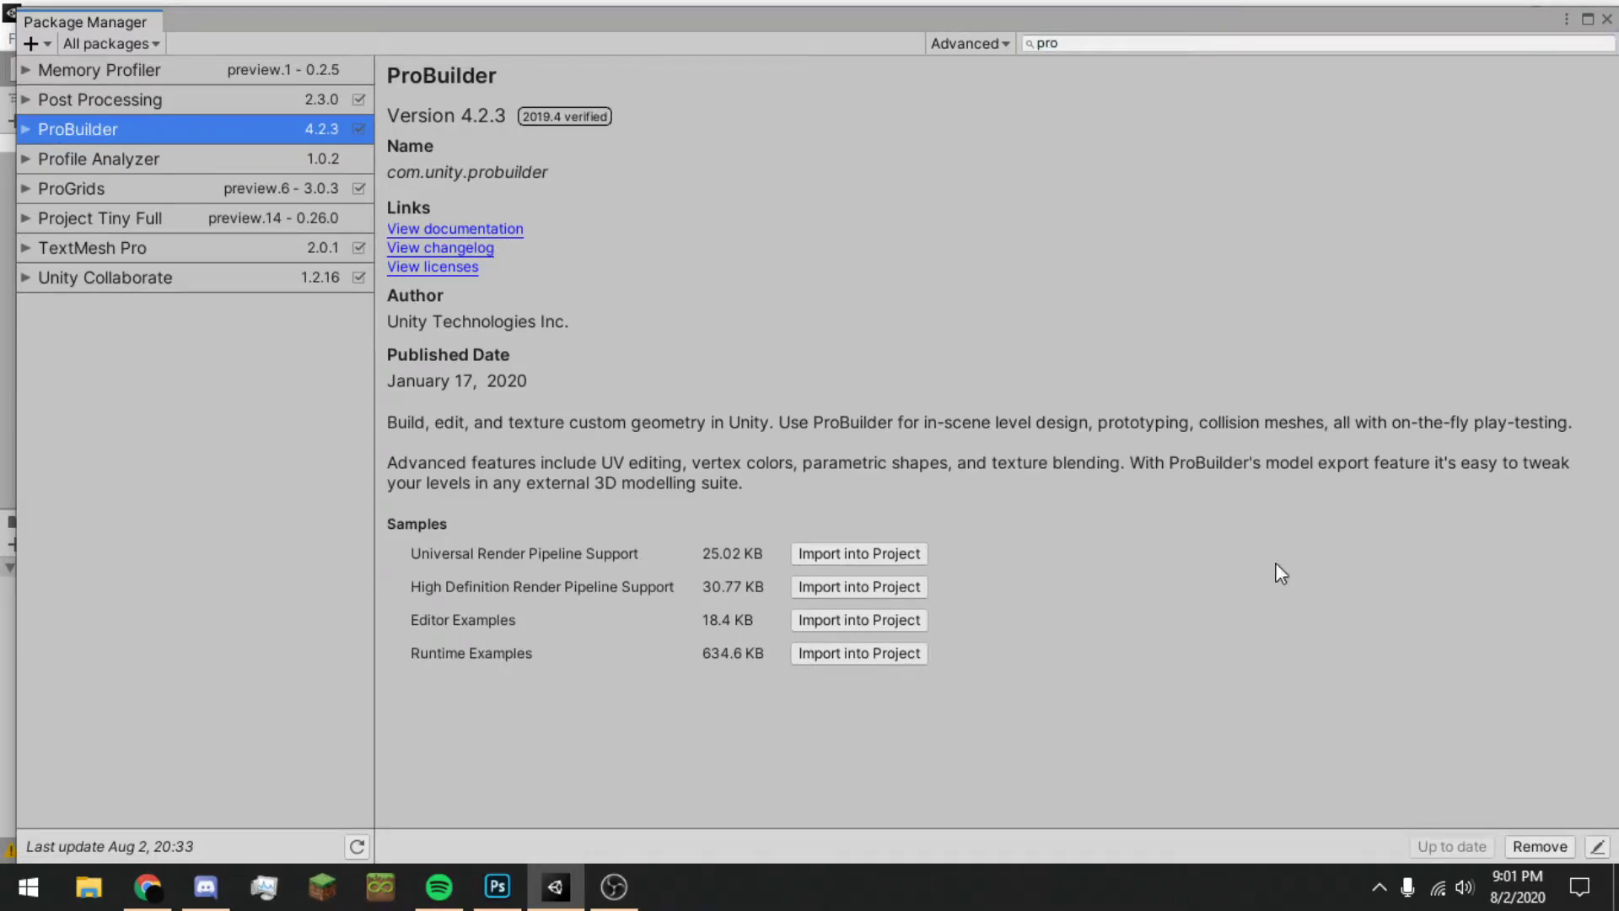
{"action": "left_click", "coordinate": [1606, 21]}
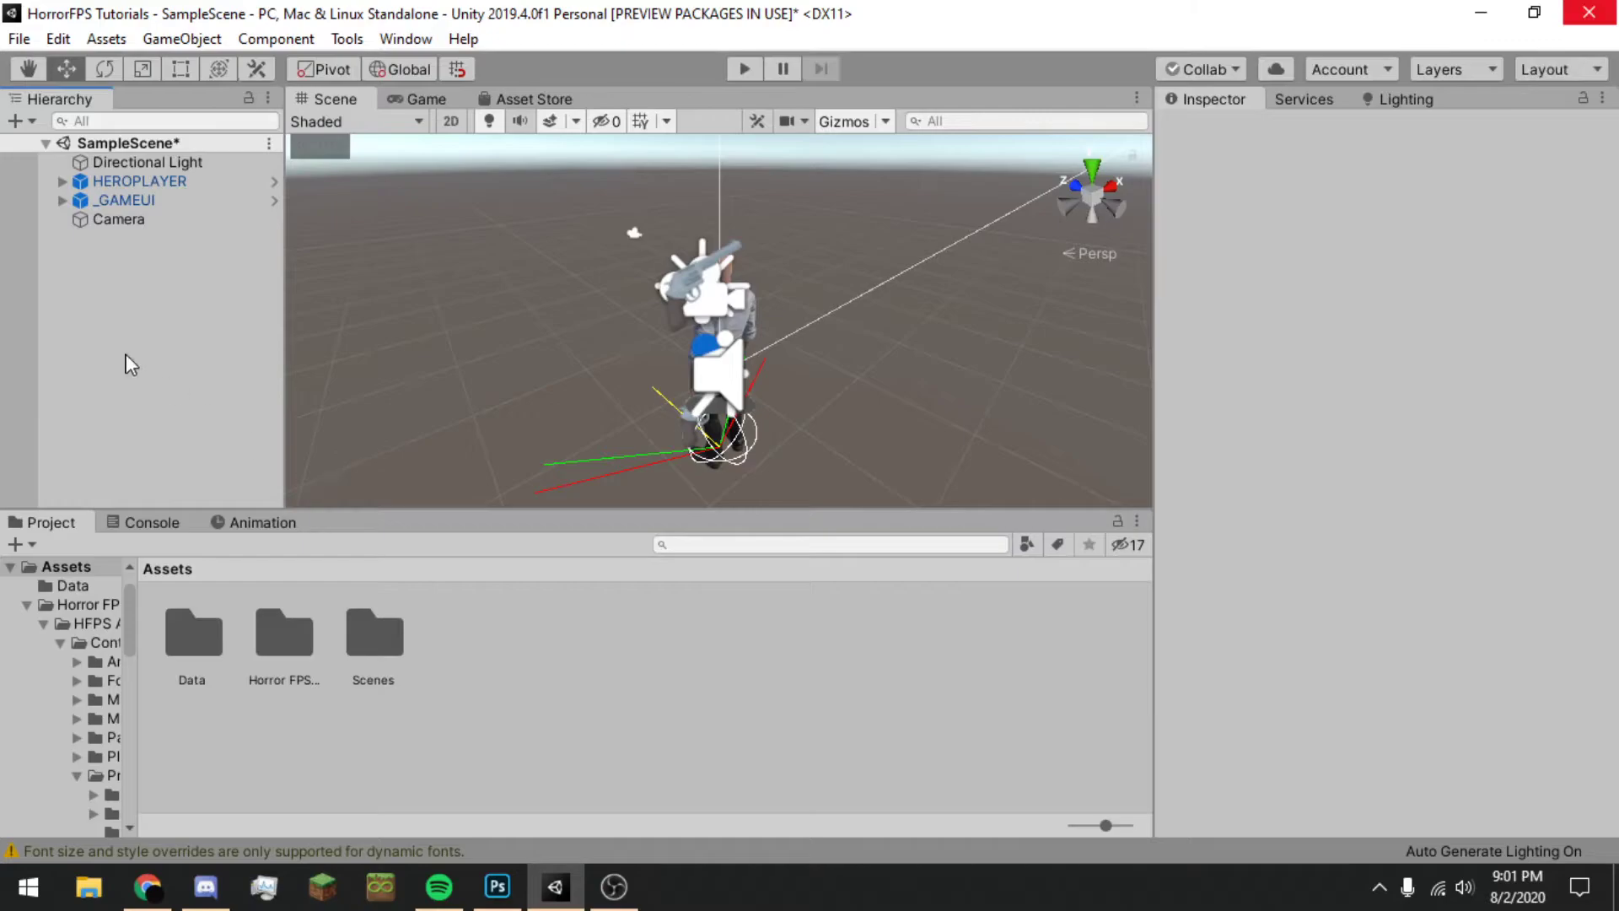
Step: Add a ProBuilder Cube to the scene
{"action": "right_click", "coordinate": [136, 319]}
{"action": "mouse_move", "coordinate": [229, 573]}
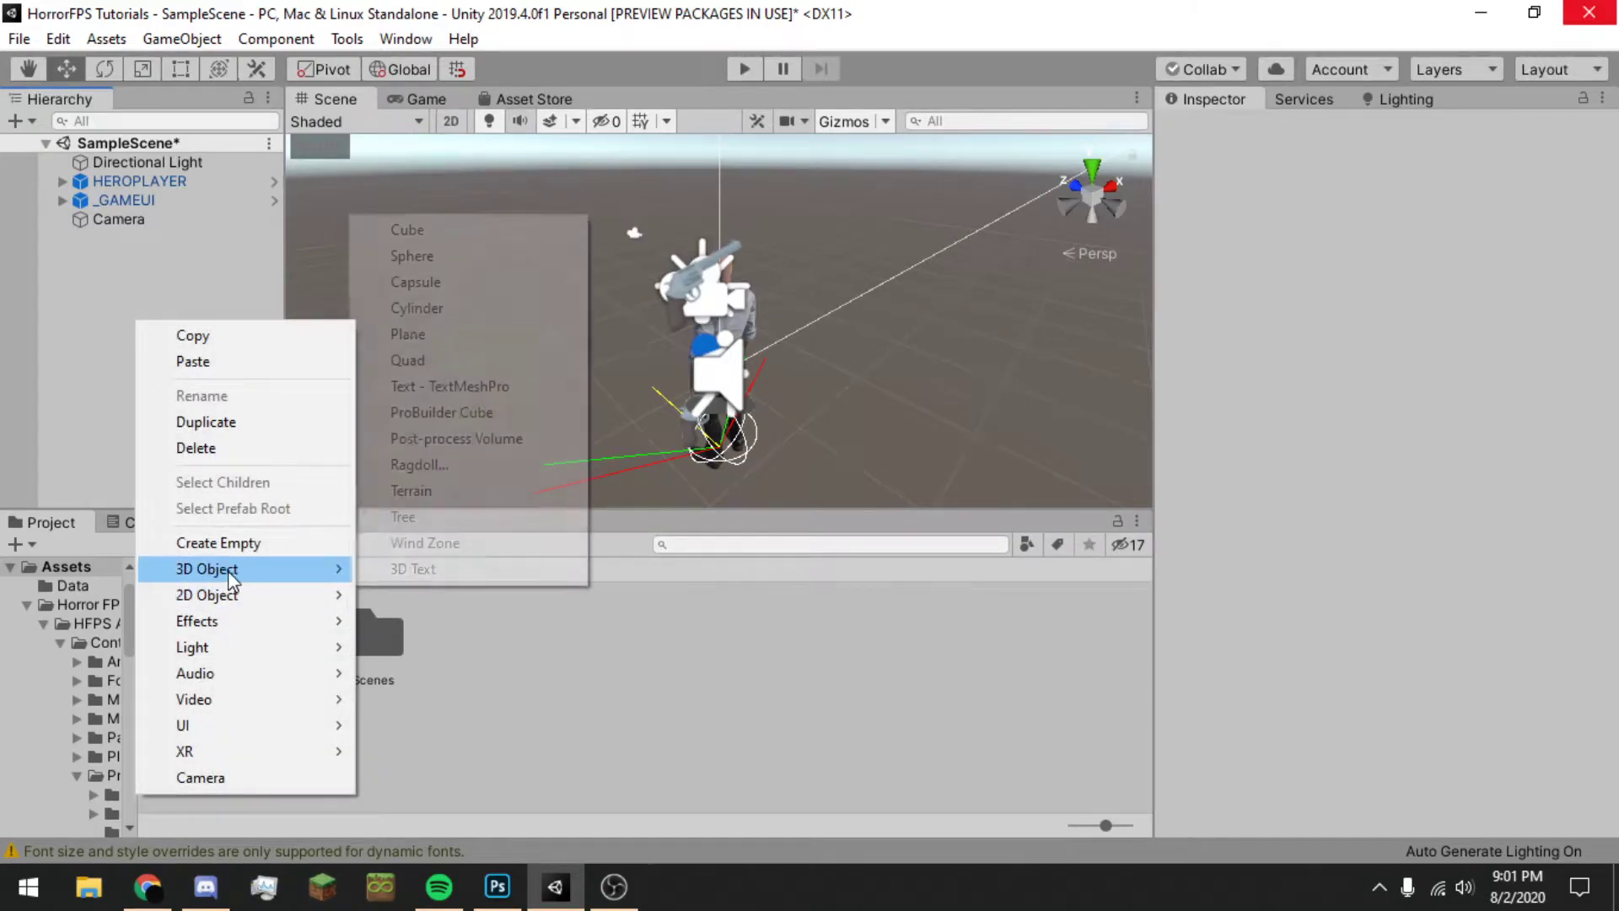
{"action": "left_click", "coordinate": [486, 412]}
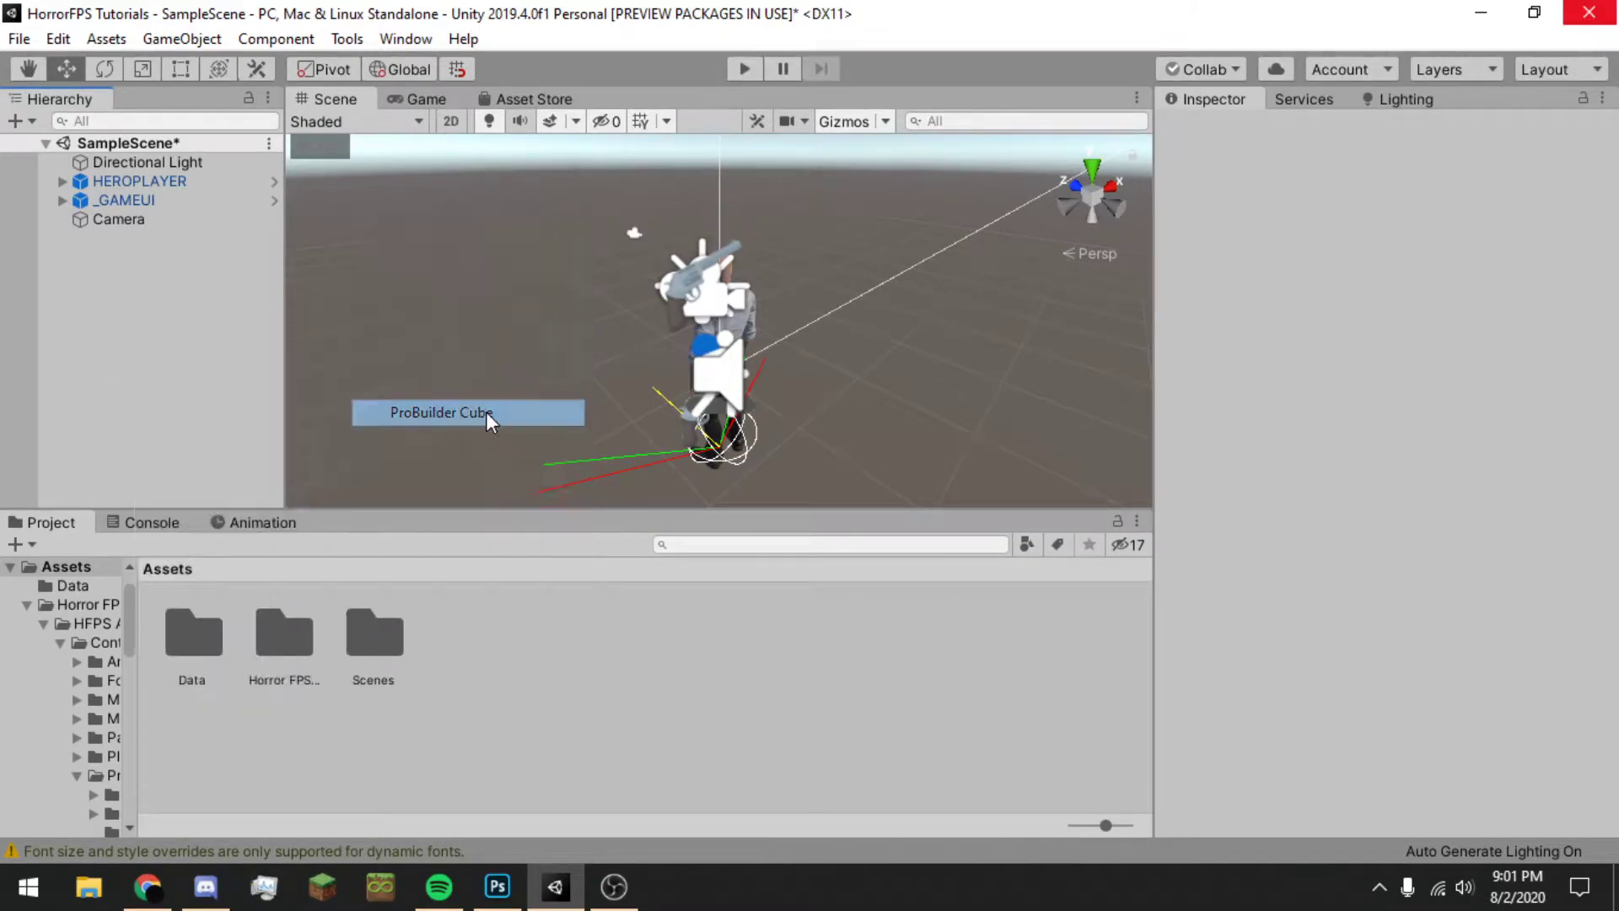
{"action": "scroll", "coordinate": [801, 278], "scroll_direction": "down", "scroll_amount": 2}
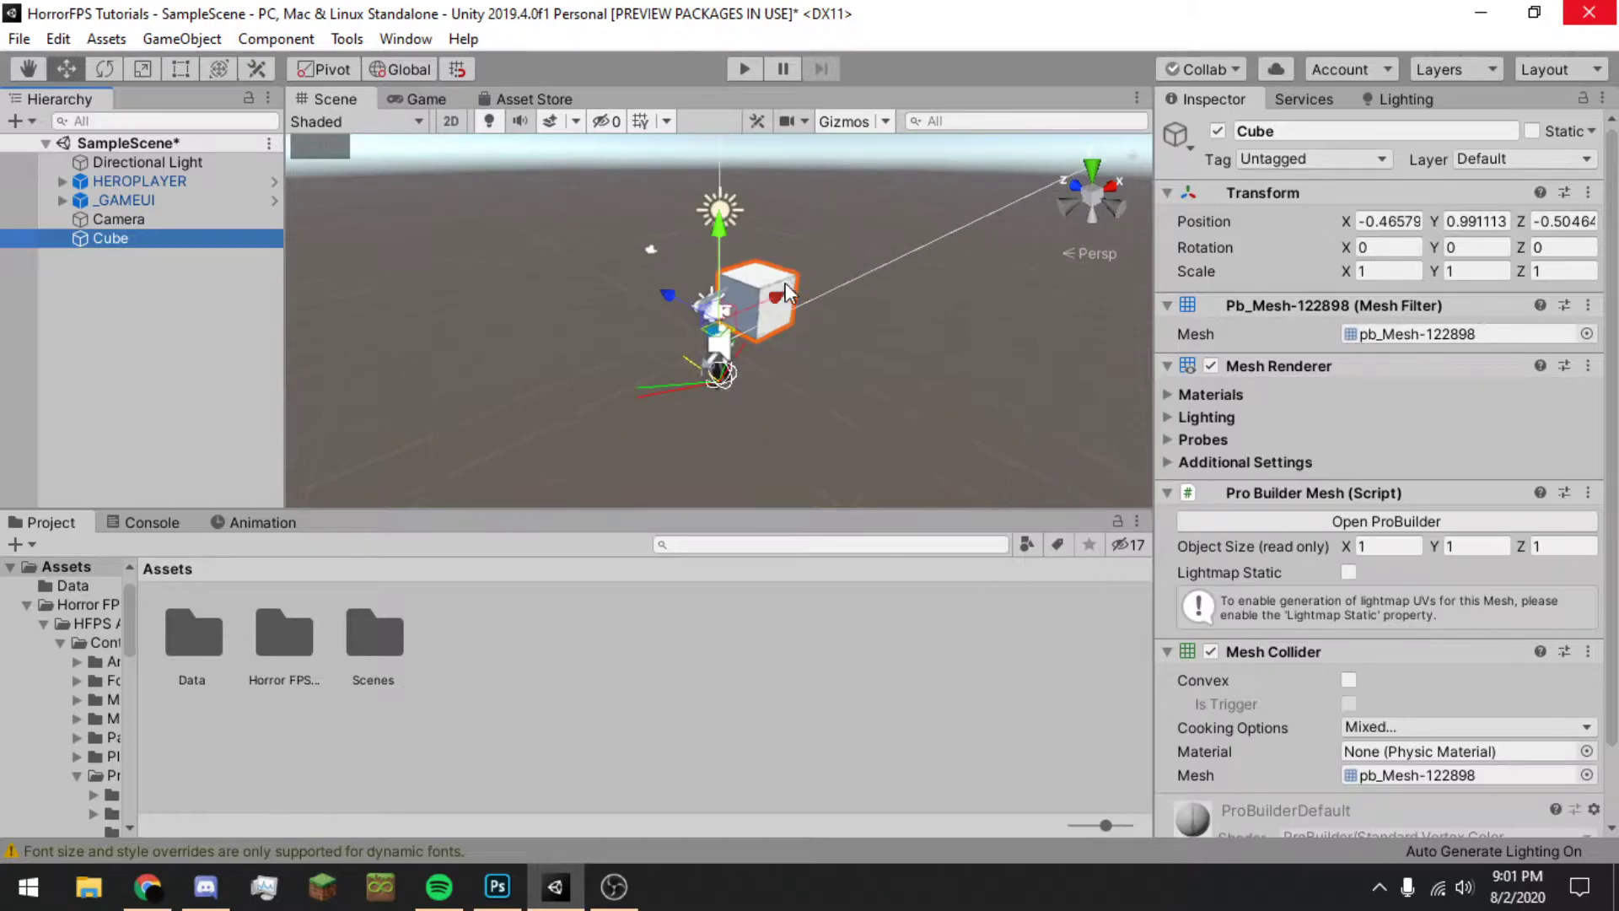
{"action": "key", "text": "r"}
{"action": "left_click_drag", "start_coordinate": [782, 299], "coordinate": [1611, 8]}
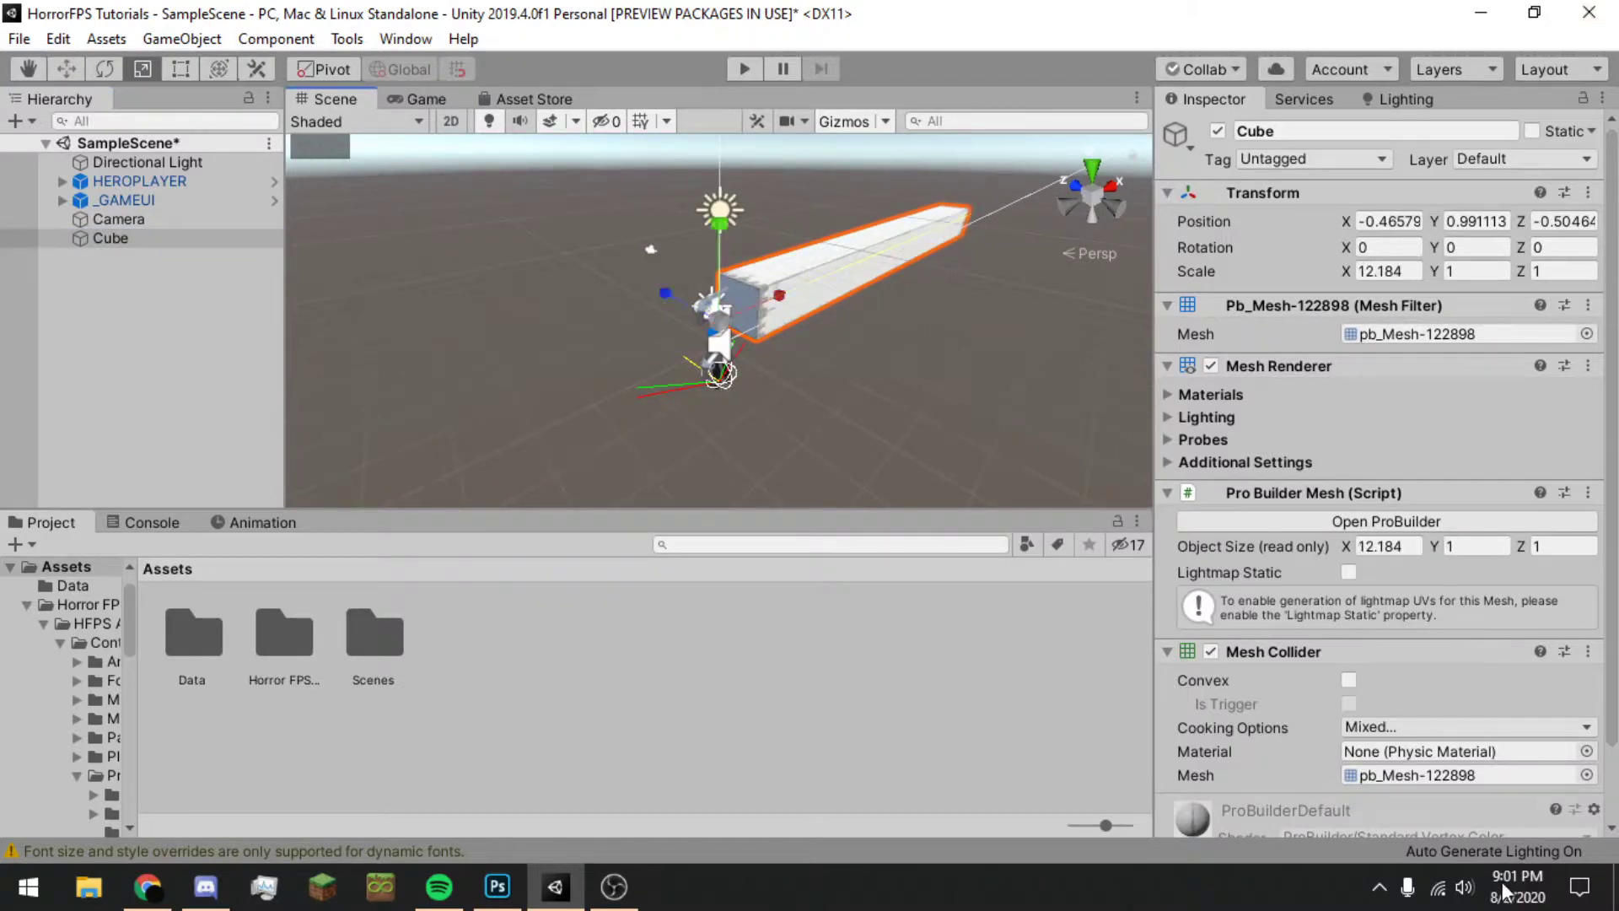
{"action": "key", "text": "ctrl+z"}
Step: Open the ProBuilder window from the cube's mesh component and dock it beside the Inspector
{"action": "left_click", "coordinate": [1314, 101]}
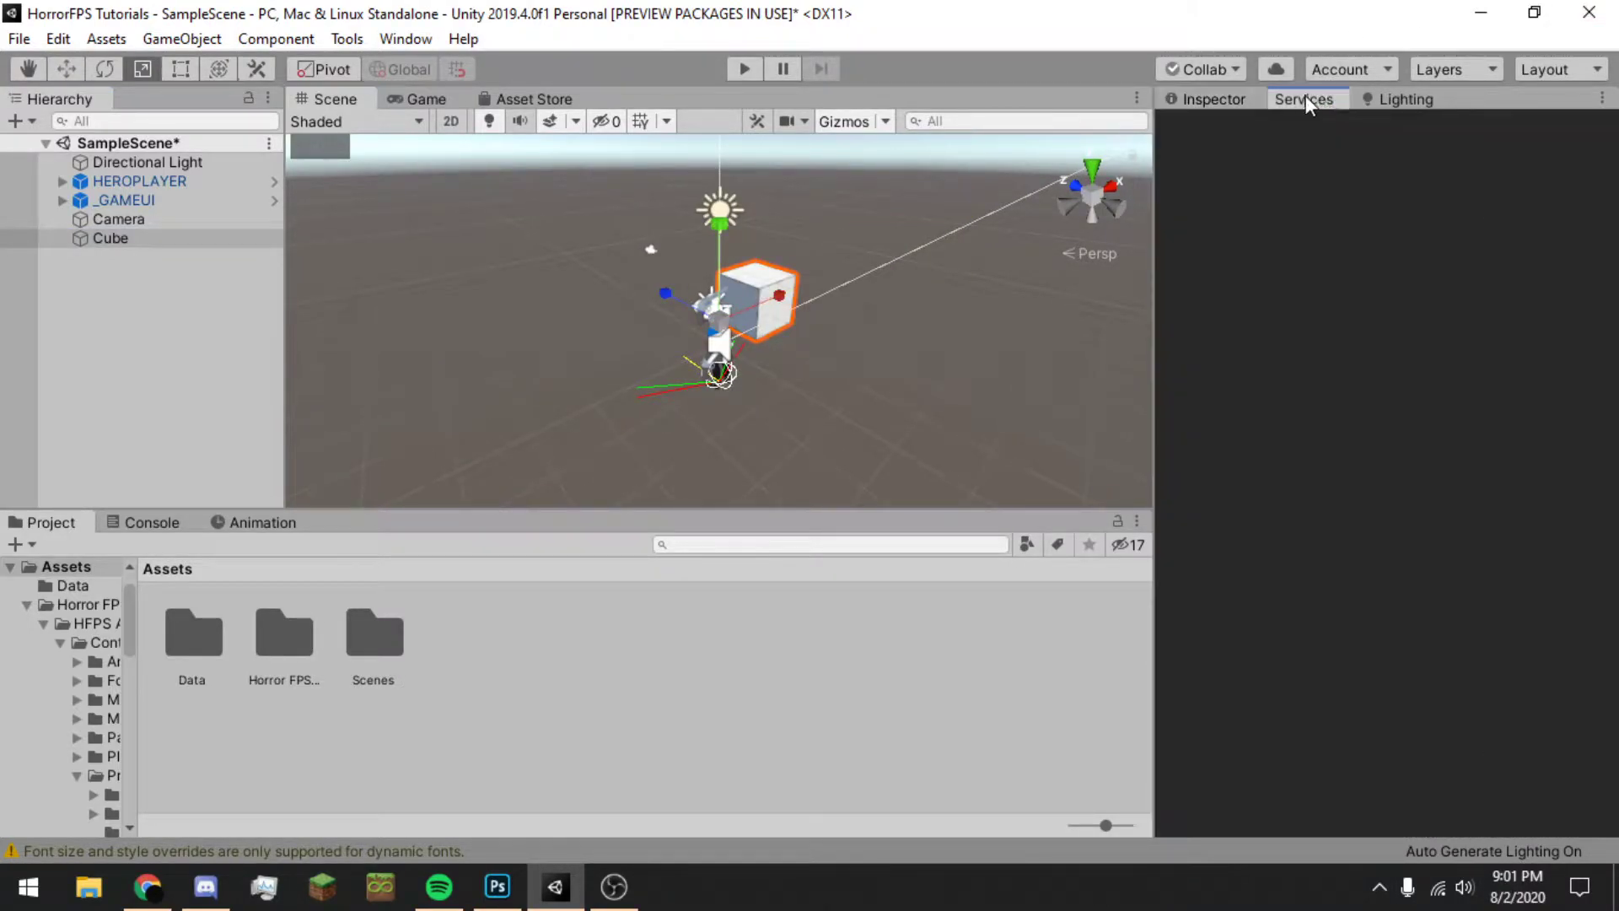
{"action": "left_click", "coordinate": [1220, 101]}
{"action": "left_click", "coordinate": [1348, 520]}
{"action": "left_click", "coordinate": [1344, 544]}
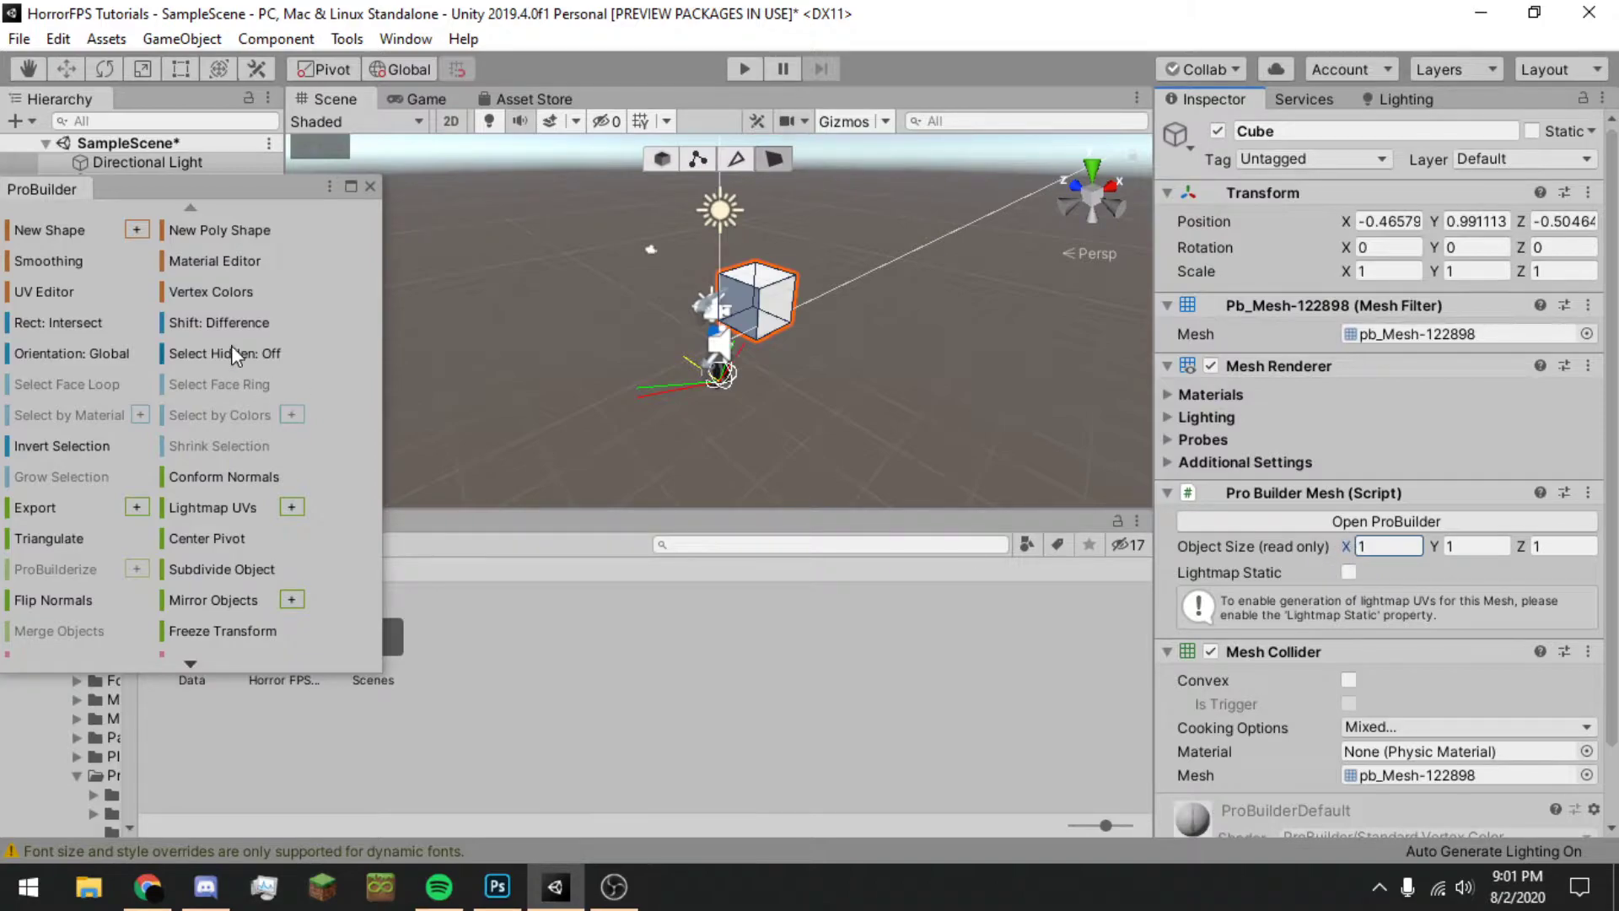
{"action": "left_click_drag", "start_coordinate": [46, 190], "coordinate": [1283, 111]}
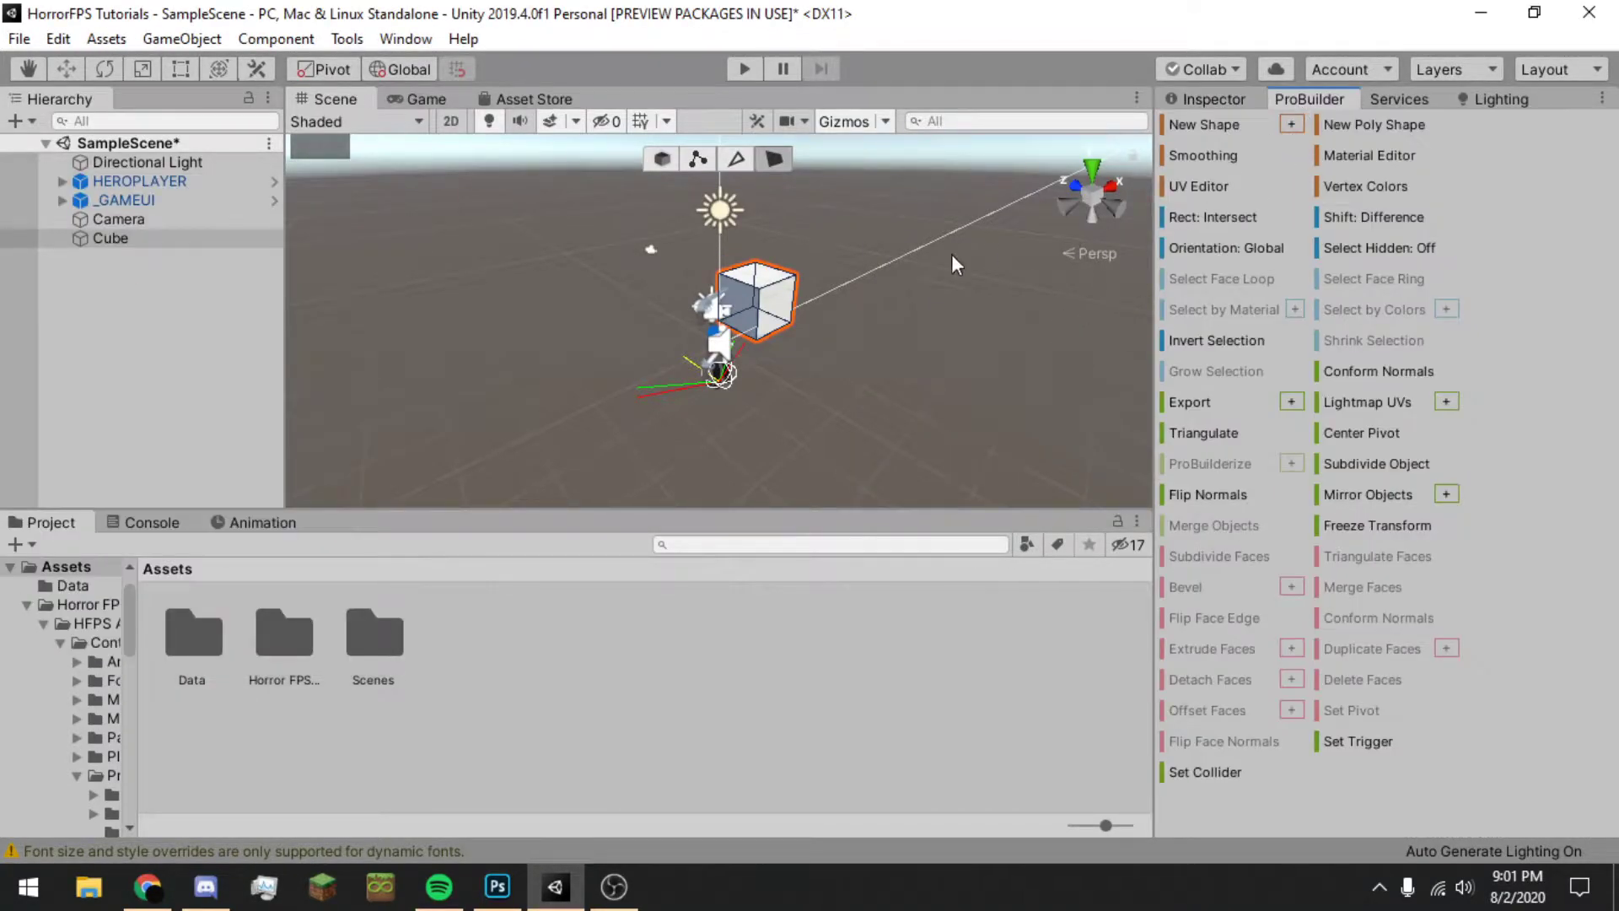
Step: Add a second cube to the scene with ProBuilder's New Shape command
{"action": "left_click", "coordinate": [1174, 126]}
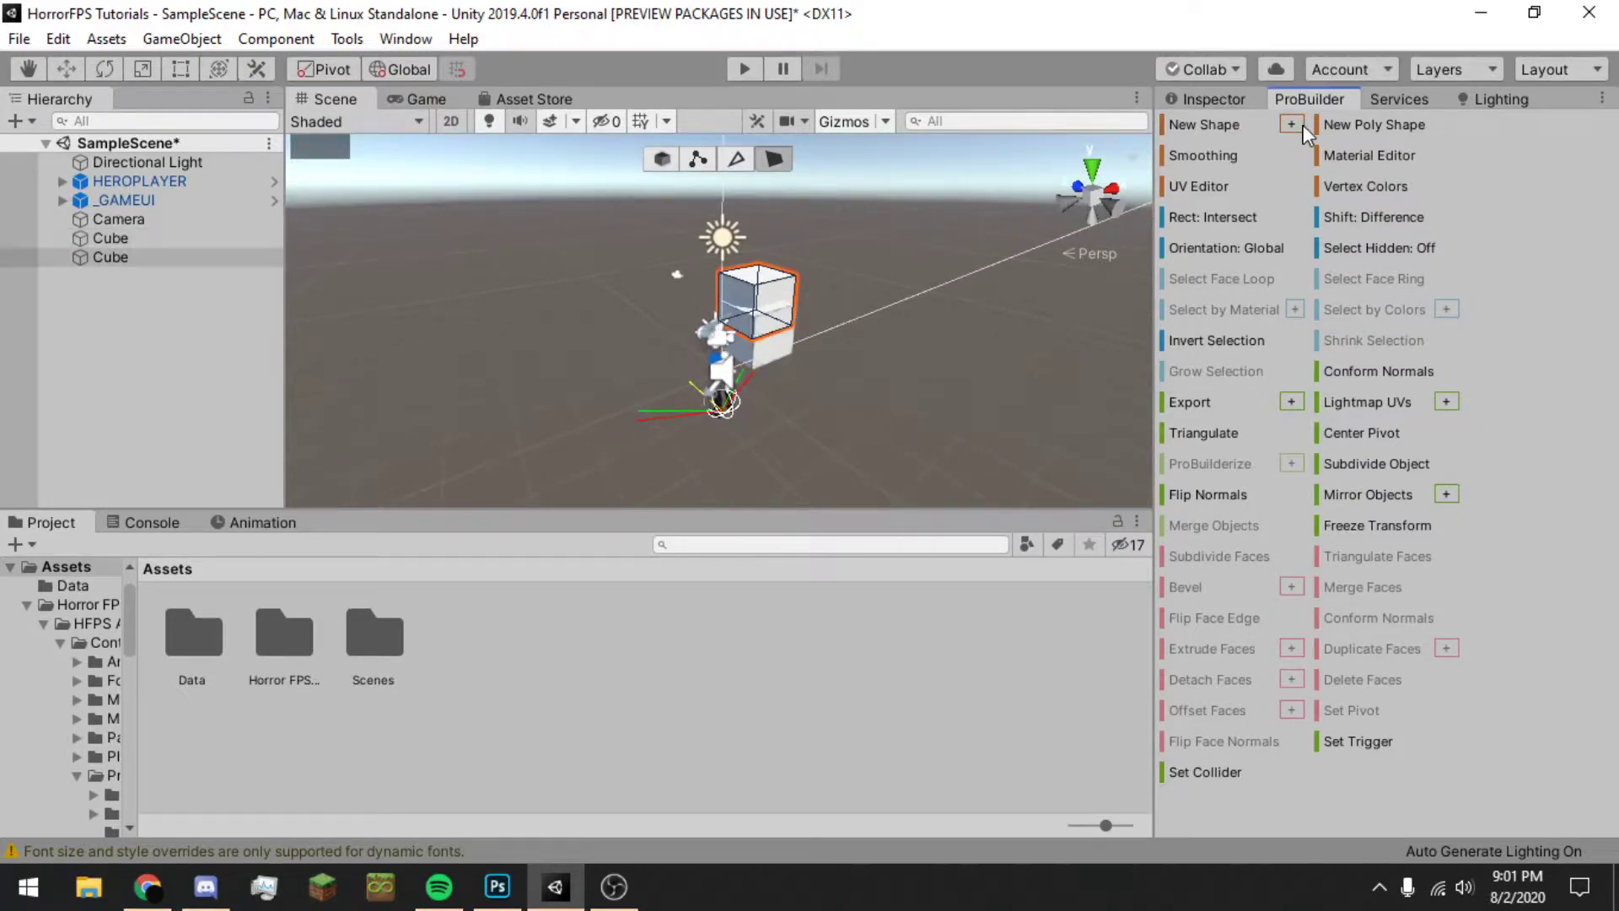
Step: Undo the addition of the second cube, select a side face of the remaining cube, and clear the selection
{"action": "key", "text": "ctrl+z"}
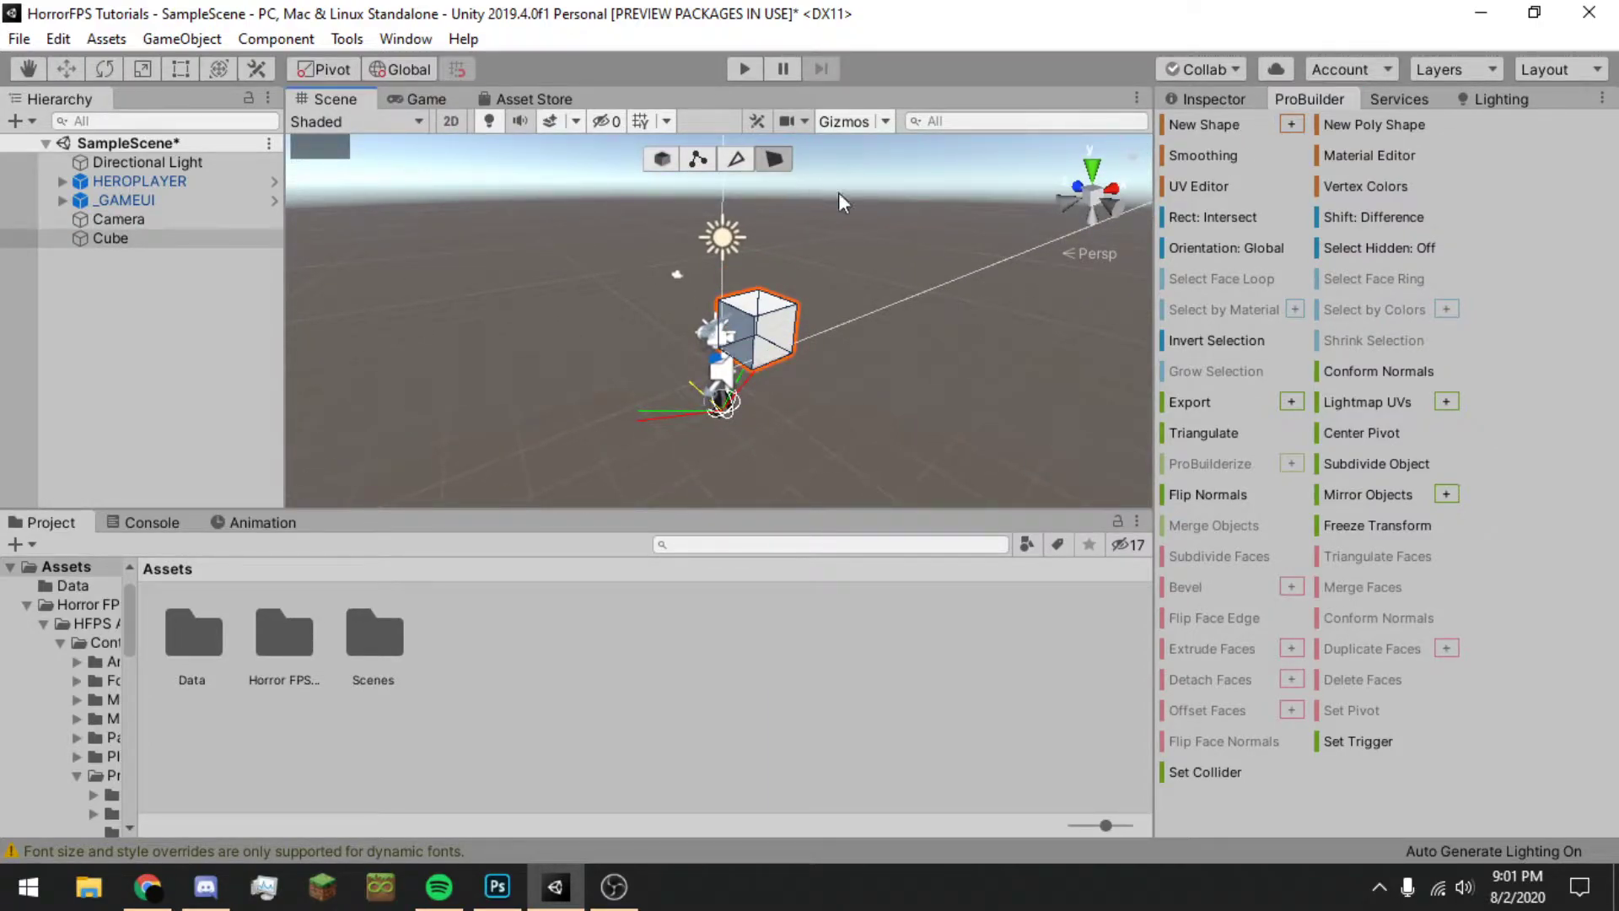
{"action": "scroll", "coordinate": [943, 261], "scroll_direction": "down", "scroll_amount": 3}
{"action": "scroll", "coordinate": [940, 263], "scroll_direction": "up", "scroll_amount": 4}
{"action": "middle_click_drag", "start_coordinate": [922, 275], "coordinate": [842, 310]}
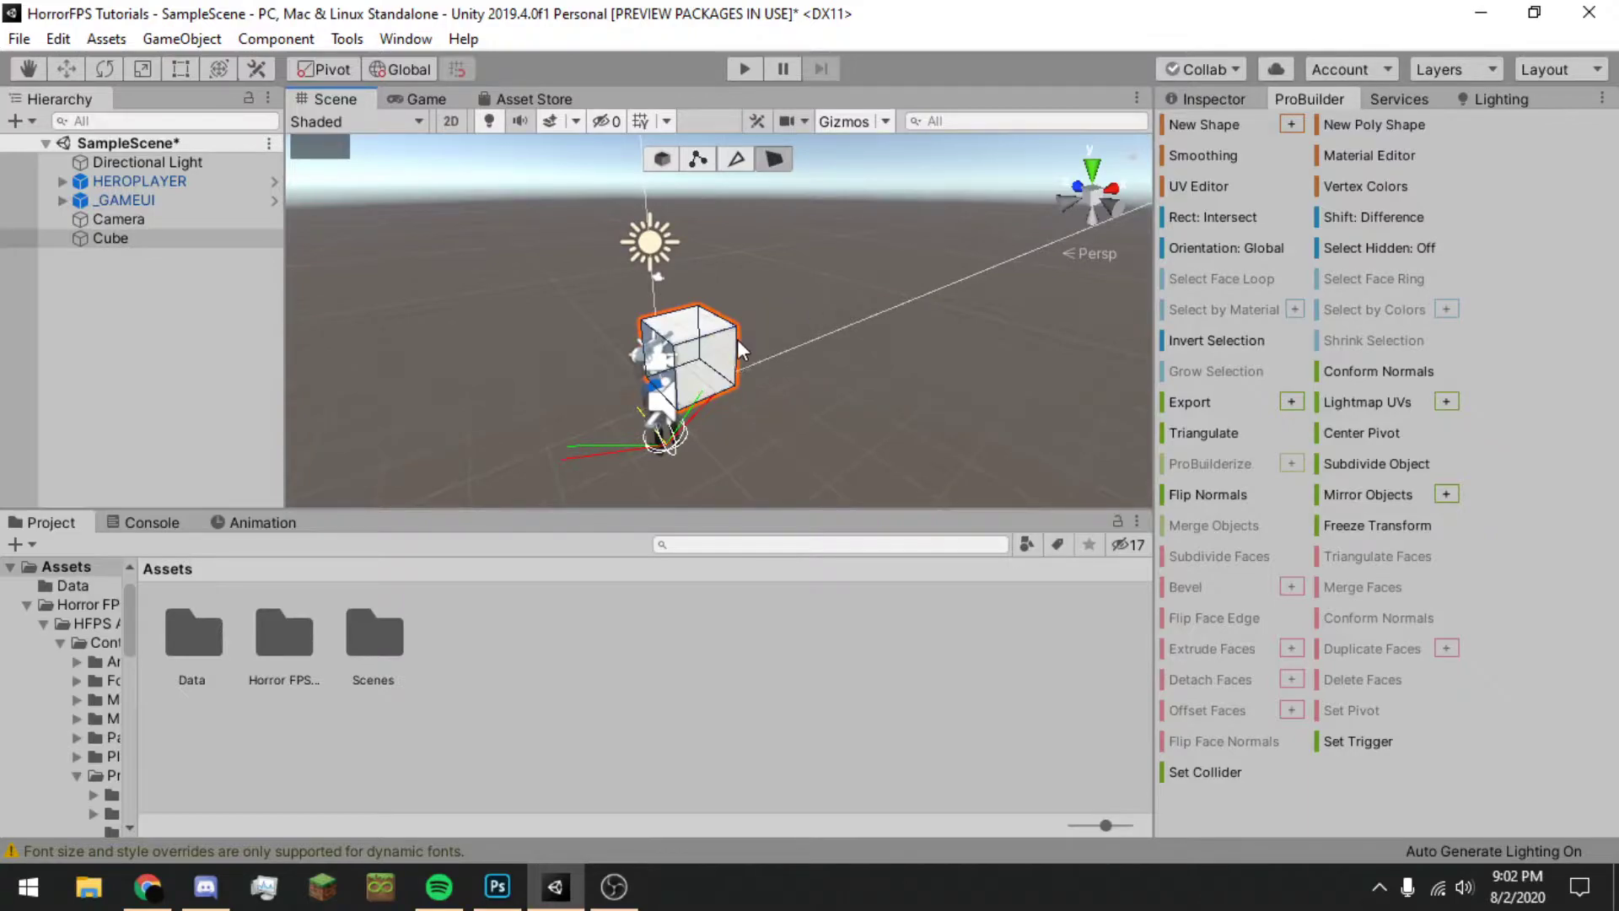
{"action": "left_click", "coordinate": [707, 356]}
{"action": "scroll", "coordinate": [564, 356], "scroll_direction": "up", "scroll_amount": 3}
{"action": "middle_click_drag", "start_coordinate": [564, 356], "coordinate": [837, 272]}
{"action": "right_click_drag", "start_coordinate": [949, 291], "coordinate": [1097, 333]}
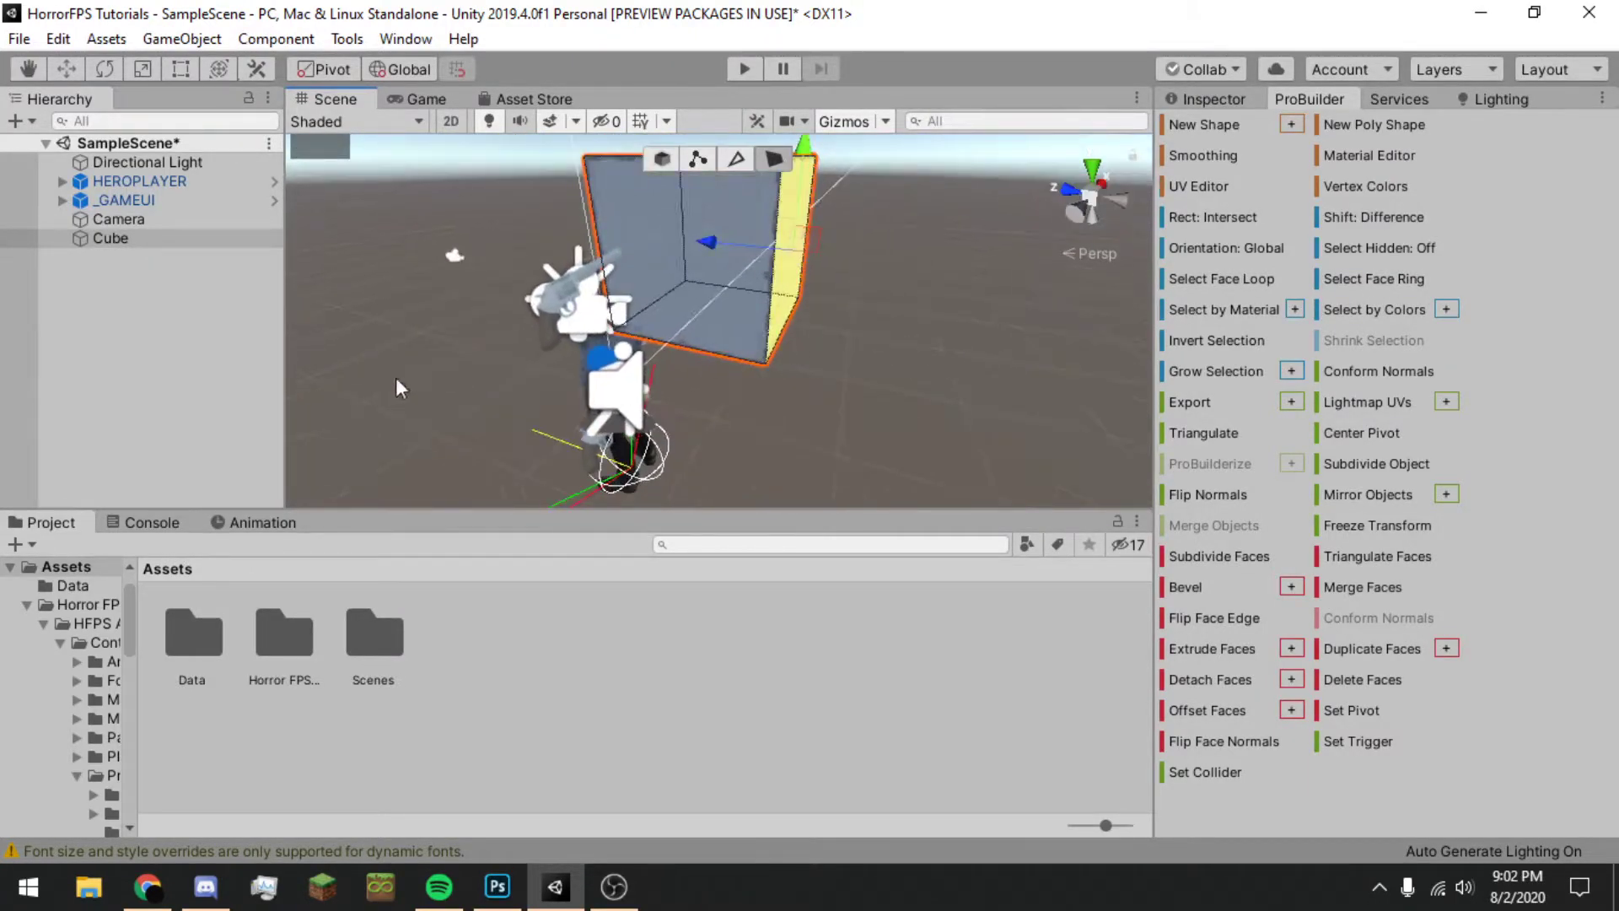
{"action": "left_click", "coordinate": [218, 270]}
Step: Switch the ProBuilder tools to icon mode and back to text mode
{"action": "right_click", "coordinate": [1324, 99]}
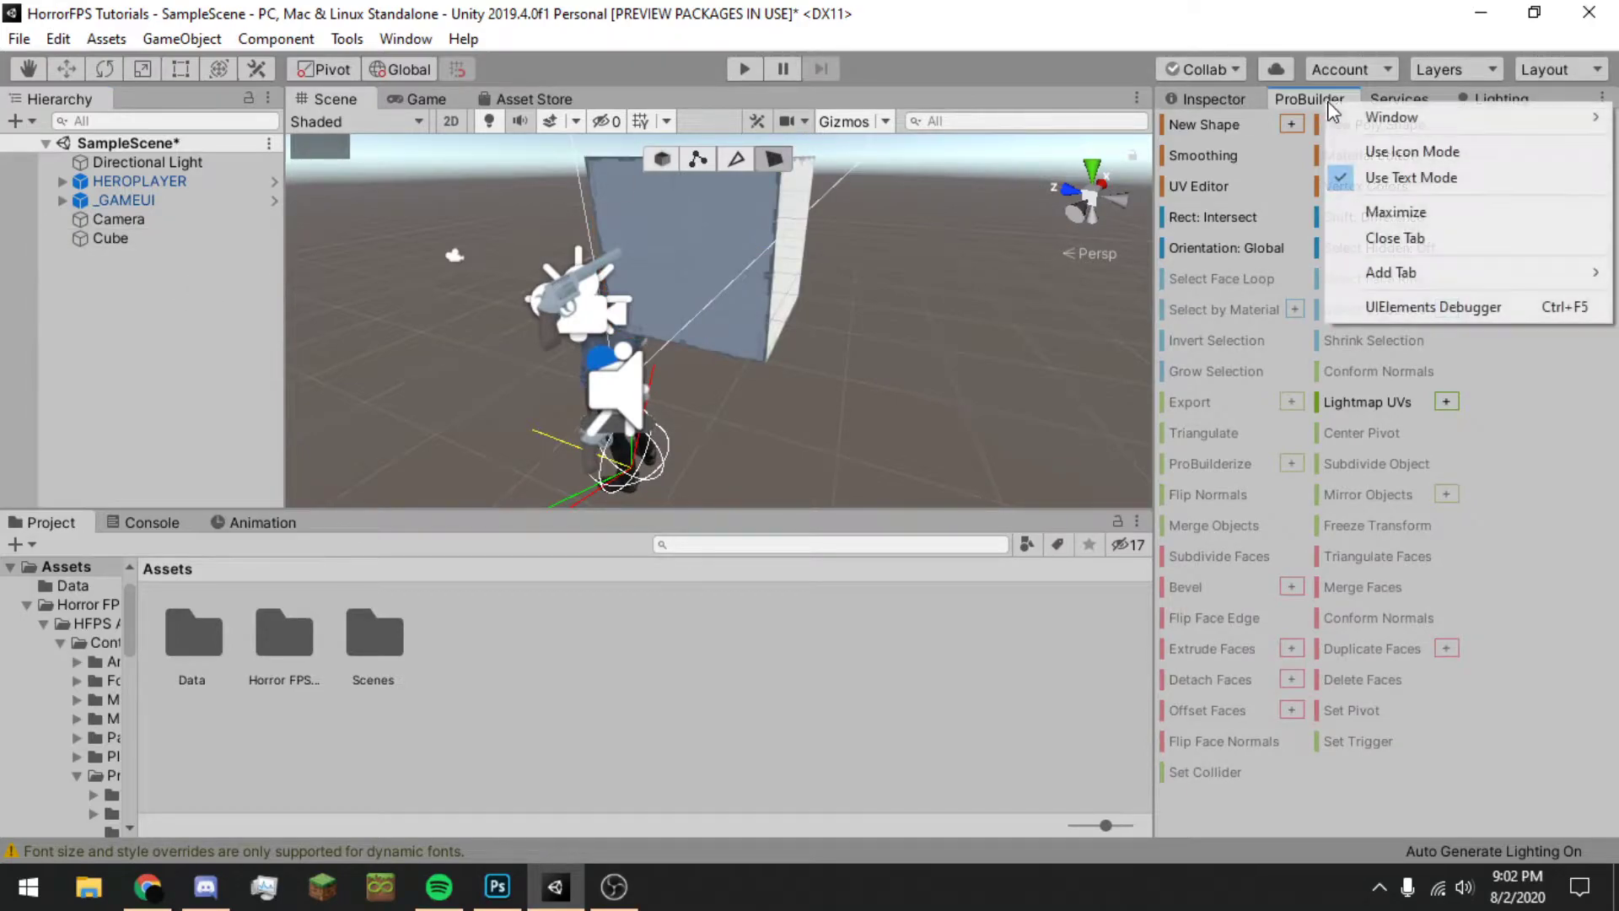
{"action": "left_click", "coordinate": [1393, 153]}
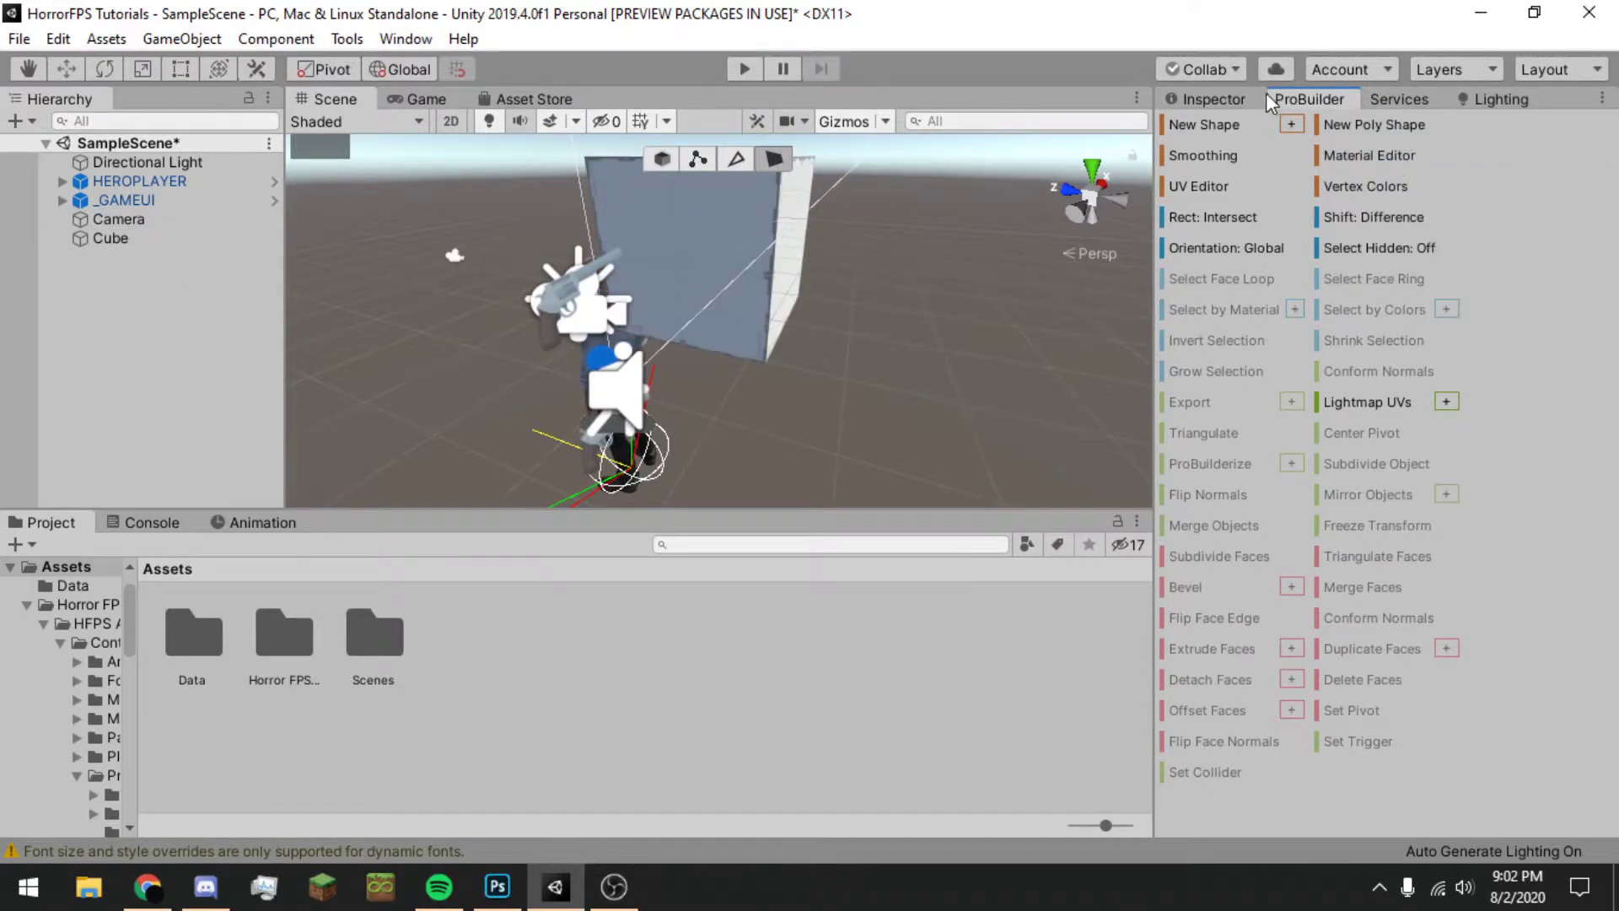
{"action": "right_click", "coordinate": [1320, 95]}
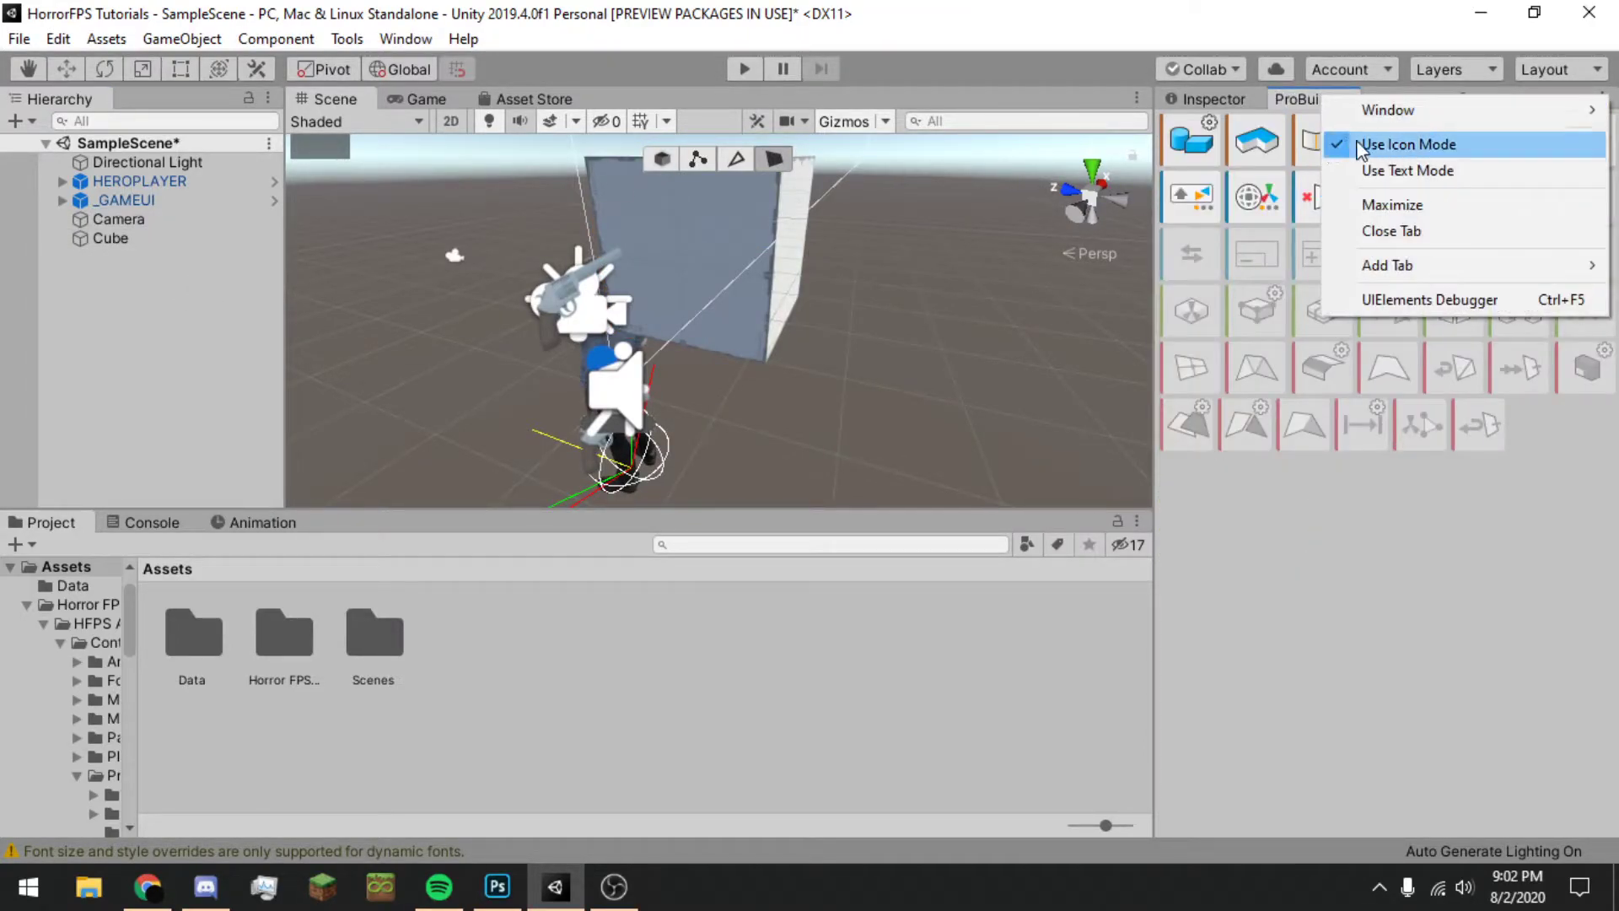
{"action": "left_click", "coordinate": [1400, 170]}
Step: Add a standard 3D cube to the scene
{"action": "left_click", "coordinate": [1219, 94]}
{"action": "right_click", "coordinate": [40, 334]}
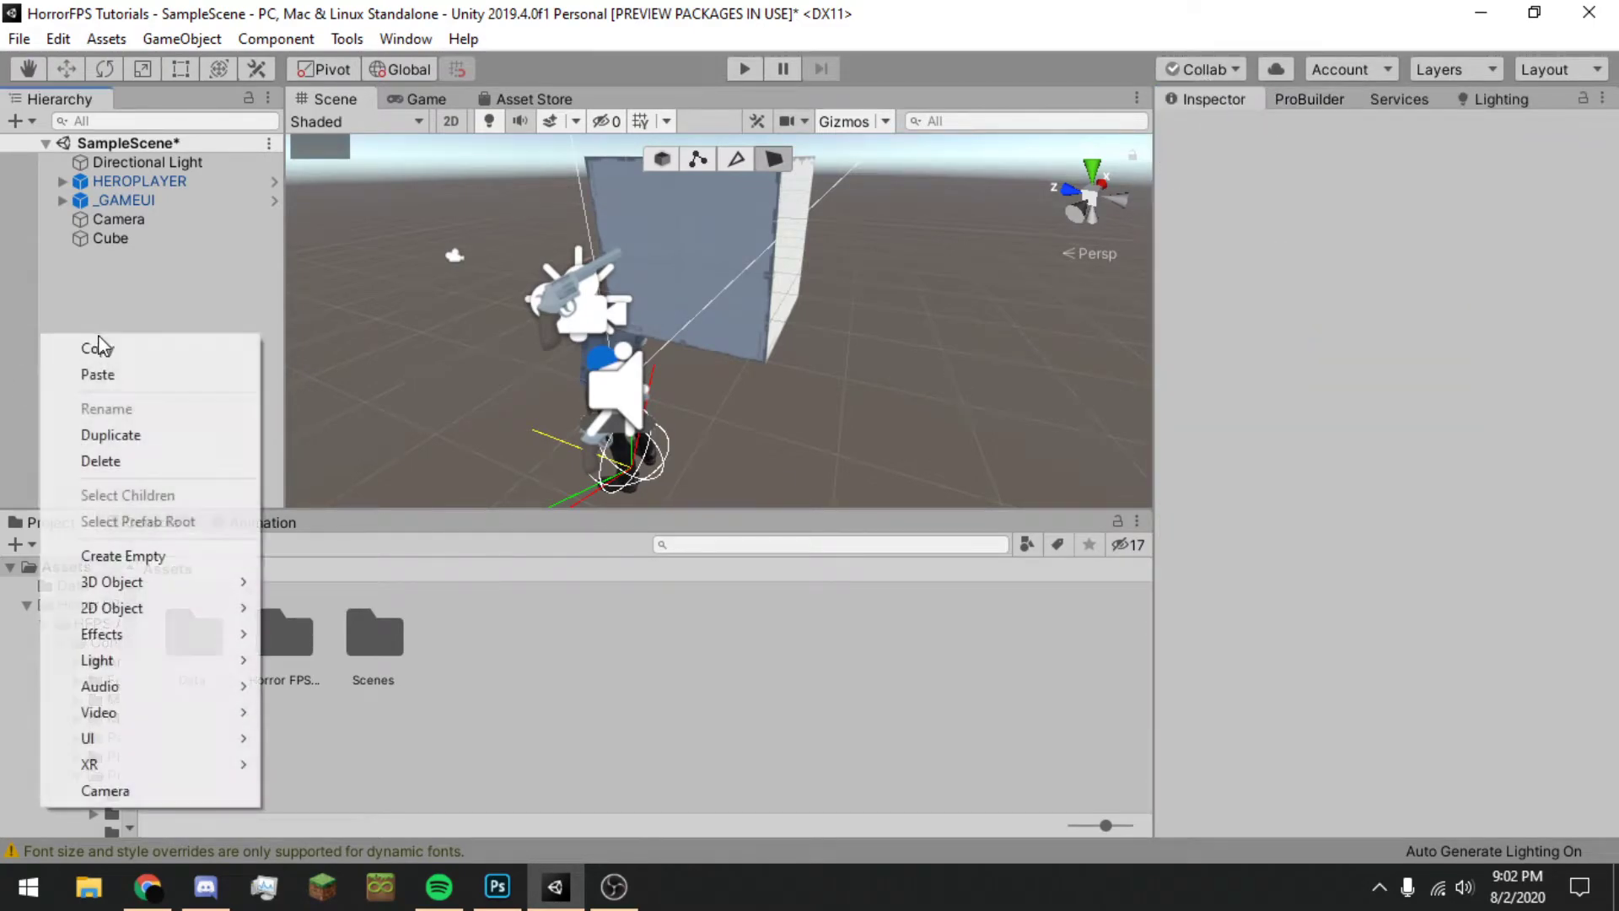
{"action": "mouse_move", "coordinate": [152, 582]}
{"action": "left_click", "coordinate": [369, 251]}
{"action": "scroll", "coordinate": [792, 271], "scroll_direction": "down", "scroll_amount": 5}
{"action": "middle_click_drag", "start_coordinate": [722, 307], "coordinate": [956, 234]}
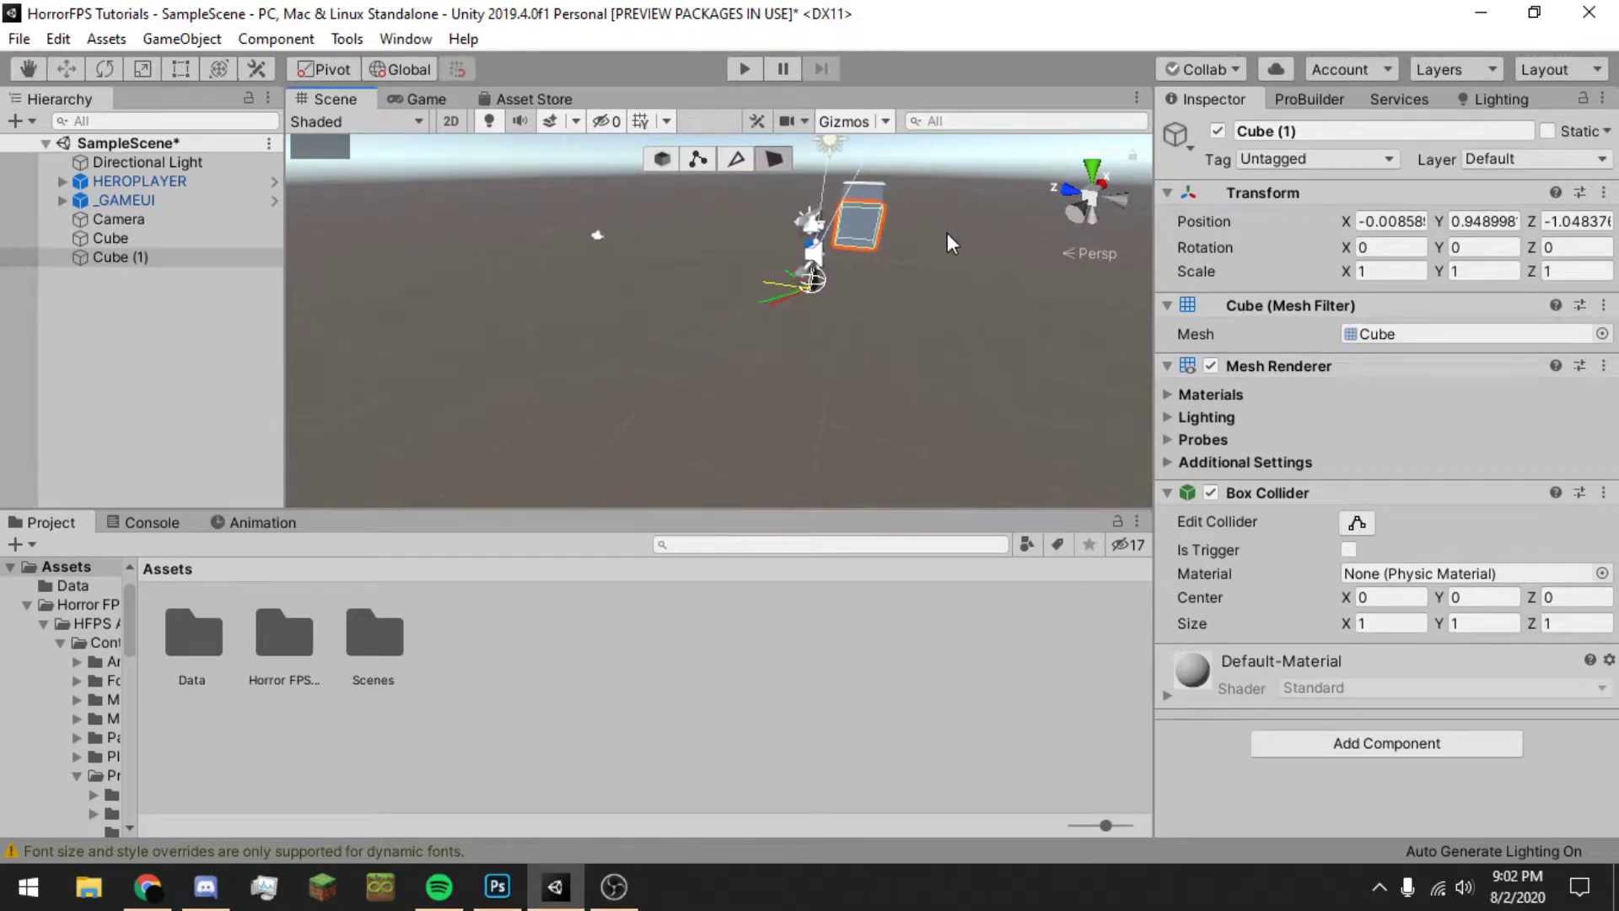
Step: Close the ProBuilder window and move the new standard cube away from the player to about Y -0.91, Z 10.27
{"action": "right_click", "coordinate": [1320, 99]}
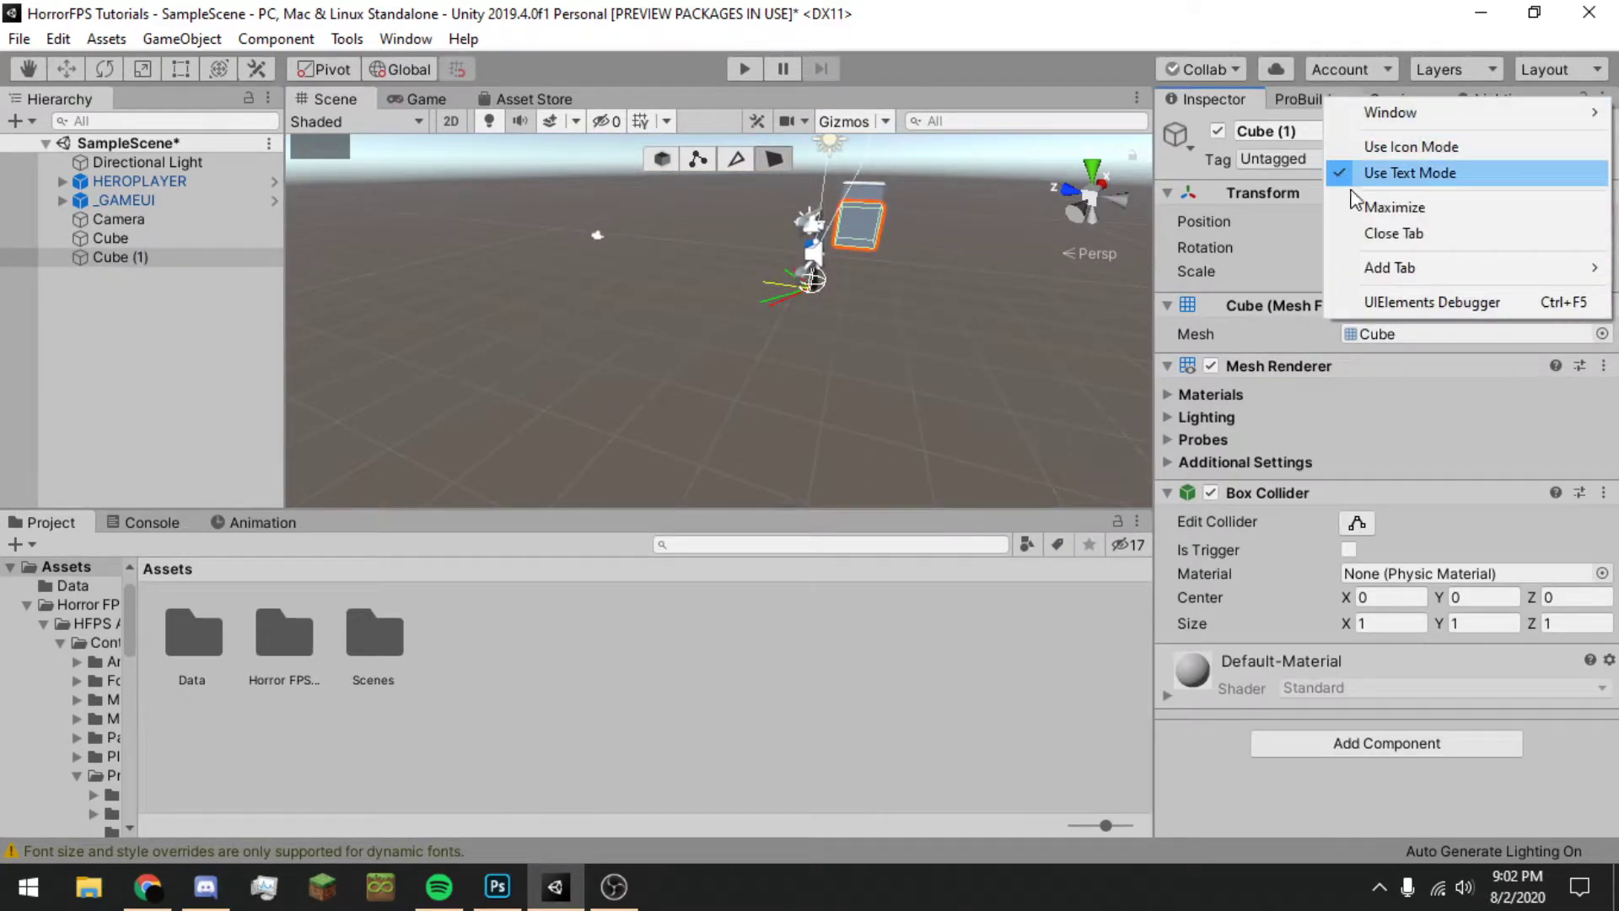
{"action": "left_click", "coordinate": [1368, 231]}
{"action": "left_click_drag", "start_coordinate": [833, 230], "coordinate": [464, 317]}
{"action": "right_click_drag", "start_coordinate": [573, 266], "coordinate": [558, 123]}
{"action": "key", "text": "f"}
{"action": "left_click_drag", "start_coordinate": [720, 232], "coordinate": [718, 322]}
Step: Duplicate the standard cube four times and vertex-snap the copies against each other to build a block structure
{"action": "key", "text": "ctrl+d"}
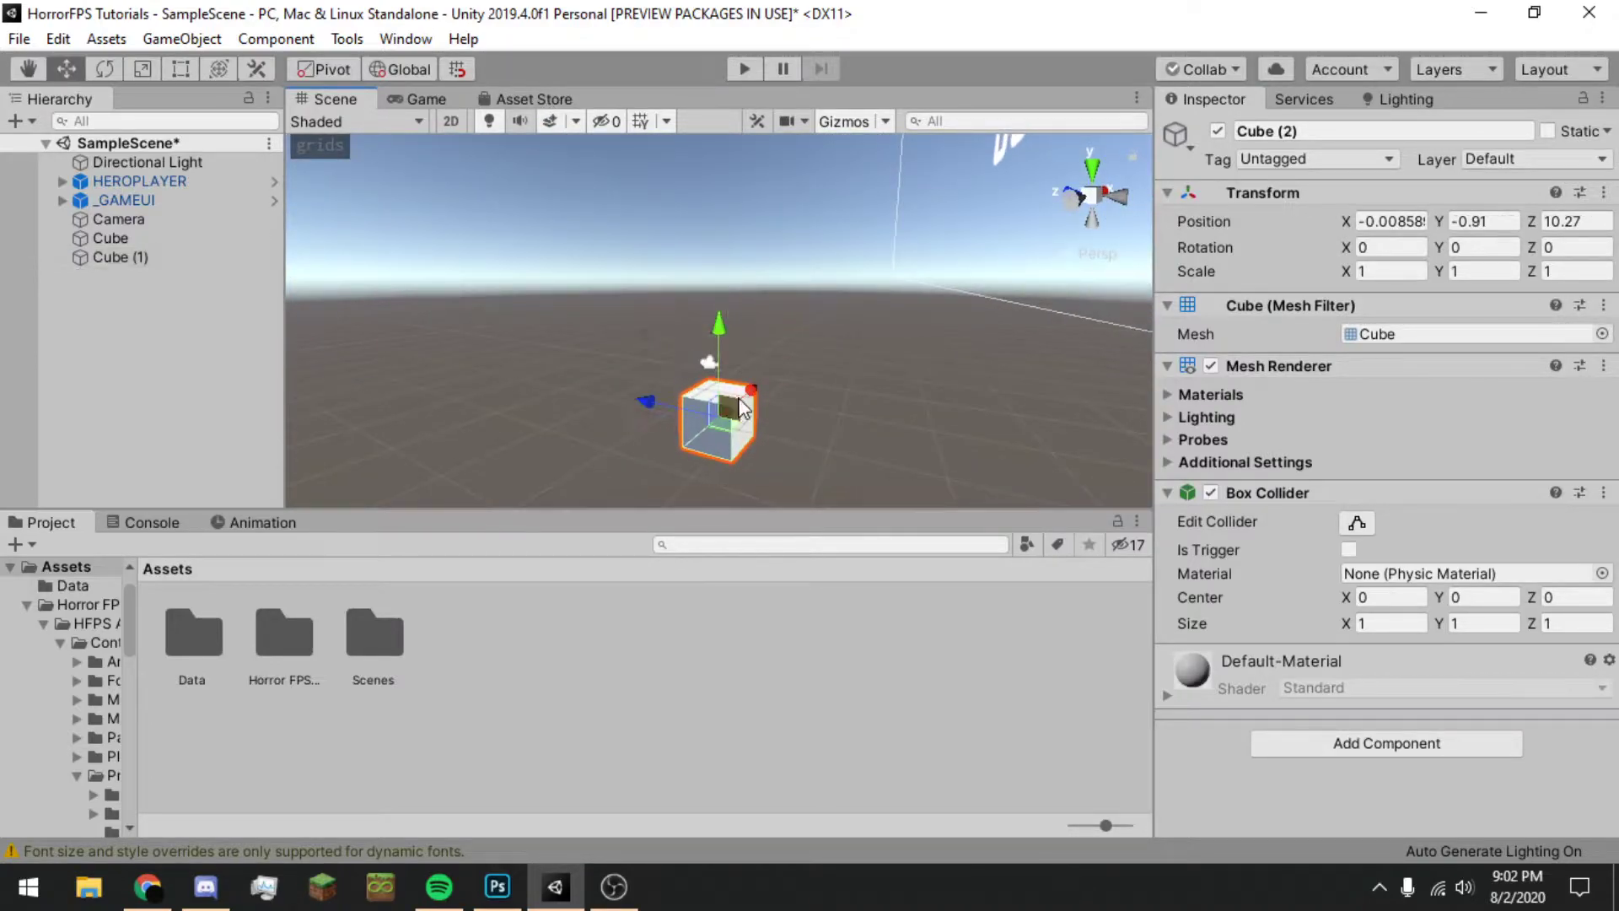
{"action": "key", "text": "v"}
{"action": "left_click_drag", "start_coordinate": [736, 458], "coordinate": [589, 340]}
{"action": "key", "text": "ctrl+d"}
{"action": "left_click_drag", "start_coordinate": [723, 343], "coordinate": [791, 357]}
{"action": "key", "text": "ctrl+z"}
{"action": "key", "text": "ctrl+d"}
{"action": "left_click_drag", "start_coordinate": [614, 350], "coordinate": [655, 357]}
{"action": "left_click_drag", "start_coordinate": [764, 353], "coordinate": [711, 372]}
{"action": "right_click_drag", "start_coordinate": [704, 369], "coordinate": [577, 346]}
{"action": "left_click_drag", "start_coordinate": [578, 347], "coordinate": [941, 323], "text": "alt"}
{"action": "key", "text": "ctrl+d"}
Step: Delete the Camera object and all the cubes from the scene
{"action": "key", "text": "w"}
{"action": "right_click_drag", "start_coordinate": [942, 323], "coordinate": [932, 213]}
{"action": "key", "text": "s"}
{"action": "left_click_drag", "start_coordinate": [932, 213], "coordinate": [531, 402]}
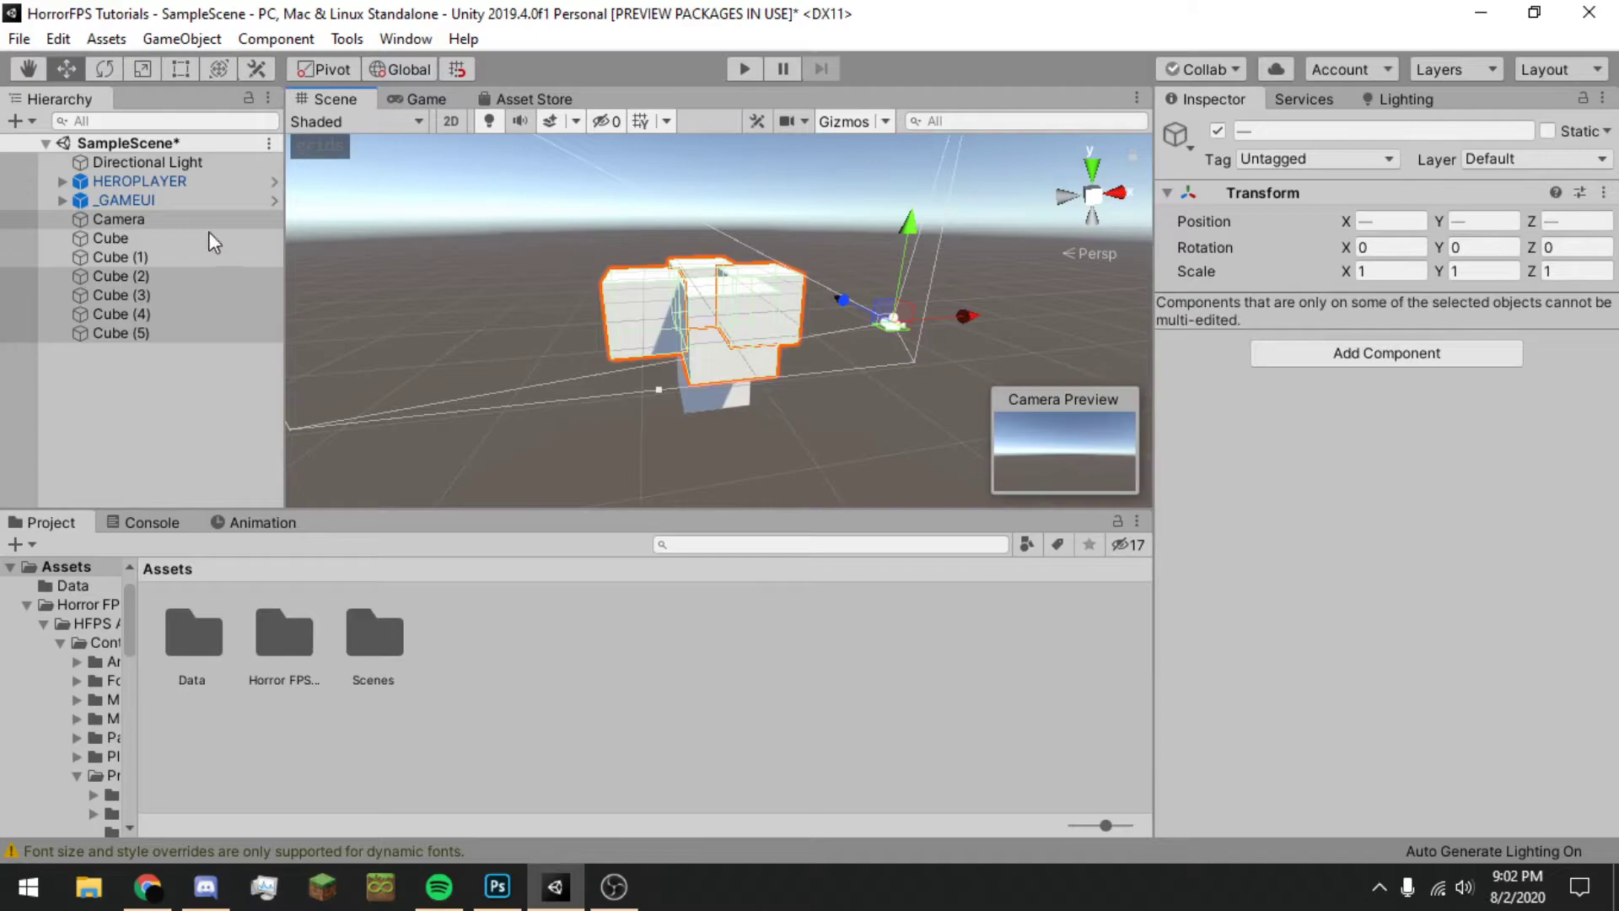
{"action": "left_click", "coordinate": [135, 222]}
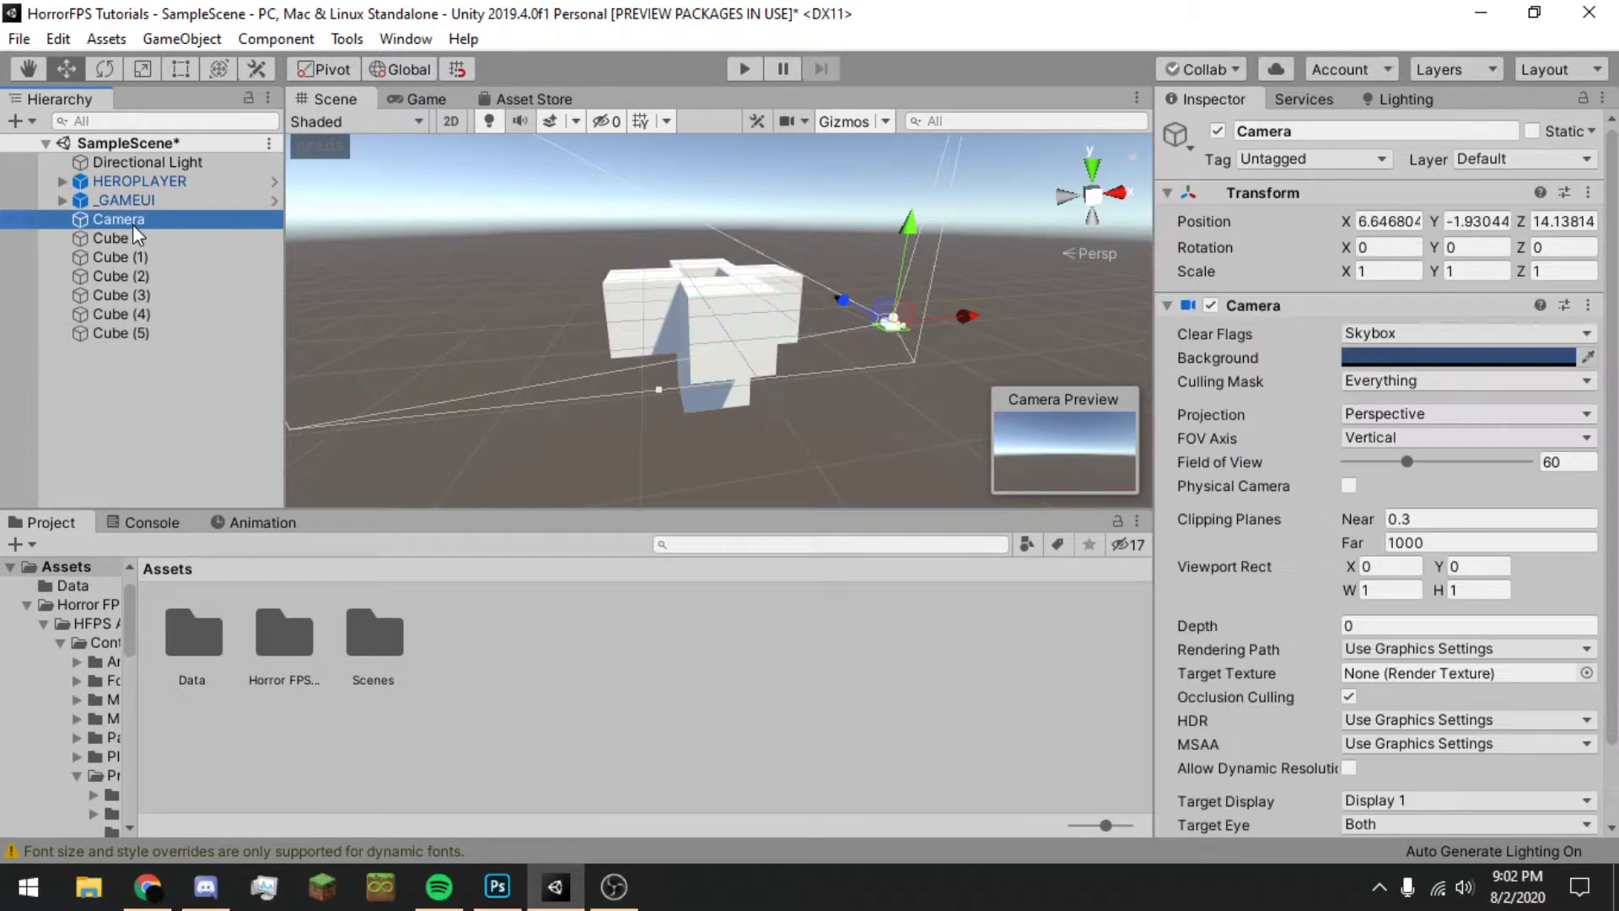
{"action": "left_click", "coordinate": [141, 331], "text": "shift"}
{"action": "key", "text": "Delete"}
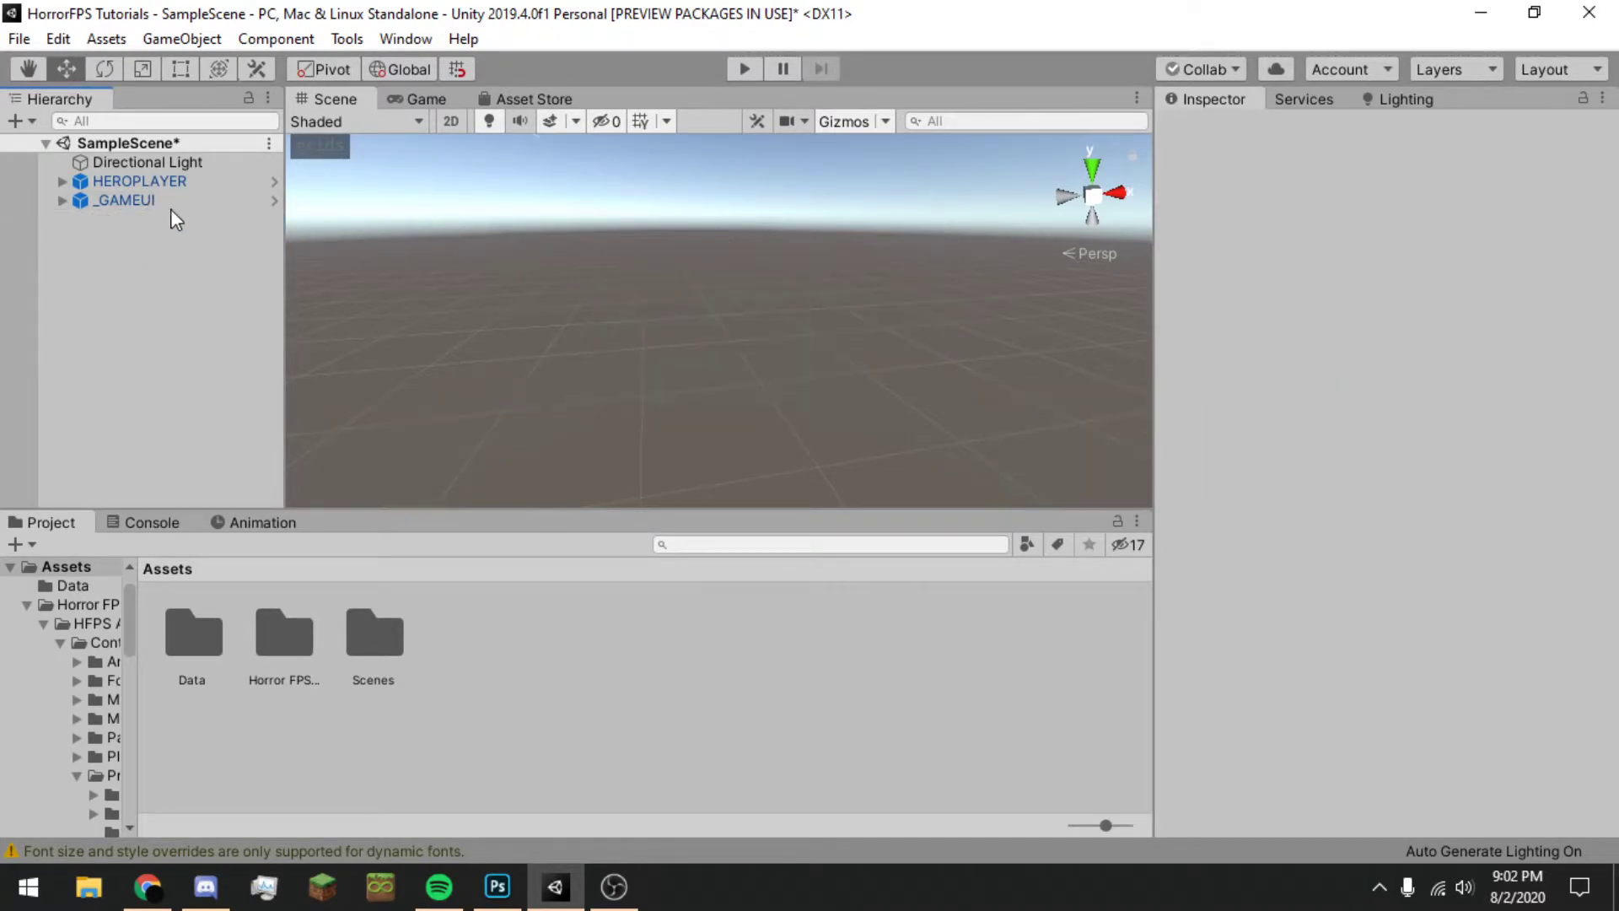
Step: Add a ProBuilder Cube and move it near HEROPLAYER to X 0.46, Y 0, Z -3.77
{"action": "double_click", "coordinate": [114, 185]}
{"action": "right_click", "coordinate": [145, 295]}
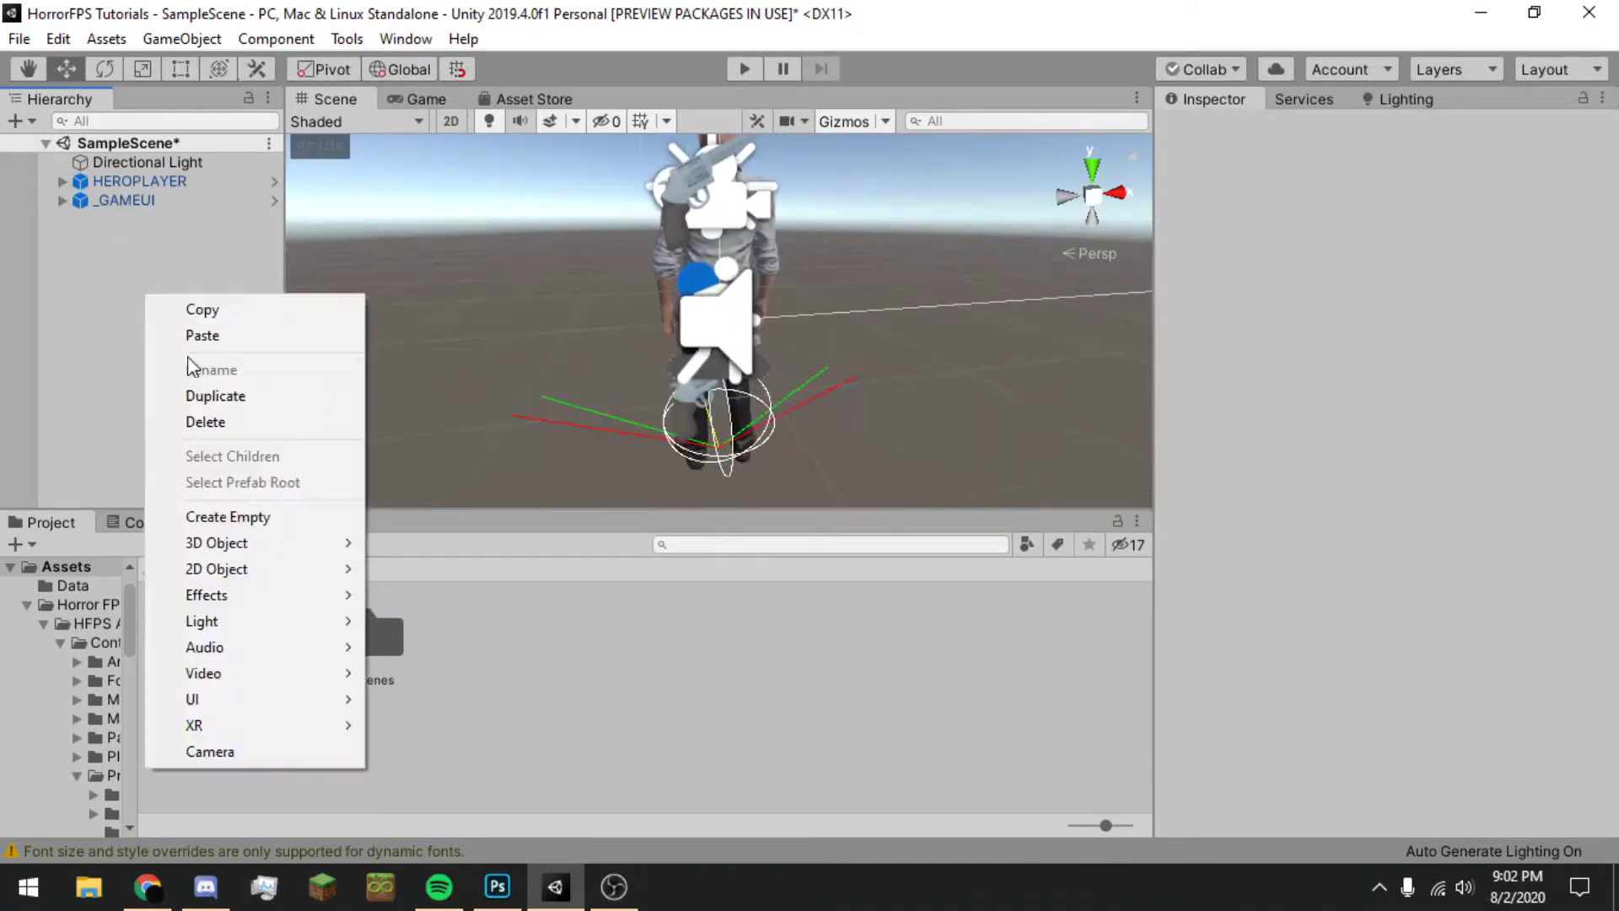
{"action": "mouse_move", "coordinate": [248, 540]}
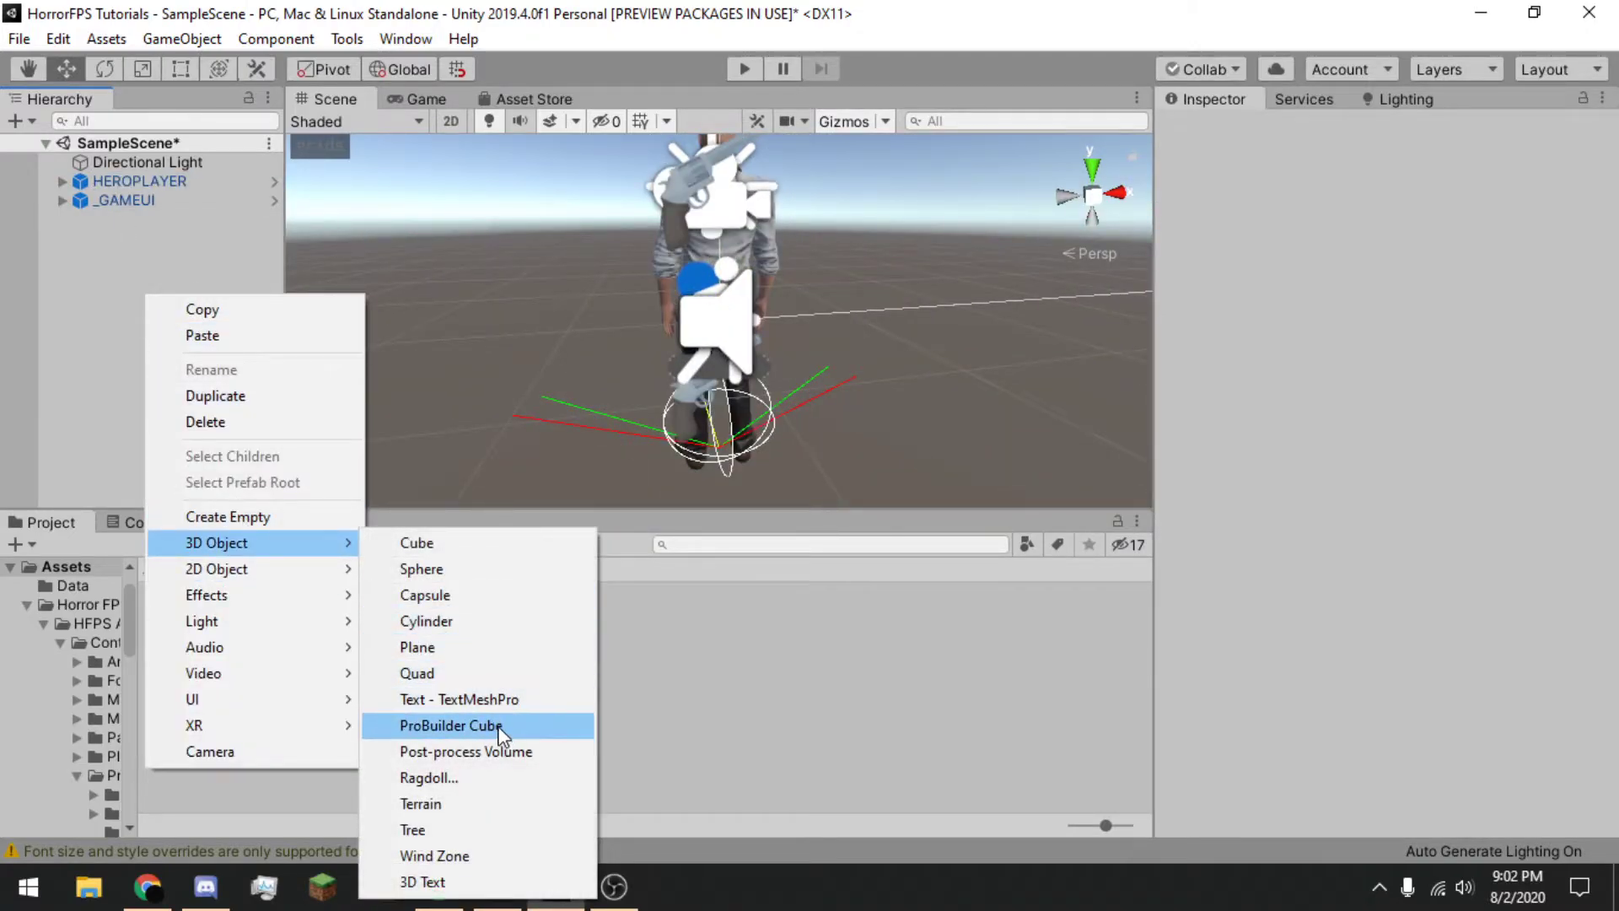
{"action": "left_click", "coordinate": [502, 727]}
{"action": "scroll", "coordinate": [972, 231], "scroll_direction": "down", "scroll_amount": 5}
{"action": "left_click_drag", "start_coordinate": [784, 291], "coordinate": [822, 426]}
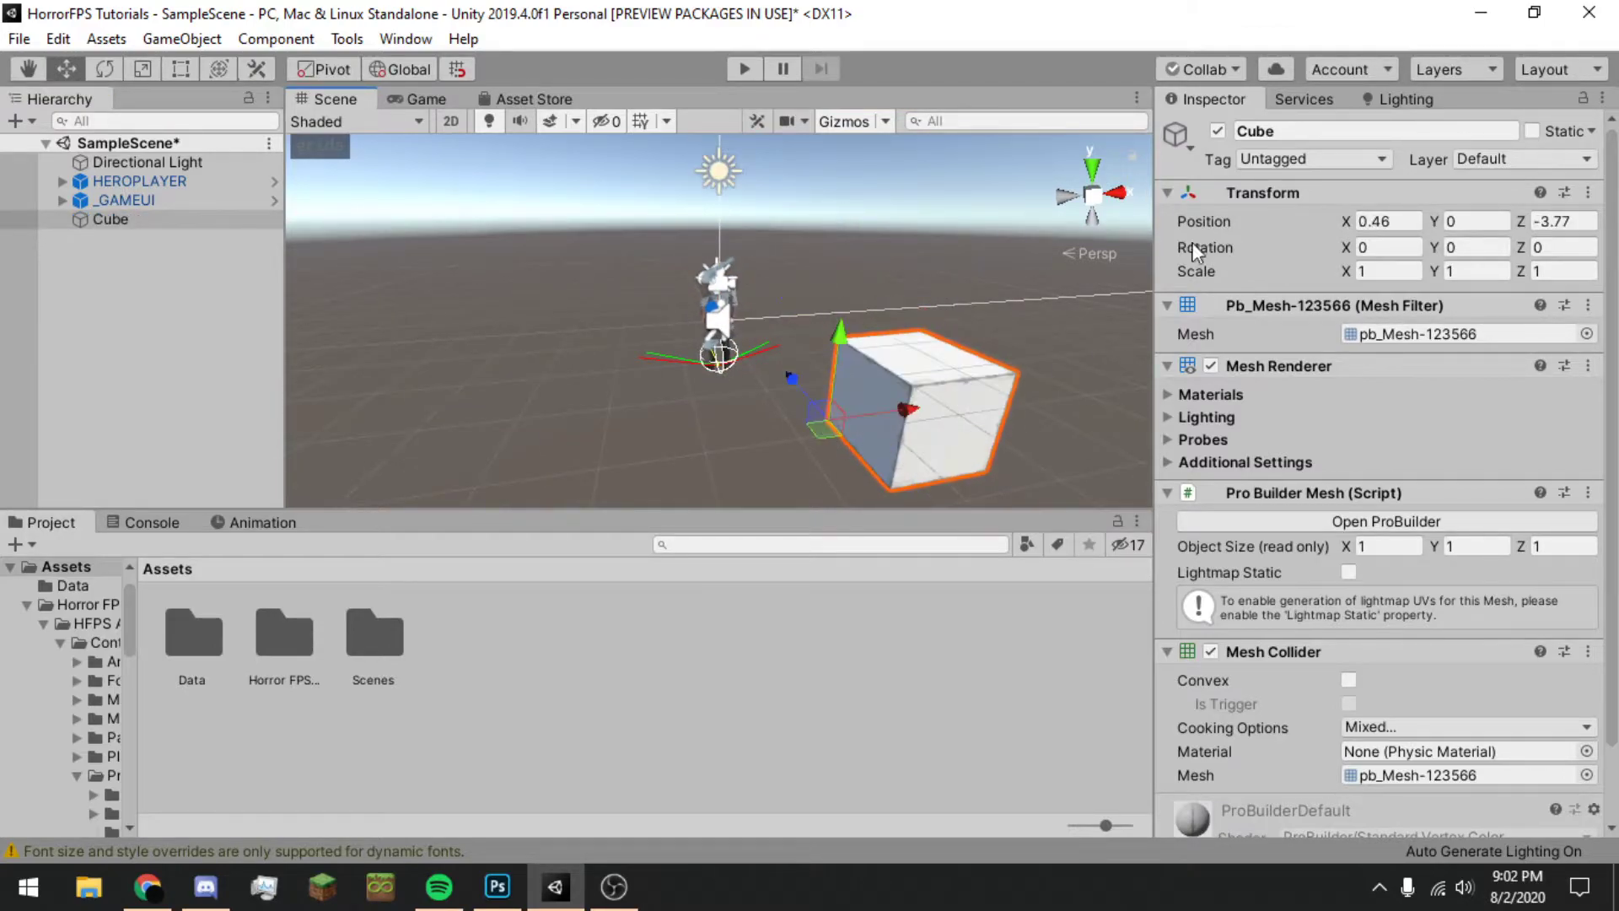
Step: Open the ProBuilder window from the cube's mesh component and dock it with the Inspector
{"action": "left_click", "coordinate": [1386, 521]}
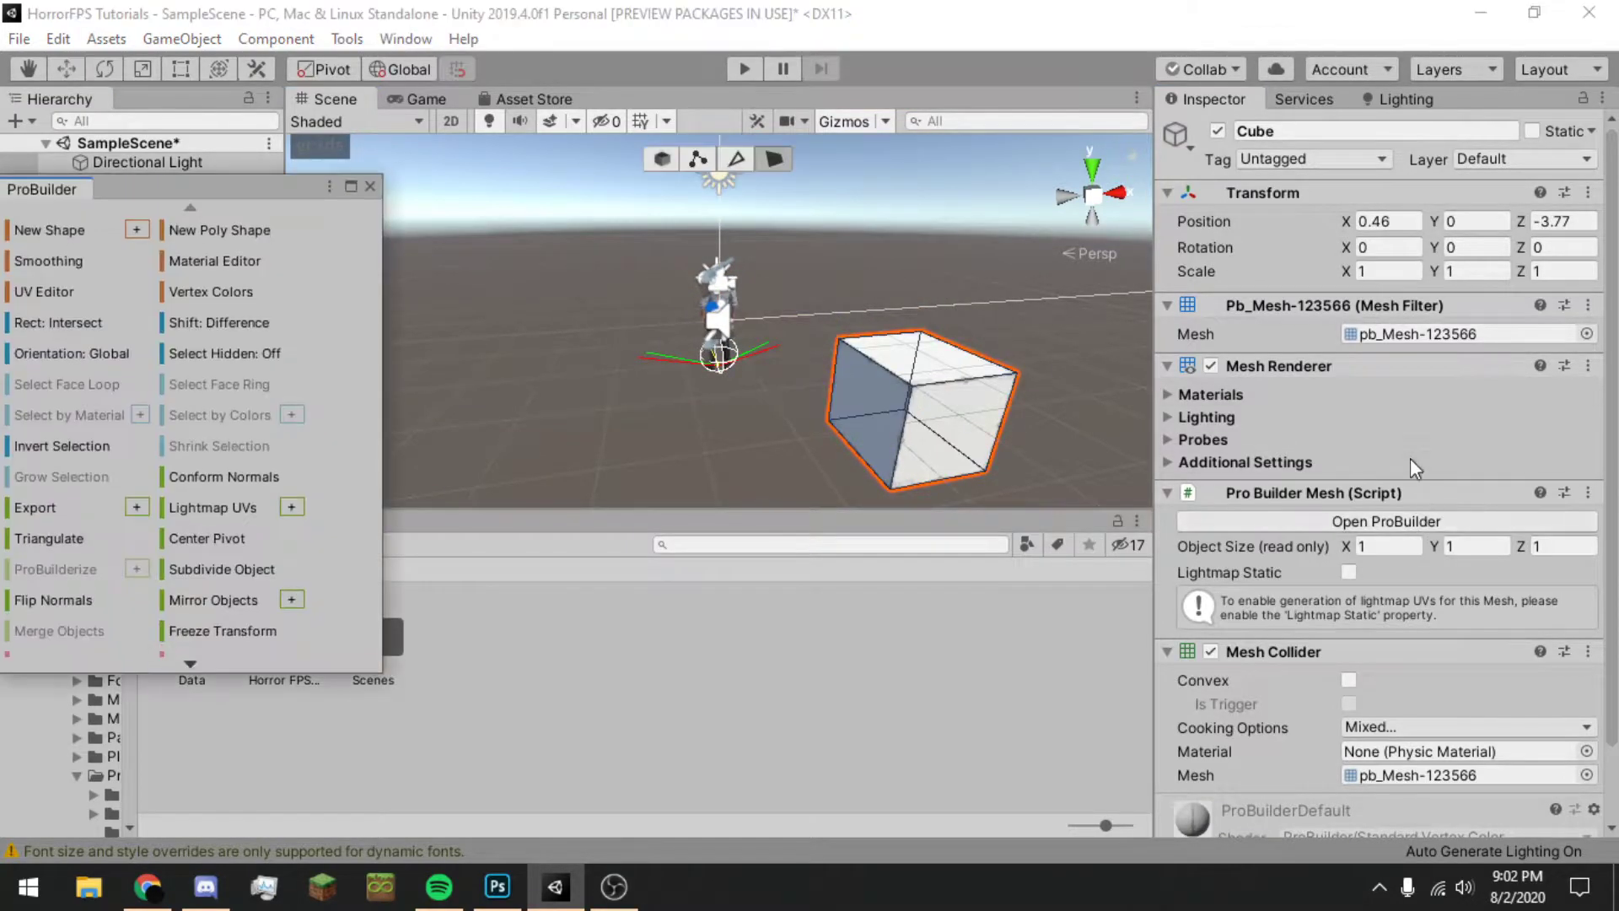
{"action": "left_click_drag", "start_coordinate": [30, 193], "coordinate": [1307, 120]}
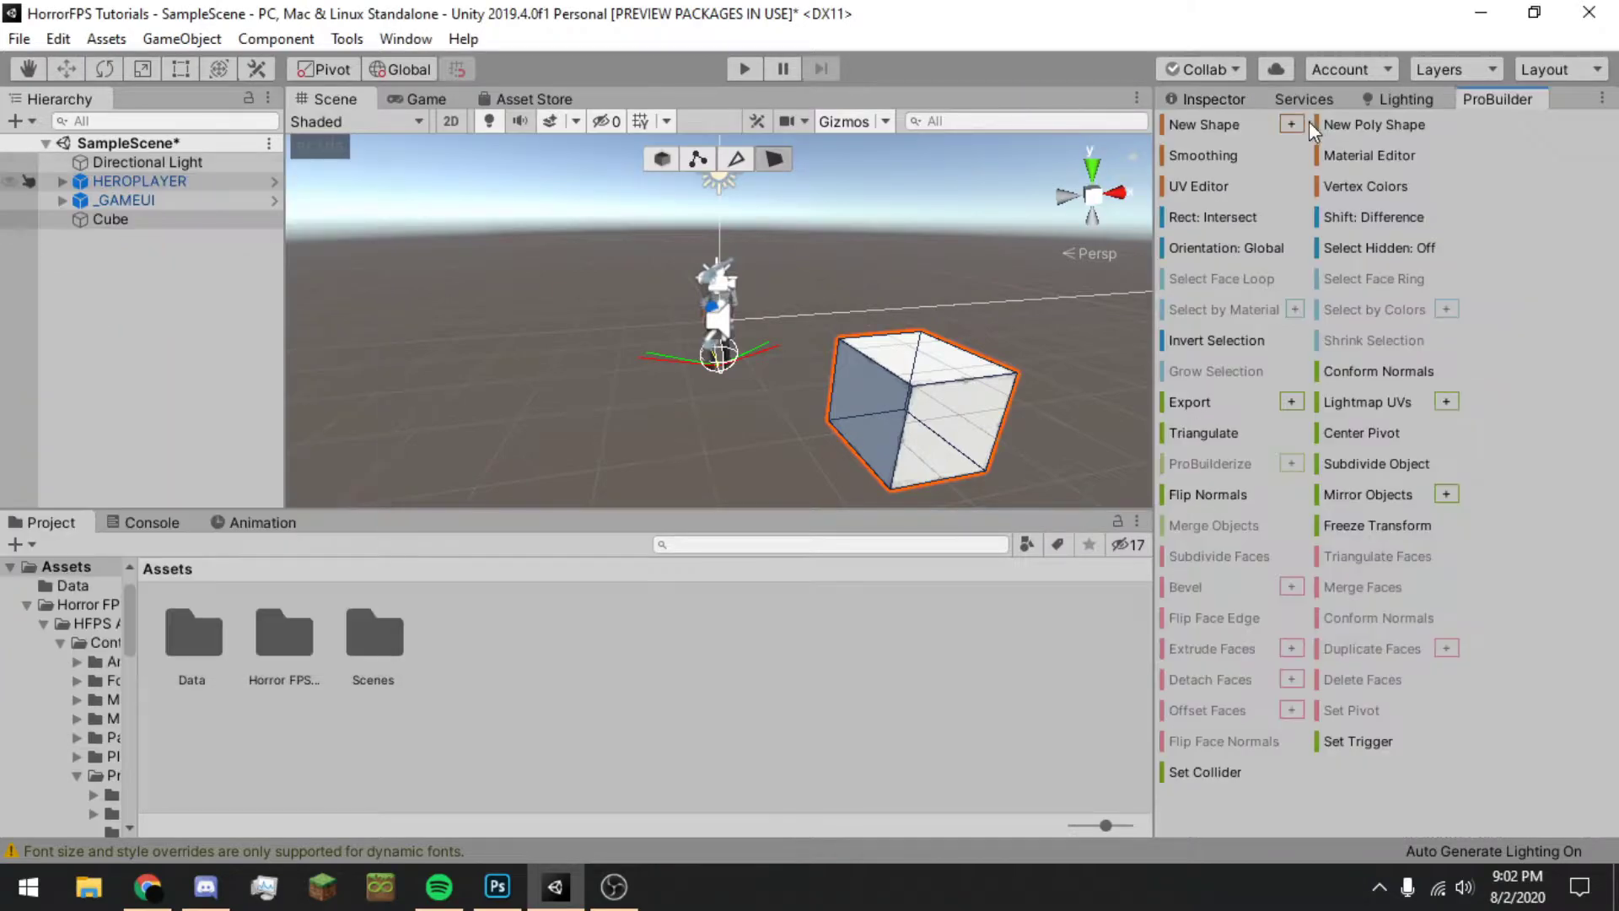
Step: Select the cube's top and side faces and flip their face normals
{"action": "right_click_drag", "start_coordinate": [877, 251], "coordinate": [1098, 397]}
{"action": "key", "text": "w"}
{"action": "left_click", "coordinate": [944, 354]}
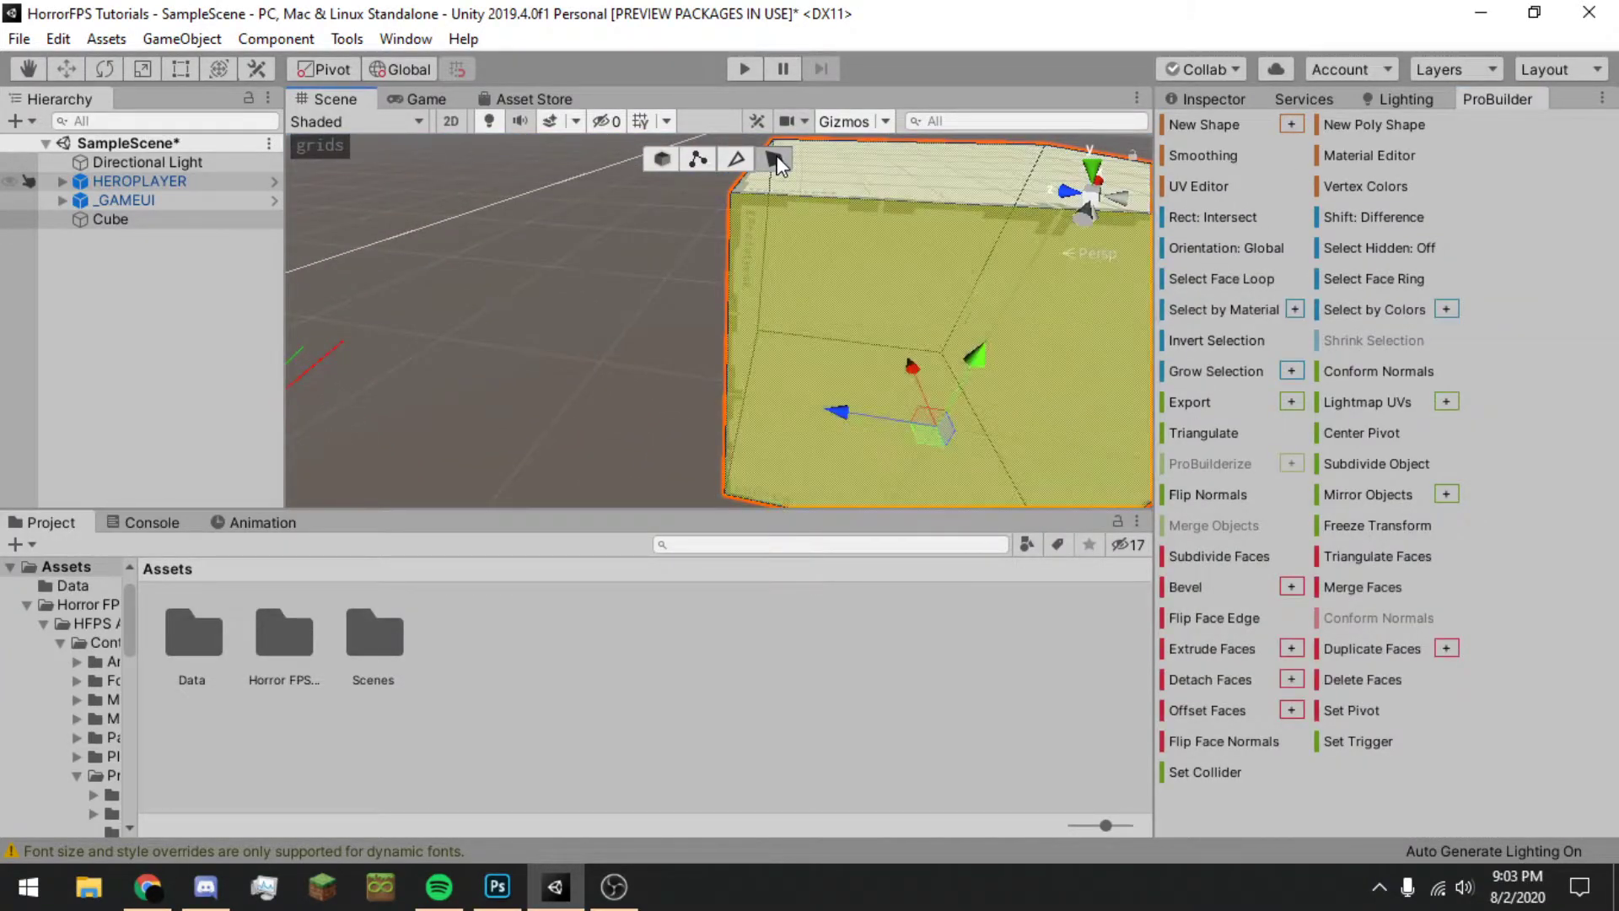
{"action": "left_click", "coordinate": [905, 179]}
{"action": "left_click", "coordinate": [832, 331], "text": "shift"}
{"action": "right_click_drag", "start_coordinate": [759, 346], "coordinate": [1261, 366]}
{"action": "key", "text": "a"}
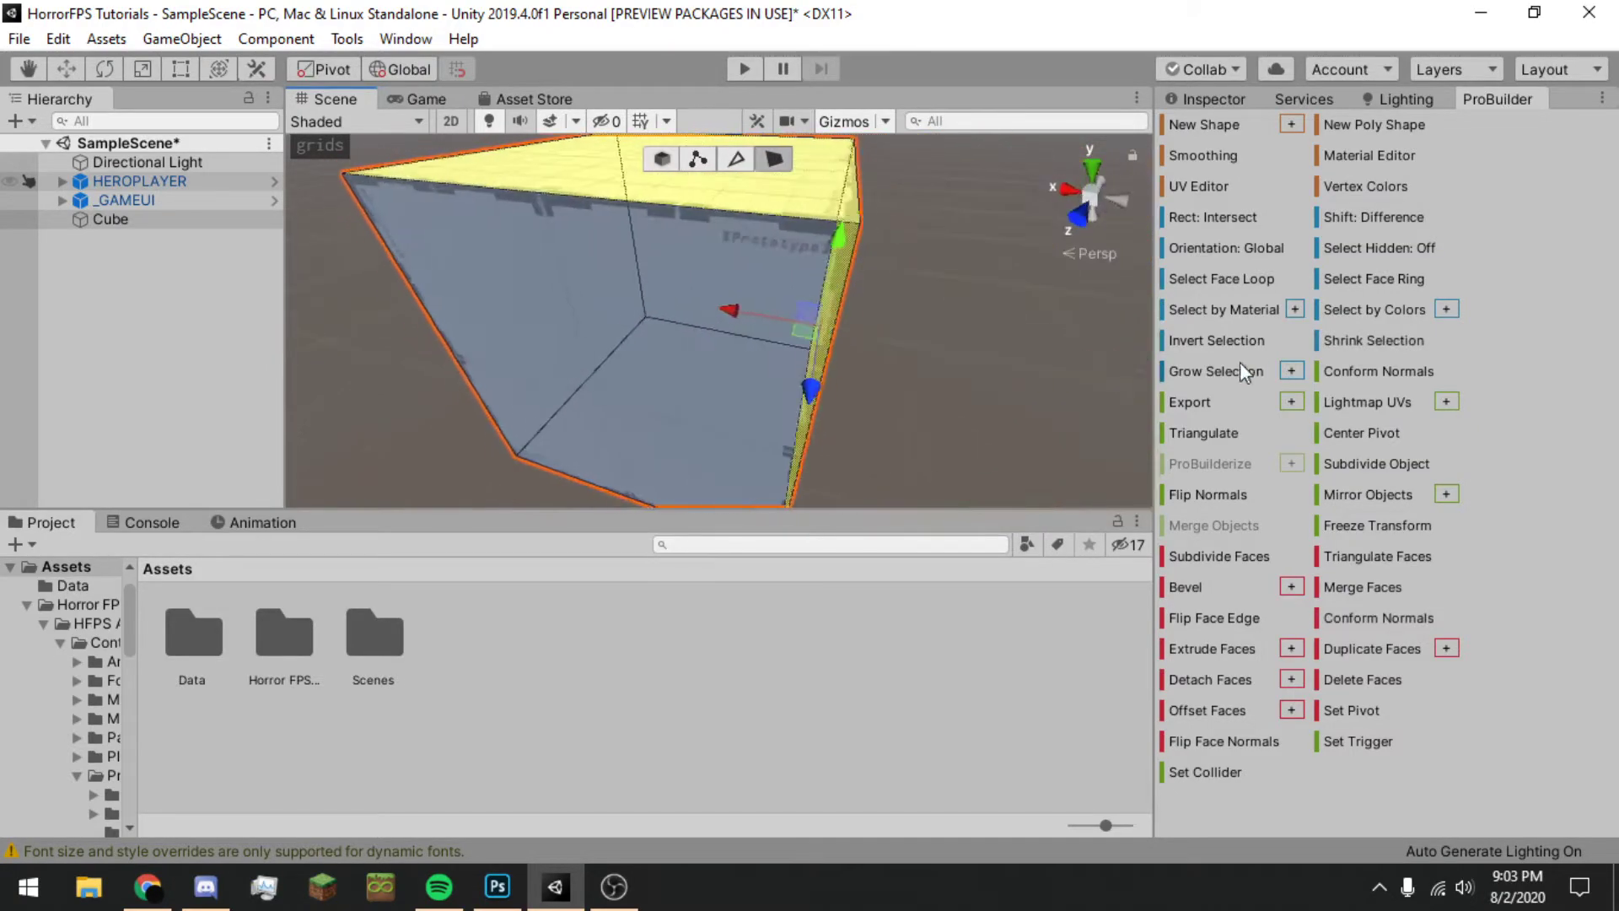
{"action": "key", "text": "a"}
{"action": "right_click_drag", "start_coordinate": [716, 336], "coordinate": [1035, 297]}
{"action": "left_click", "coordinate": [963, 329], "text": "shift"}
{"action": "key", "text": "s"}
{"action": "left_click", "coordinate": [721, 380], "text": "shift"}
{"action": "key", "text": "w"}
{"action": "key", "text": "s"}
{"action": "key", "text": "a"}
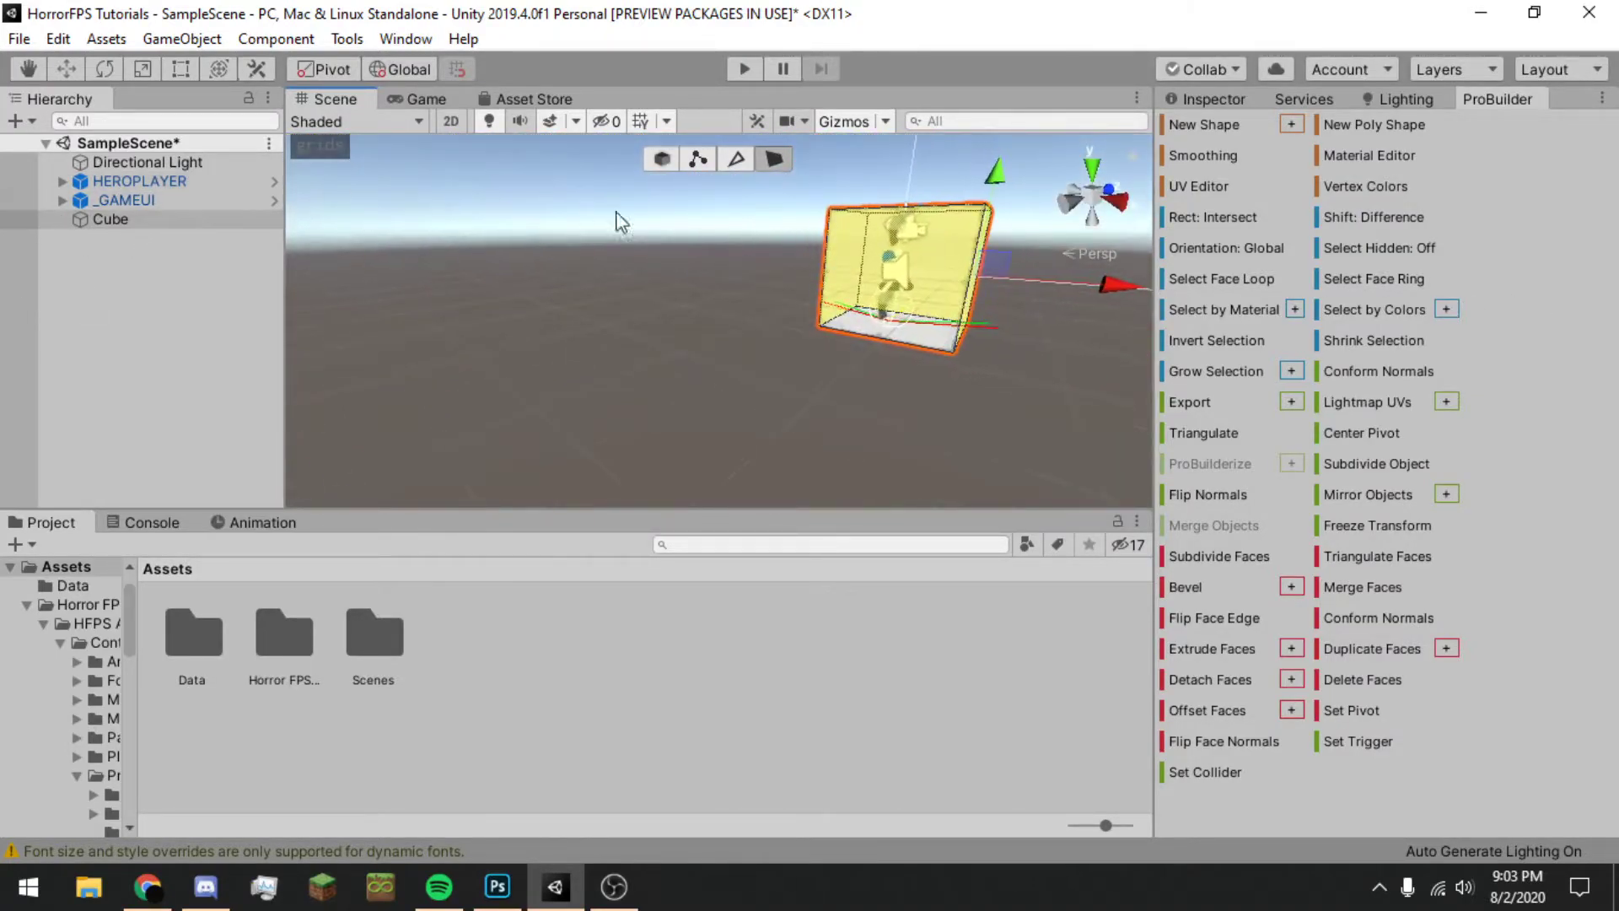
{"action": "left_click", "coordinate": [833, 274]}
{"action": "right_click_drag", "start_coordinate": [868, 361], "coordinate": [1071, 211]}
{"action": "right_click_drag", "start_coordinate": [823, 218], "coordinate": [1213, 384]}
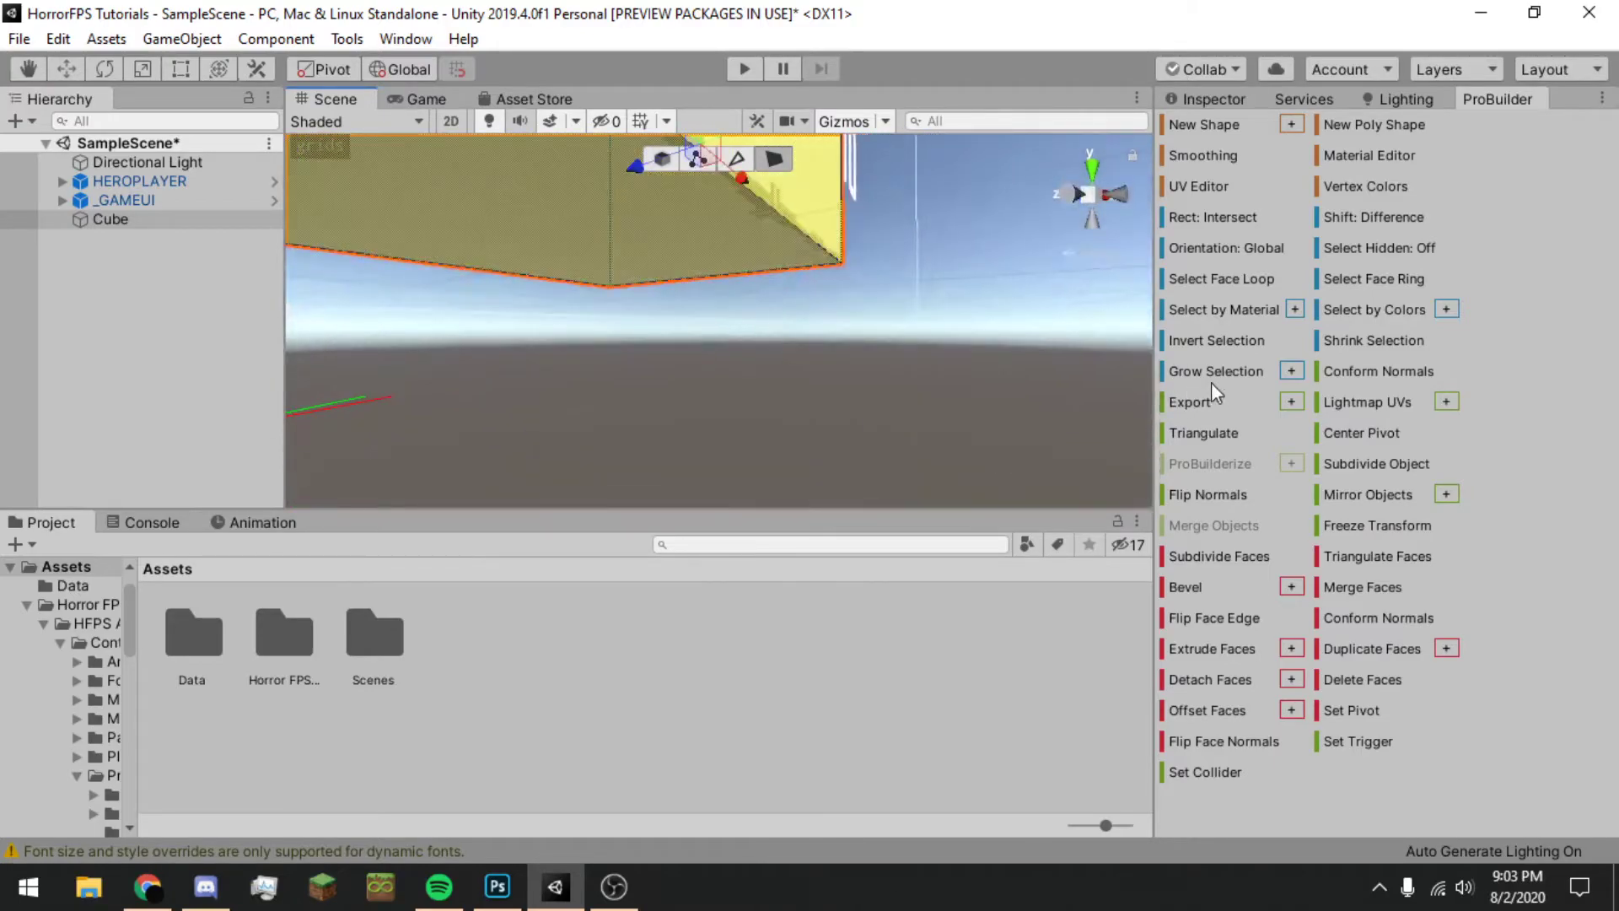
{"action": "left_click", "coordinate": [1228, 736]}
Step: Select the cube's bottom face and flip its face normal
{"action": "right_click_drag", "start_coordinate": [828, 264], "coordinate": [555, 742]}
{"action": "left_click", "coordinate": [817, 589]}
{"action": "left_click", "coordinate": [681, 351]}
{"action": "left_click", "coordinate": [722, 400]}
{"action": "left_click", "coordinate": [624, 378]}
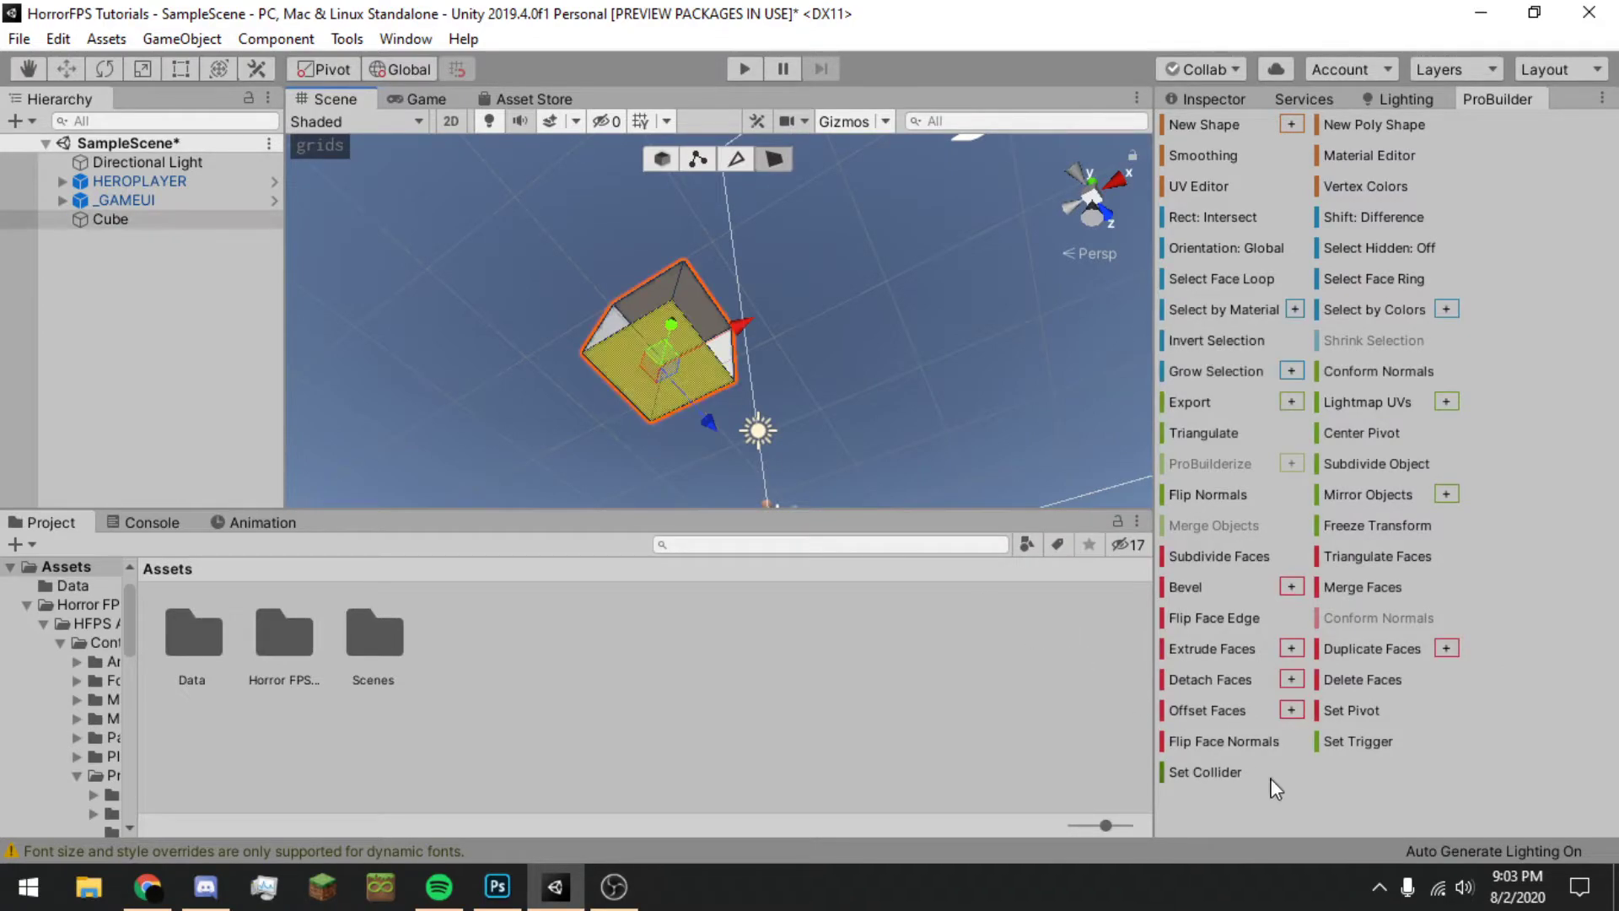
{"action": "left_click", "coordinate": [1228, 745]}
Step: Raise the cube's top face to a height of about 5.6 and pull its end face out to about 34.1 along X
{"action": "key", "text": "w"}
{"action": "right_click_drag", "start_coordinate": [835, 501], "coordinate": [1414, 511]}
{"action": "key", "text": "f"}
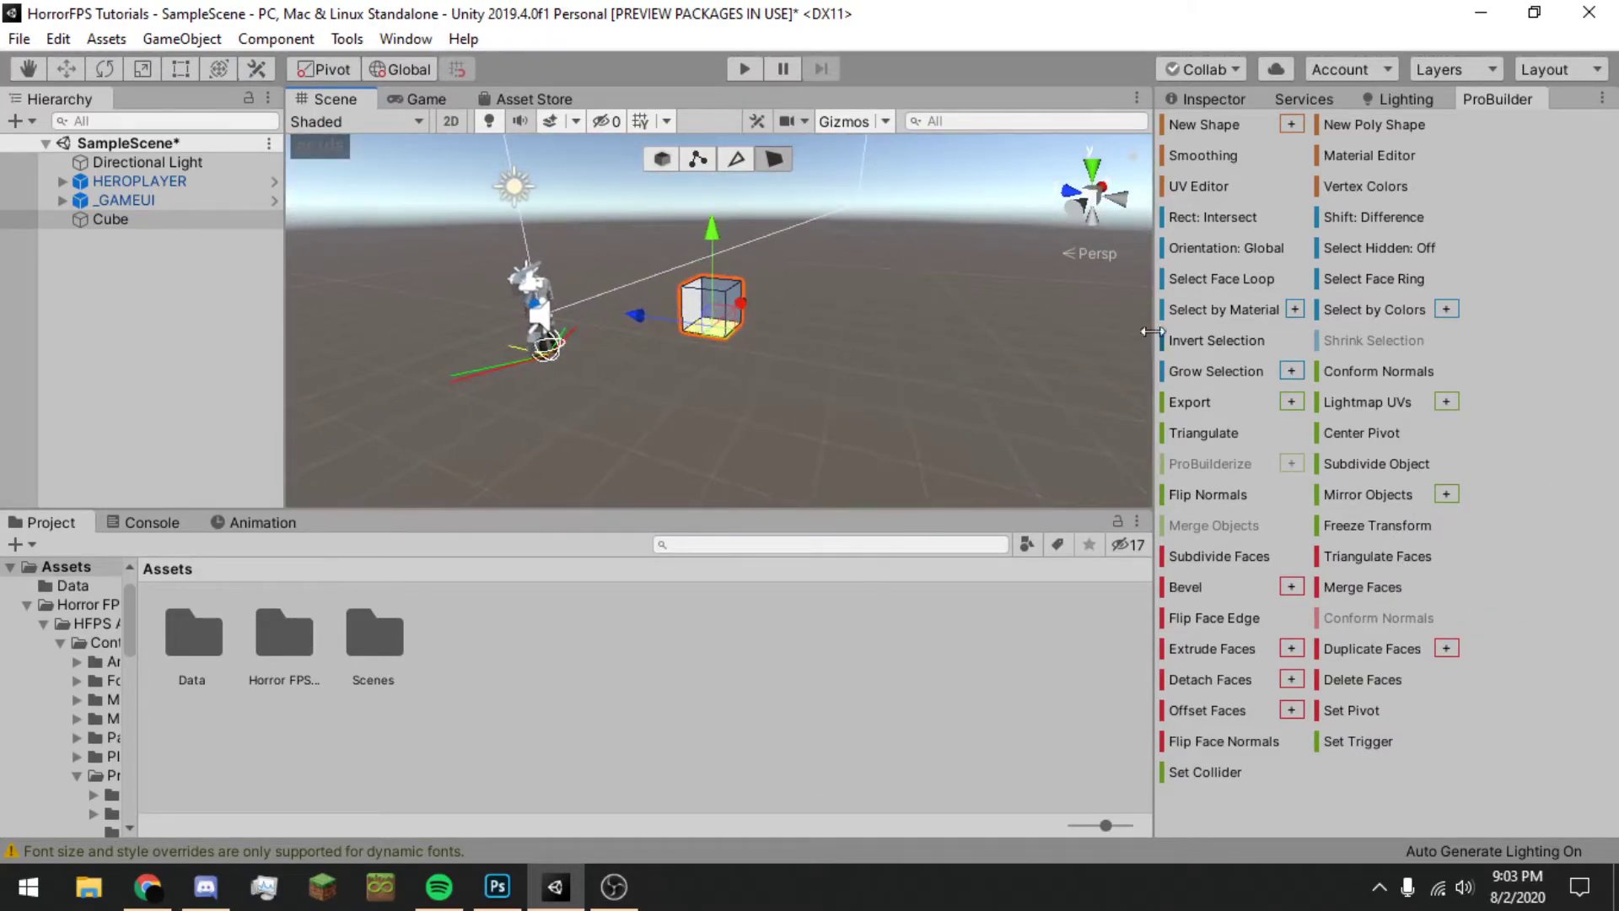
{"action": "right_click_drag", "start_coordinate": [716, 226], "coordinate": [780, 240]}
{"action": "key", "text": "w"}
{"action": "scroll", "coordinate": [769, 264], "scroll_direction": "down", "scroll_amount": 10}
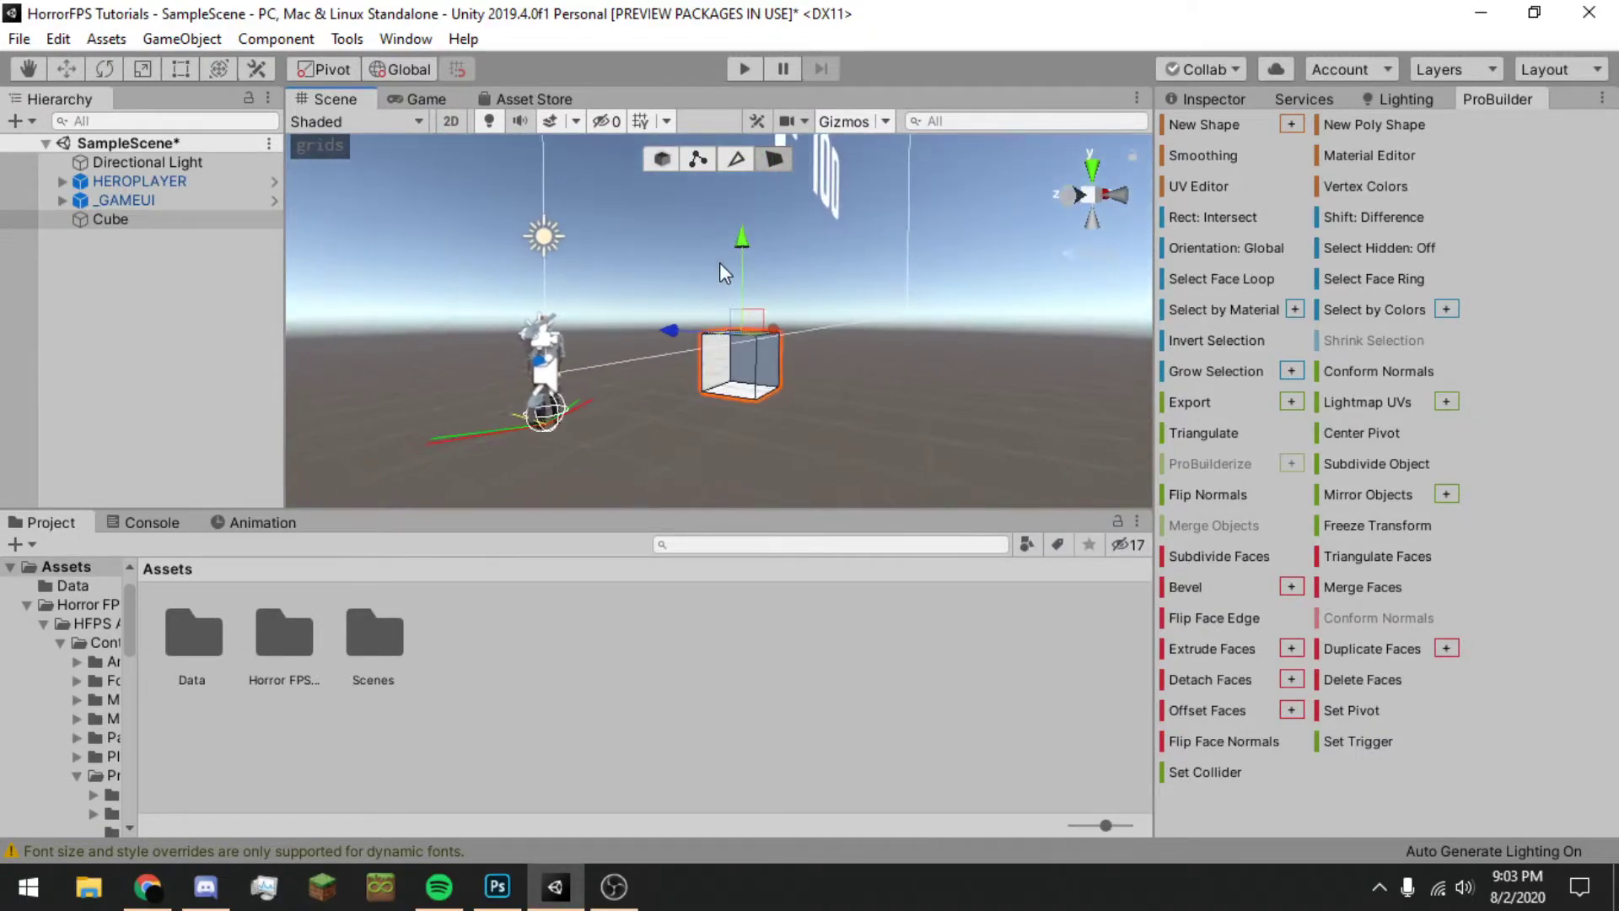
{"action": "scroll", "coordinate": [812, 393], "scroll_direction": "down", "scroll_amount": 6}
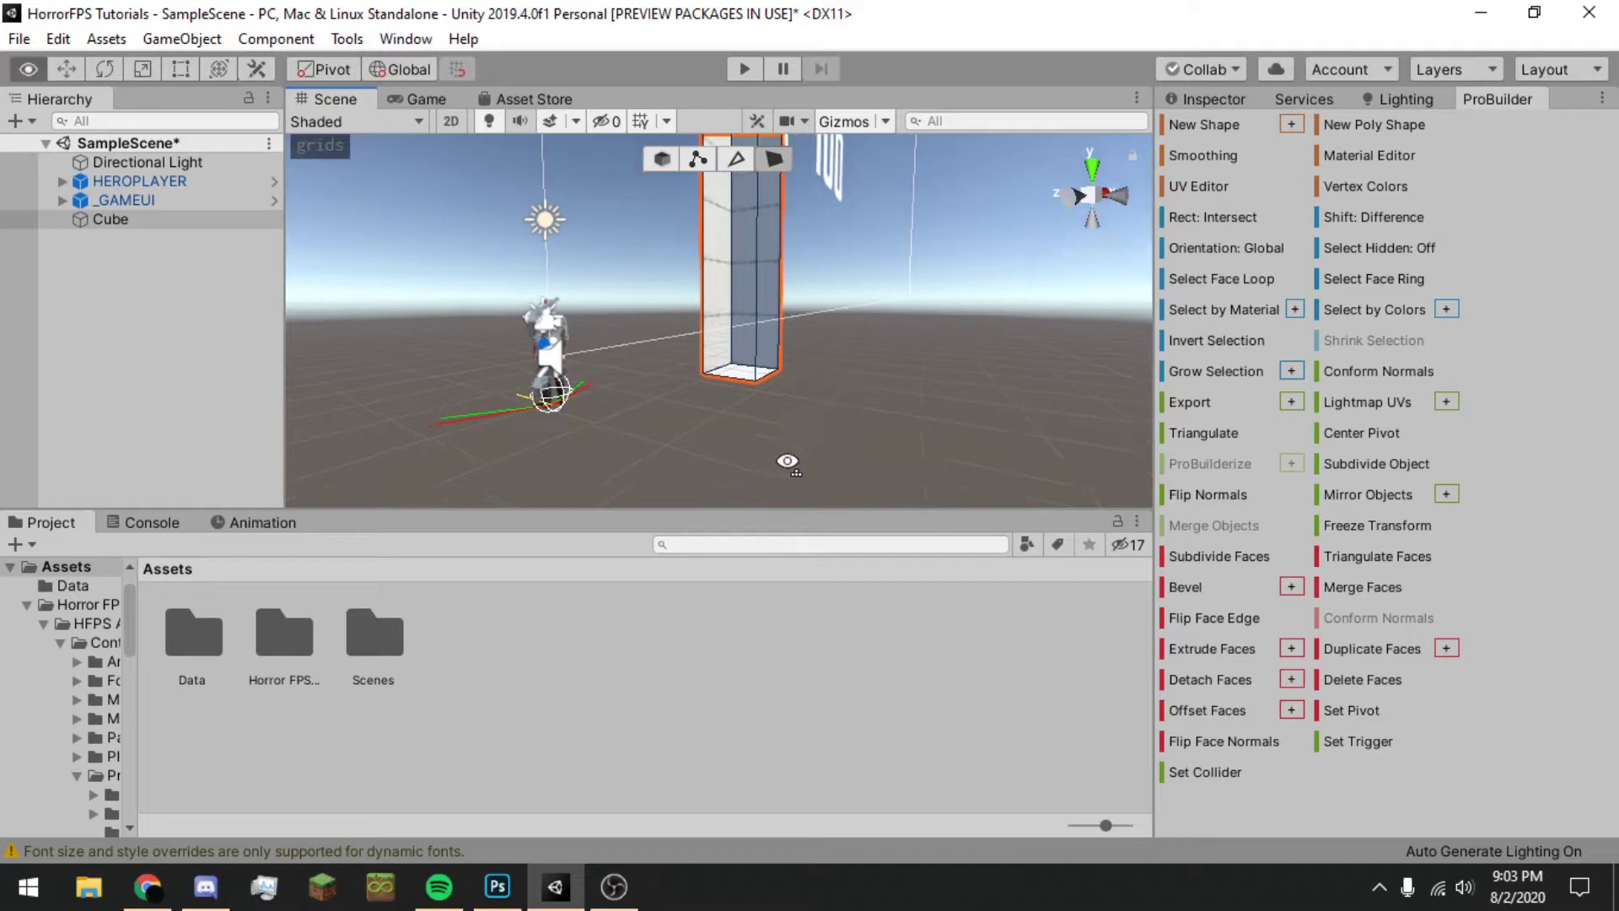
{"action": "left_click_drag", "start_coordinate": [736, 224], "coordinate": [1048, 309]}
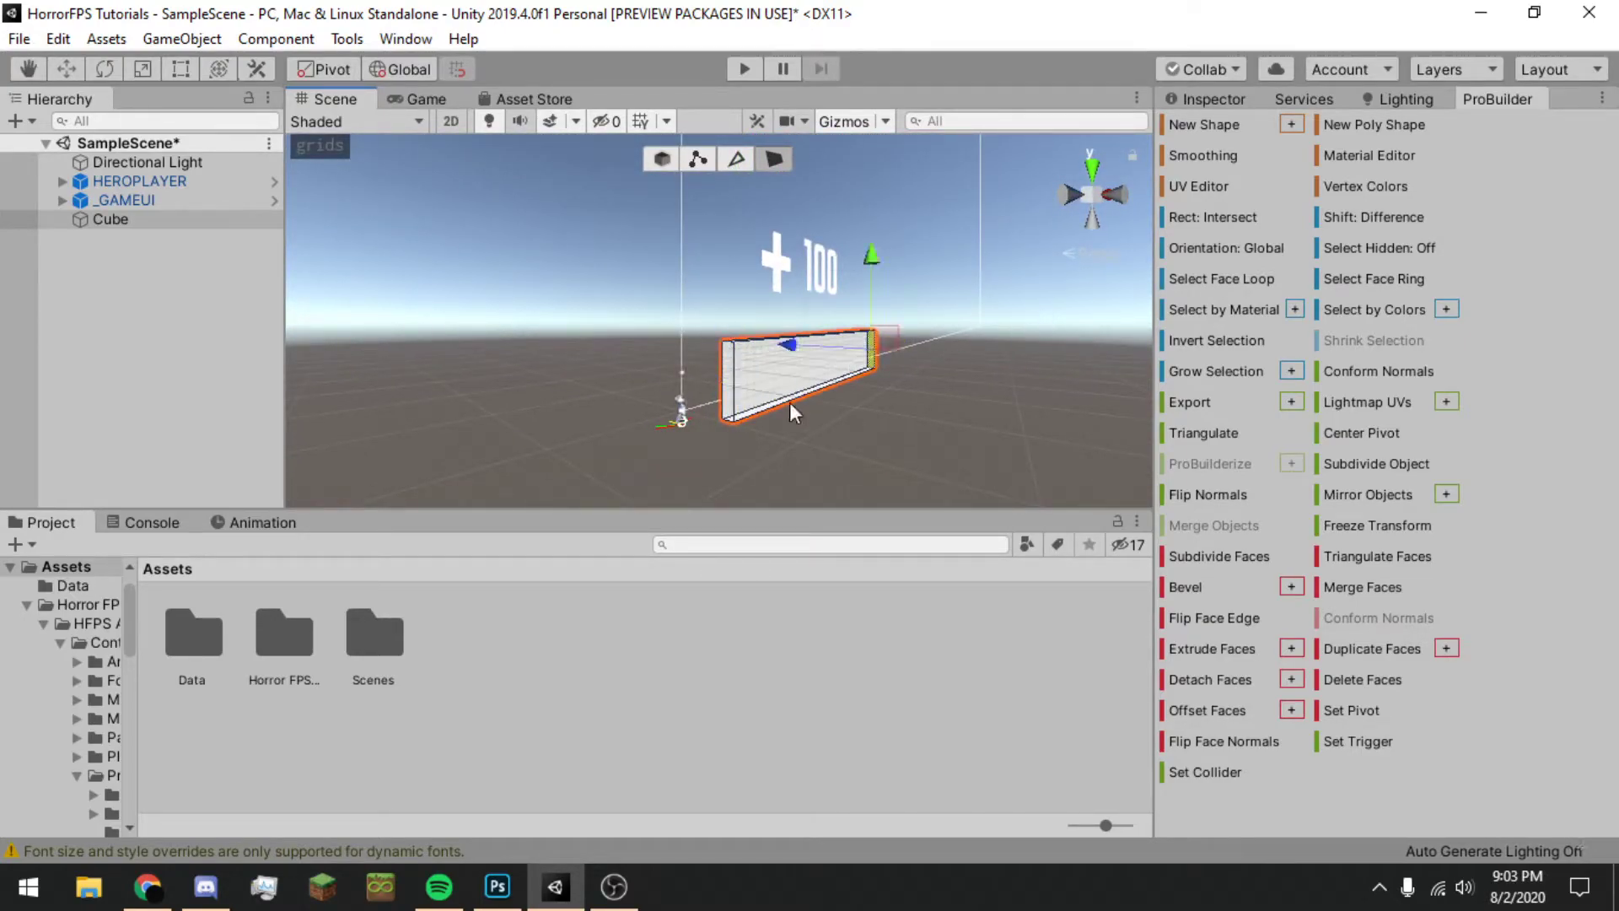
Step: Move the box's long side face outward to widen the room to about 19.9 along Z
{"action": "right_click_drag", "start_coordinate": [817, 393], "coordinate": [825, 379]}
{"action": "left_click", "coordinate": [783, 383]}
{"action": "left_click_drag", "start_coordinate": [750, 364], "coordinate": [623, 344]}
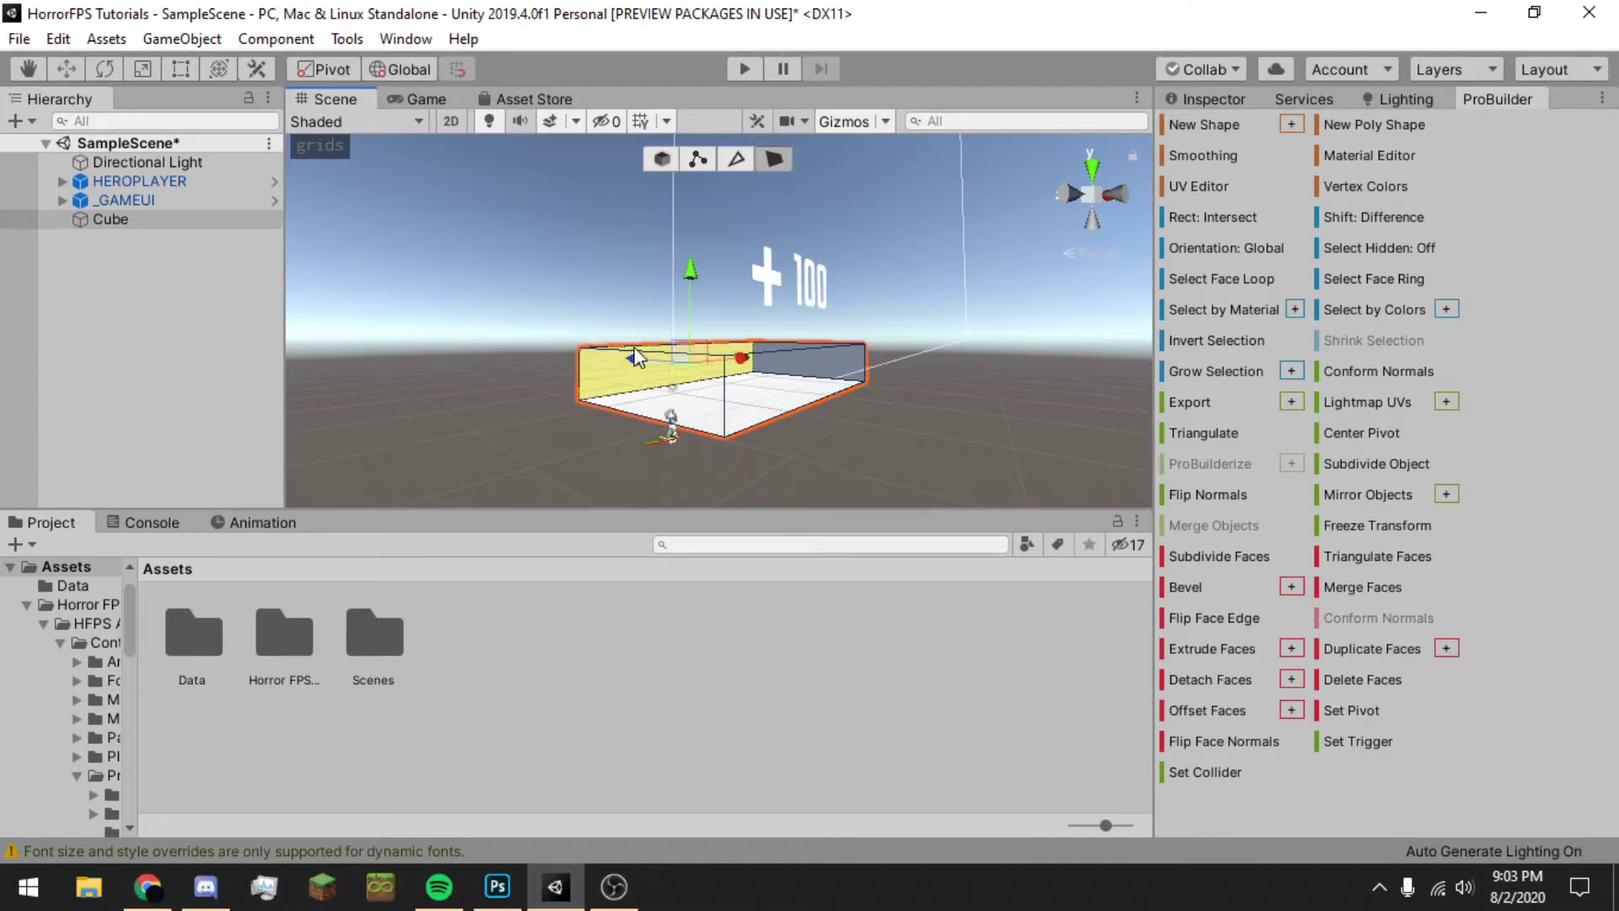
{"action": "left_click_drag", "start_coordinate": [744, 358], "coordinate": [733, 360]}
{"action": "key", "text": "ctrl+z"}
Step: Collapse the _GAMEUI hierarchy, select the room's Cube object, and close the ProBuilder window
{"action": "left_click", "coordinate": [801, 360]}
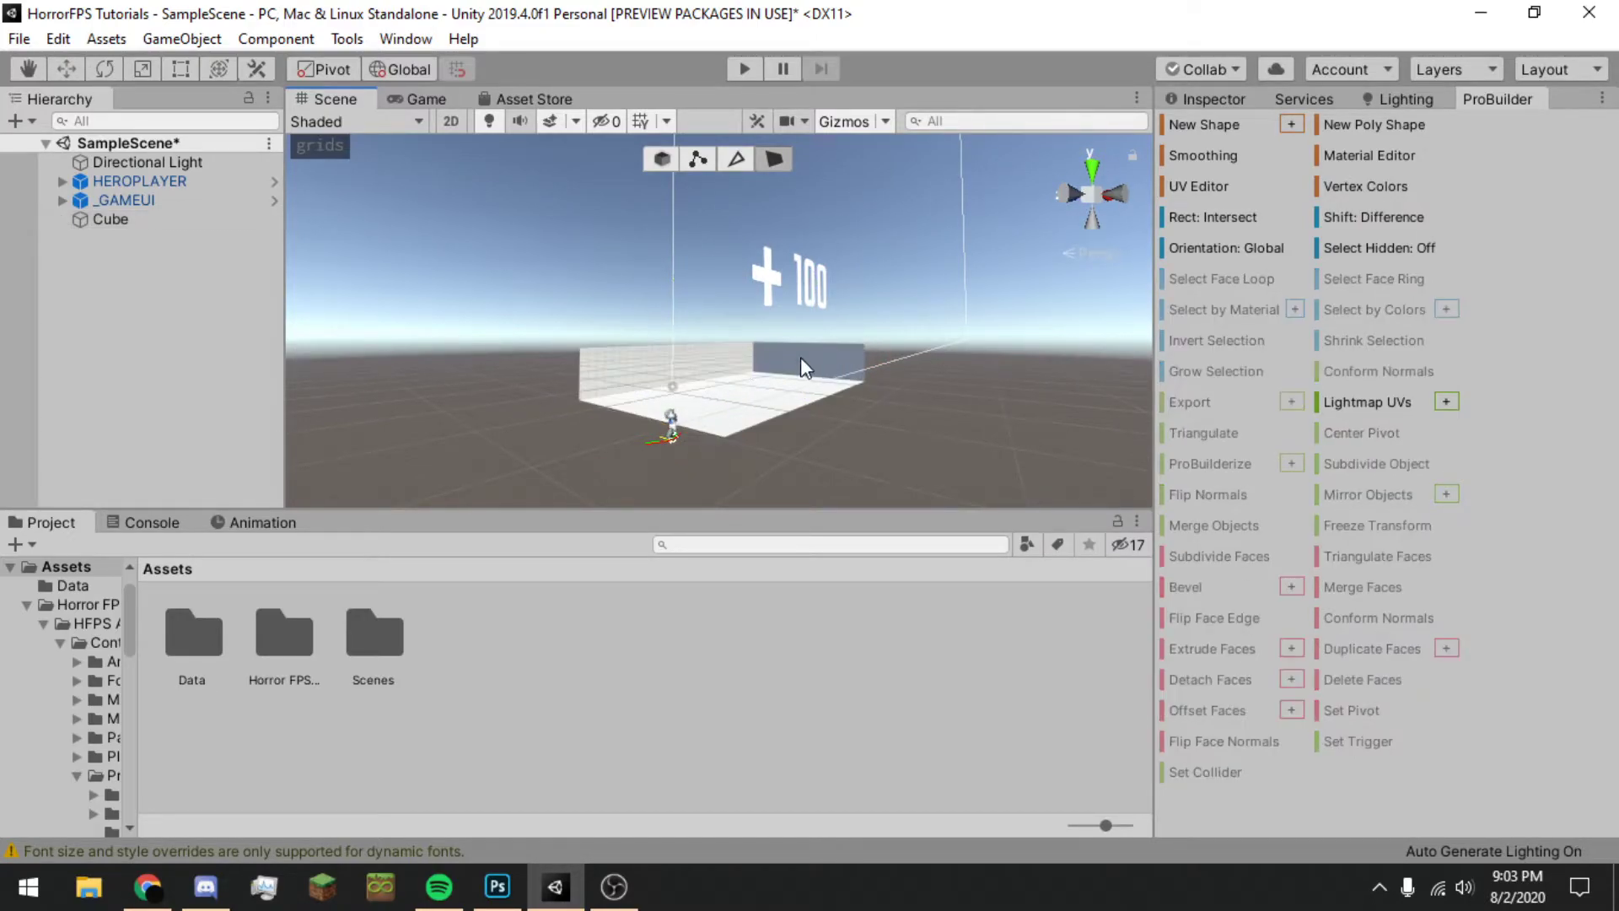
{"action": "left_click", "coordinate": [784, 369]}
{"action": "left_click", "coordinate": [62, 201]}
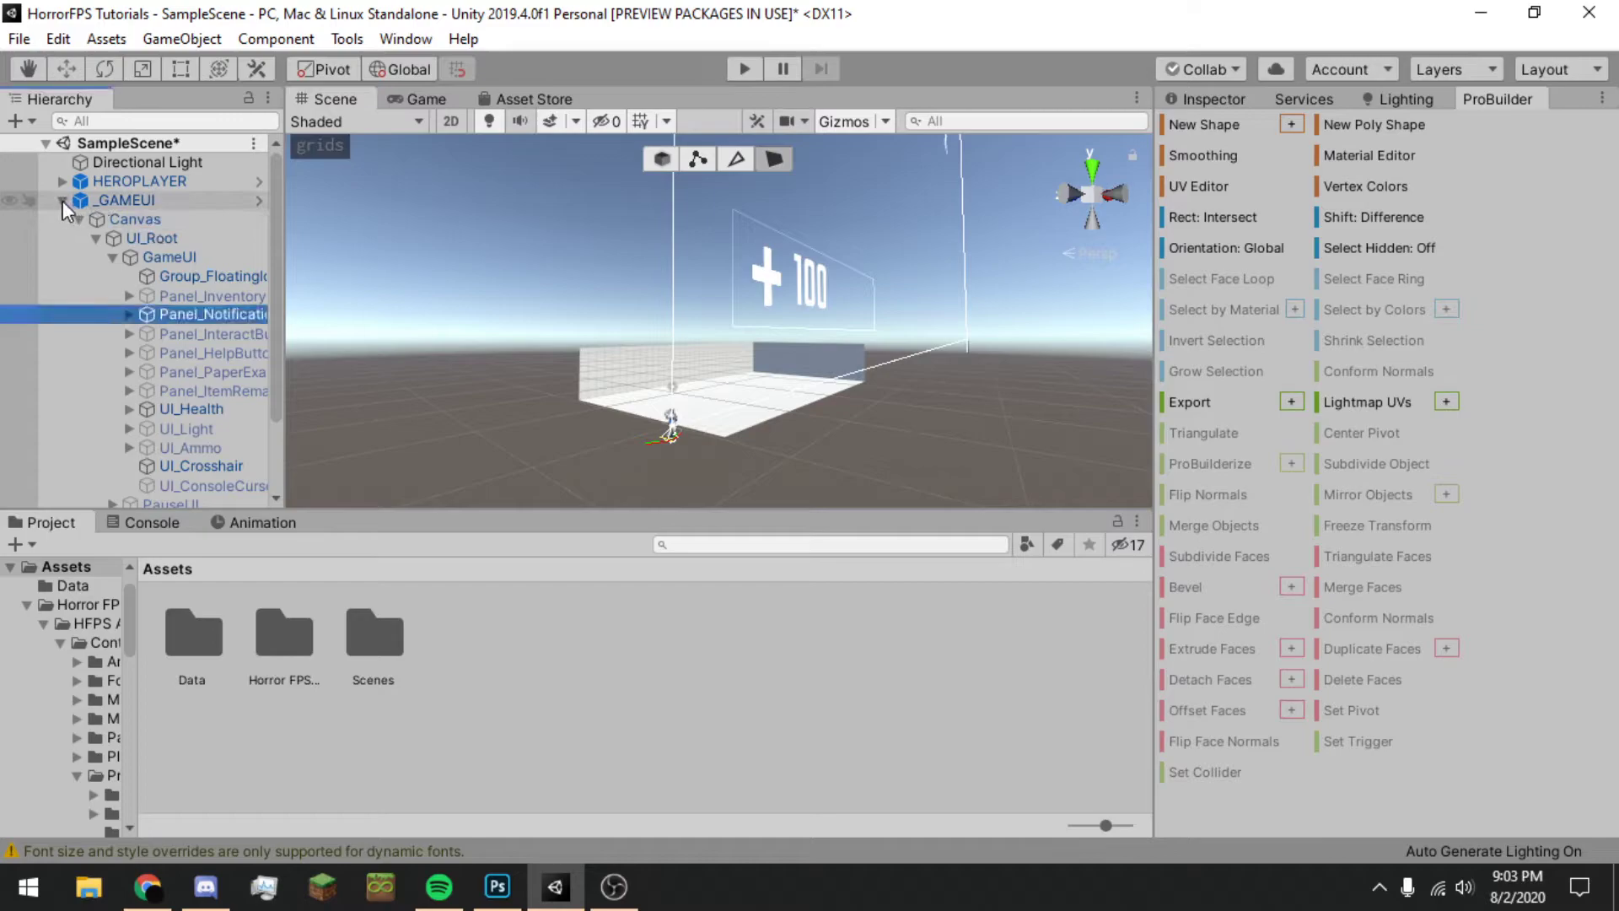
{"action": "left_click", "coordinate": [92, 219]}
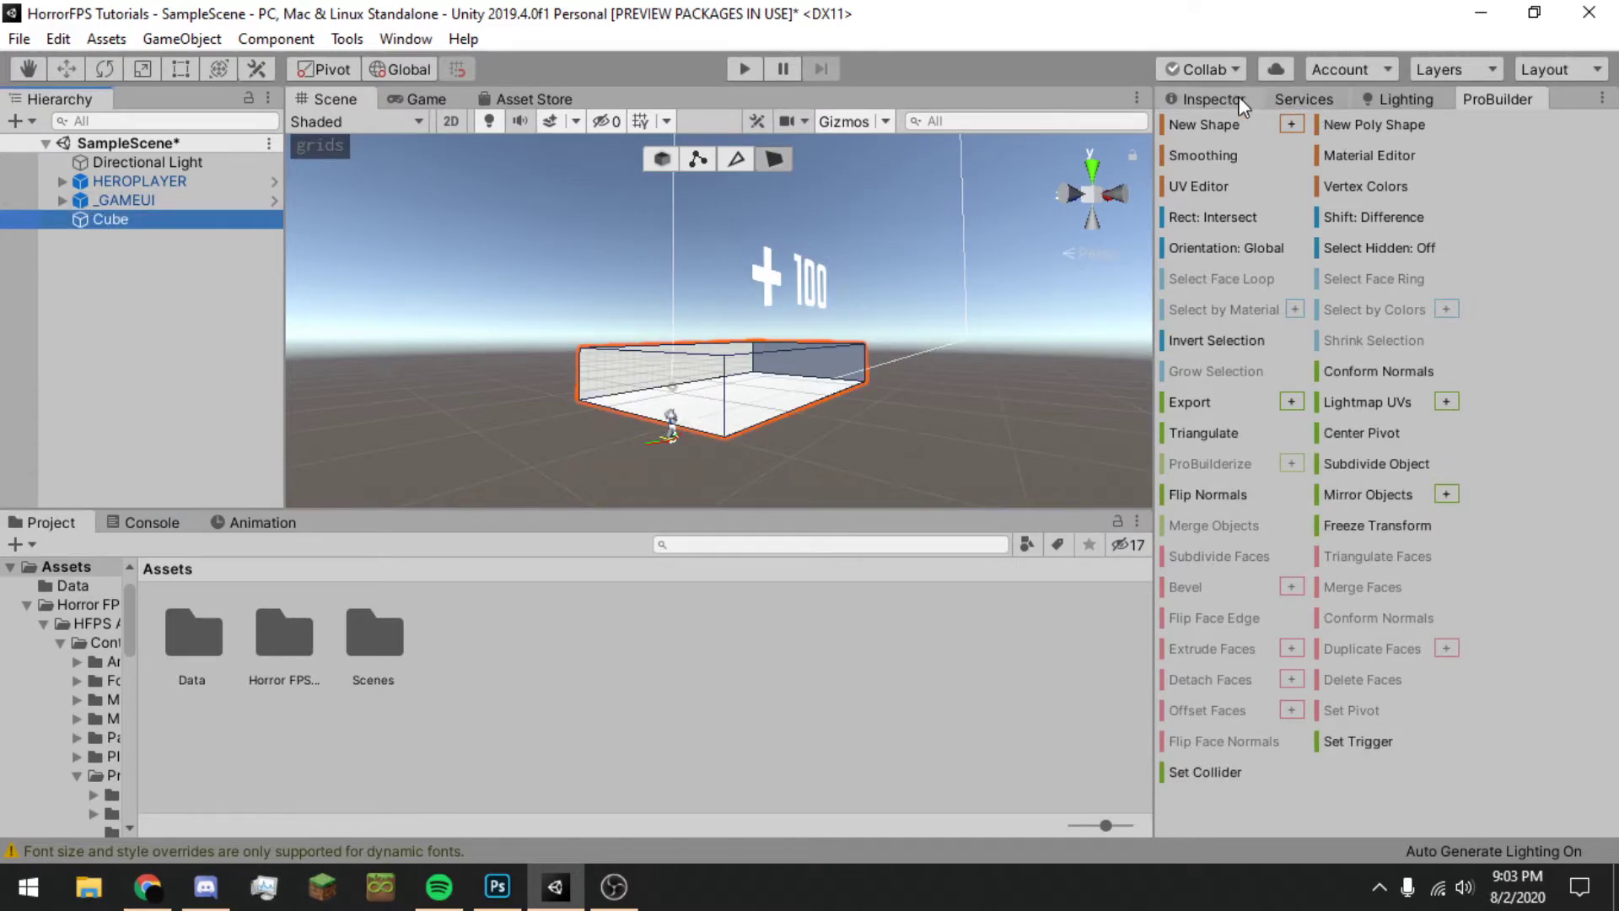
{"action": "right_click", "coordinate": [1490, 98]}
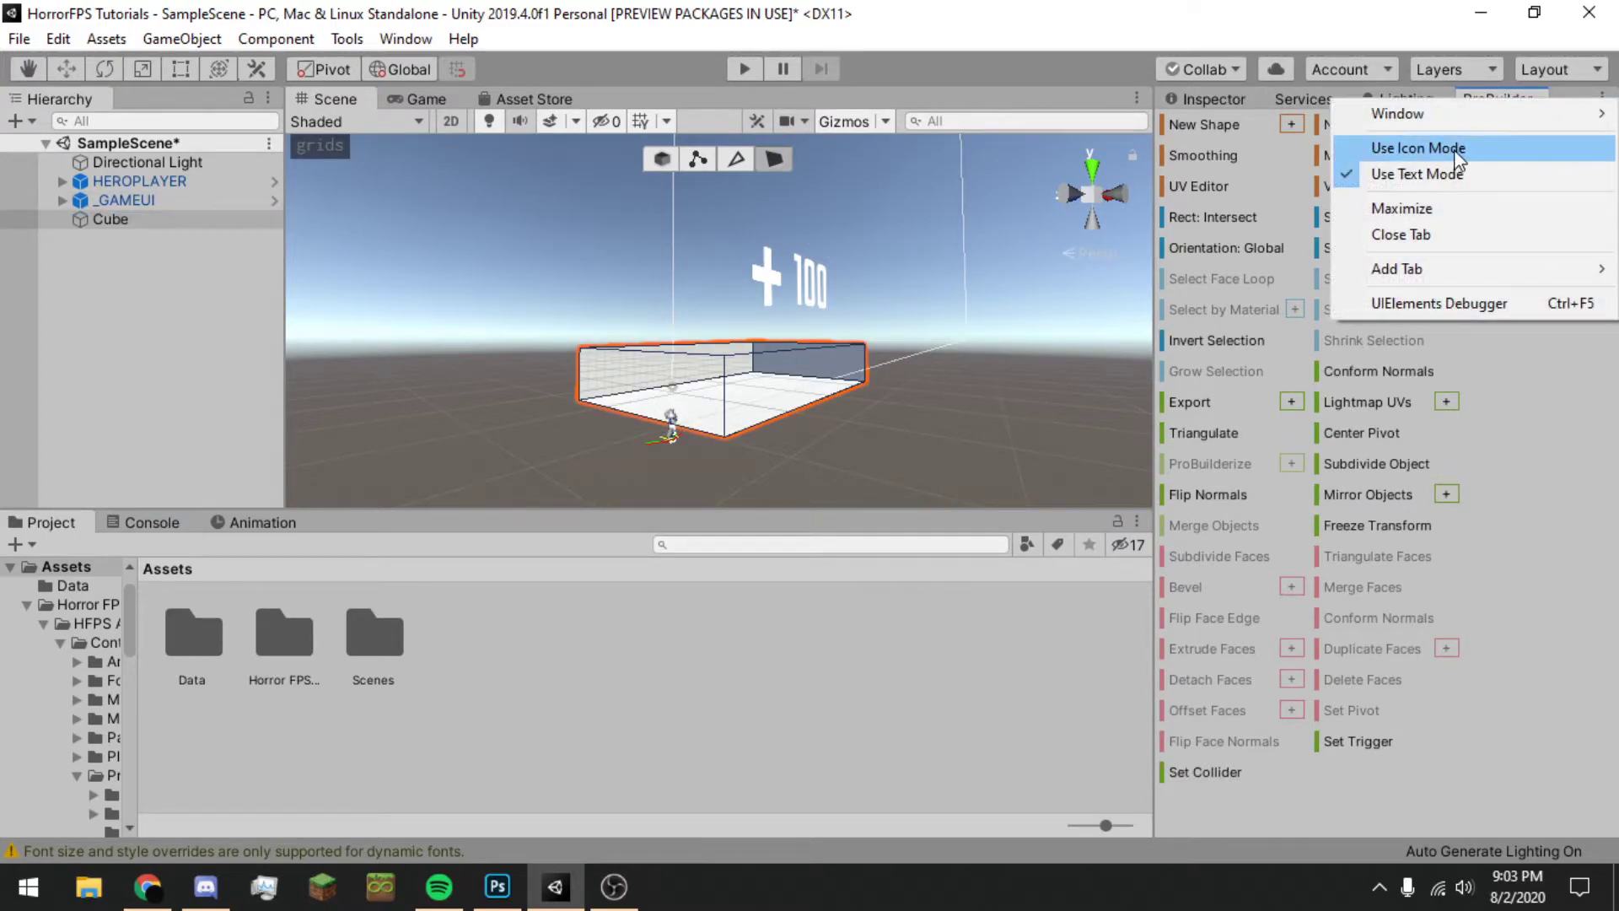
{"action": "left_click", "coordinate": [1401, 235]}
Step: Move the room to X -12.69, Z -10.15 so it surrounds the player, and focus the view on HEROPLAYER
{"action": "right_click_drag", "start_coordinate": [826, 363], "coordinate": [742, 388]}
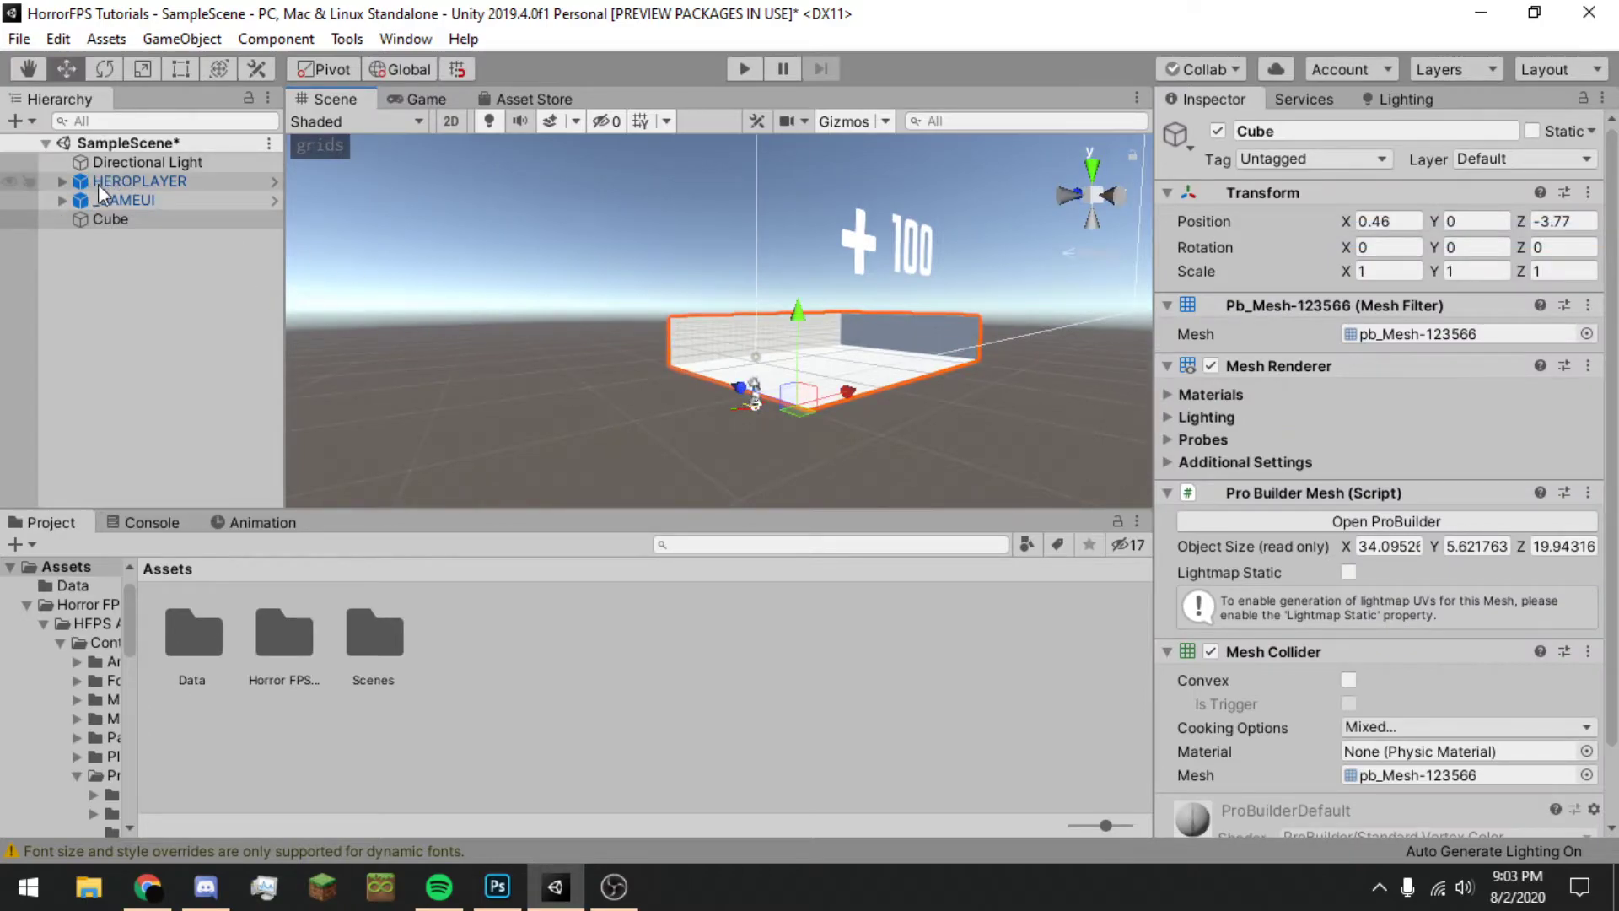
{"action": "left_click_drag", "start_coordinate": [798, 413], "coordinate": [658, 590]}
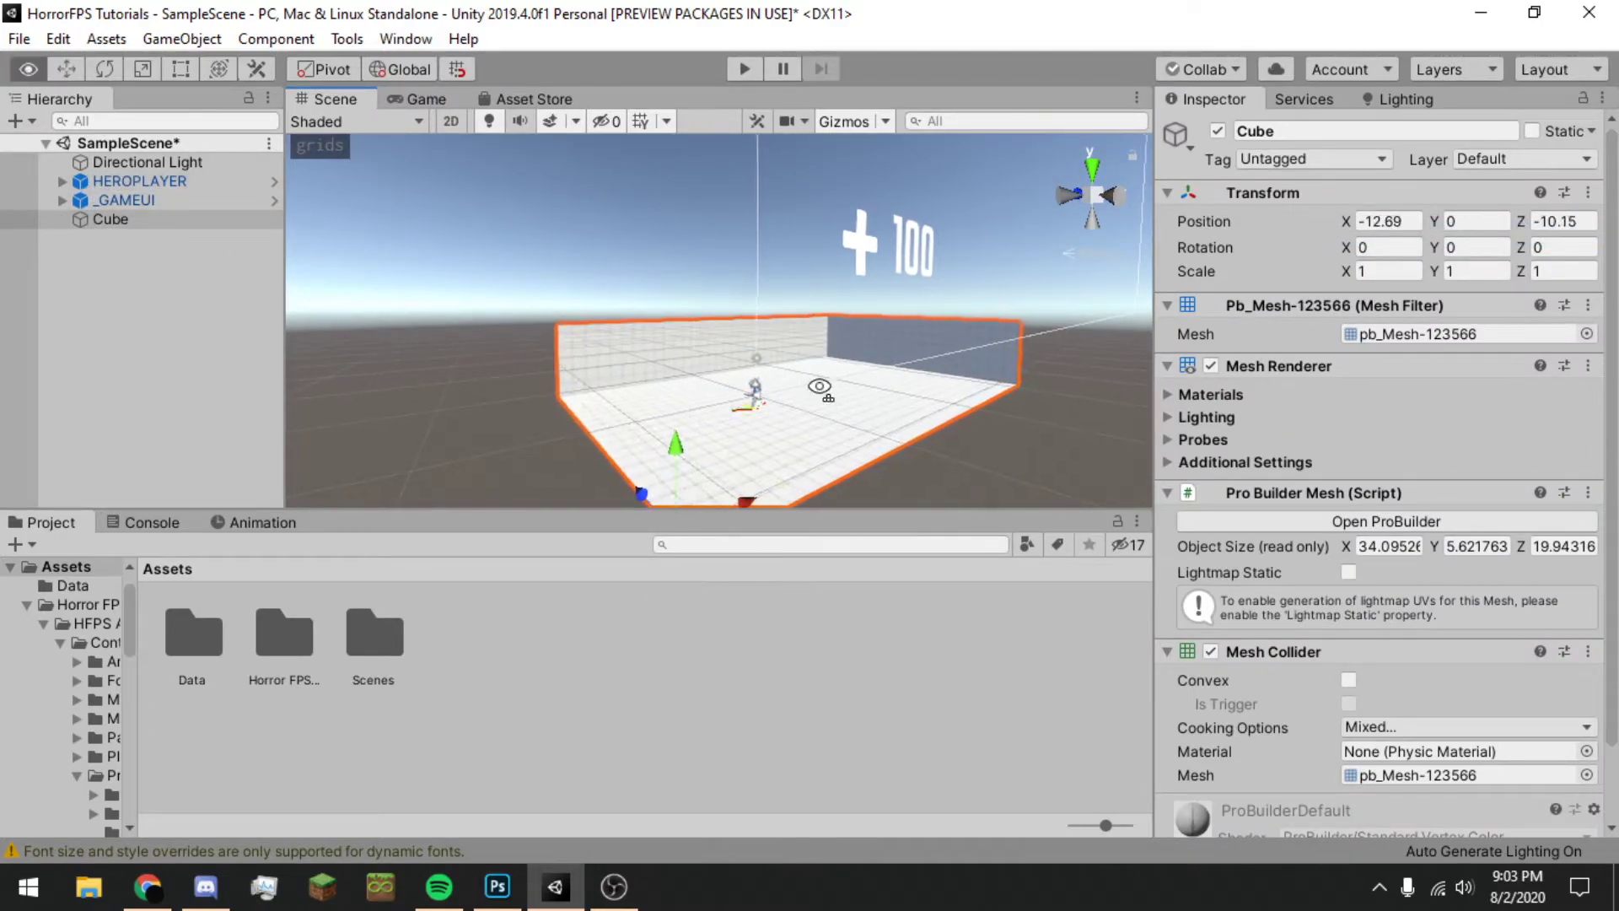
{"action": "scroll", "coordinate": [825, 380], "scroll_direction": "down", "scroll_amount": 8}
{"action": "double_click", "coordinate": [127, 181]}
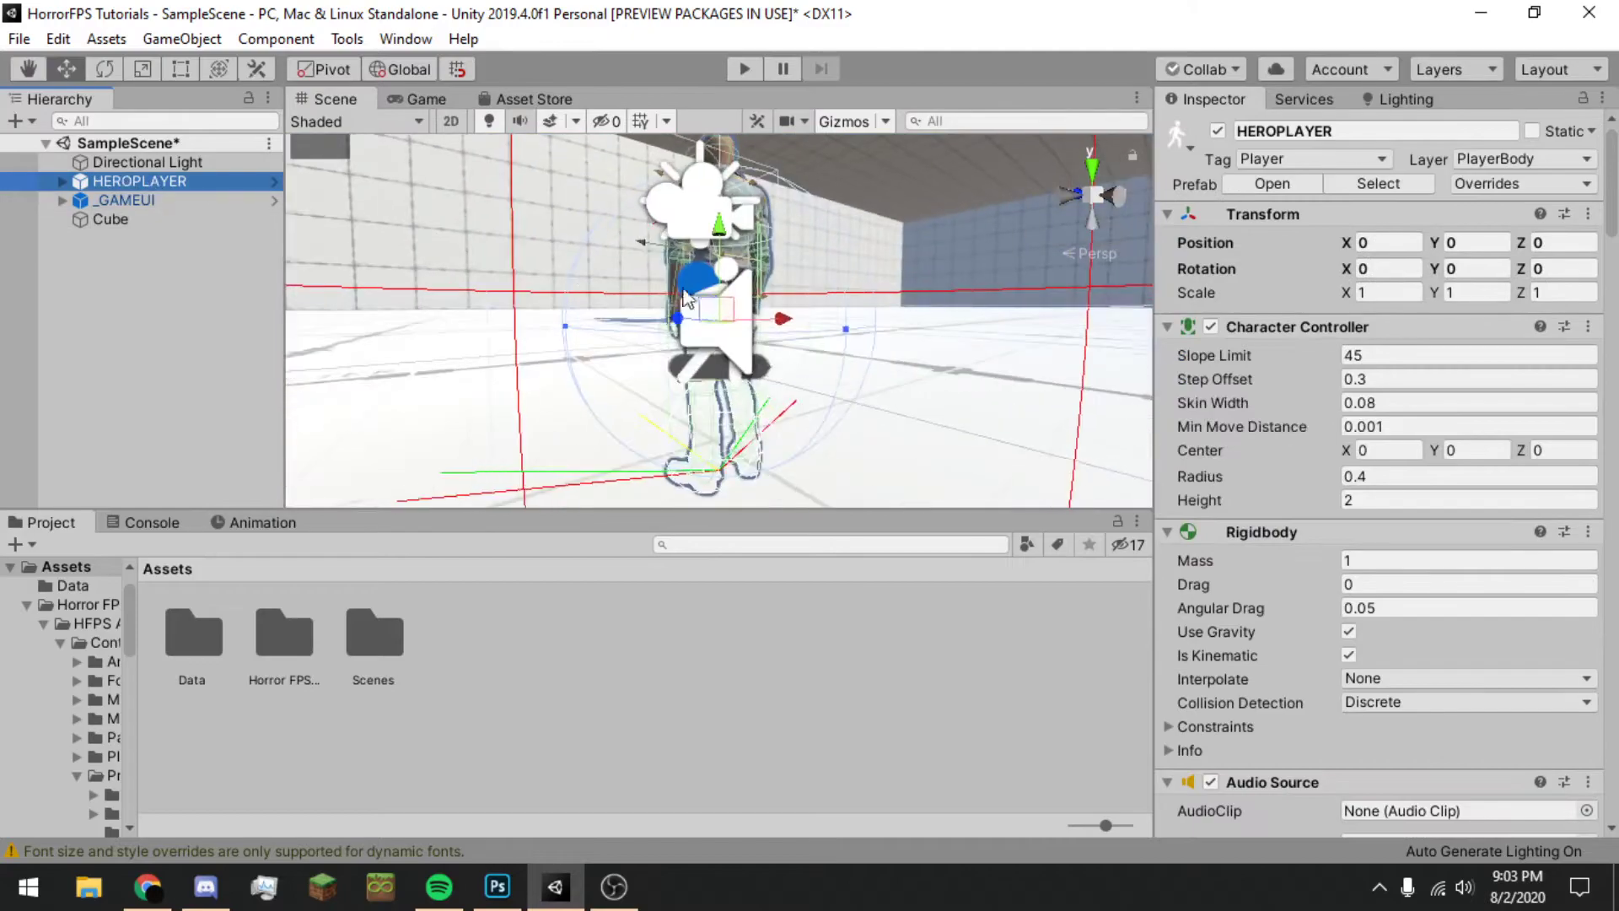
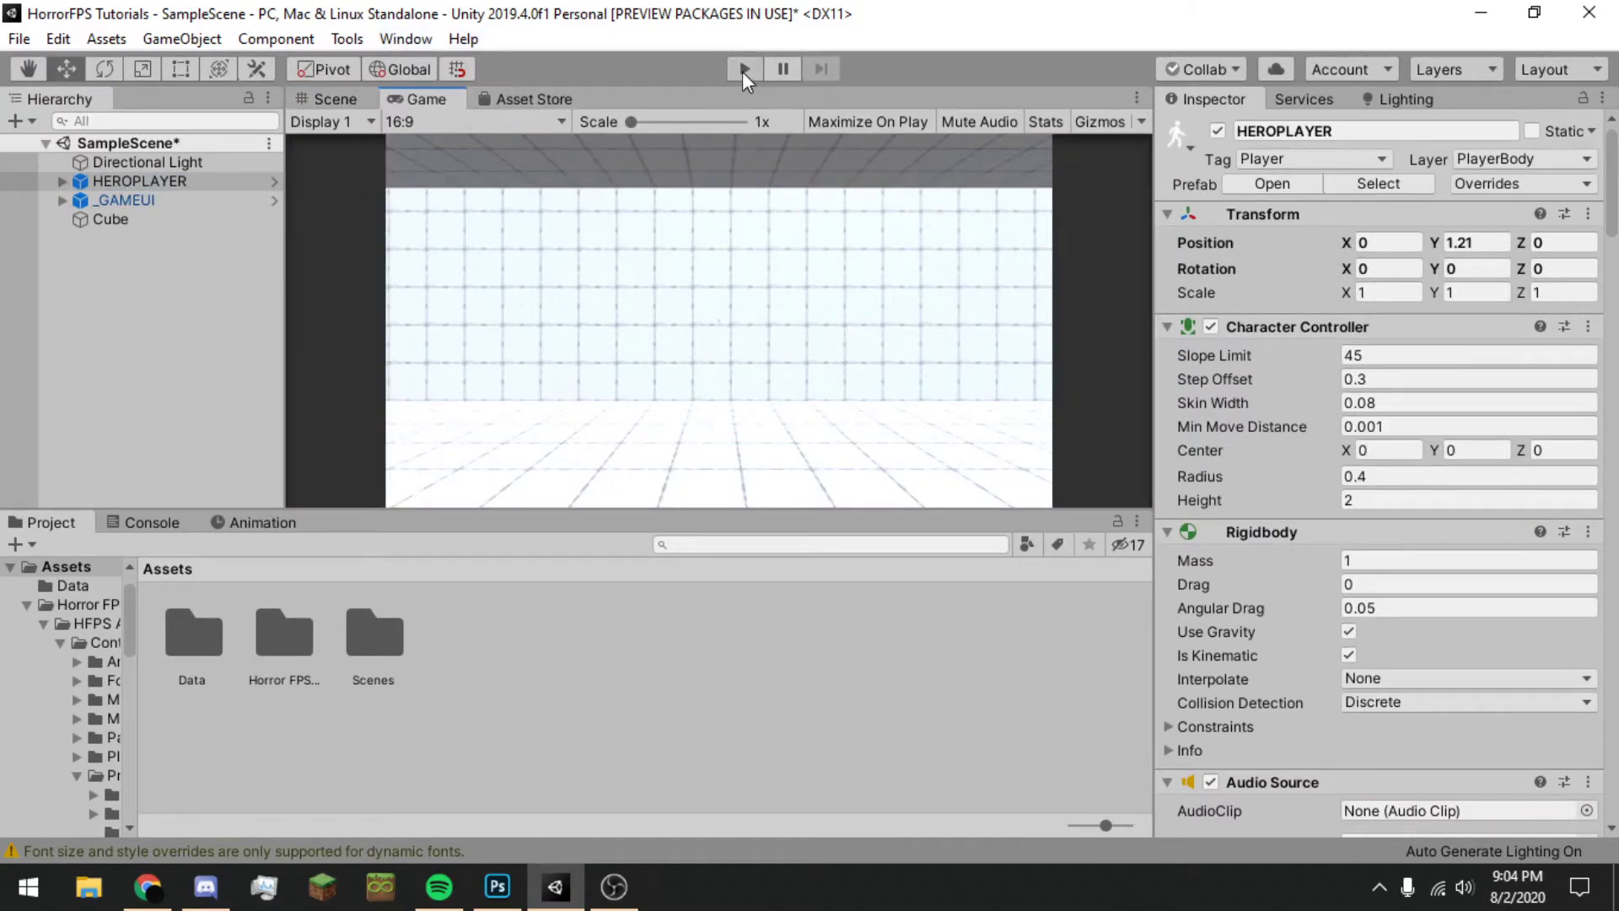
Step: Set the Directional Light's intensity to 0.3
{"action": "left_click", "coordinate": [129, 163]}
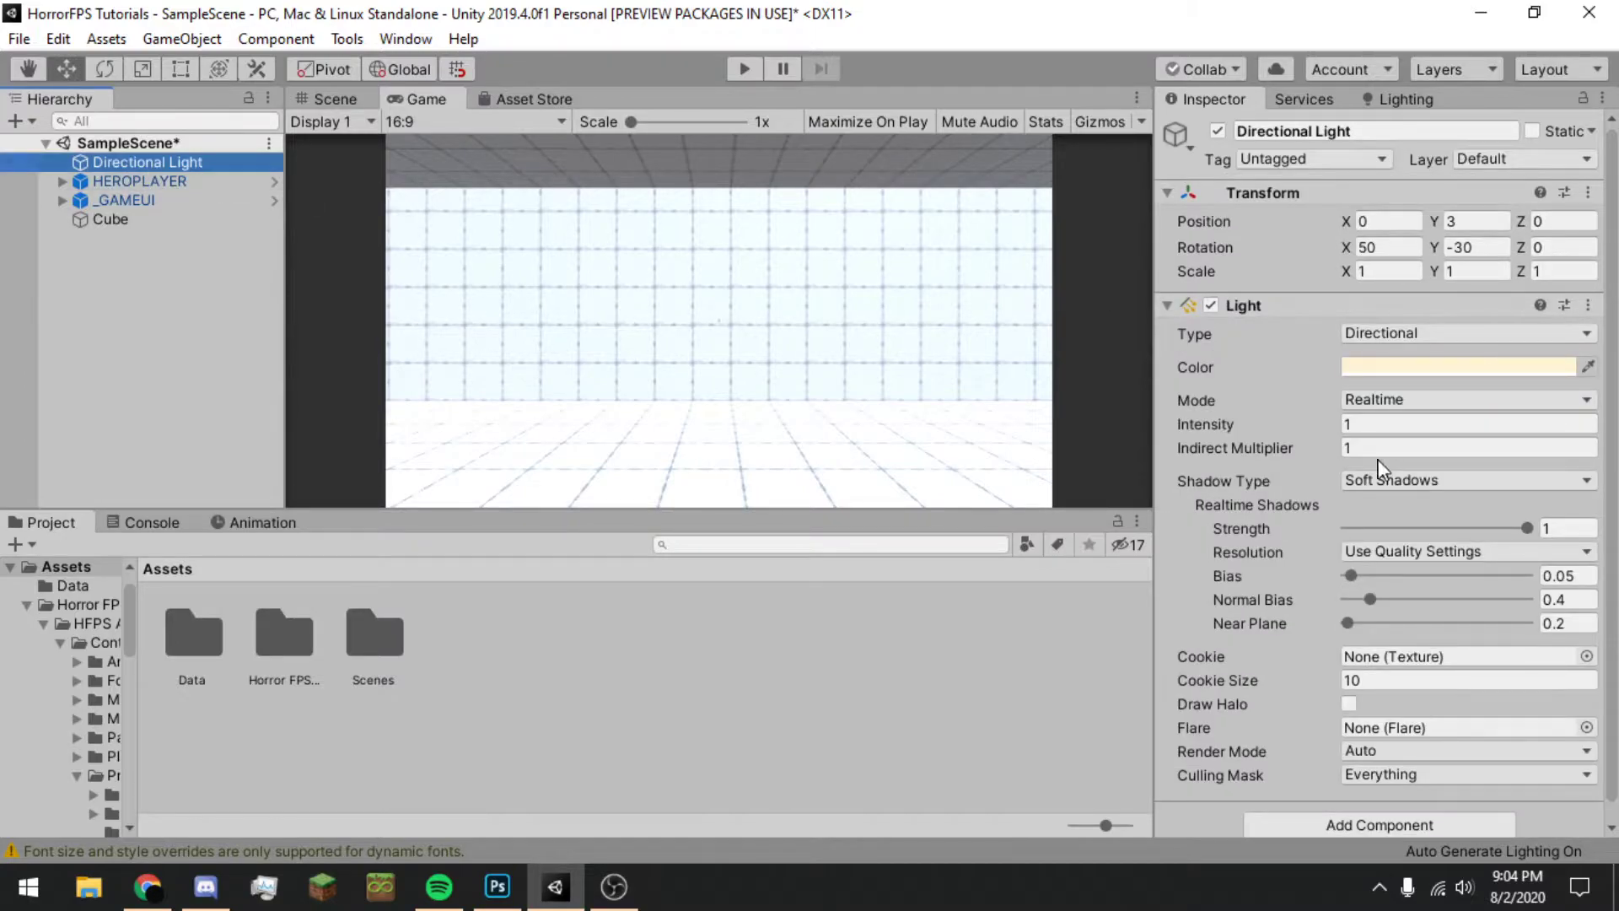
{"action": "left_click", "coordinate": [1375, 427]}
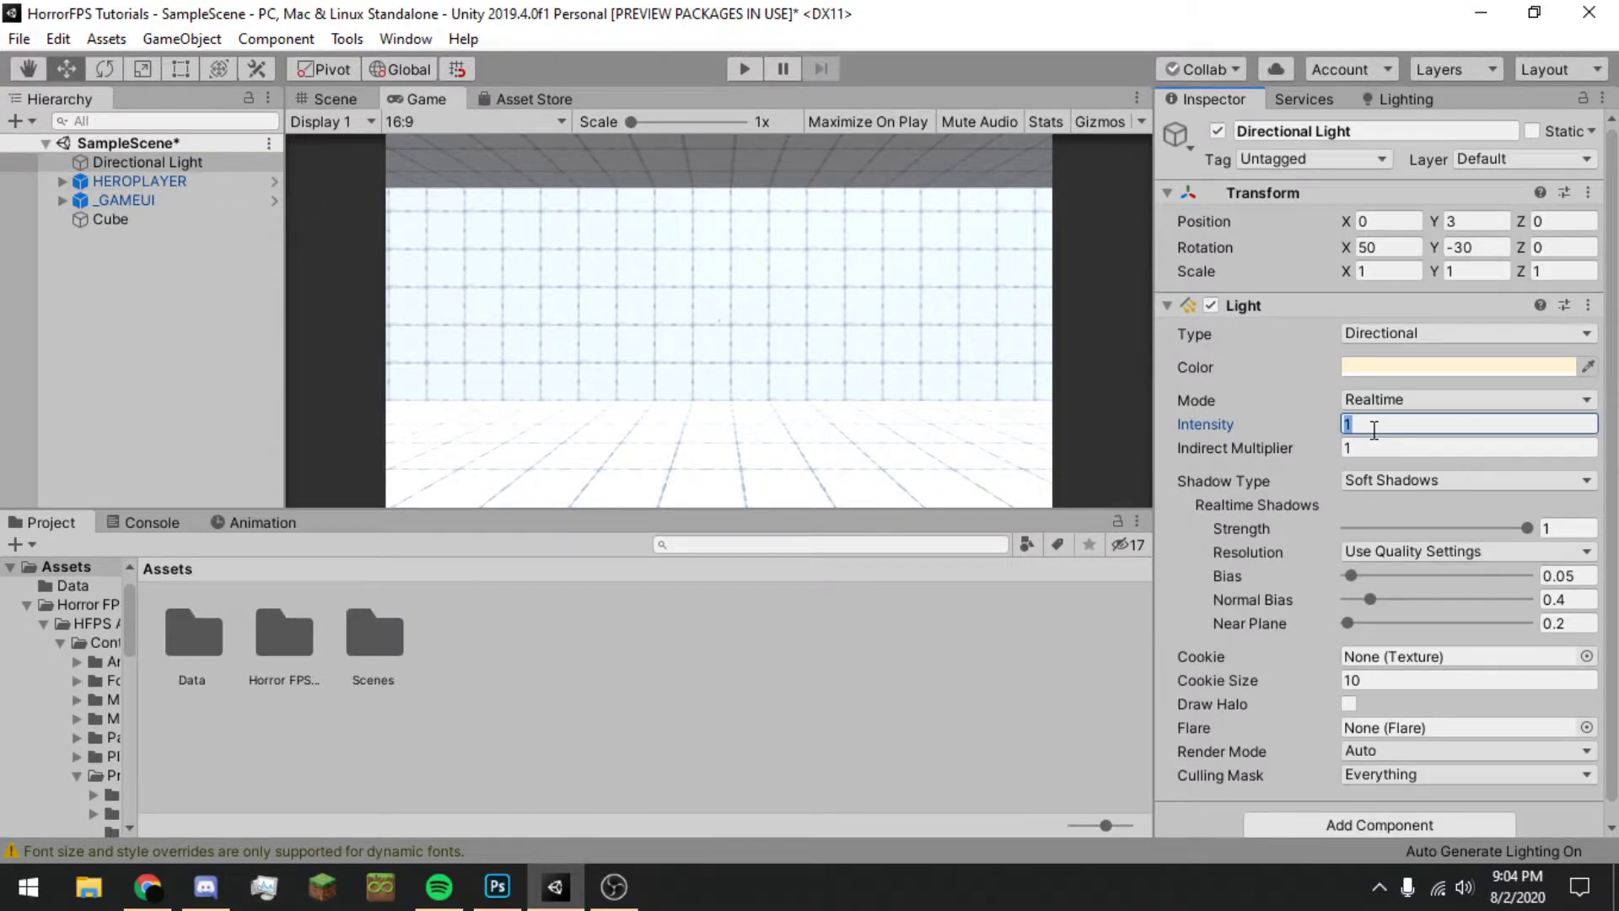
{"action": "type", "text": "0.3"}
{"action": "left_click", "coordinate": [892, 640]}
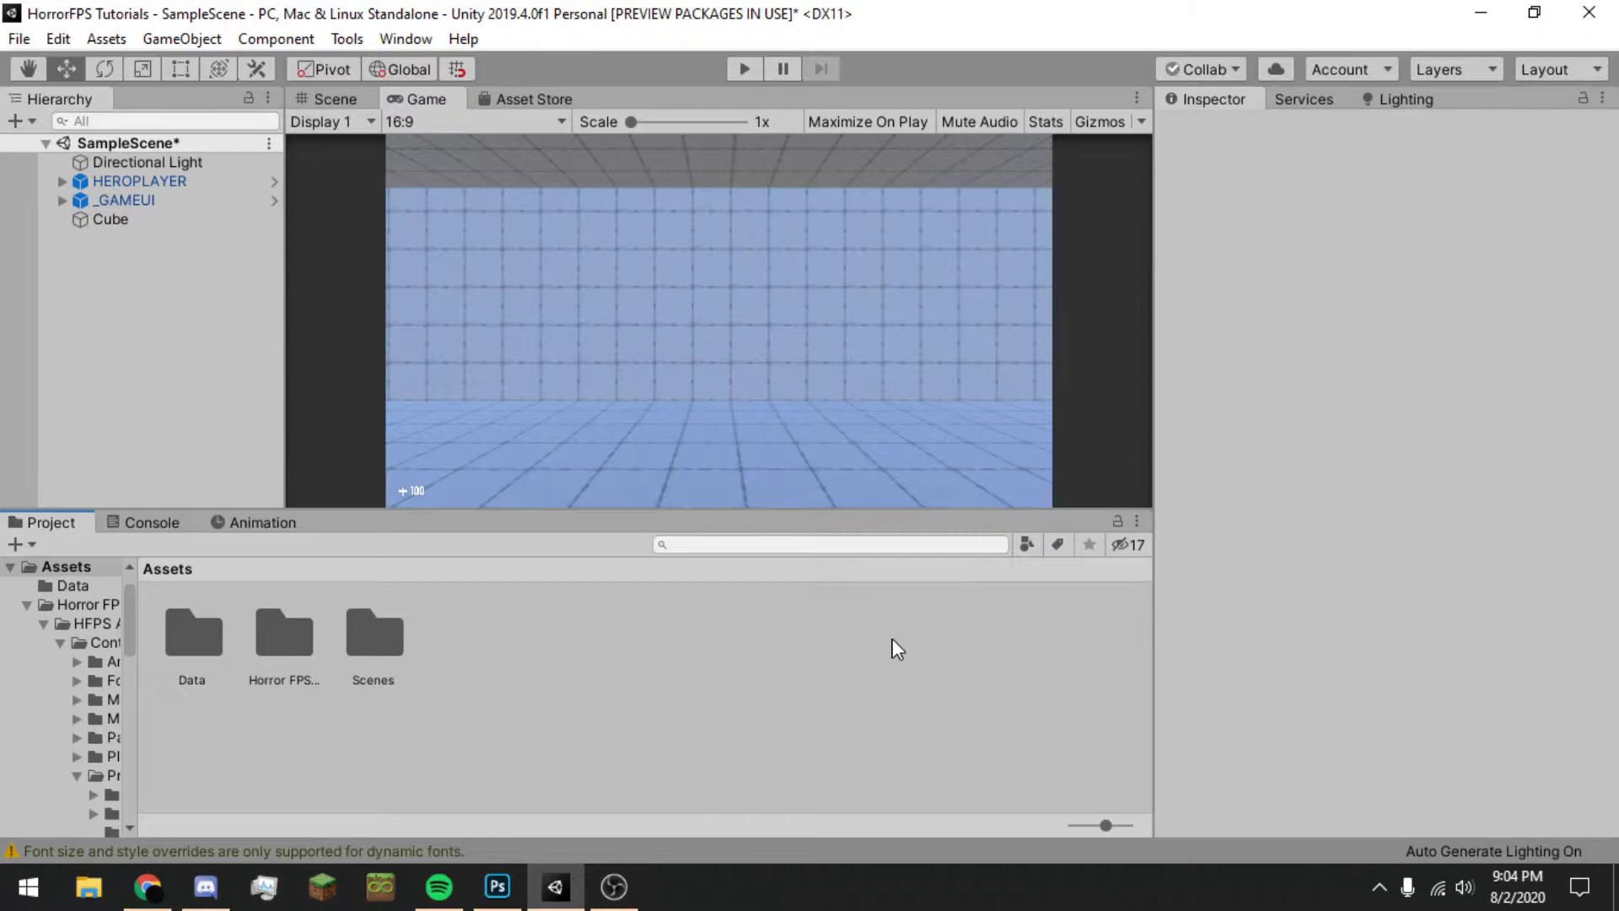
Step: Run the game to look around the dimmed room as the player, and stop the playtest
{"action": "left_click", "coordinate": [745, 67]}
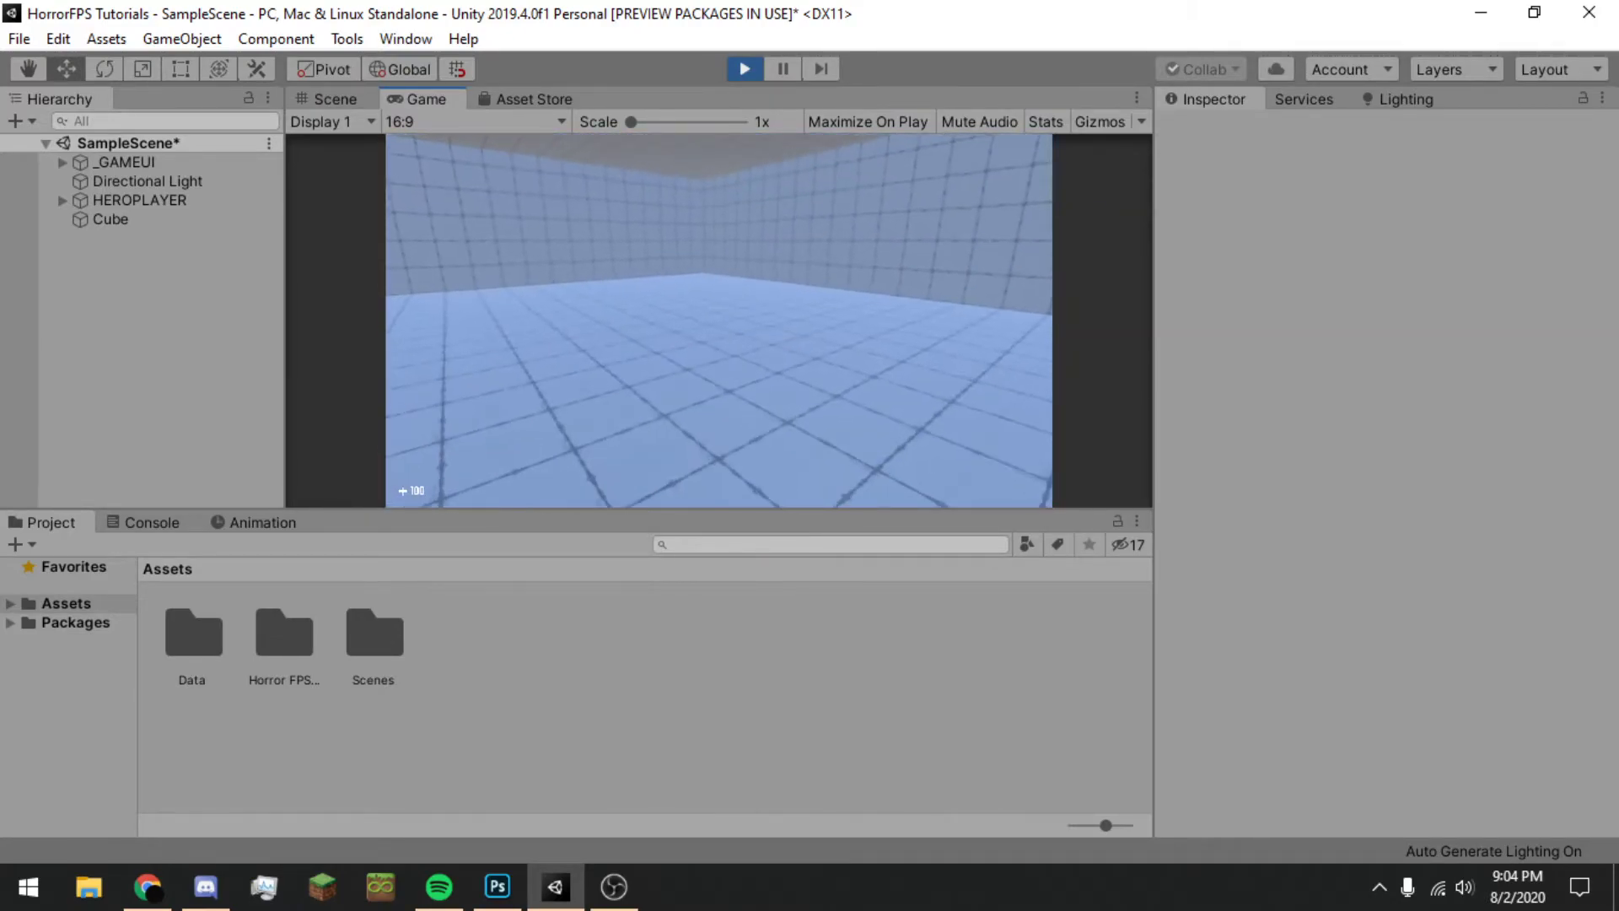
{"action": "key", "text": "XF86AudioRaiseVolume"}
{"action": "key", "text": "XF86AudioRaiseVolume"}
{"action": "key", "text": "XF86AudioRaiseVolume"}
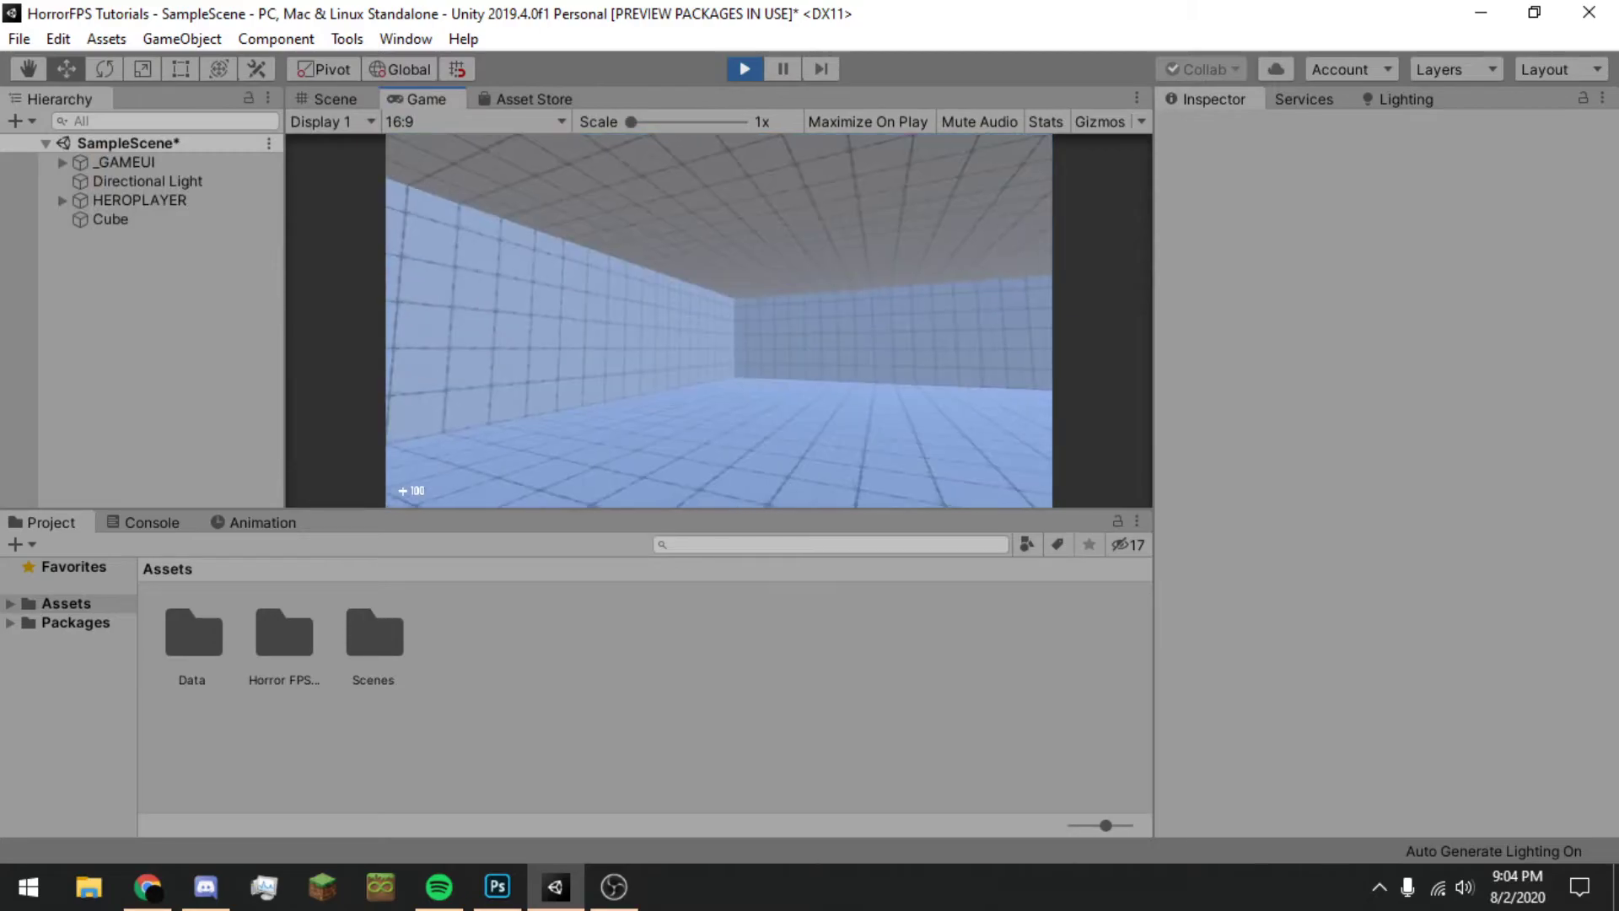
{"action": "key", "text": "ctrl+p"}
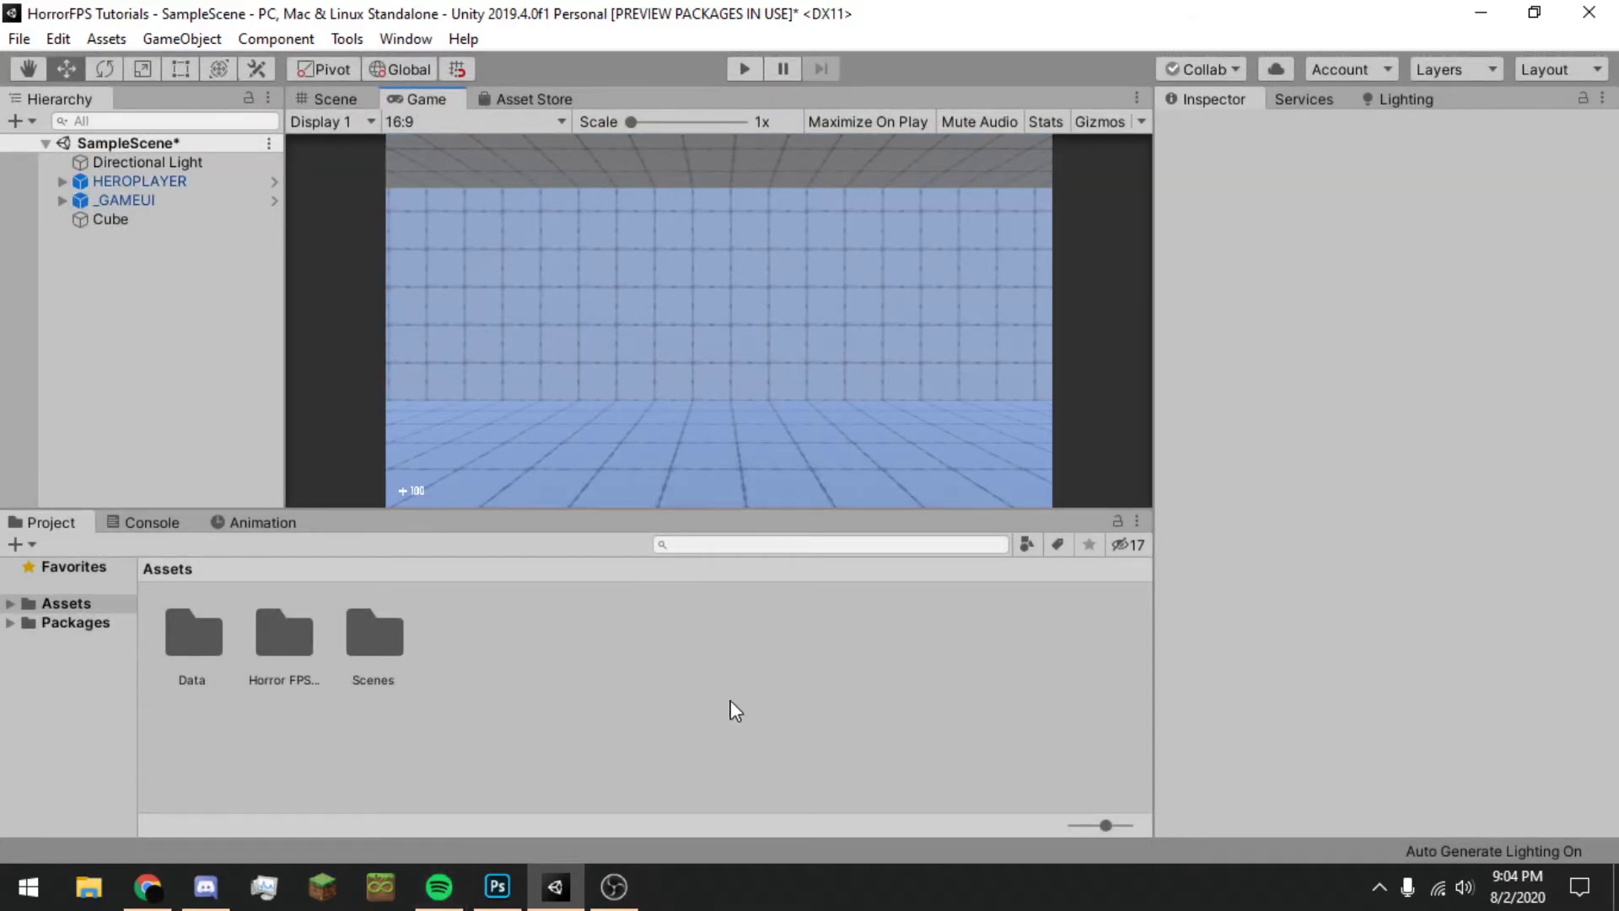
{"action": "left_click", "coordinate": [614, 886]}
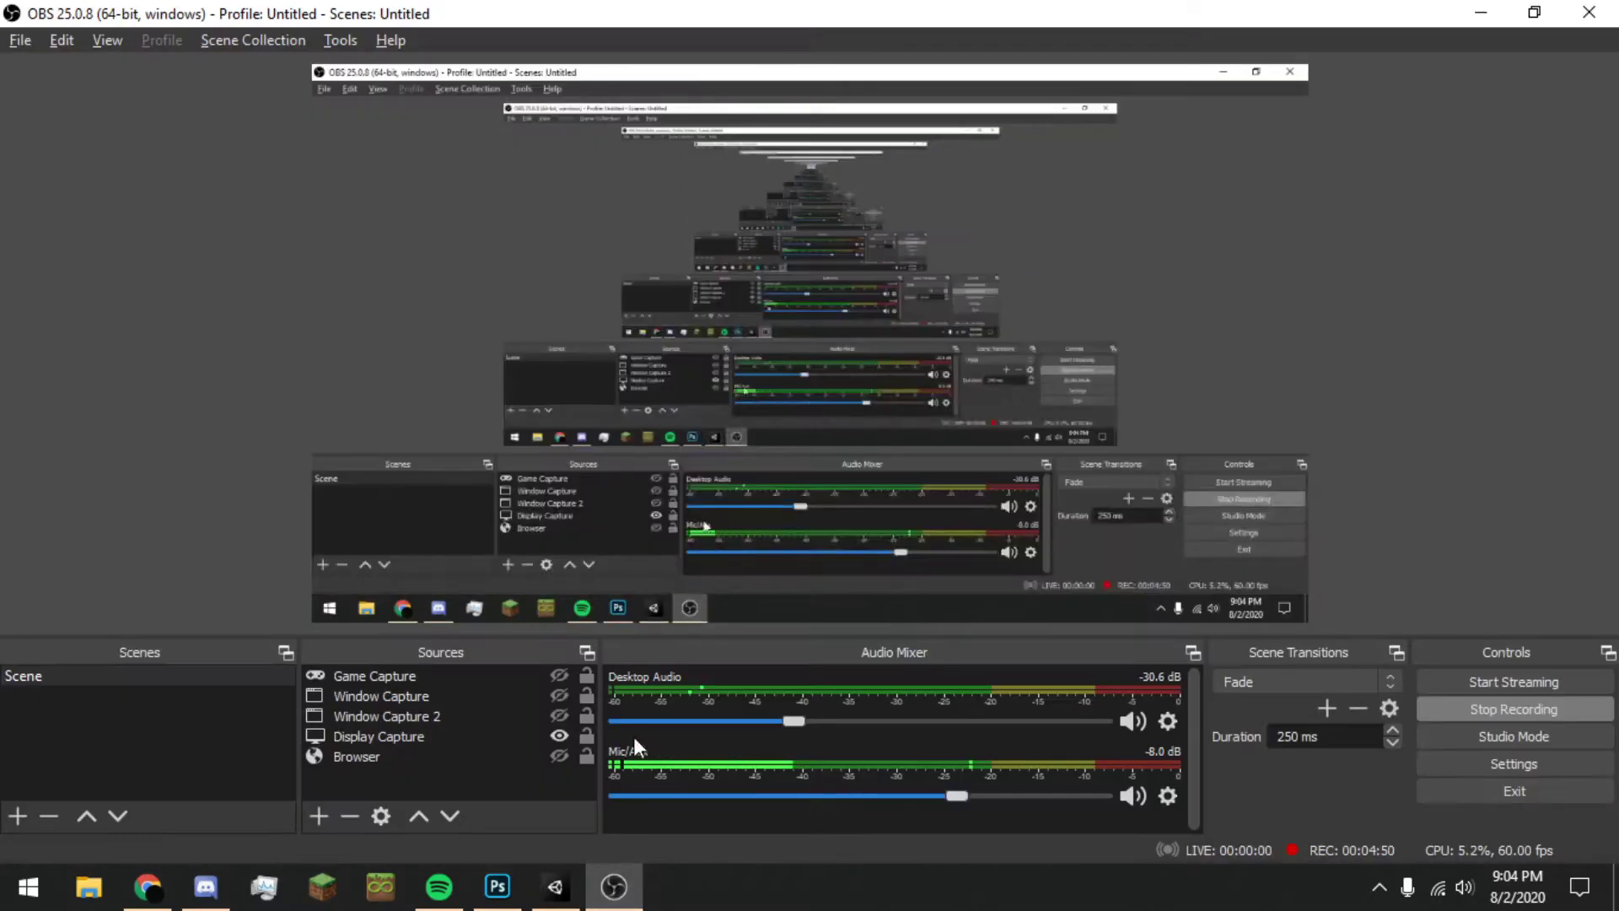
{"action": "left_click", "coordinate": [558, 736]}
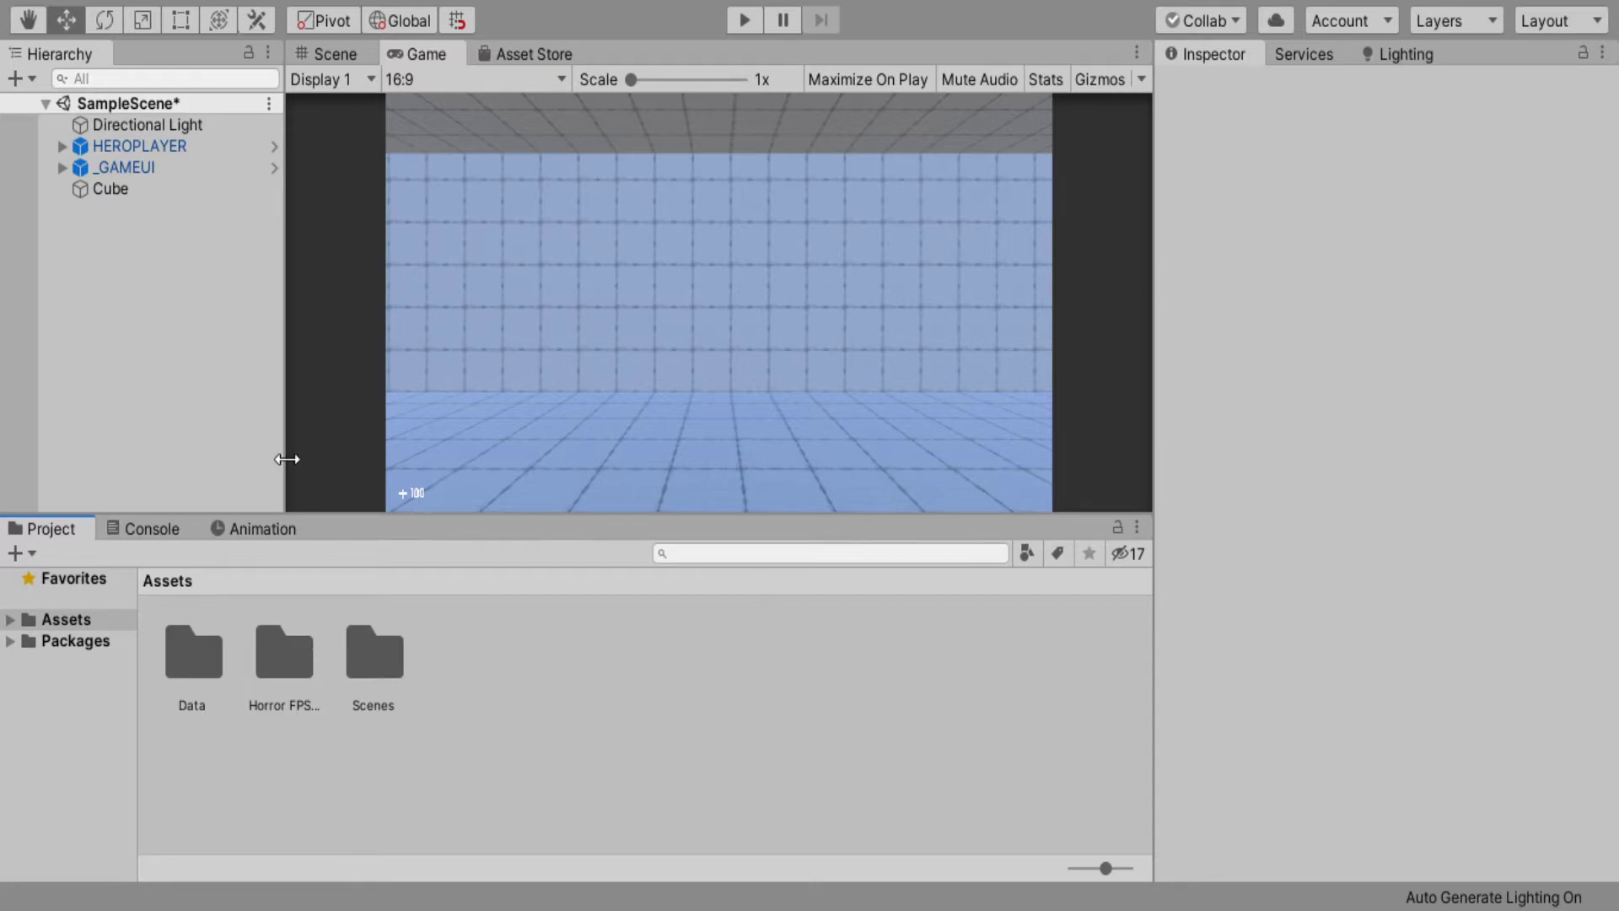
{"action": "left_click", "coordinate": [274, 686]}
{"action": "double_click", "coordinate": [273, 686]}
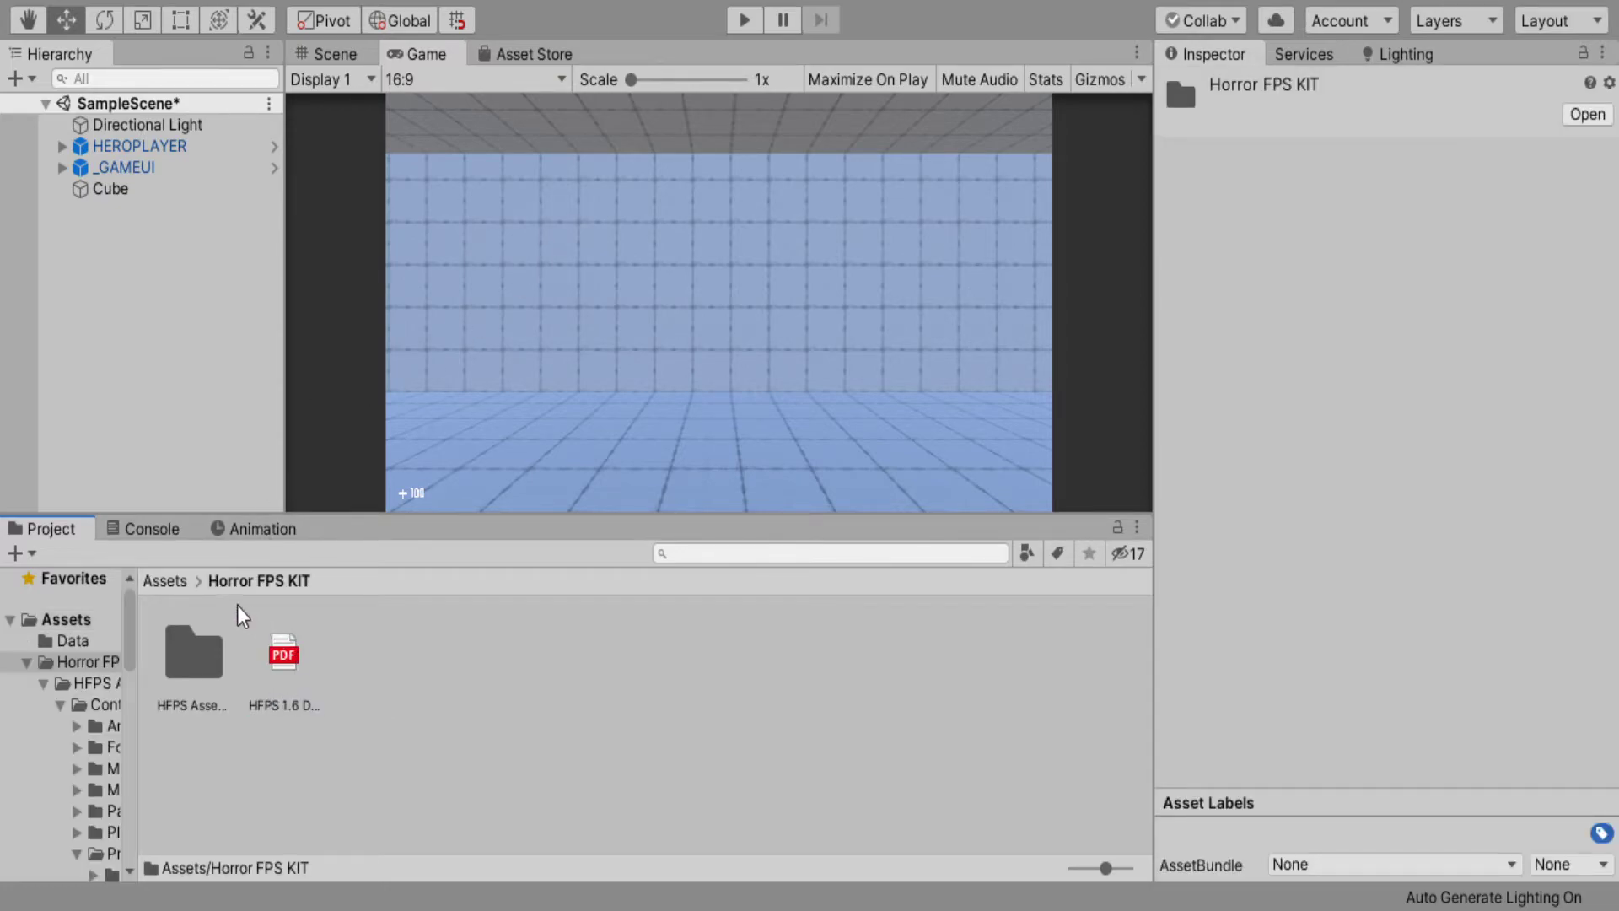
{"action": "left_click", "coordinate": [199, 654]}
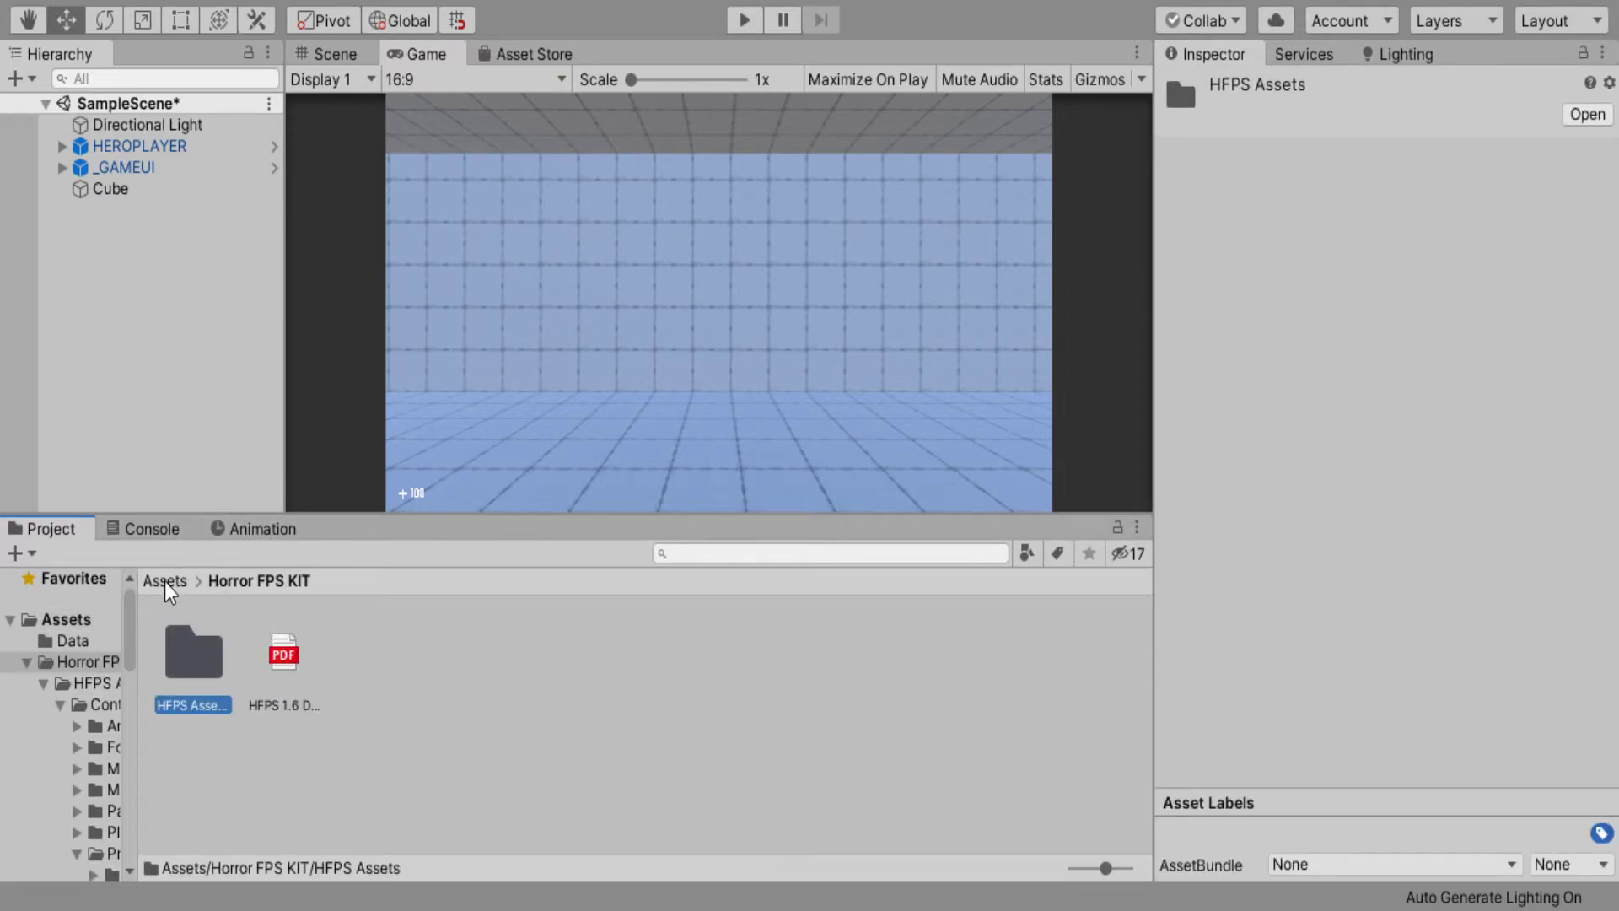
{"action": "left_click", "coordinate": [164, 582]}
Step: Return to the Scene view and create an empty GameObject in SampleScene
{"action": "left_click", "coordinate": [323, 55]}
{"action": "right_click_drag", "start_coordinate": [560, 242], "coordinate": [531, 405]}
{"action": "left_click", "coordinate": [455, 680]}
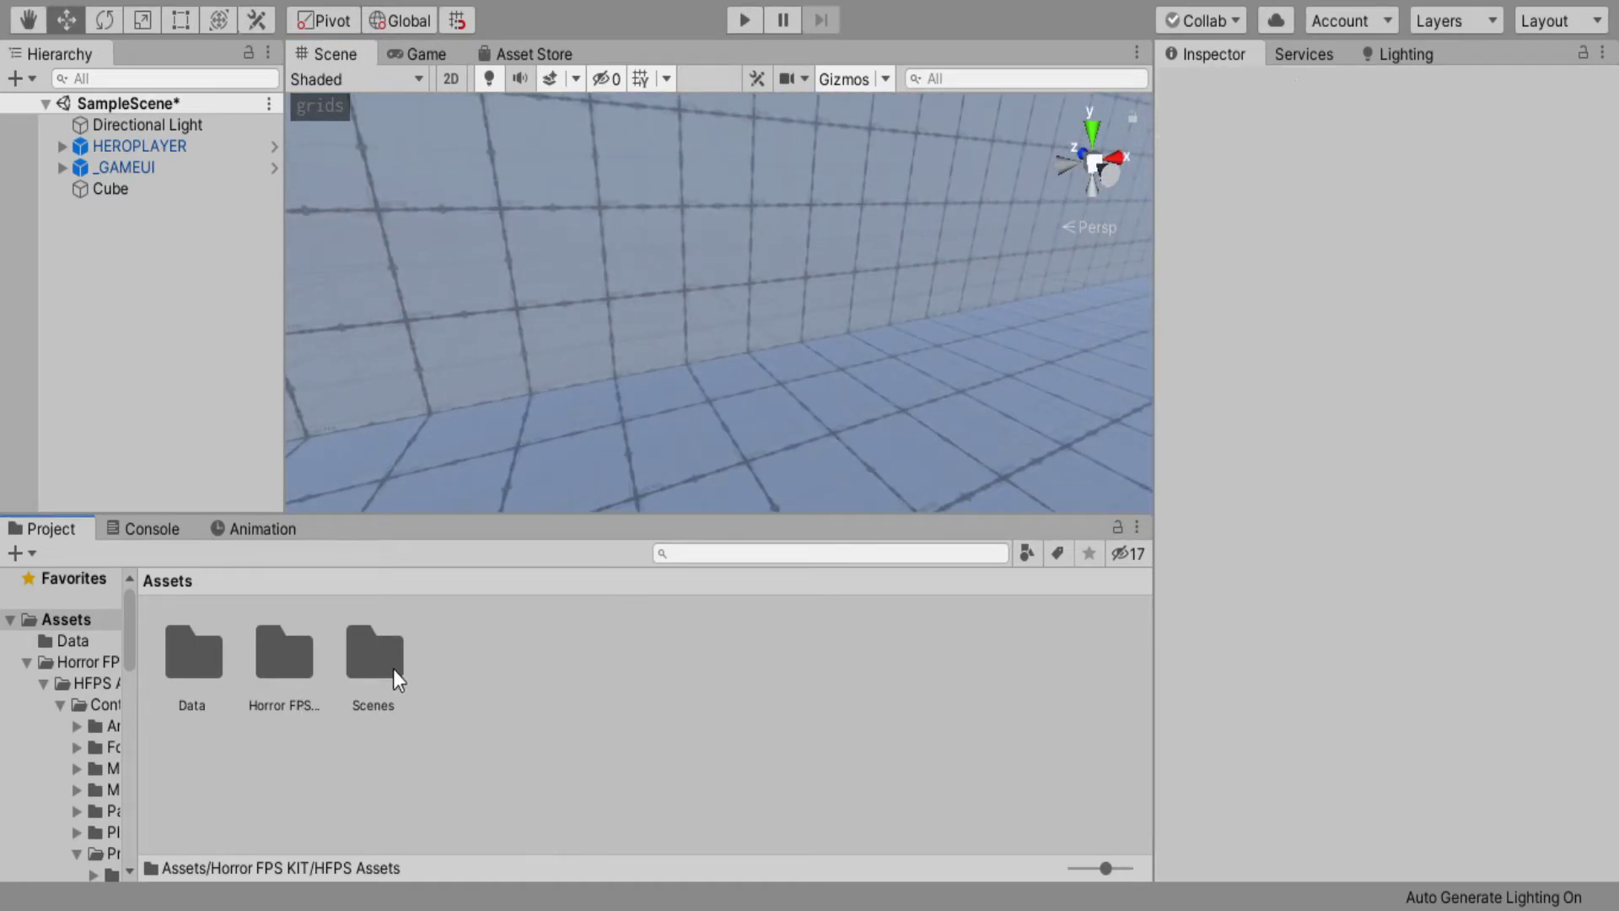
{"action": "left_click", "coordinate": [304, 673]}
{"action": "left_click", "coordinate": [405, 666]}
{"action": "key", "text": "ctrl+shift+n"}
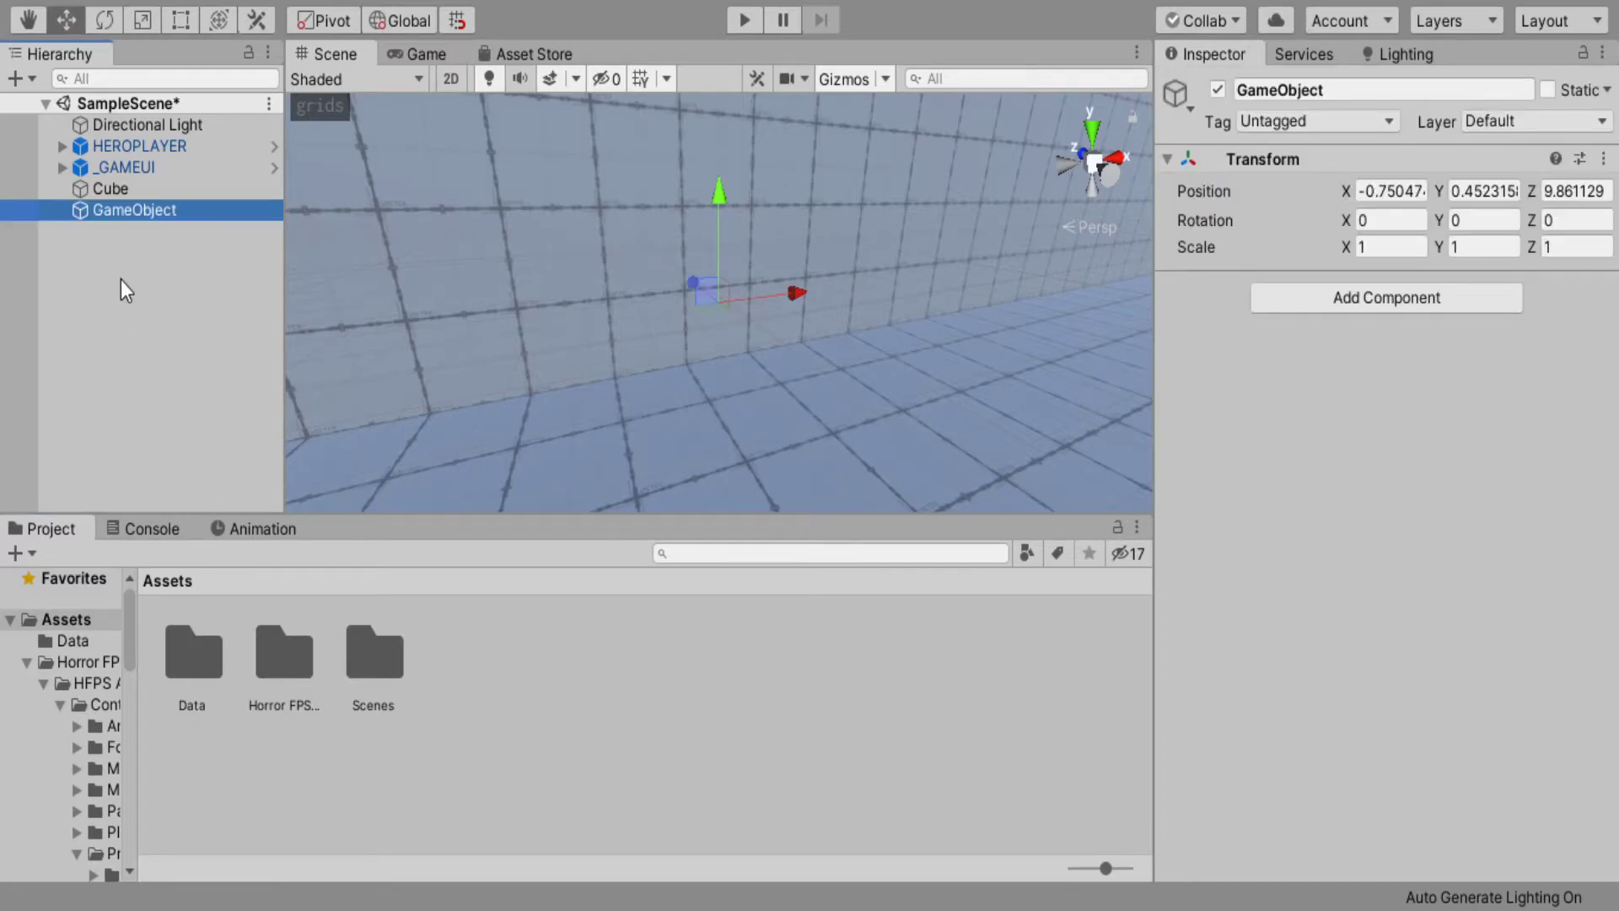
Step: Rename the room's Cube object as Level
{"action": "left_click", "coordinate": [122, 192]}
{"action": "left_click", "coordinate": [123, 191]}
{"action": "type", "text": "Leve"}
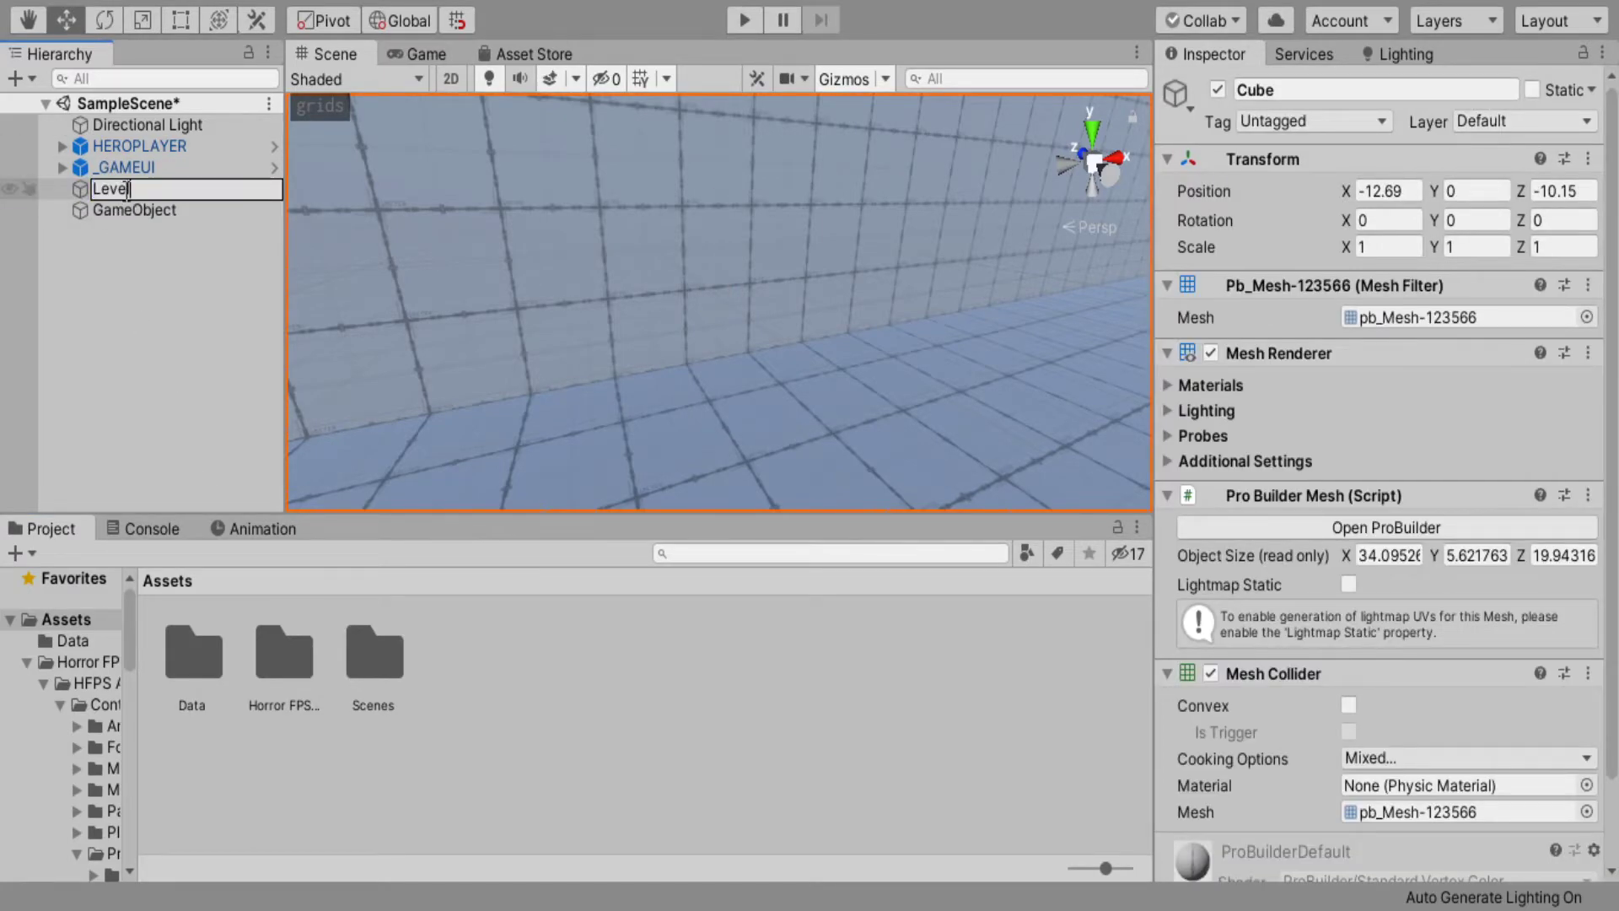
{"action": "type", "text": "l"}
{"action": "key", "text": "Return"}
Step: Nest the empty GameObject under Level and rename it Lights
{"action": "left_click_drag", "start_coordinate": [167, 210], "coordinate": [130, 216]}
{"action": "left_click", "coordinate": [151, 189]}
{"action": "type", "text": "Lights"}
{"action": "key", "text": "Return"}
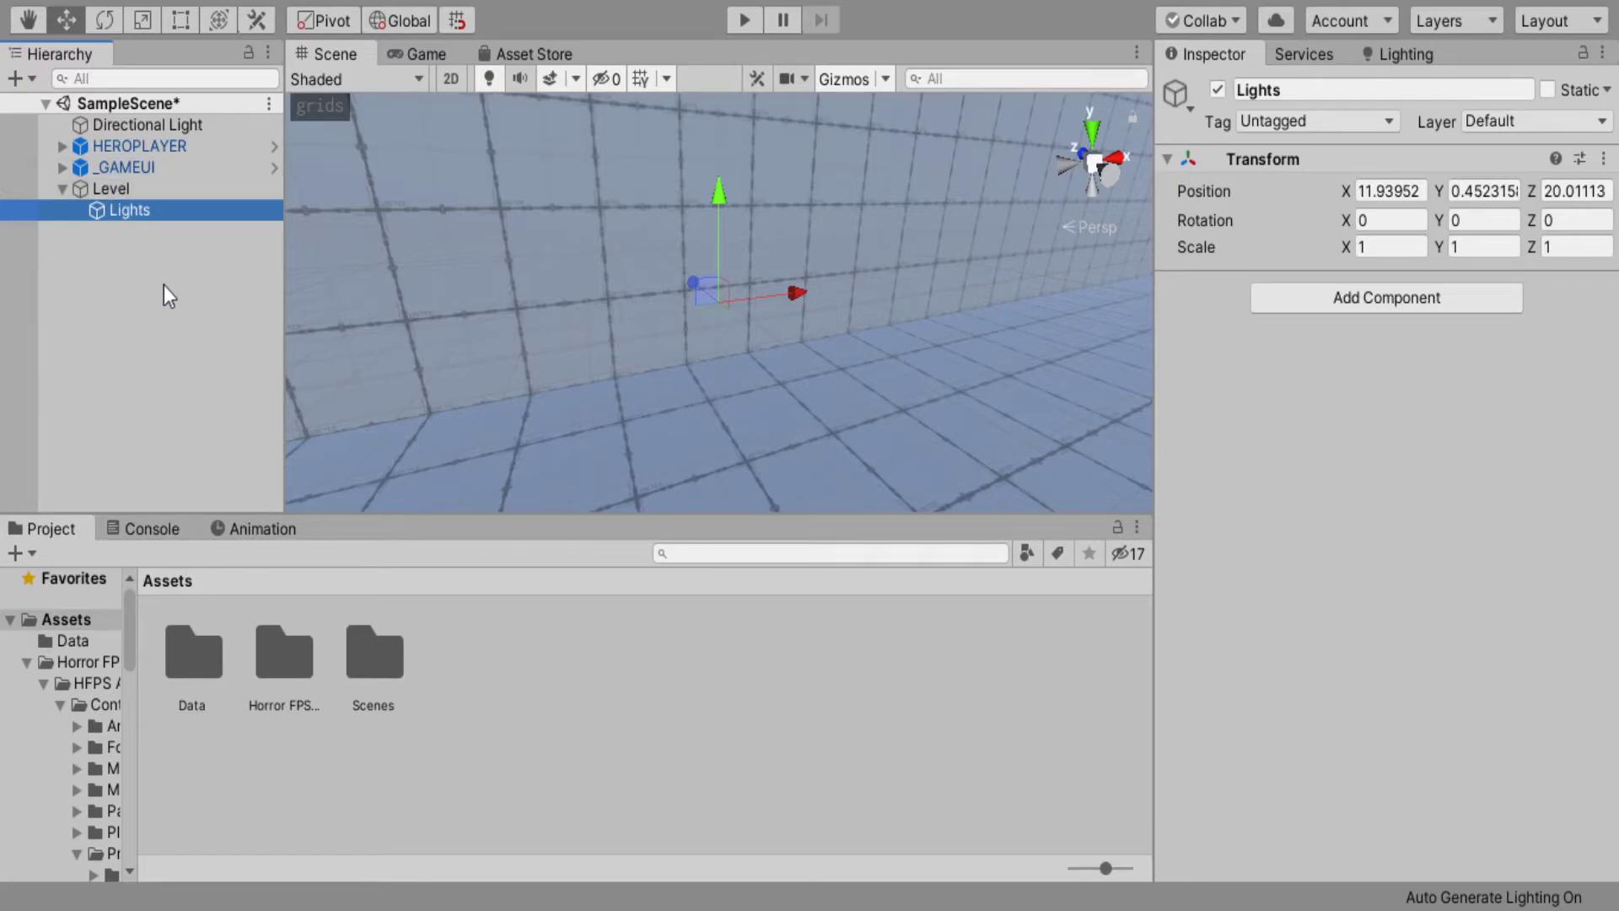
Step: Collapse the Level hierarchy and open the Light prefabs folder within Horror FPS KIT's HFPS Assets, Content and Prefabs folders
{"action": "right_click_drag", "start_coordinate": [455, 380], "coordinate": [427, 472]}
{"action": "key", "text": "s"}
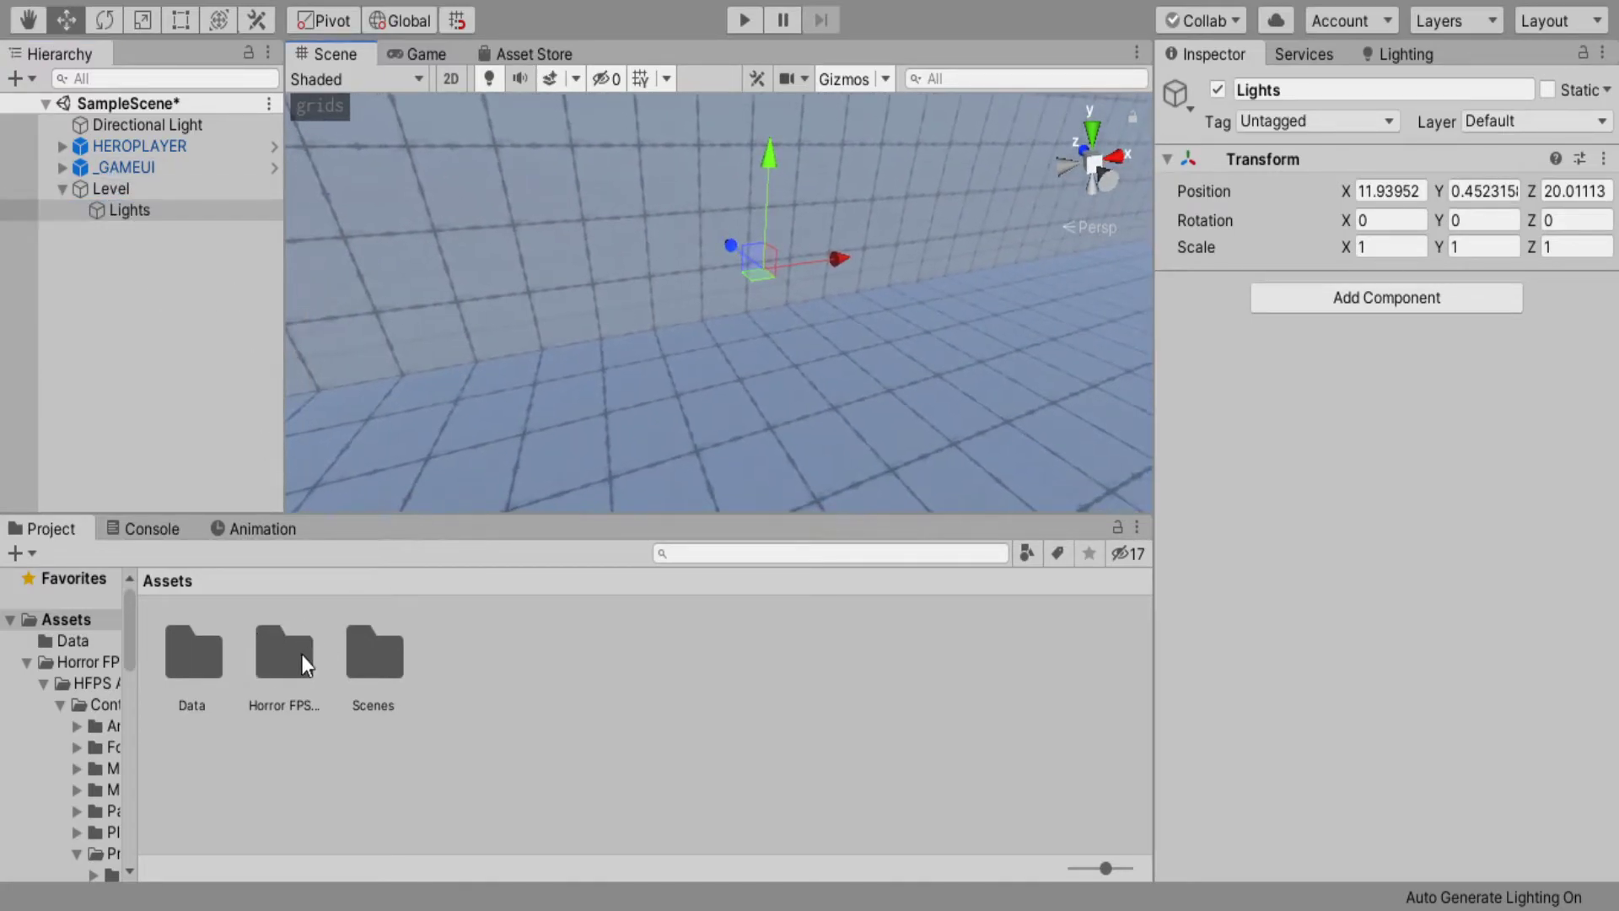
{"action": "double_click", "coordinate": [301, 656]}
{"action": "double_click", "coordinate": [194, 654]}
{"action": "left_click", "coordinate": [187, 675]}
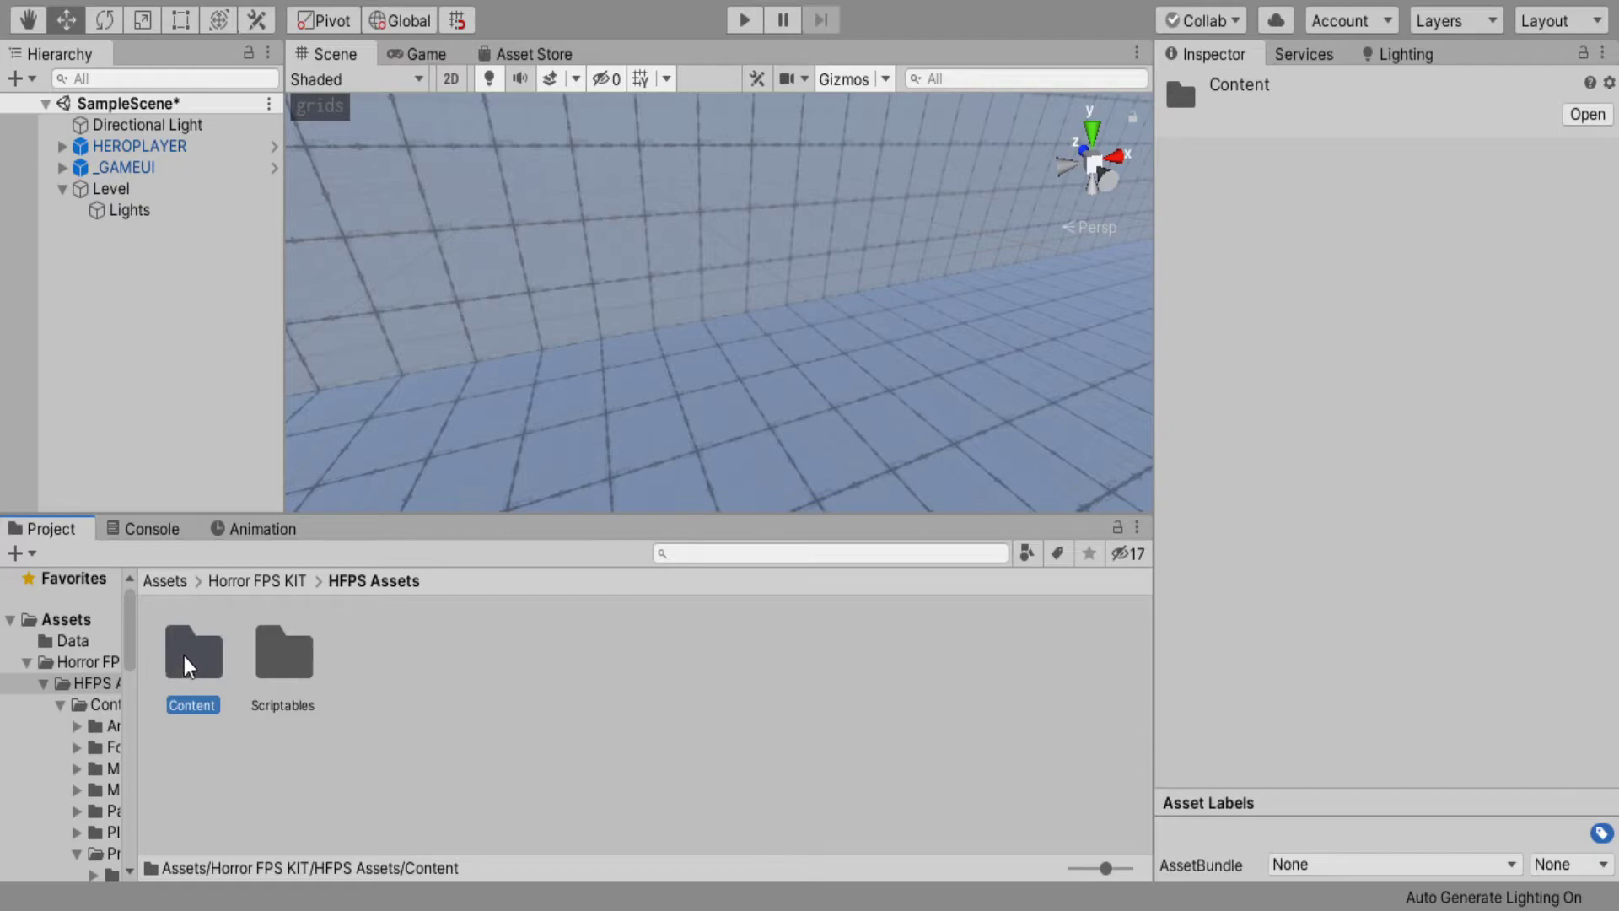
{"action": "left_click", "coordinate": [62, 189]}
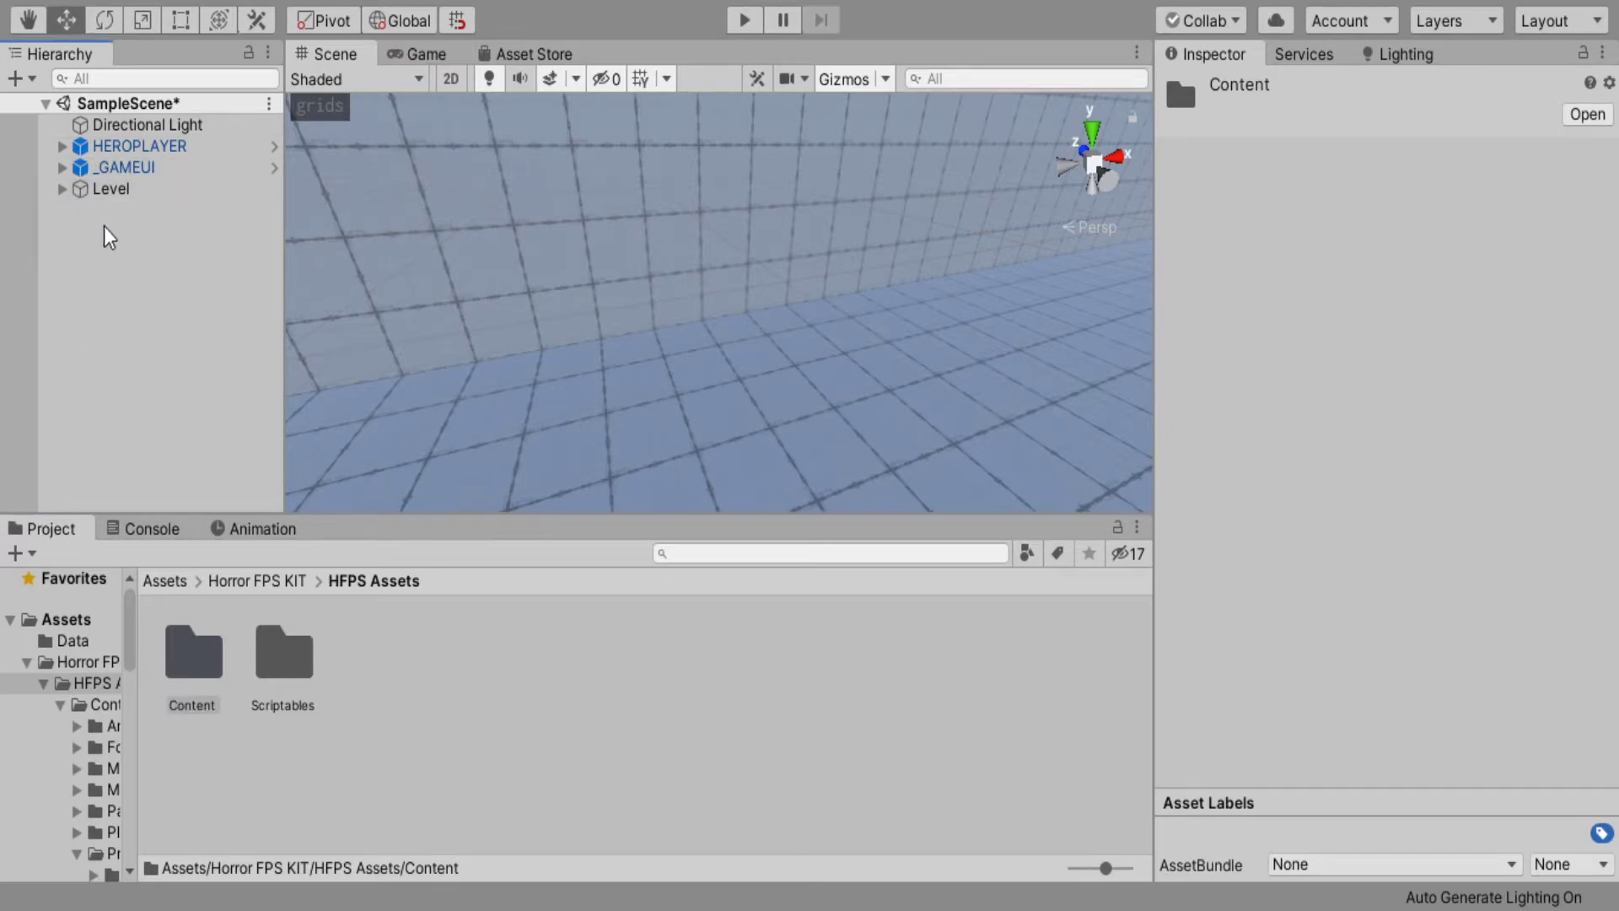
{"action": "double_click", "coordinate": [196, 652]}
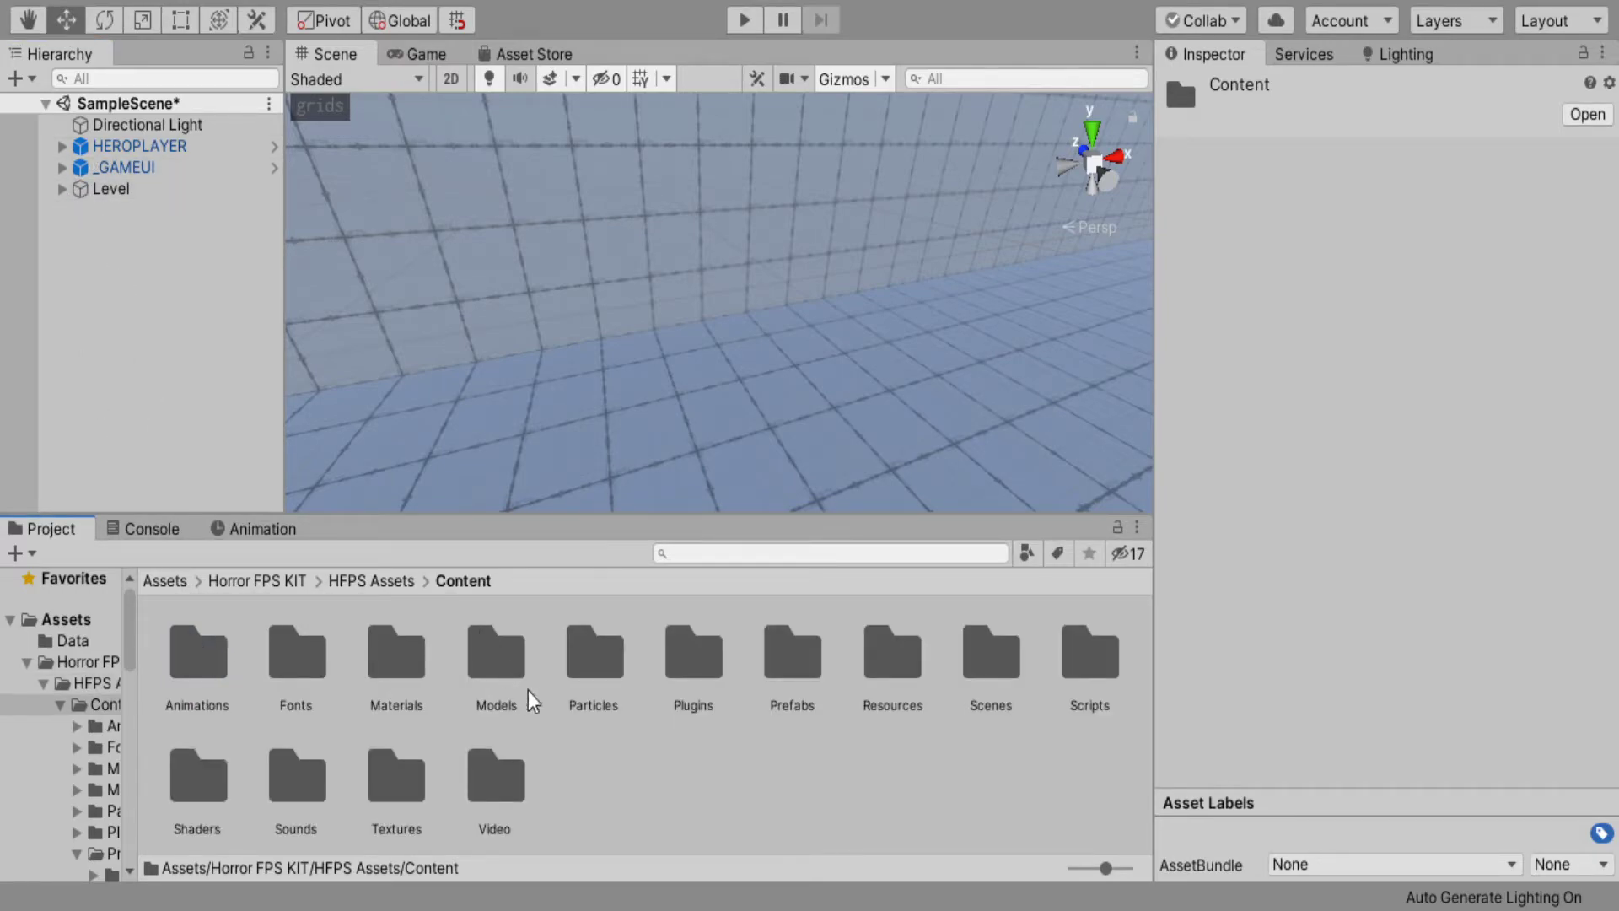
{"action": "double_click", "coordinate": [793, 657]}
{"action": "double_click", "coordinate": [361, 659]}
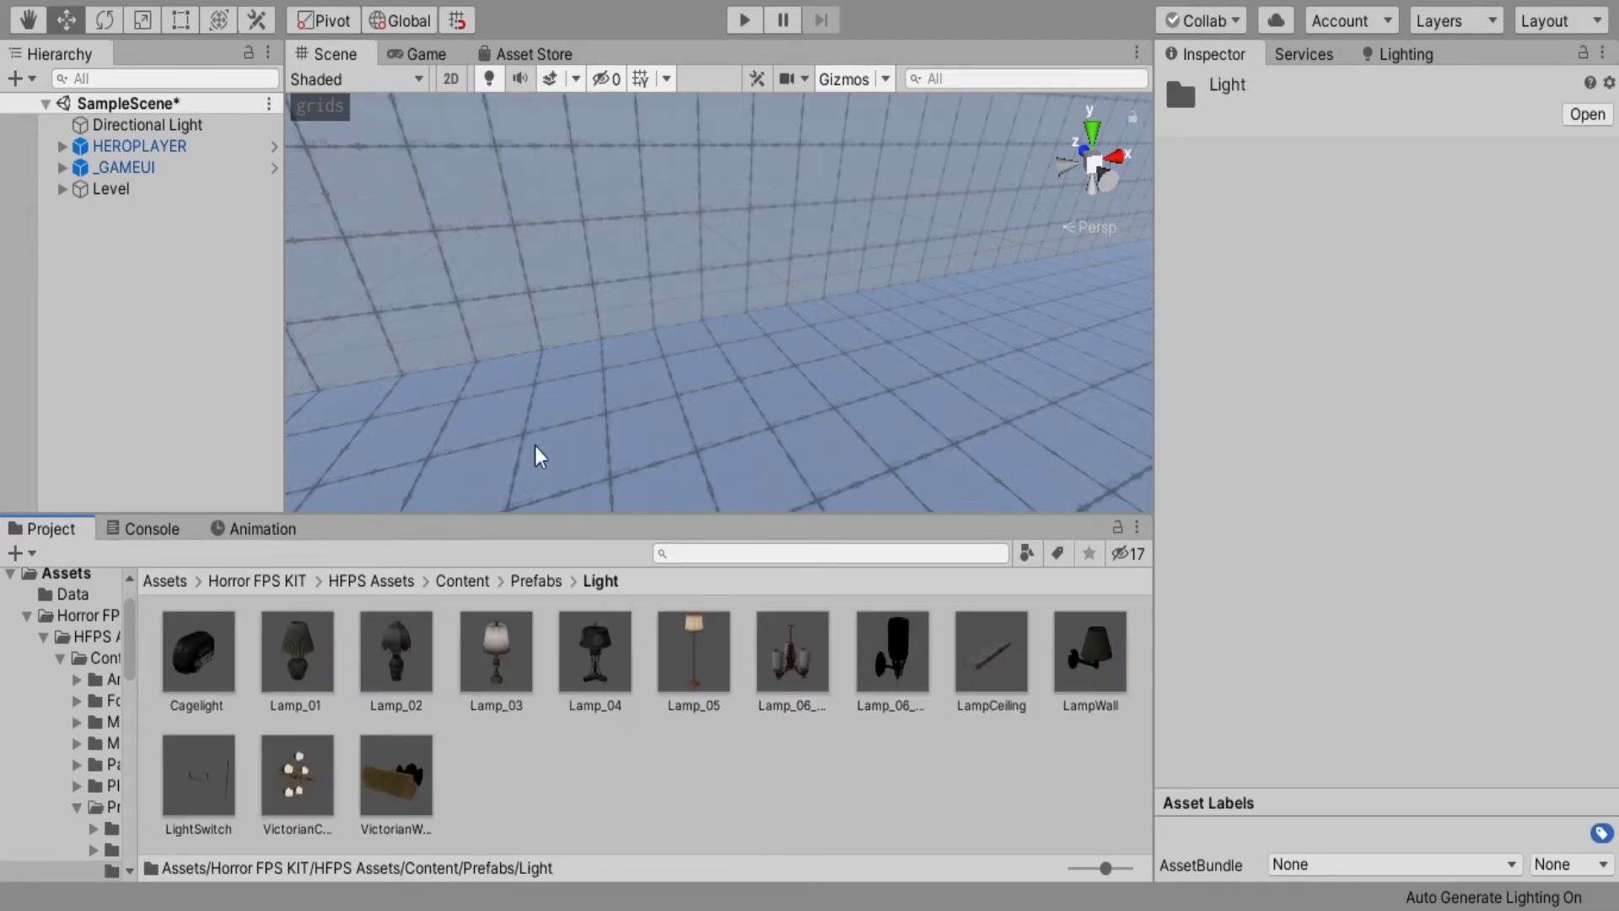
Step: Place the LightSwitch prefab on the room's long wall and focus the view on it
{"action": "right_click_drag", "start_coordinate": [535, 452], "coordinate": [434, 190]}
{"action": "key", "text": "s"}
{"action": "left_click_drag", "start_coordinate": [198, 774], "coordinate": [487, 384]}
{"action": "key", "text": "f"}
{"action": "key", "text": "e"}
{"action": "key", "text": "s"}
{"action": "right_click_drag", "start_coordinate": [488, 384], "coordinate": [434, 278]}
Step: Place a Cagelight prefab high on the long wall and duplicate it three times in a row along X, ending at X 0.15
{"action": "left_click_drag", "start_coordinate": [215, 647], "coordinate": [457, 268]}
{"action": "left_click_drag", "start_coordinate": [554, 258], "coordinate": [996, 260]}
{"action": "key", "text": "w"}
{"action": "key", "text": "ctrl+d"}
{"action": "key", "text": "ctrl+d"}
{"action": "key", "text": "ctrl+d"}
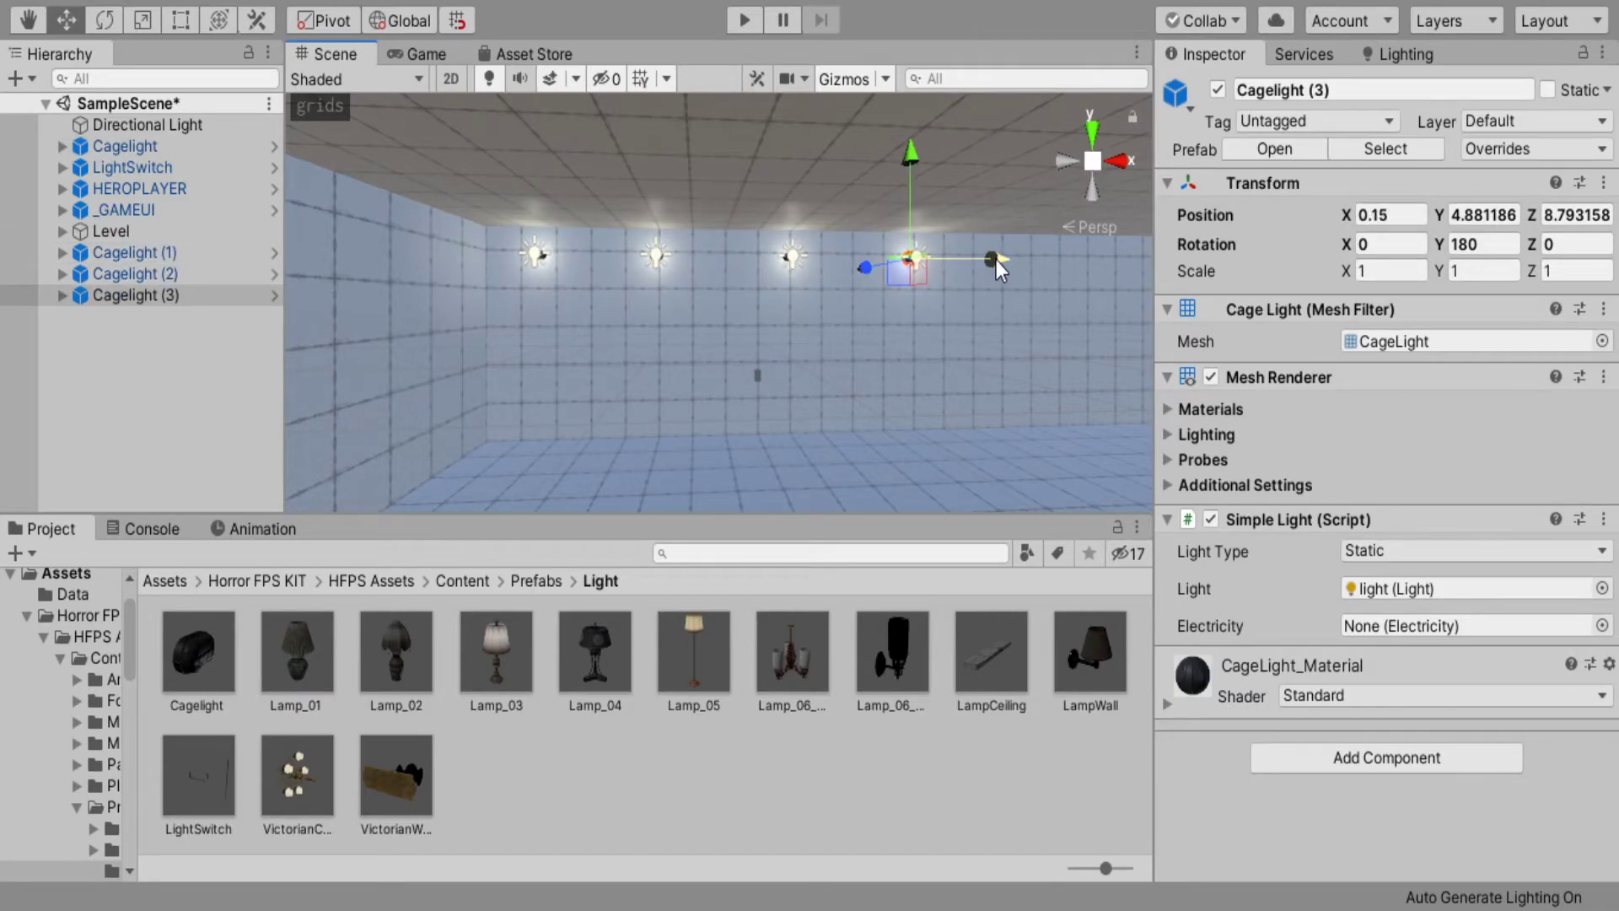
Step: Duplicate four more cage lights along the same wall, with the farthest one at X 19.19
{"action": "key", "text": "ctrl+d"}
{"action": "right_click_drag", "start_coordinate": [777, 271], "coordinate": [883, 275]}
{"action": "left_click_drag", "start_coordinate": [847, 272], "coordinate": [1272, 271]}
{"action": "key", "text": "ctrl+d"}
{"action": "key", "text": "ctrl+d"}
{"action": "key", "text": "ctrl+d"}
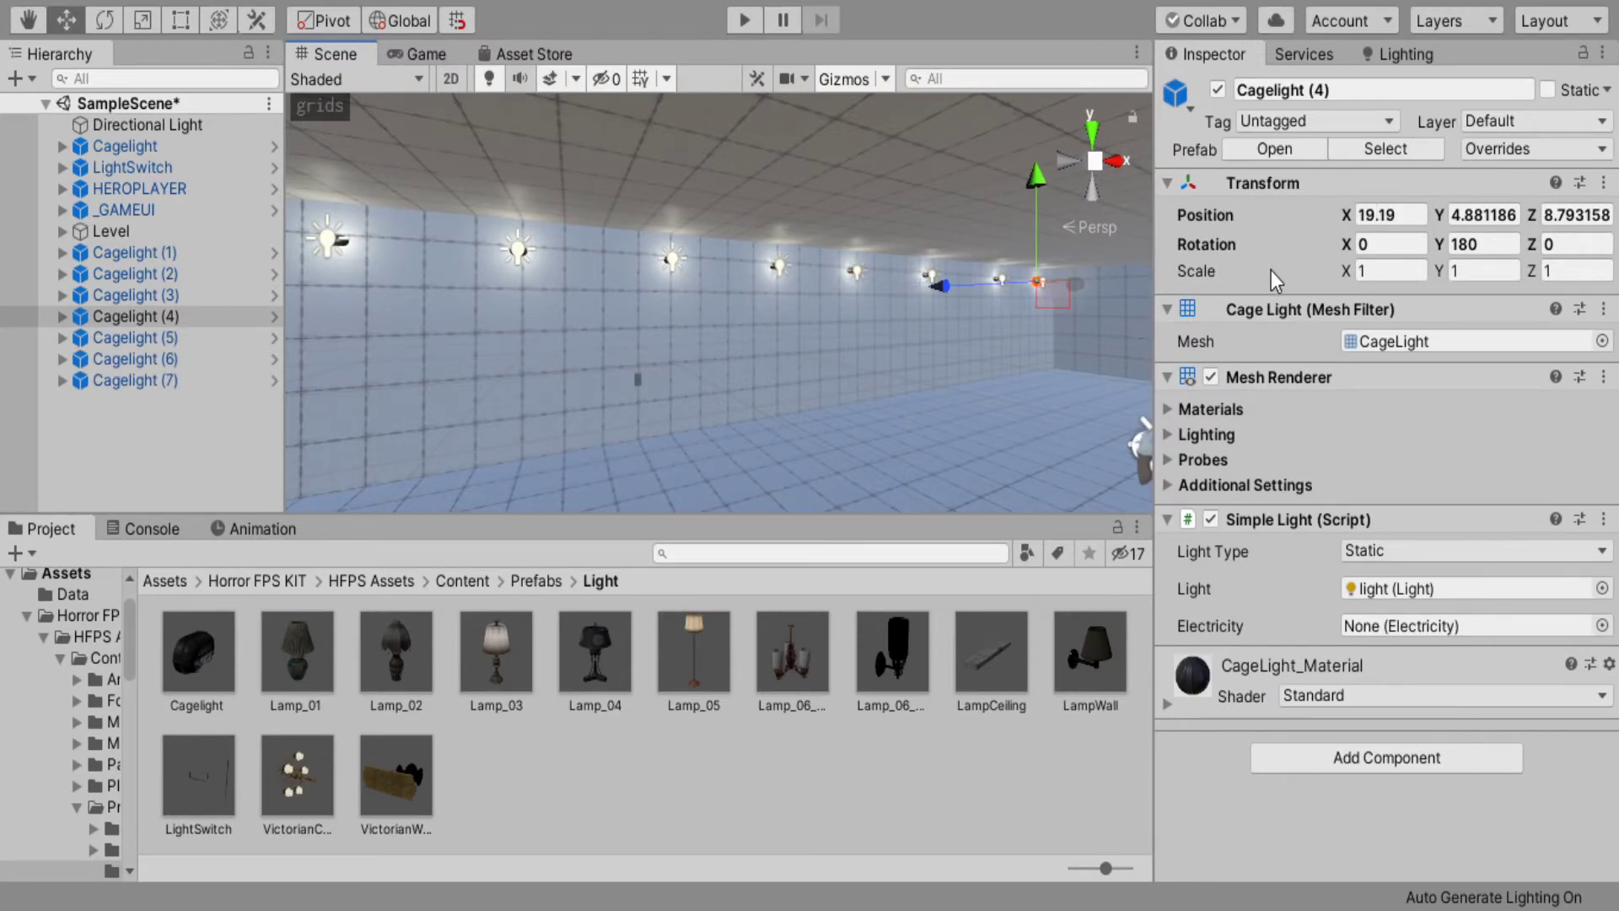
Step: Expand Level and nest Cagelight (1) through Cagelight (7) under Lights
{"action": "left_click", "coordinate": [100, 252]}
{"action": "left_click", "coordinate": [62, 231]}
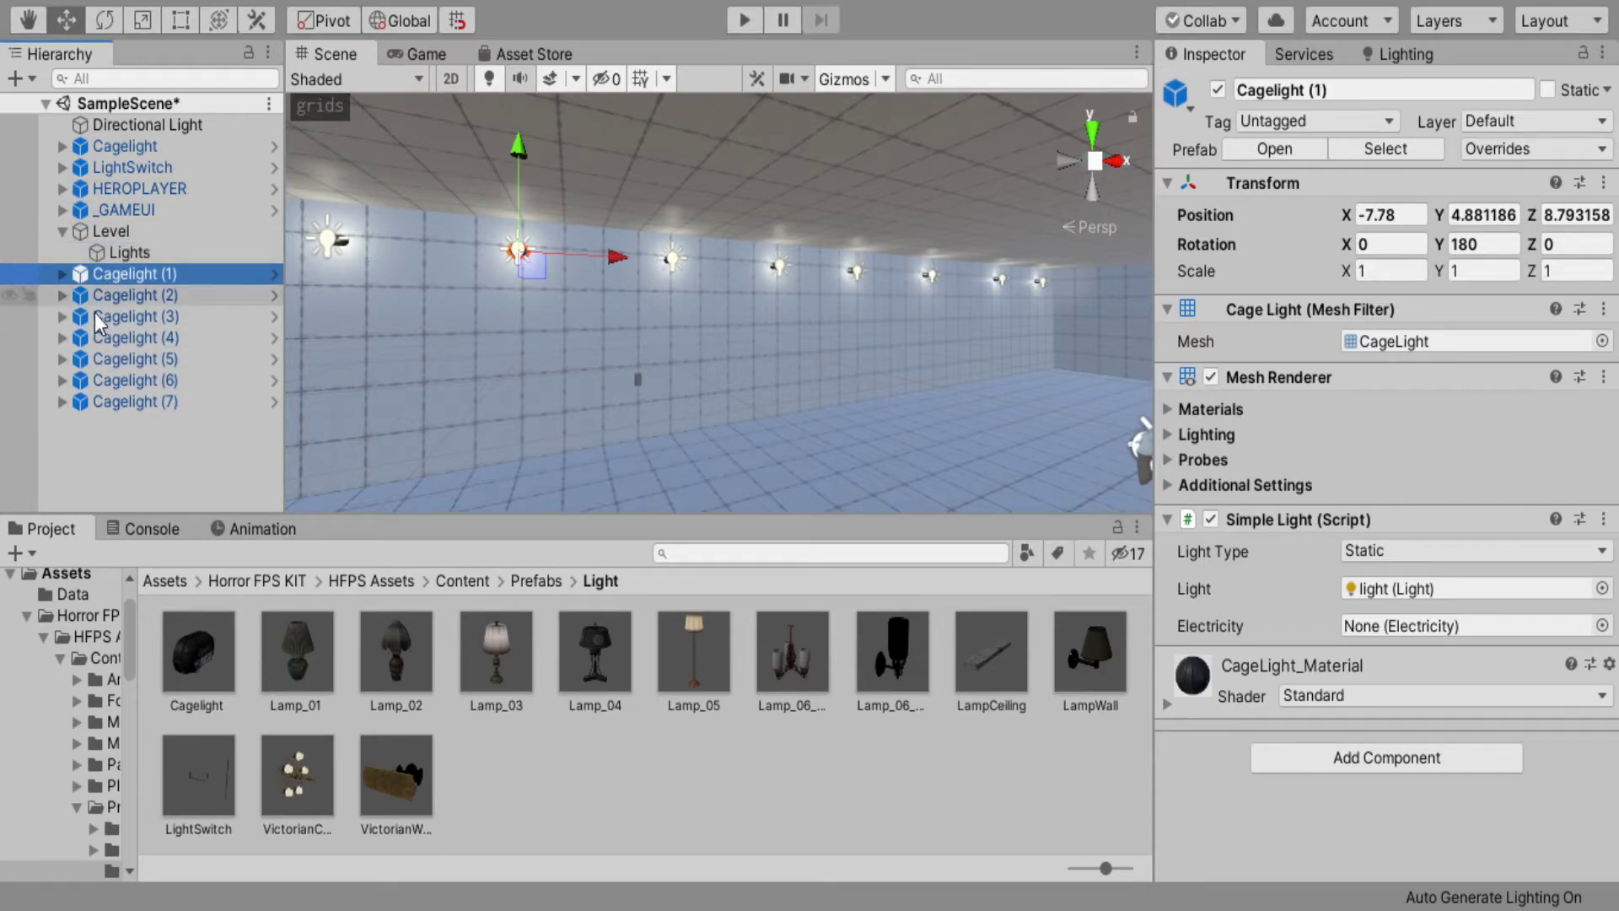
{"action": "left_click", "coordinate": [120, 400], "text": "shift"}
{"action": "left_click_drag", "start_coordinate": [120, 400], "coordinate": [121, 260]}
{"action": "left_click", "coordinate": [121, 253]}
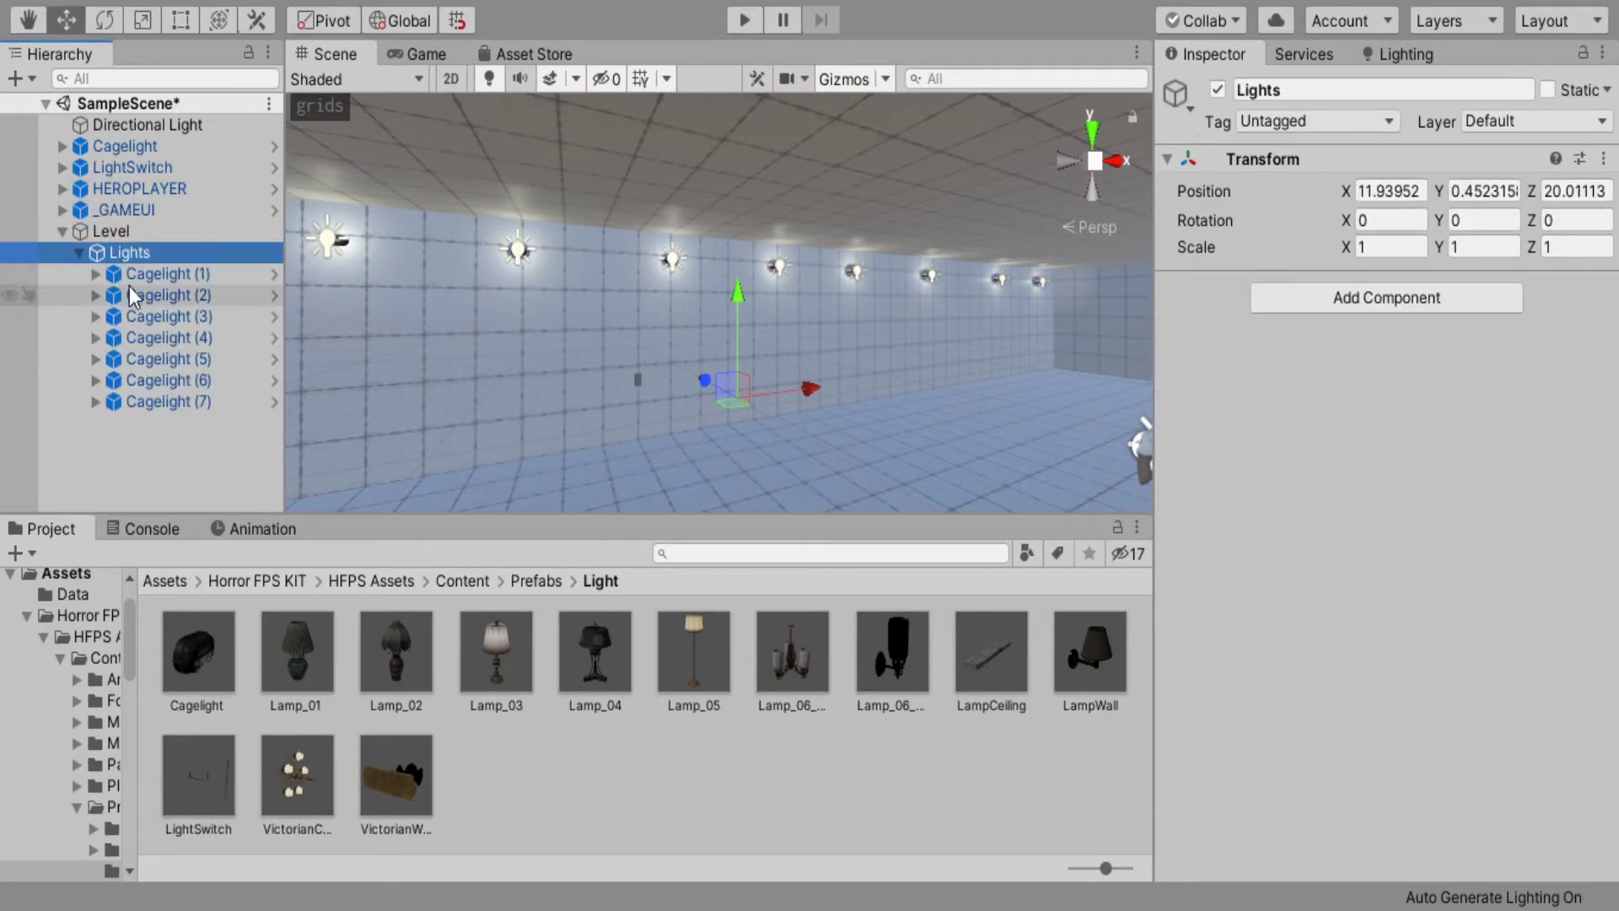
Step: Nest LightSwitch under Lights and move Cagelight (1) through Cagelight (7) into LightSwitch
{"action": "left_click_drag", "start_coordinate": [133, 165], "coordinate": [145, 262]}
{"action": "left_click", "coordinate": [149, 275]}
{"action": "left_click", "coordinate": [158, 403], "text": "shift"}
{"action": "left_click_drag", "start_coordinate": [159, 407], "coordinate": [160, 255]}
{"action": "left_click", "coordinate": [99, 251]}
{"action": "left_click", "coordinate": [140, 251]}
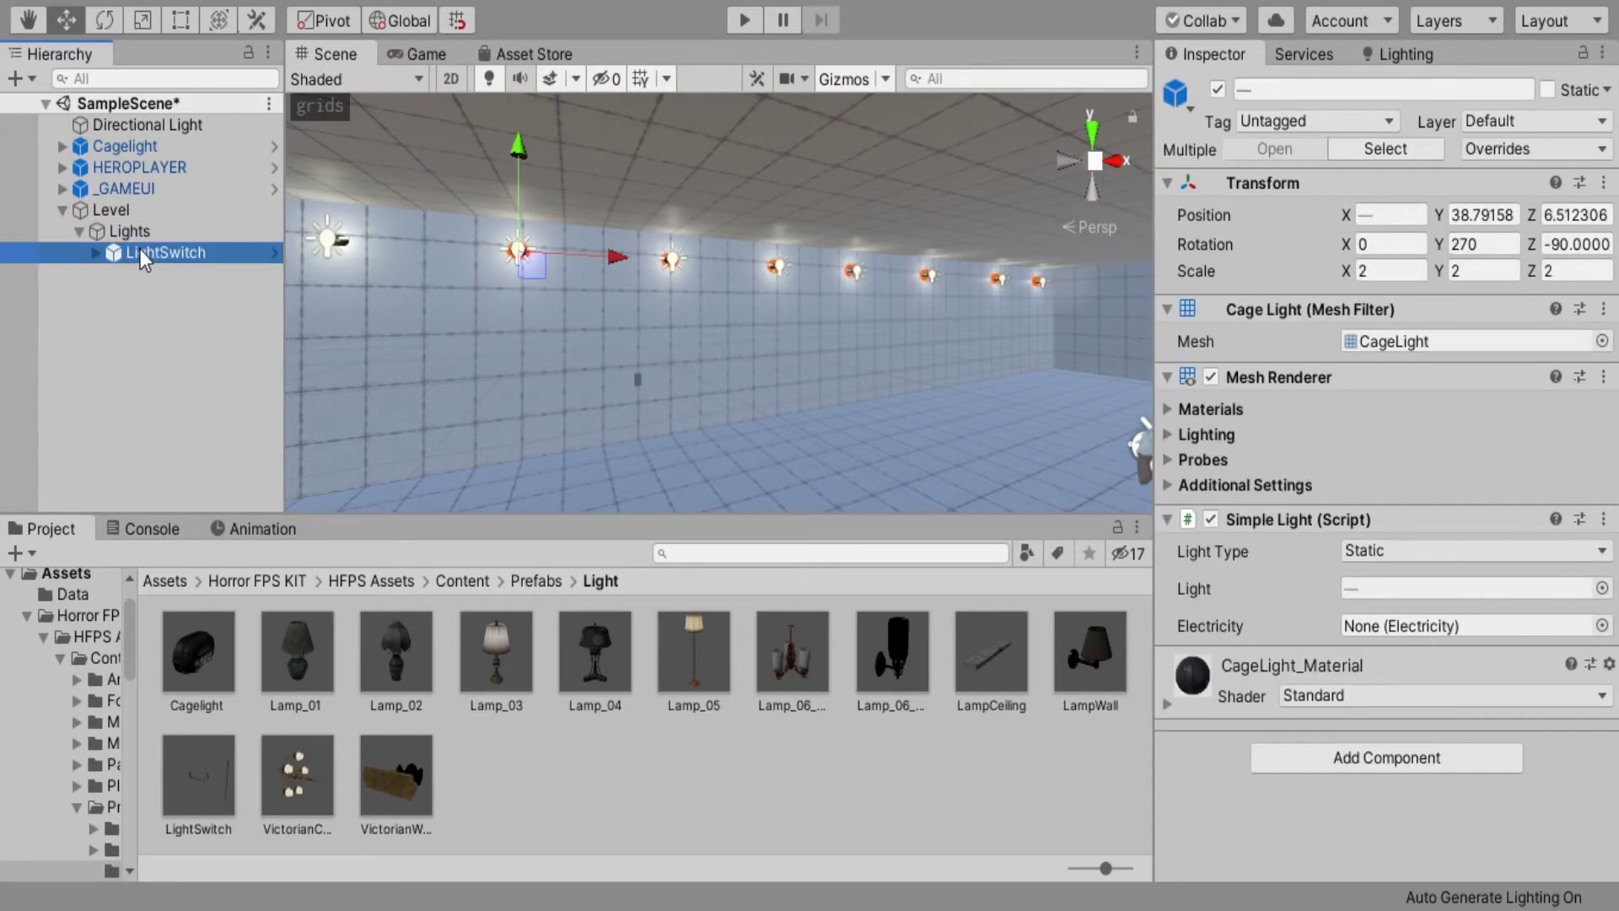
Step: Set Cagelight (1) through Cagelight (7) to the Switch Controlled light type and assign LightSwitch as their Interactive Light
{"action": "left_click", "coordinate": [96, 253]}
{"action": "left_click", "coordinate": [181, 294]}
{"action": "left_click", "coordinate": [177, 424], "text": "shift"}
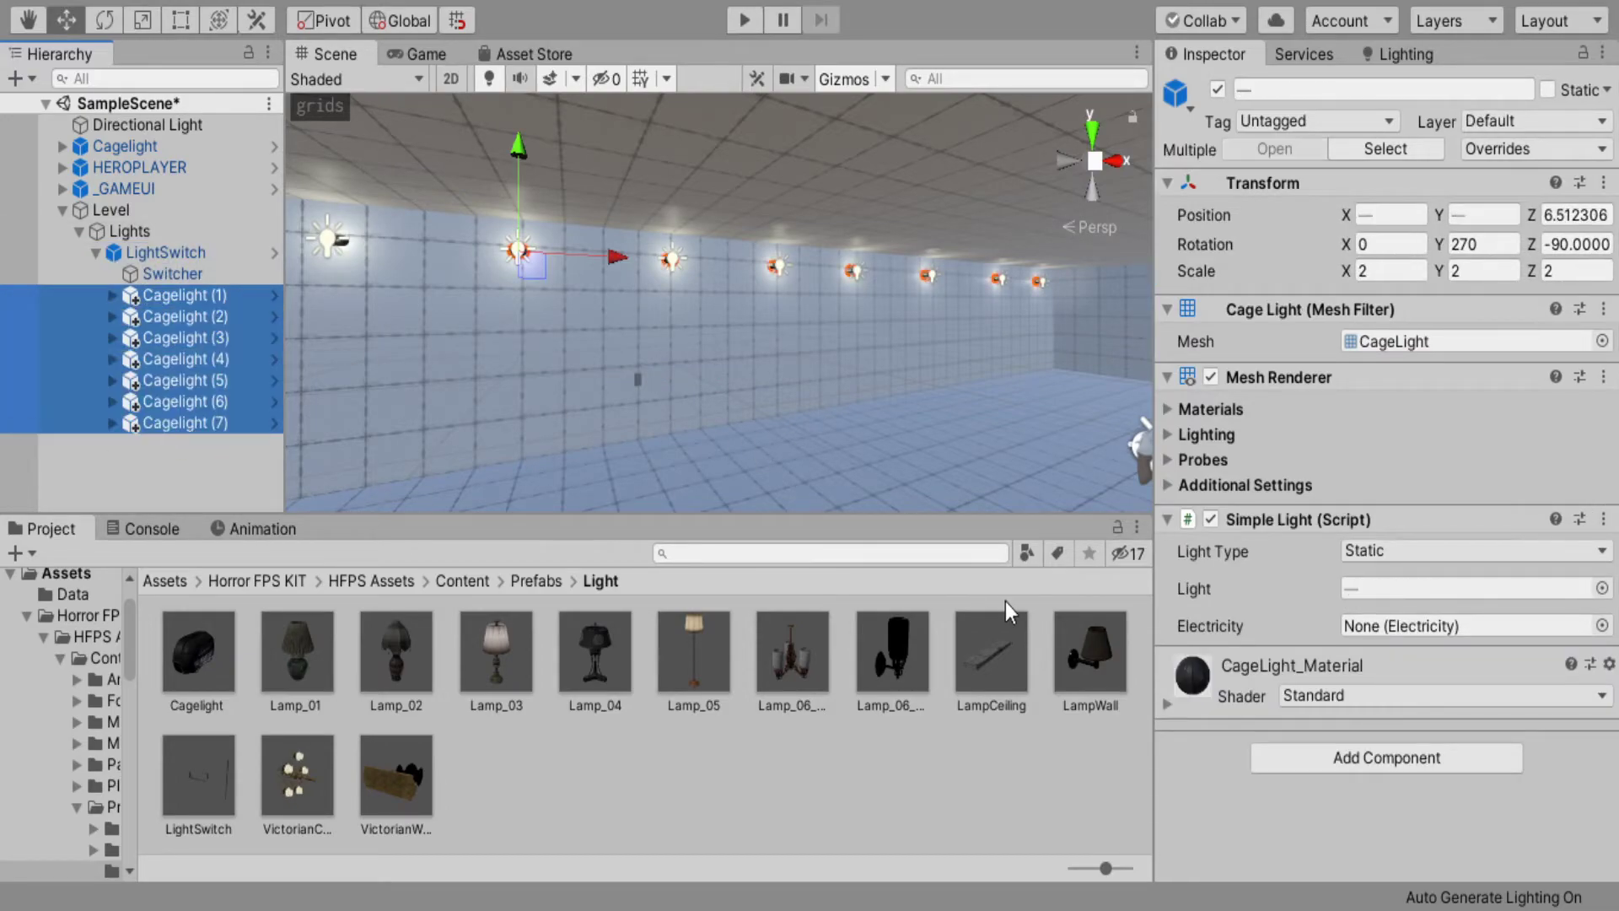
{"action": "left_click", "coordinate": [1379, 557]}
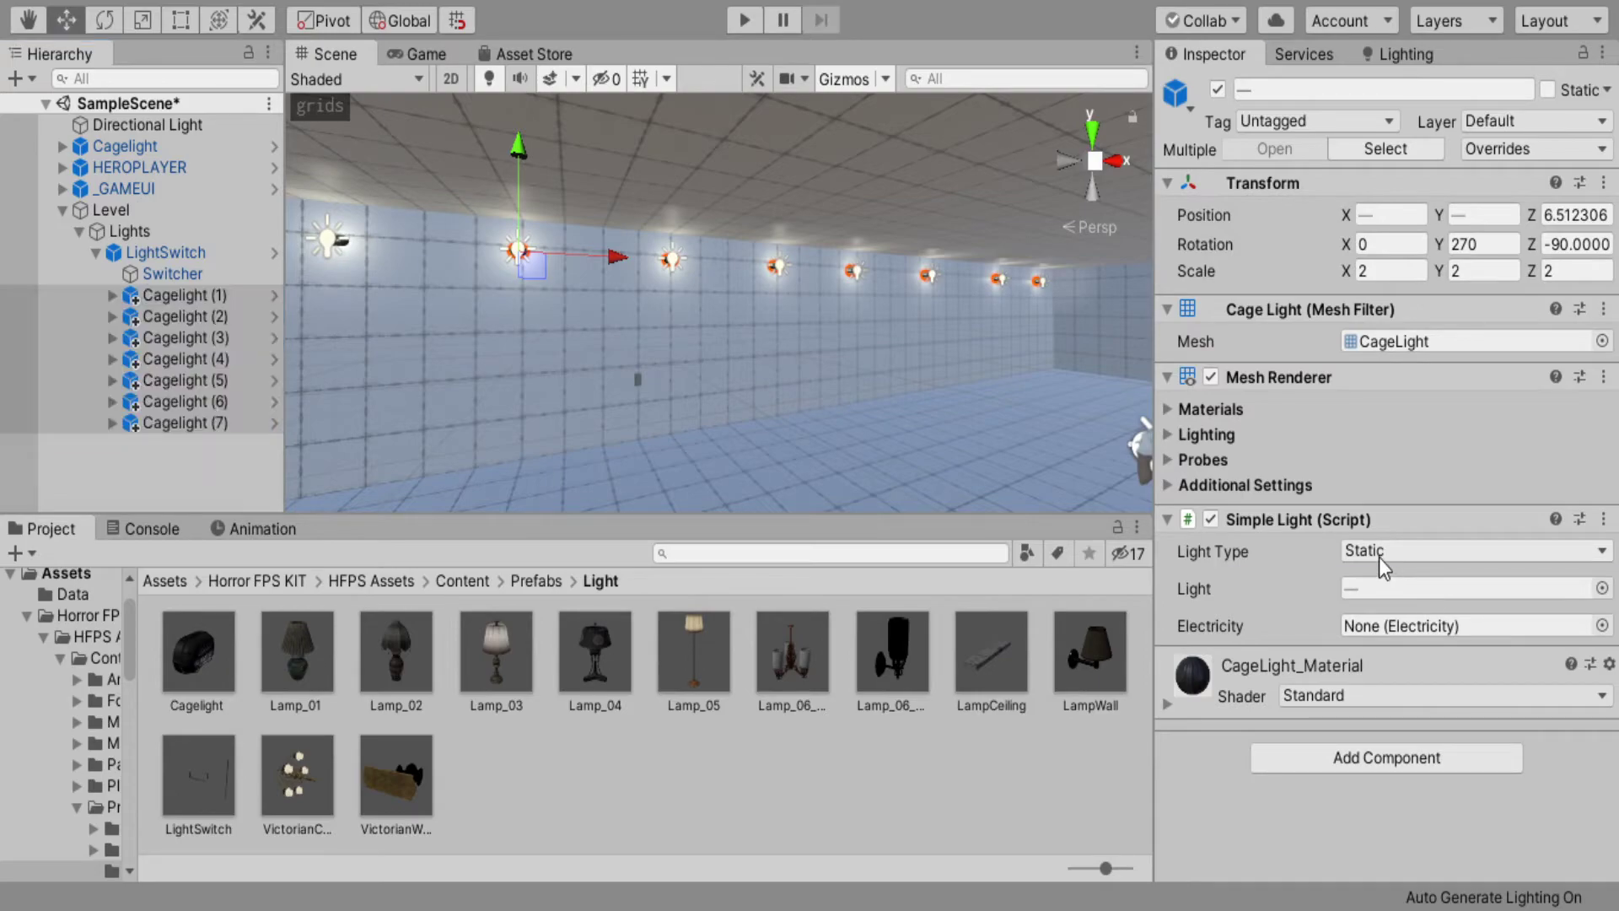
{"action": "left_click", "coordinate": [1397, 604]}
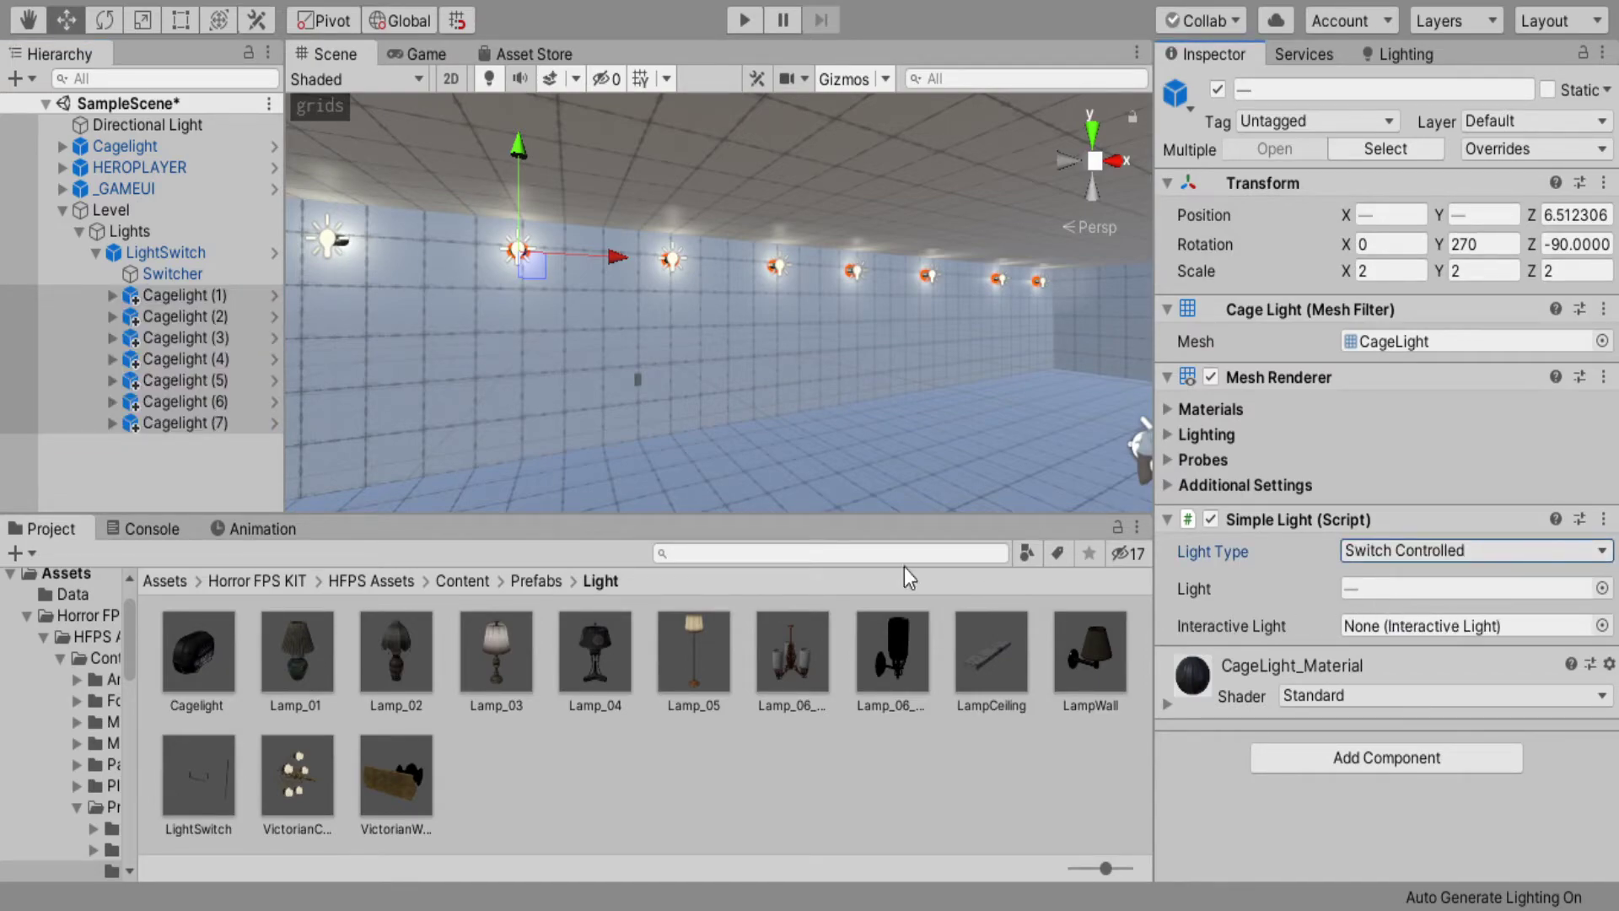
{"action": "left_click_drag", "start_coordinate": [145, 263], "coordinate": [1402, 625]}
Step: Playtest the scene by walking to the wall switch and toggling the cage lights, and return to the Scene view
{"action": "left_click", "coordinate": [427, 53]}
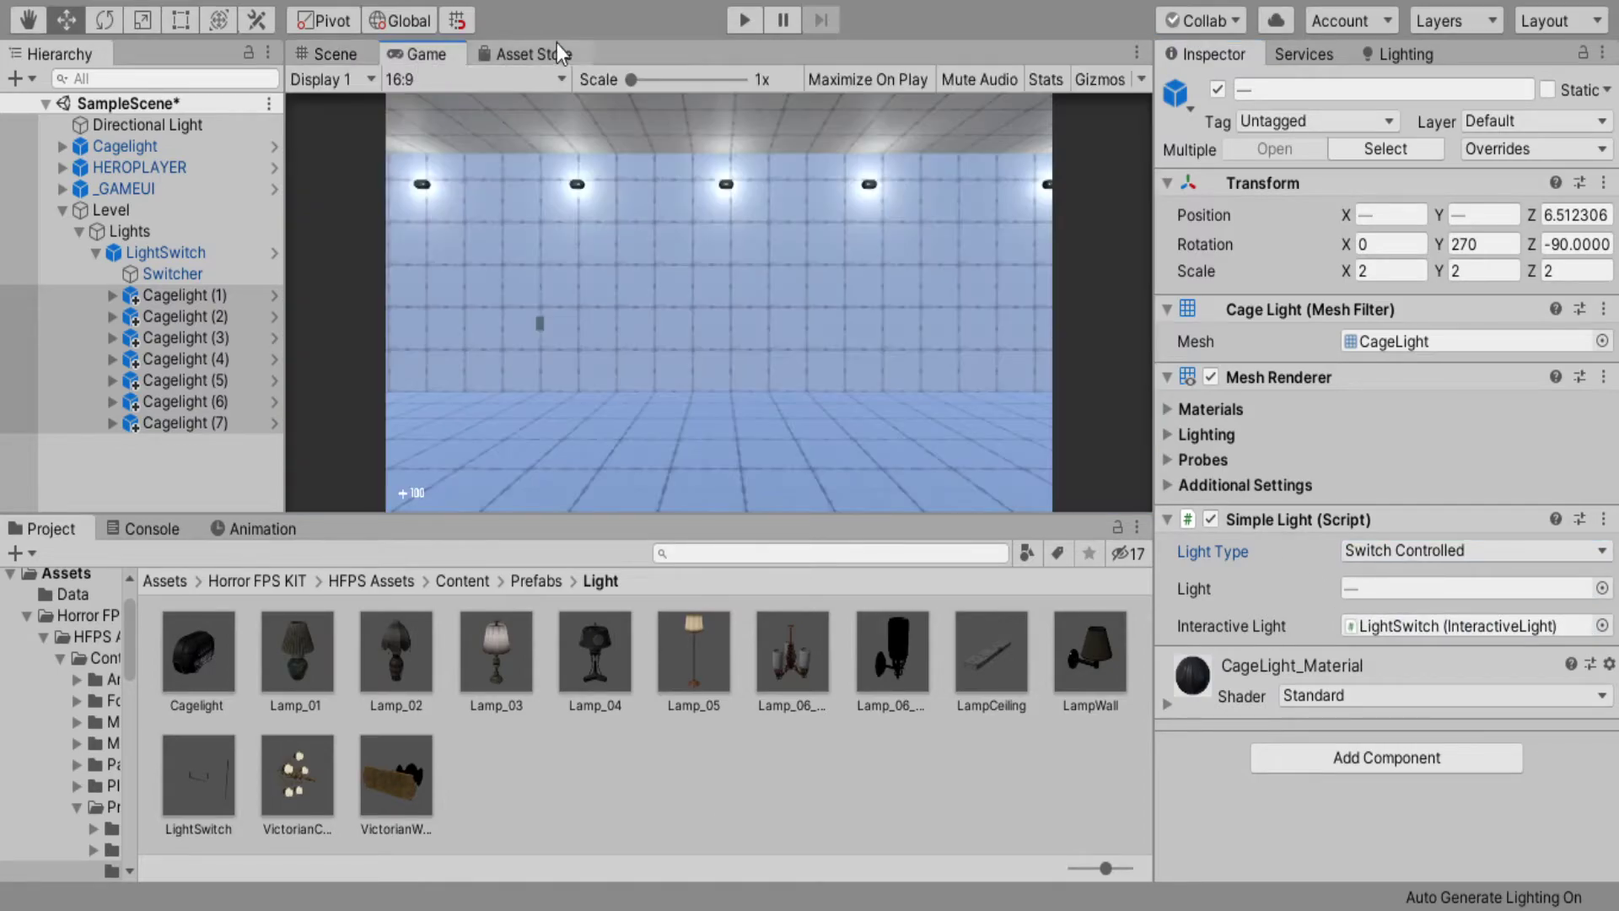
{"action": "left_click", "coordinate": [747, 19]}
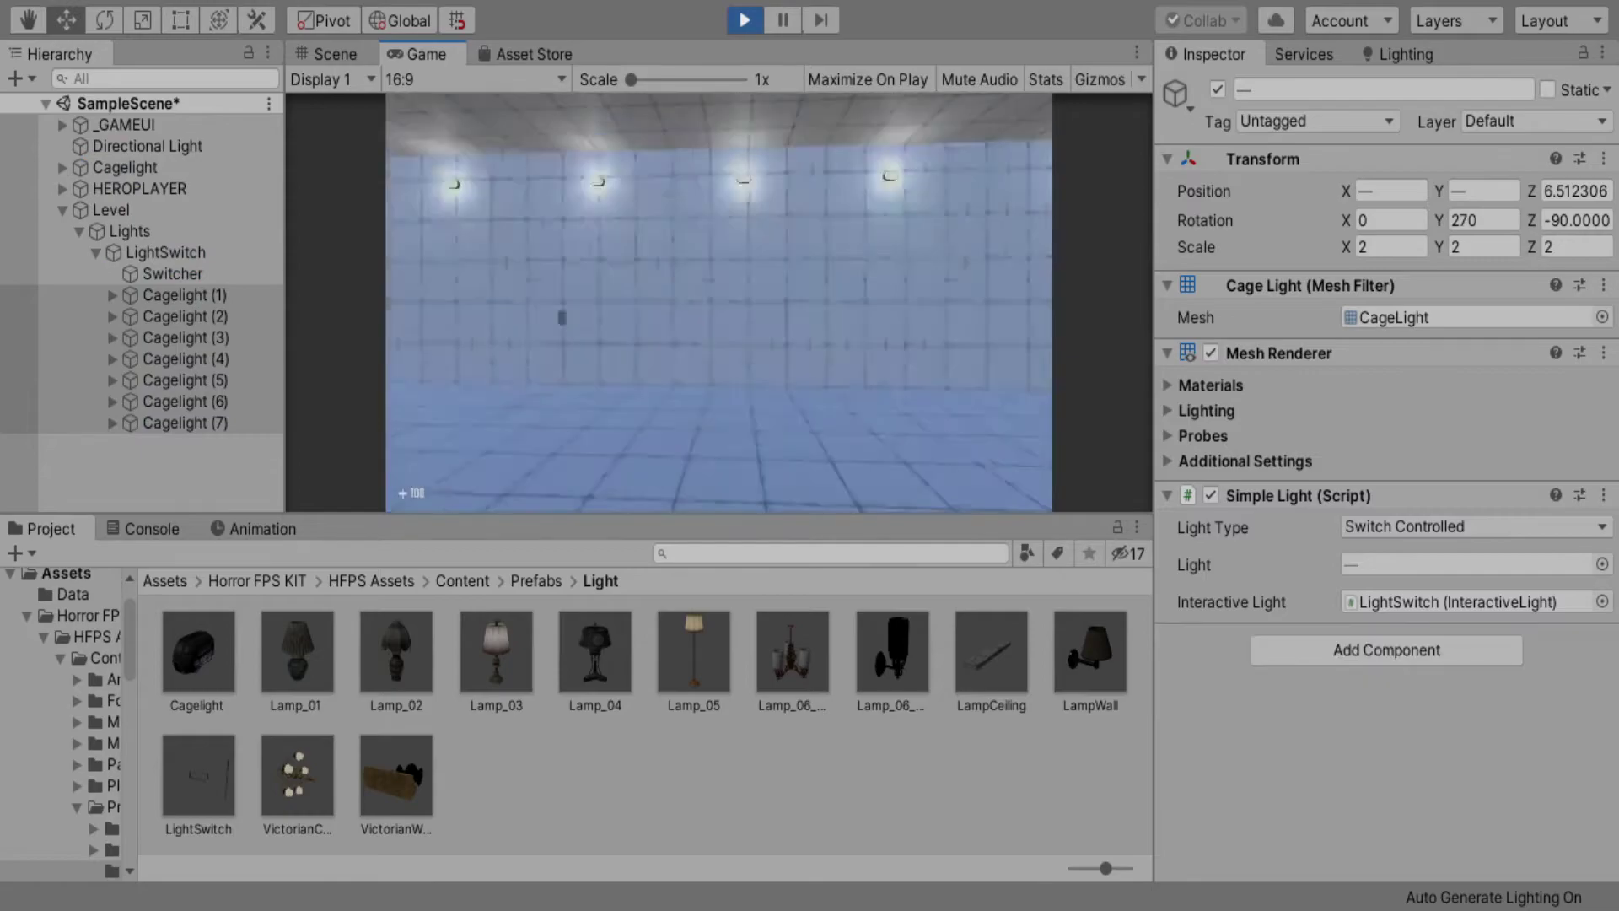
{"action": "key", "text": "w"}
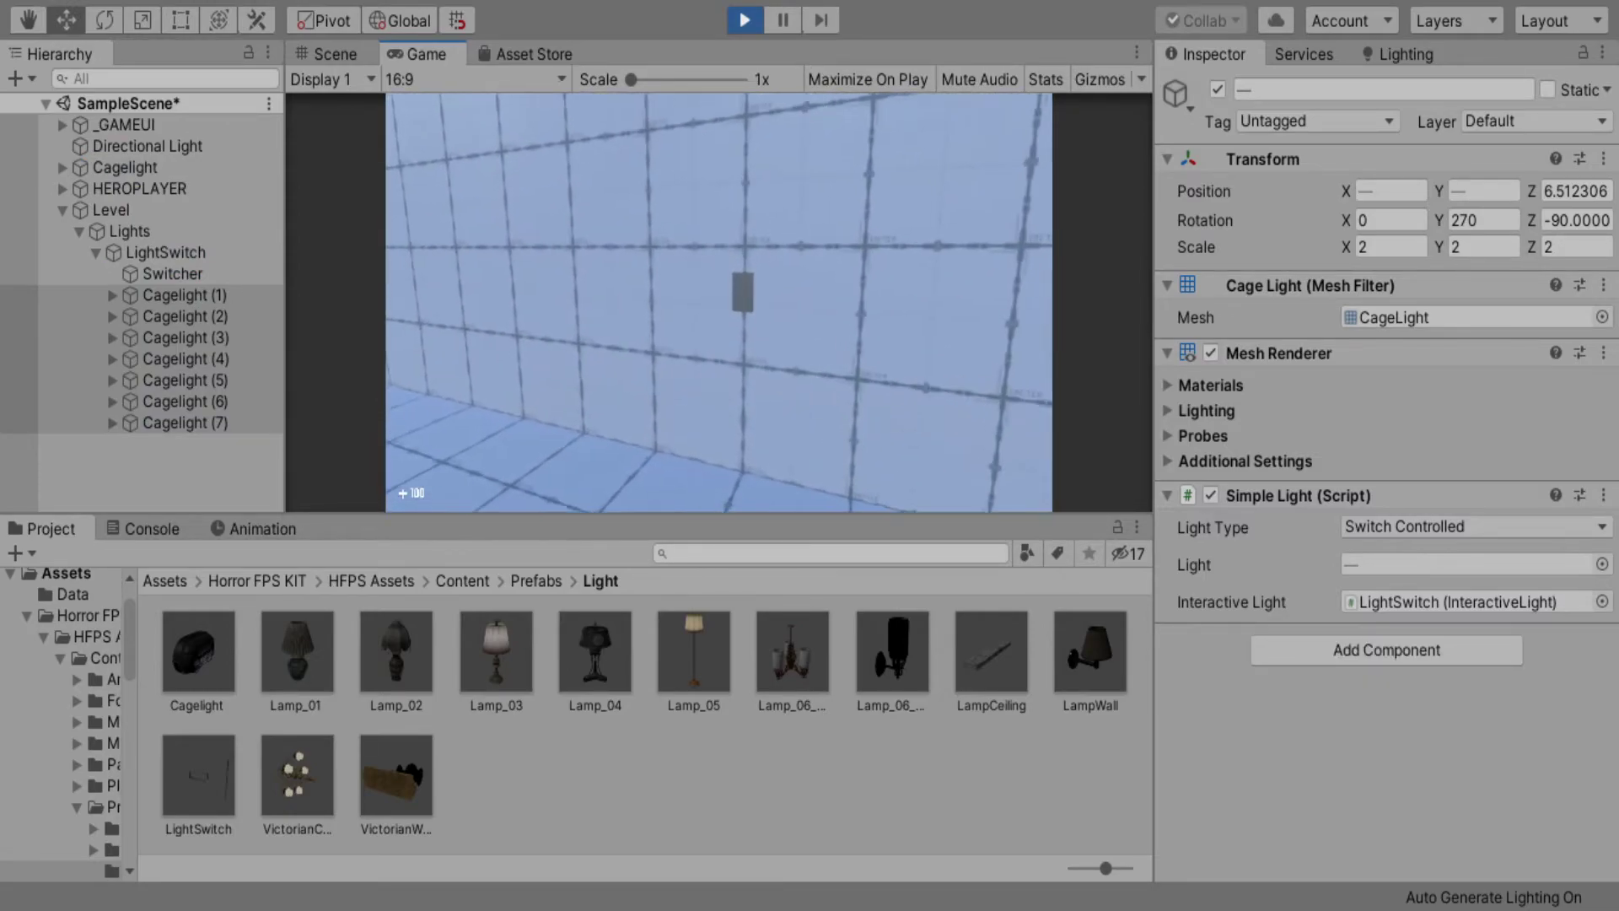
{"action": "key", "text": "e"}
{"action": "key", "text": "s"}
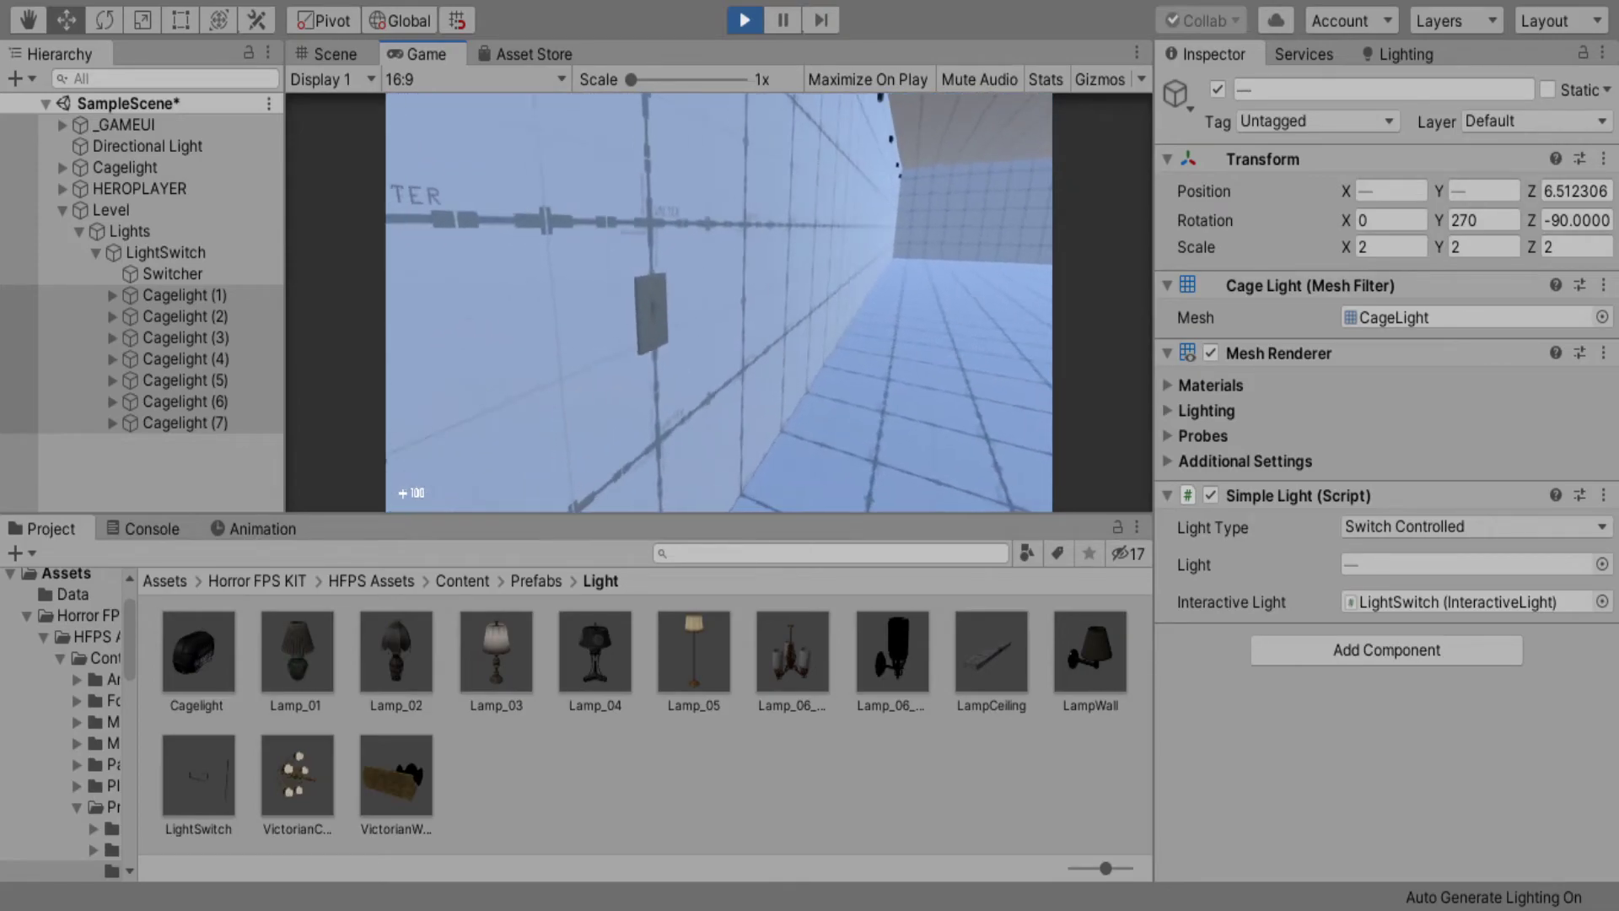
{"action": "key", "text": "e"}
{"action": "key", "text": "e"}
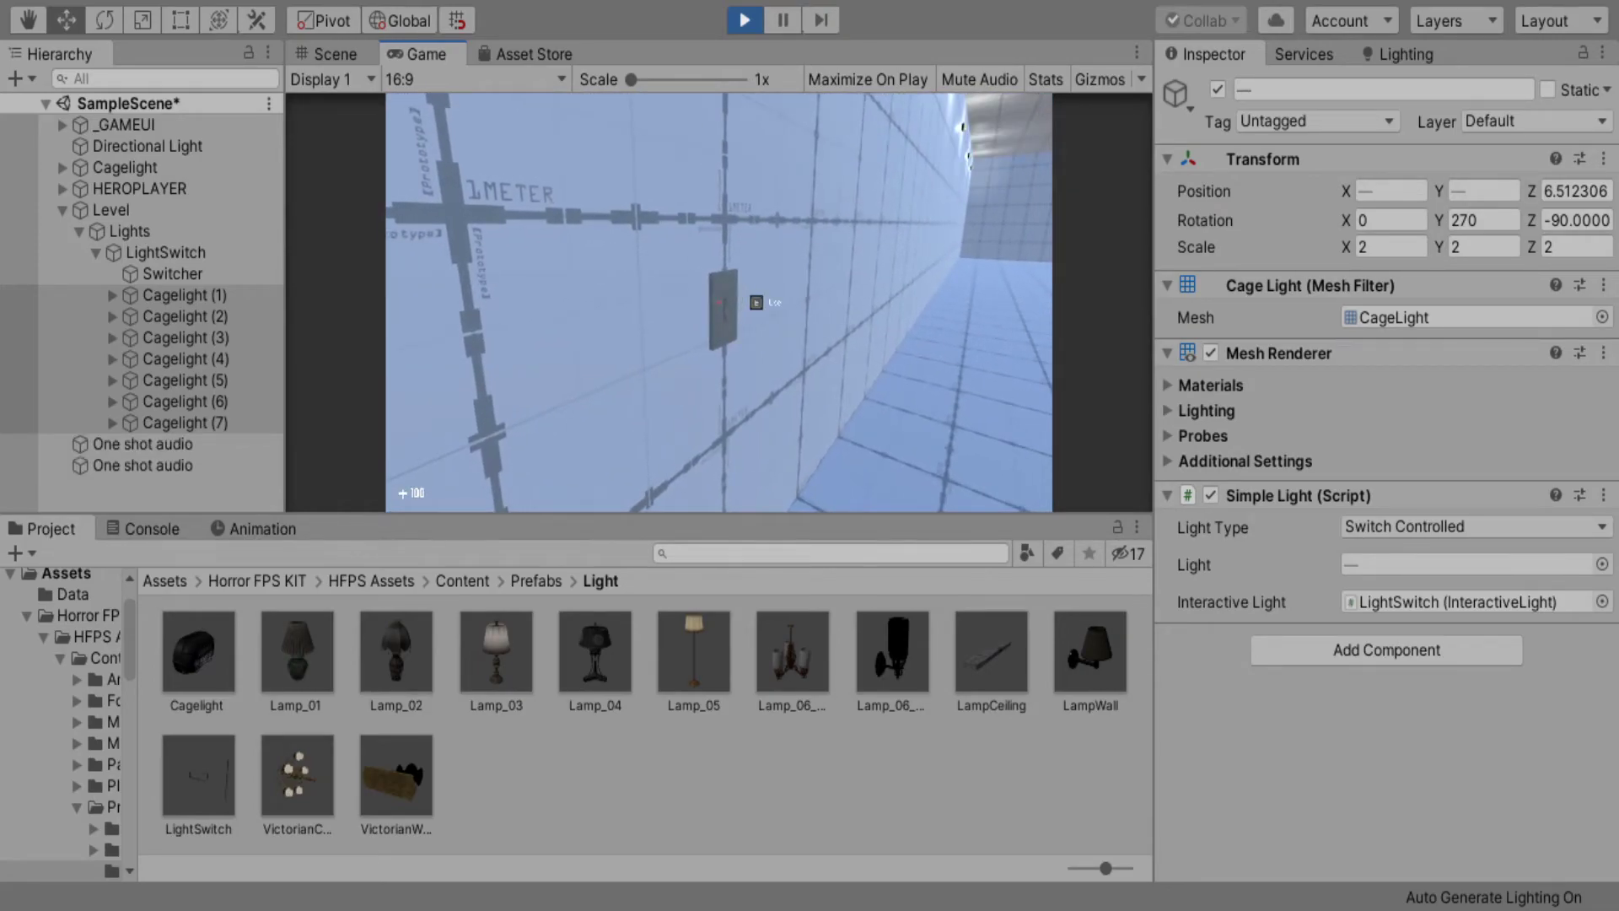
{"action": "key", "text": "ctrl+p"}
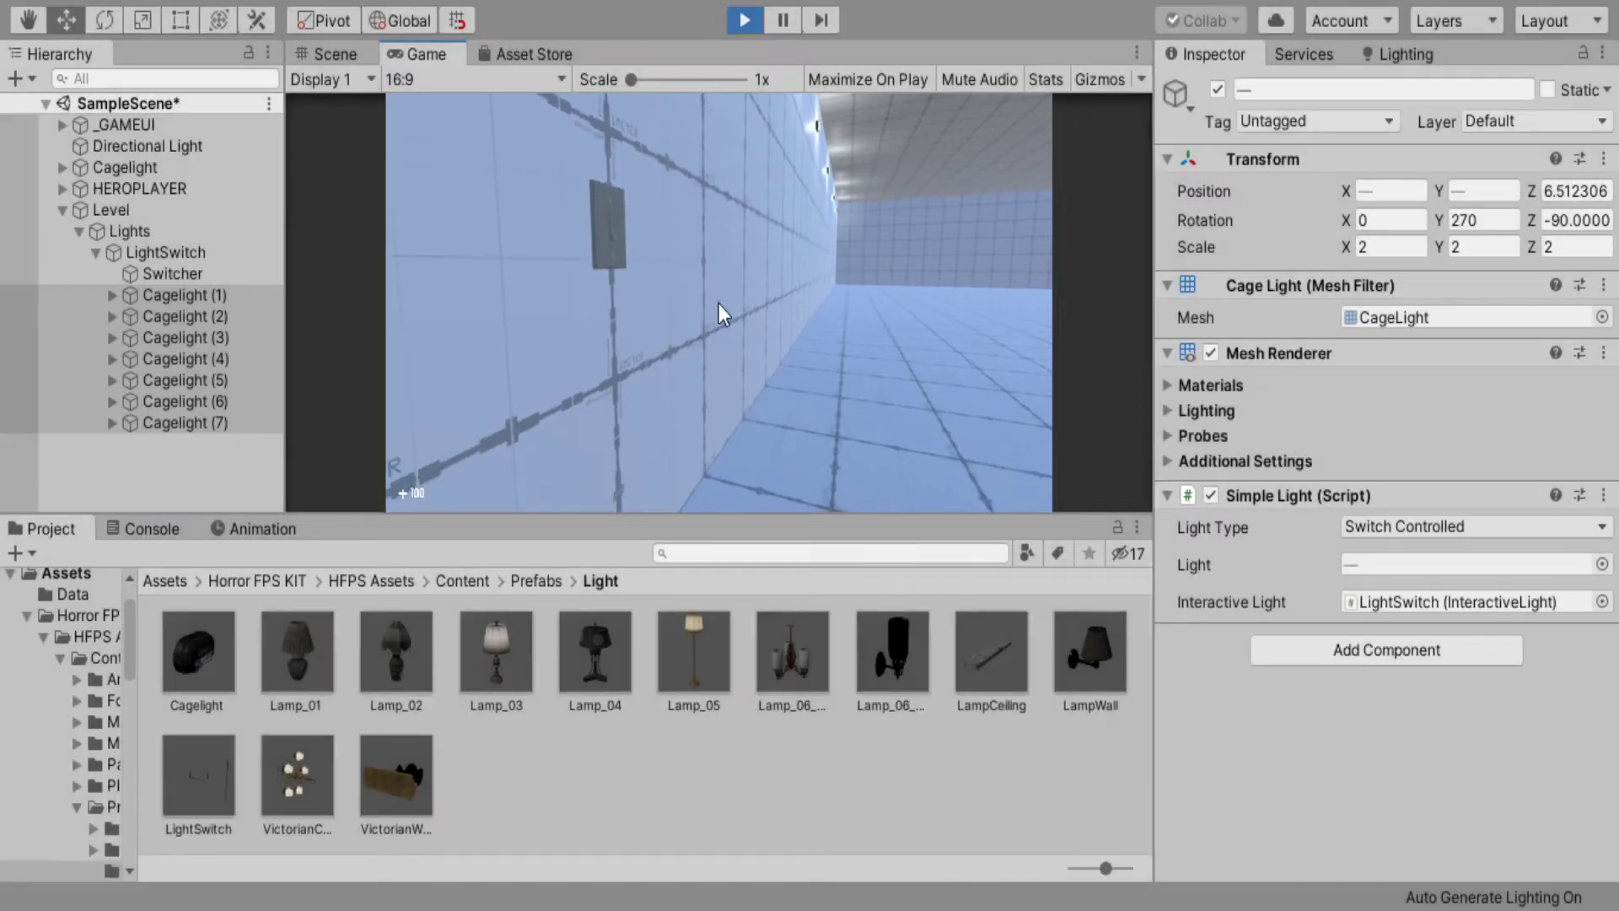
{"action": "left_click", "coordinate": [331, 53]}
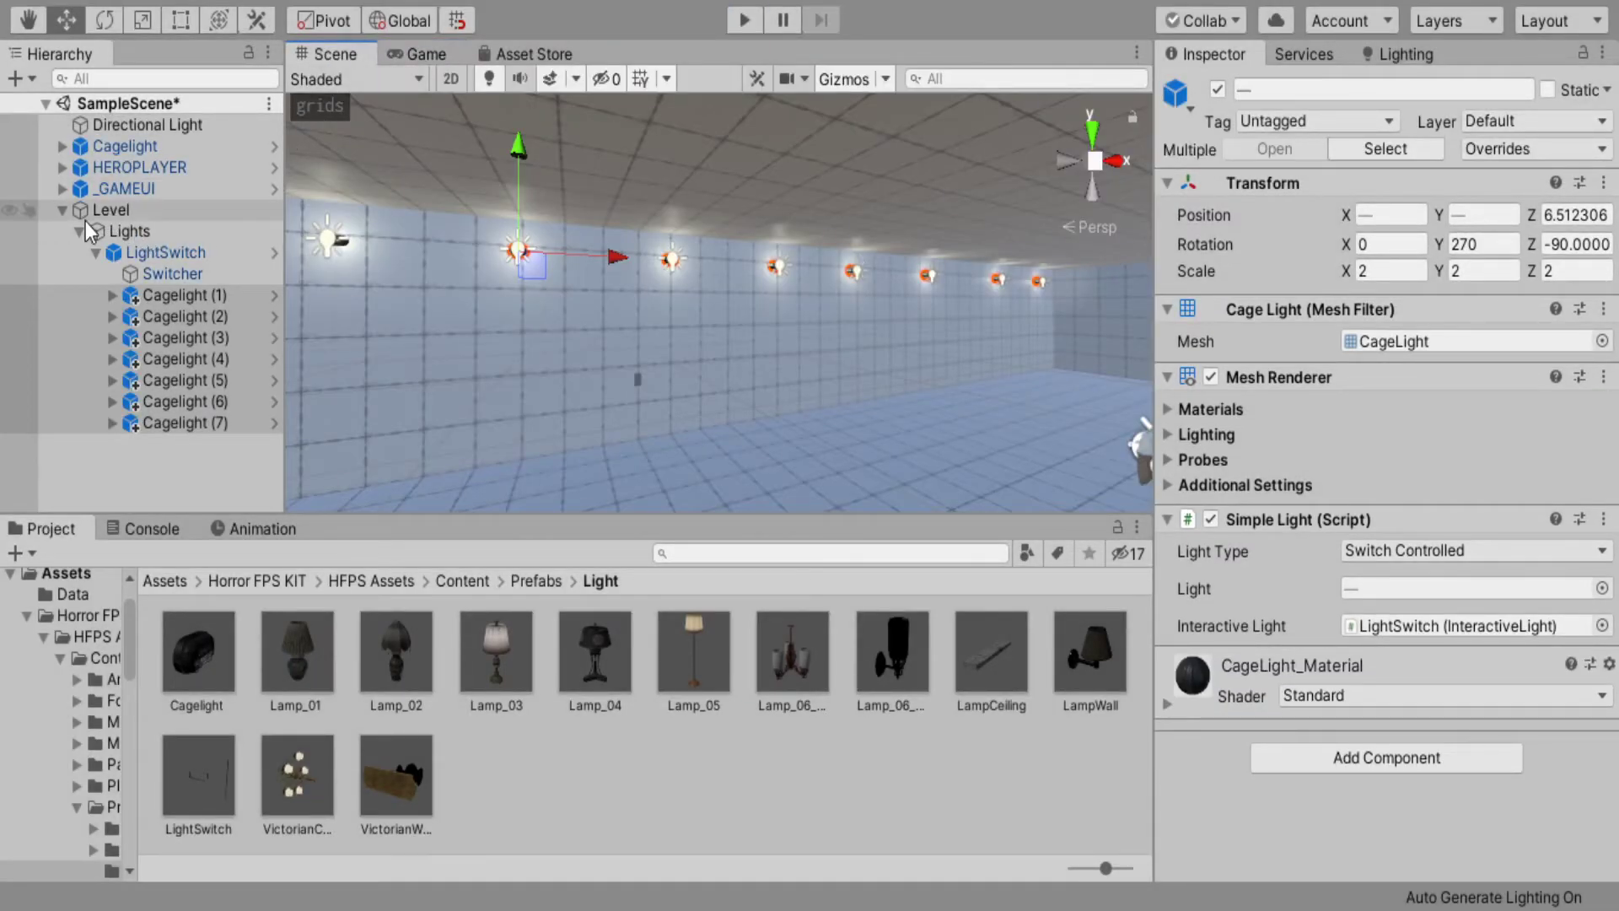
Step: Collapse LightSwitch under Lights and rename it as Switch1
{"action": "left_click", "coordinate": [95, 252]}
{"action": "left_click", "coordinate": [148, 253]}
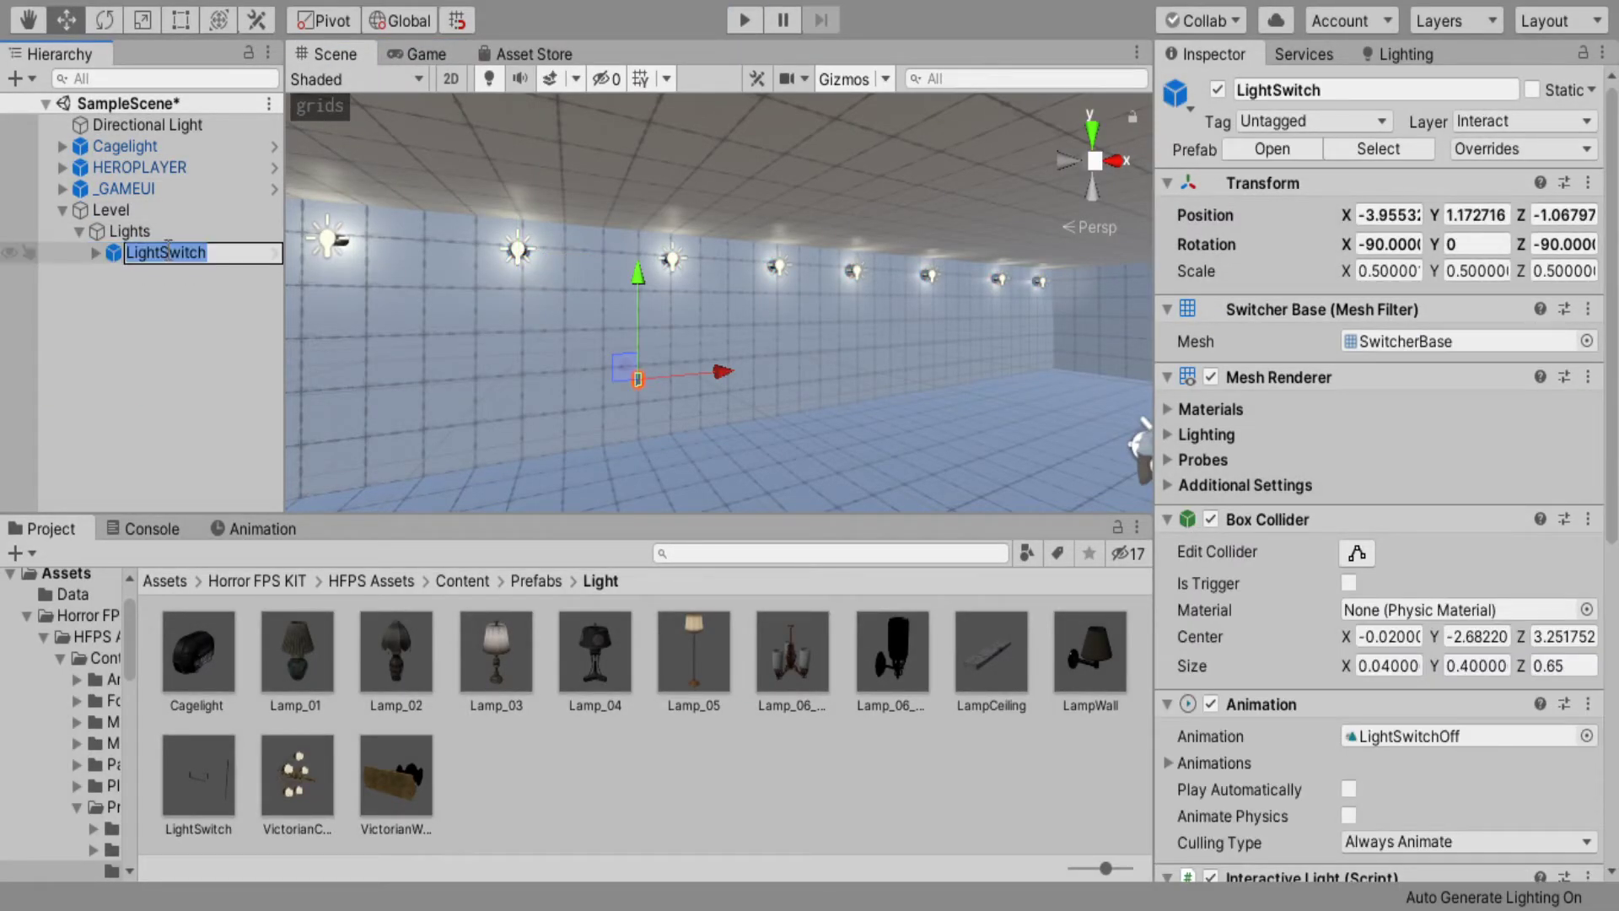
{"action": "type", "text": "Switc"}
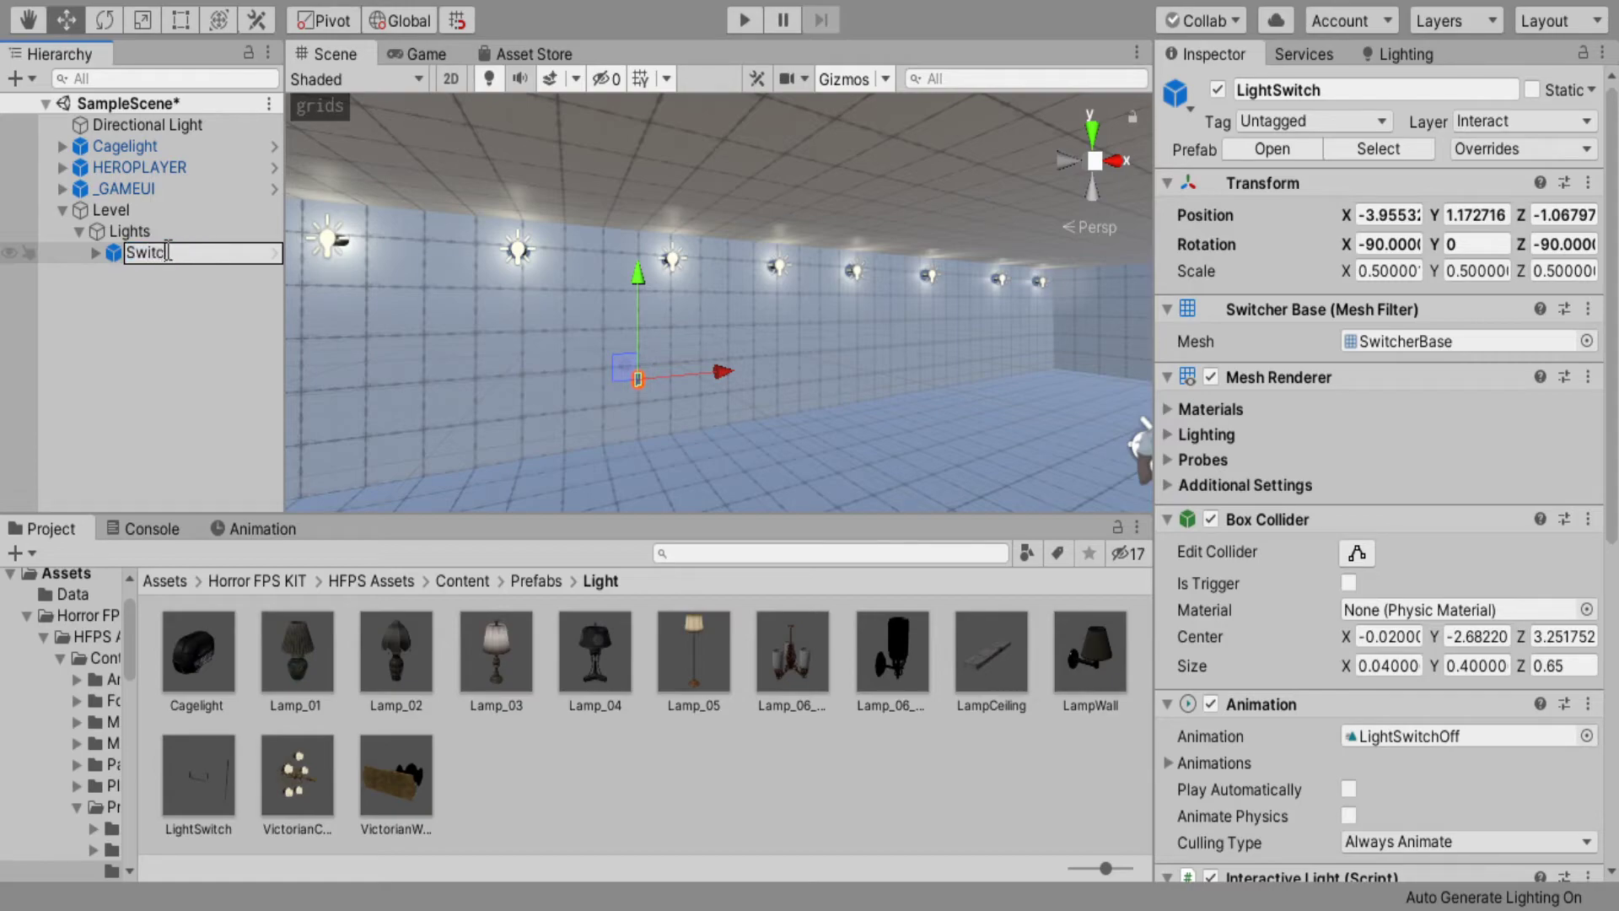
{"action": "type", "text": "h1"}
{"action": "key", "text": "Return"}
Step: Unpack the Switch1 prefab instance under Lights into a regular object
{"action": "left_click", "coordinate": [122, 234]}
{"action": "left_click", "coordinate": [130, 249]}
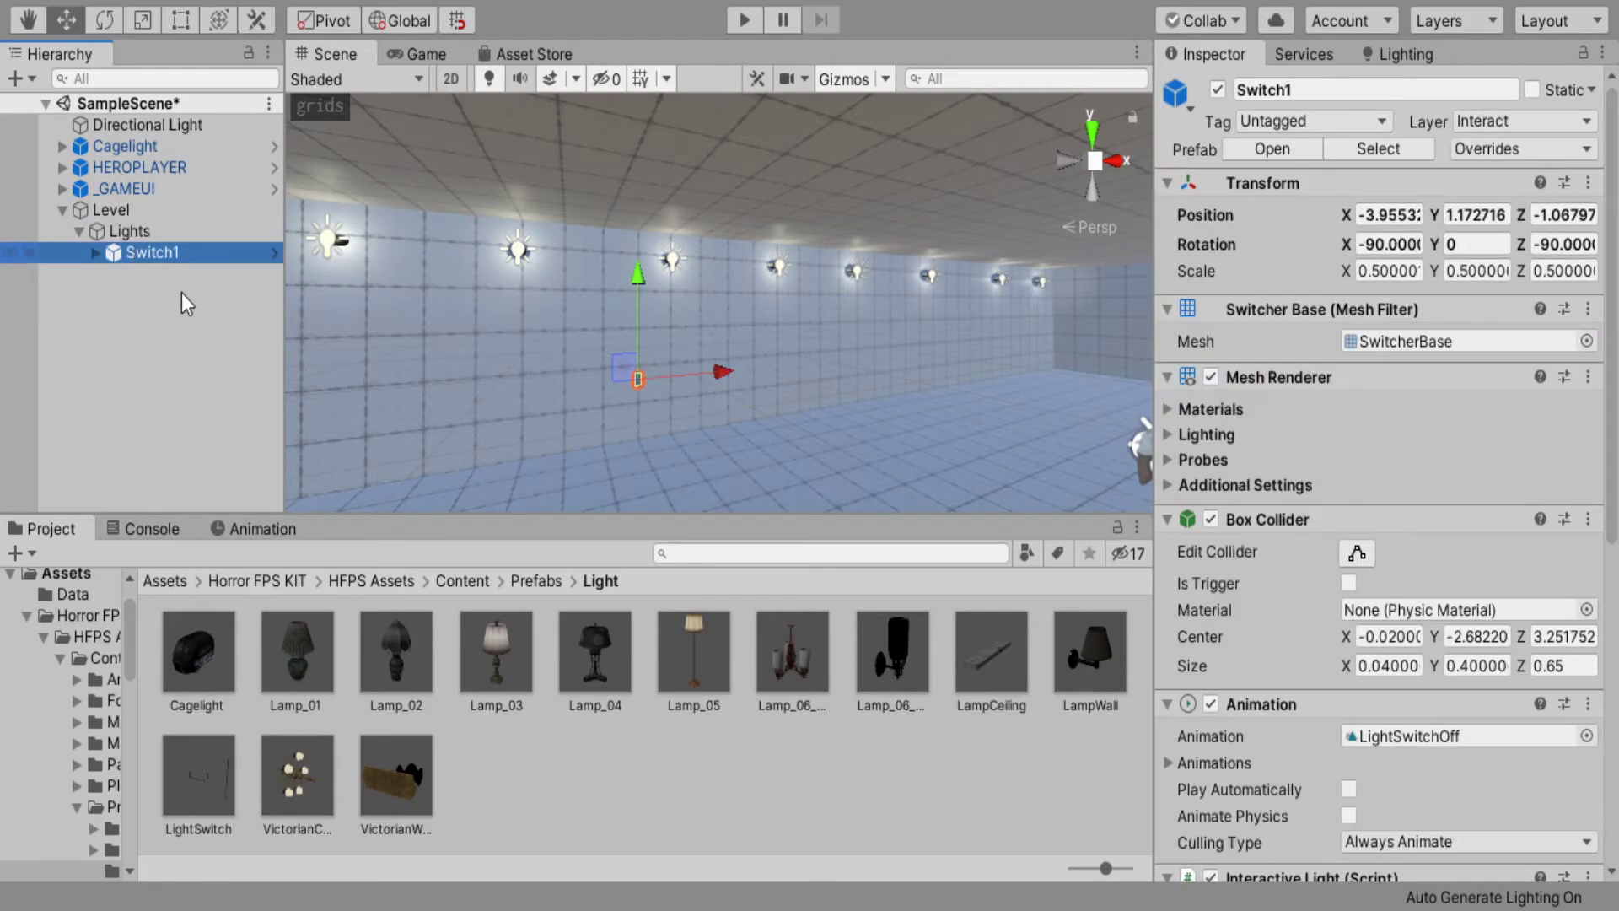
{"action": "left_click", "coordinate": [300, 572]}
{"action": "left_click", "coordinate": [110, 228]}
{"action": "left_click", "coordinate": [131, 249]}
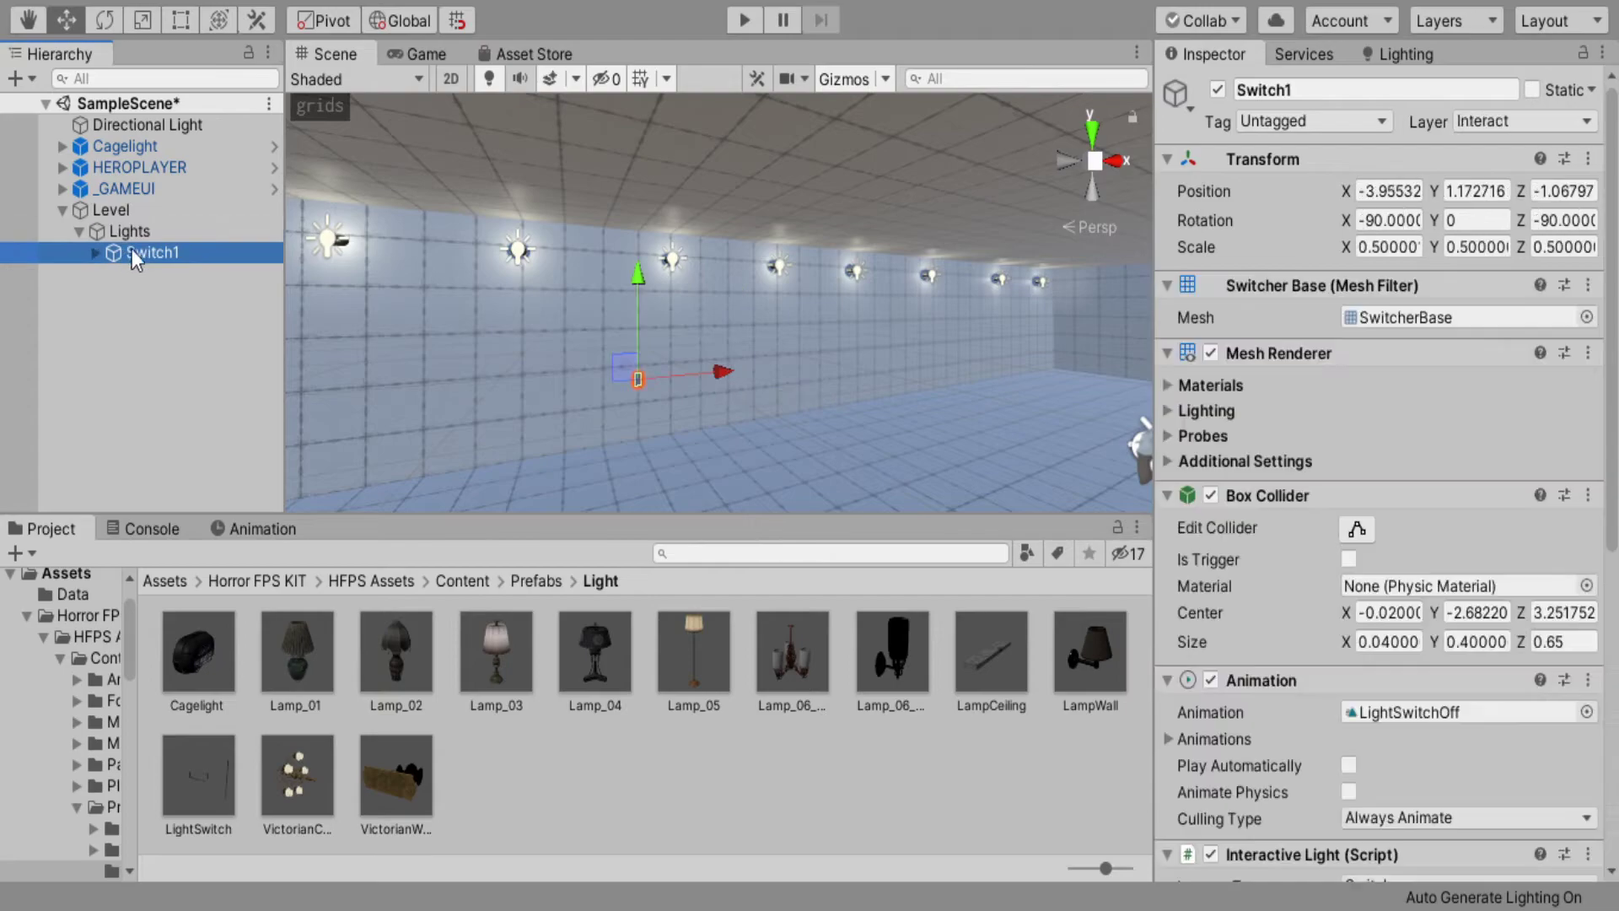
{"action": "scroll", "coordinate": [590, 361], "scroll_direction": "down", "scroll_amount": 1}
{"action": "scroll", "coordinate": [590, 361], "scroll_direction": "down", "scroll_amount": 1}
{"action": "left_click", "coordinate": [103, 233]}
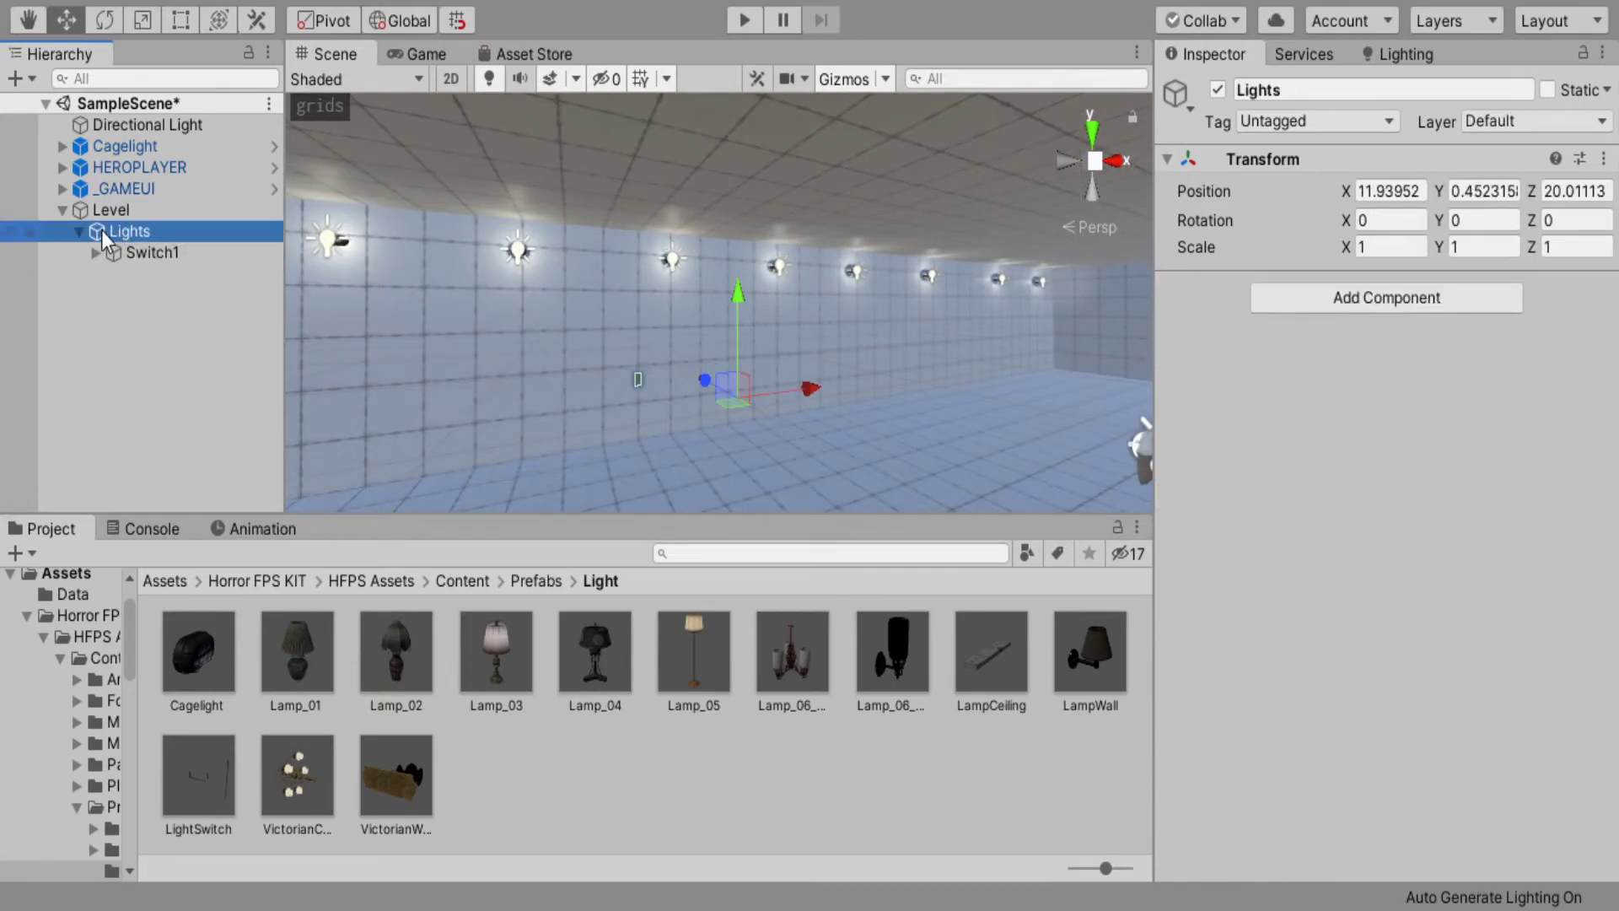
{"action": "left_click", "coordinate": [125, 252]}
{"action": "scroll", "coordinate": [727, 364], "scroll_direction": "down", "scroll_amount": 3}
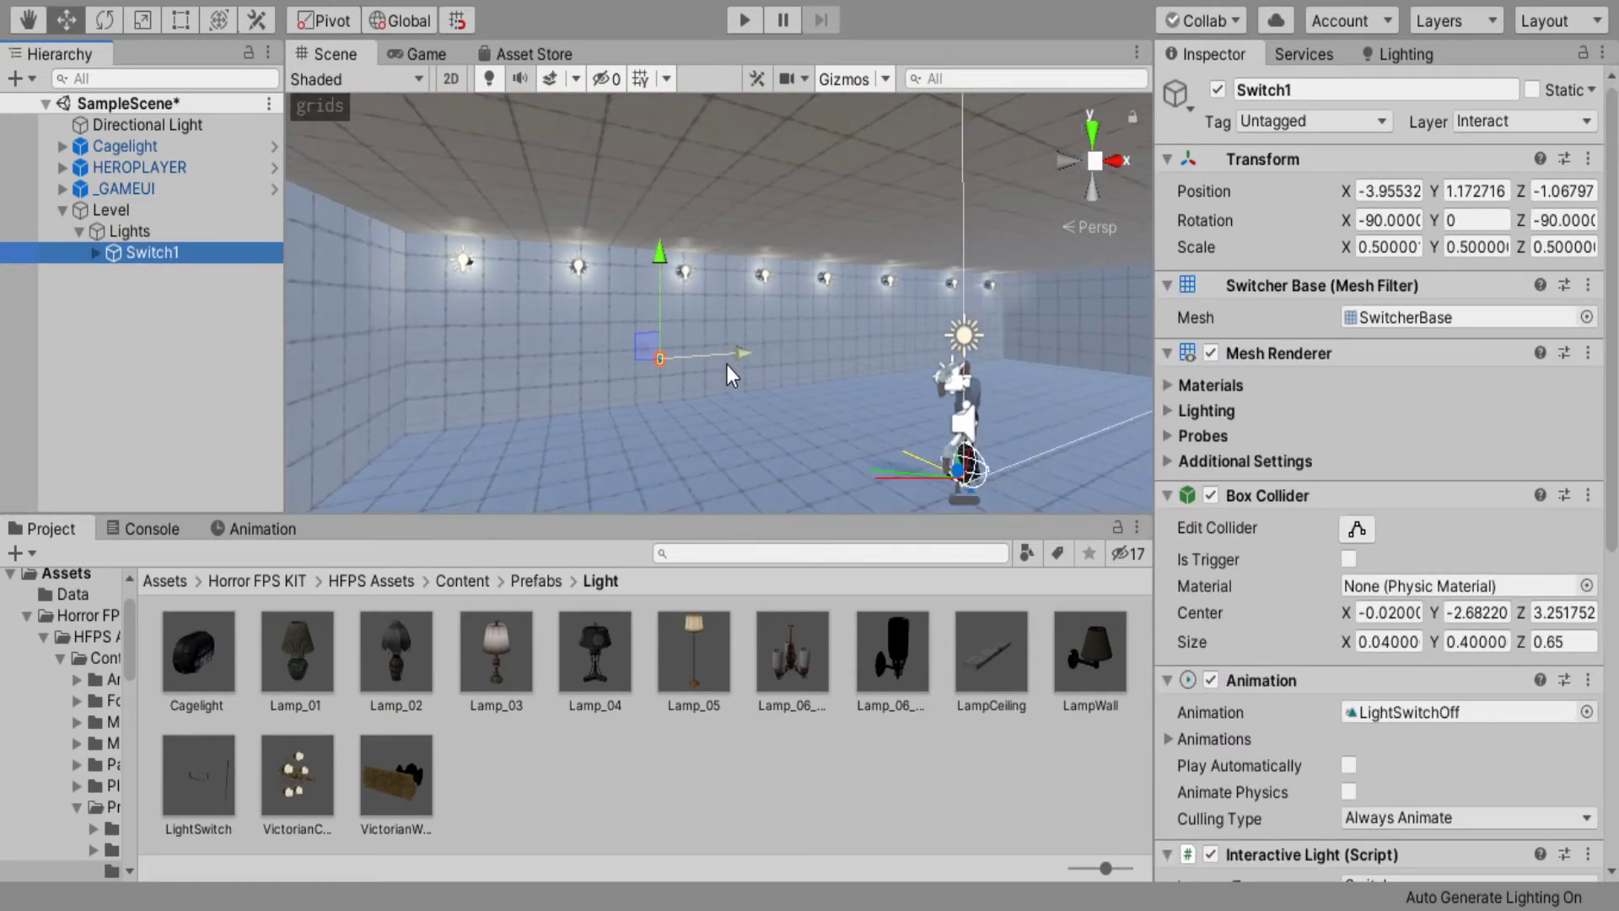
Step: Duplicate Cagelight (1) through Cagelight (7) inside Switch1
{"action": "left_click", "coordinate": [94, 252]}
{"action": "left_click", "coordinate": [193, 294]}
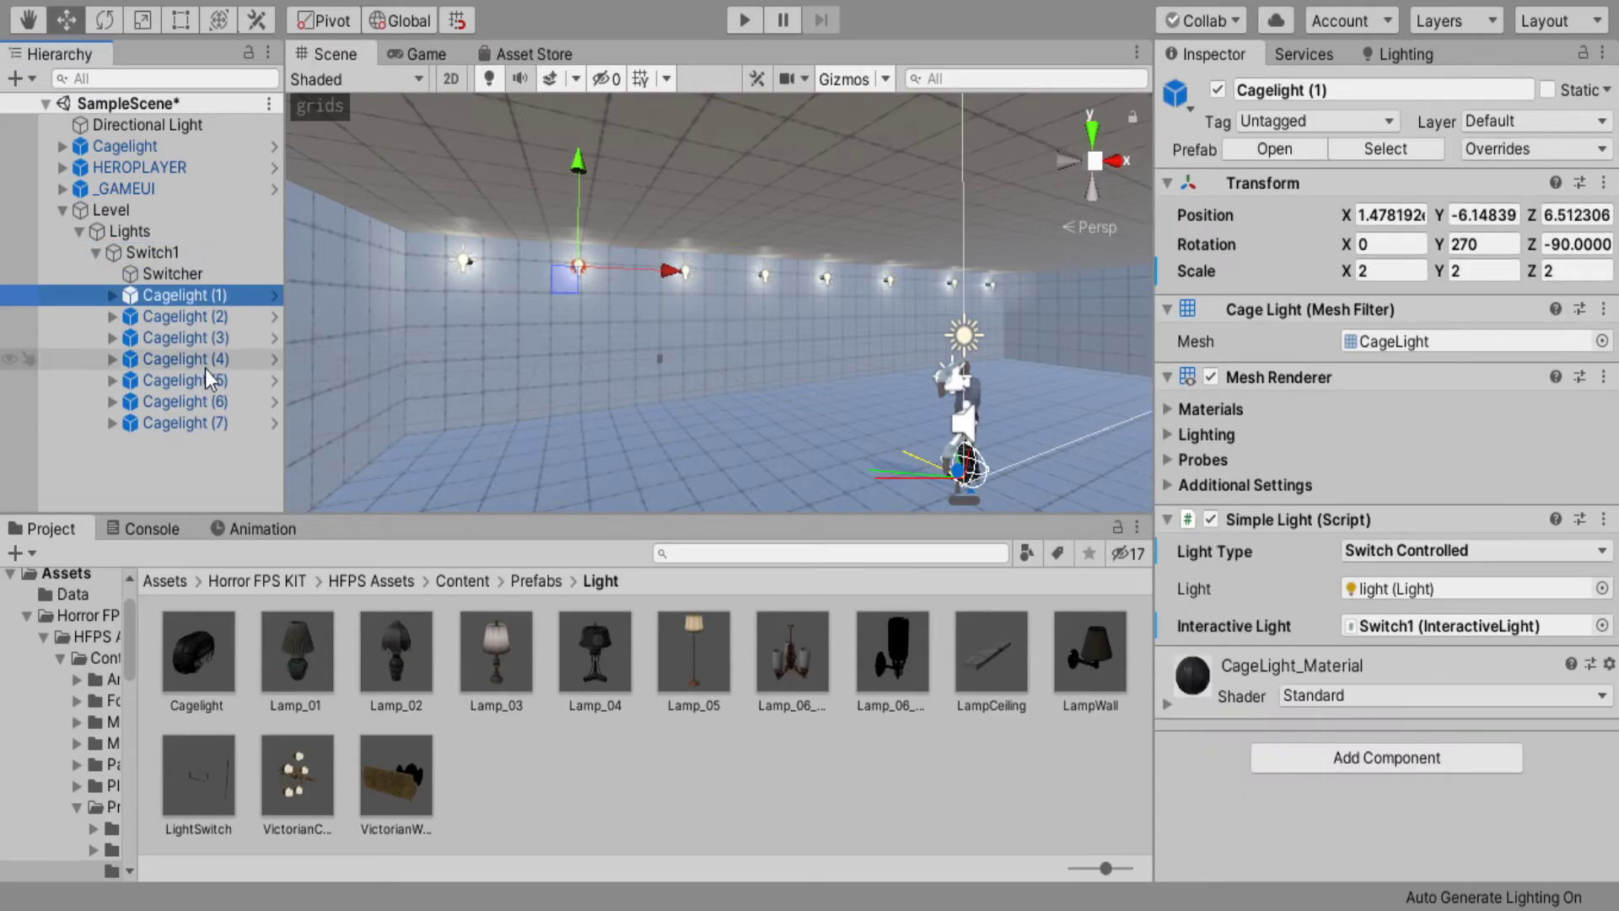
{"action": "left_click", "coordinate": [214, 418], "text": "shift"}
{"action": "key", "text": "ctrl+d"}
Step: Turn the duplicated cage lights around and move the row to the opposite wall of the room
{"action": "right_click_drag", "start_coordinate": [685, 314], "coordinate": [759, 300]}
{"action": "key", "text": "e"}
{"action": "left_click_drag", "start_coordinate": [770, 310], "coordinate": [1605, 317]}
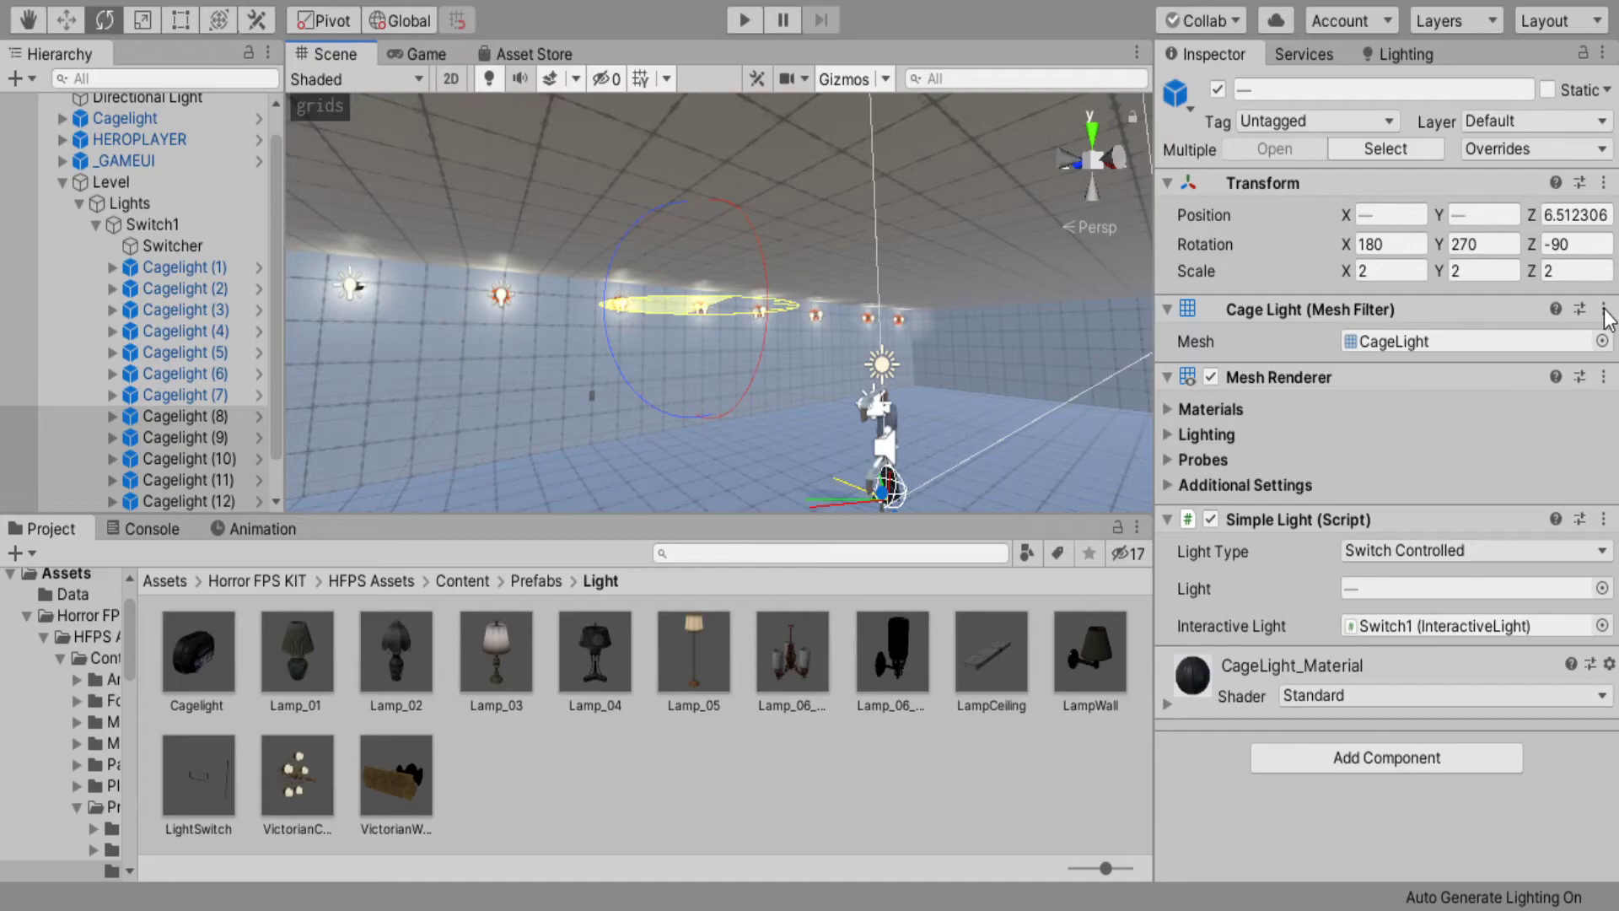
{"action": "left_click_drag", "start_coordinate": [1336, 312], "coordinate": [1252, 317]}
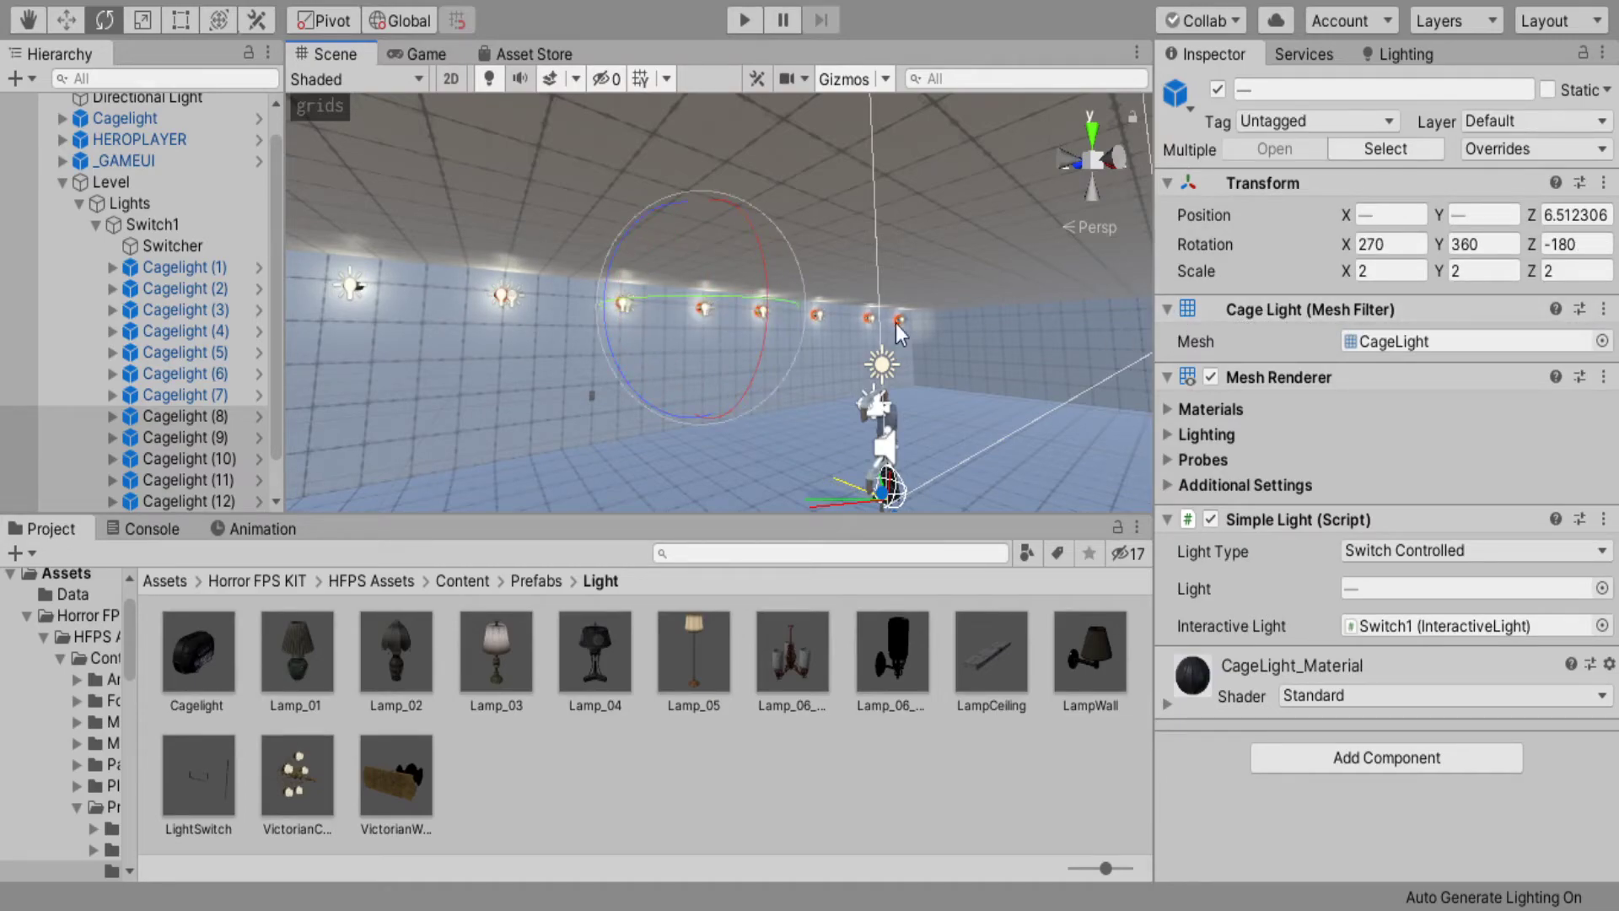
{"action": "right_click_drag", "start_coordinate": [896, 327], "coordinate": [705, 270]}
{"action": "key", "text": "w"}
{"action": "key", "text": "e"}
{"action": "left_click_drag", "start_coordinate": [581, 323], "coordinate": [913, 320]}
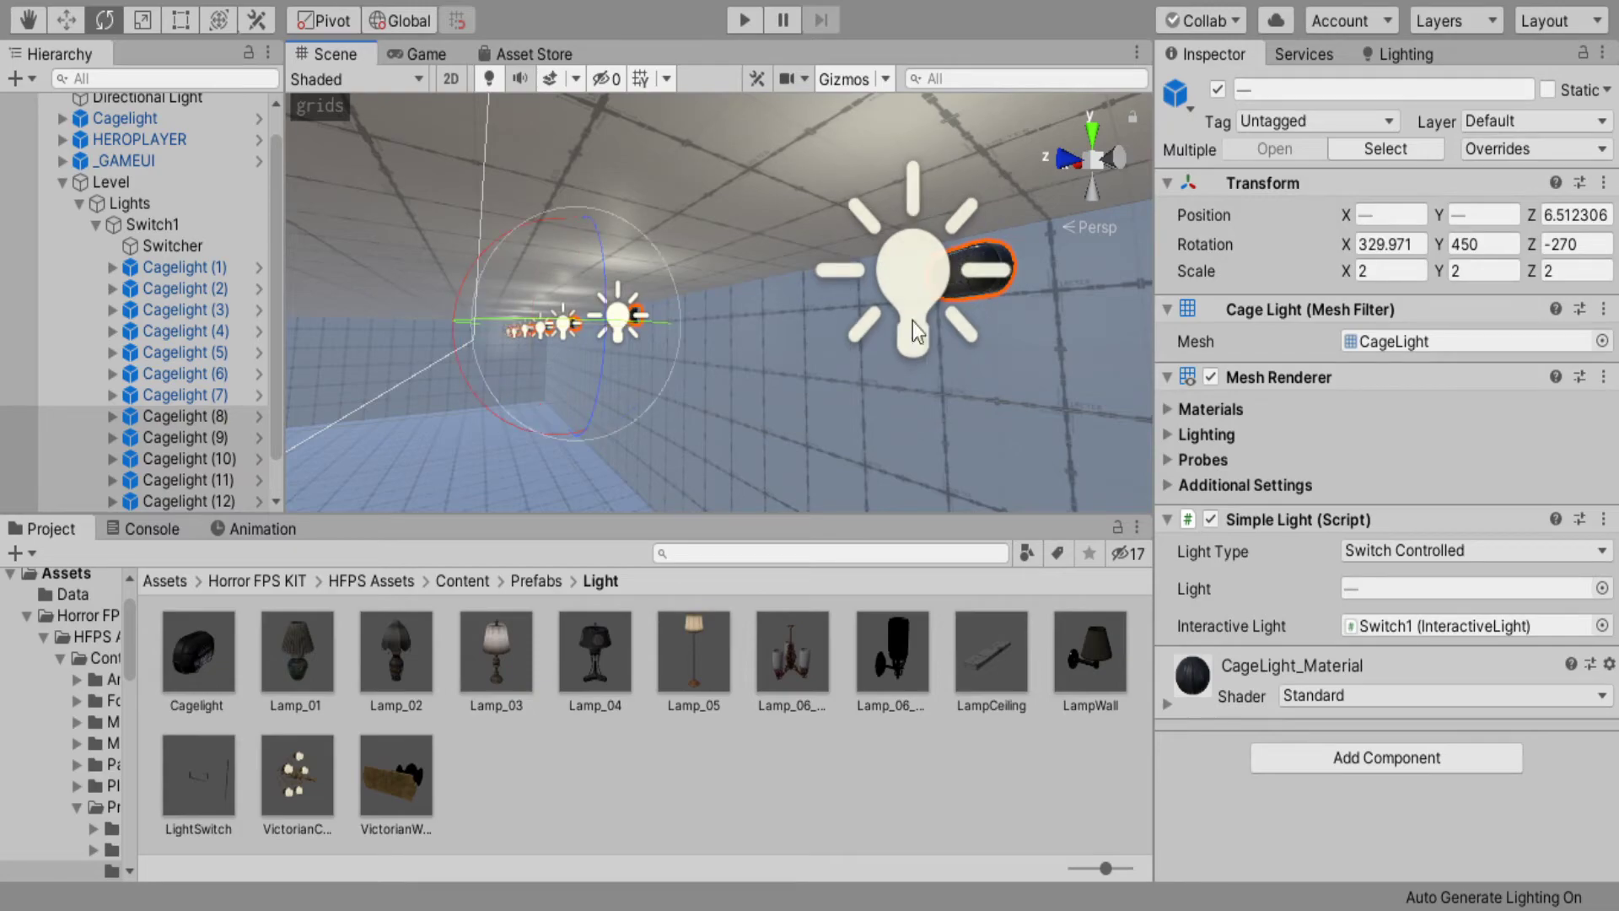
Step: Set the duplicated lights' X rotation to 0, try Y and Z rotation at 0, and undo the Y and Z changes
{"action": "left_click", "coordinate": [1415, 244]}
{"action": "type", "text": "0"}
{"action": "left_click", "coordinate": [1484, 244]}
{"action": "type", "text": "0"}
{"action": "left_click", "coordinate": [1573, 244]}
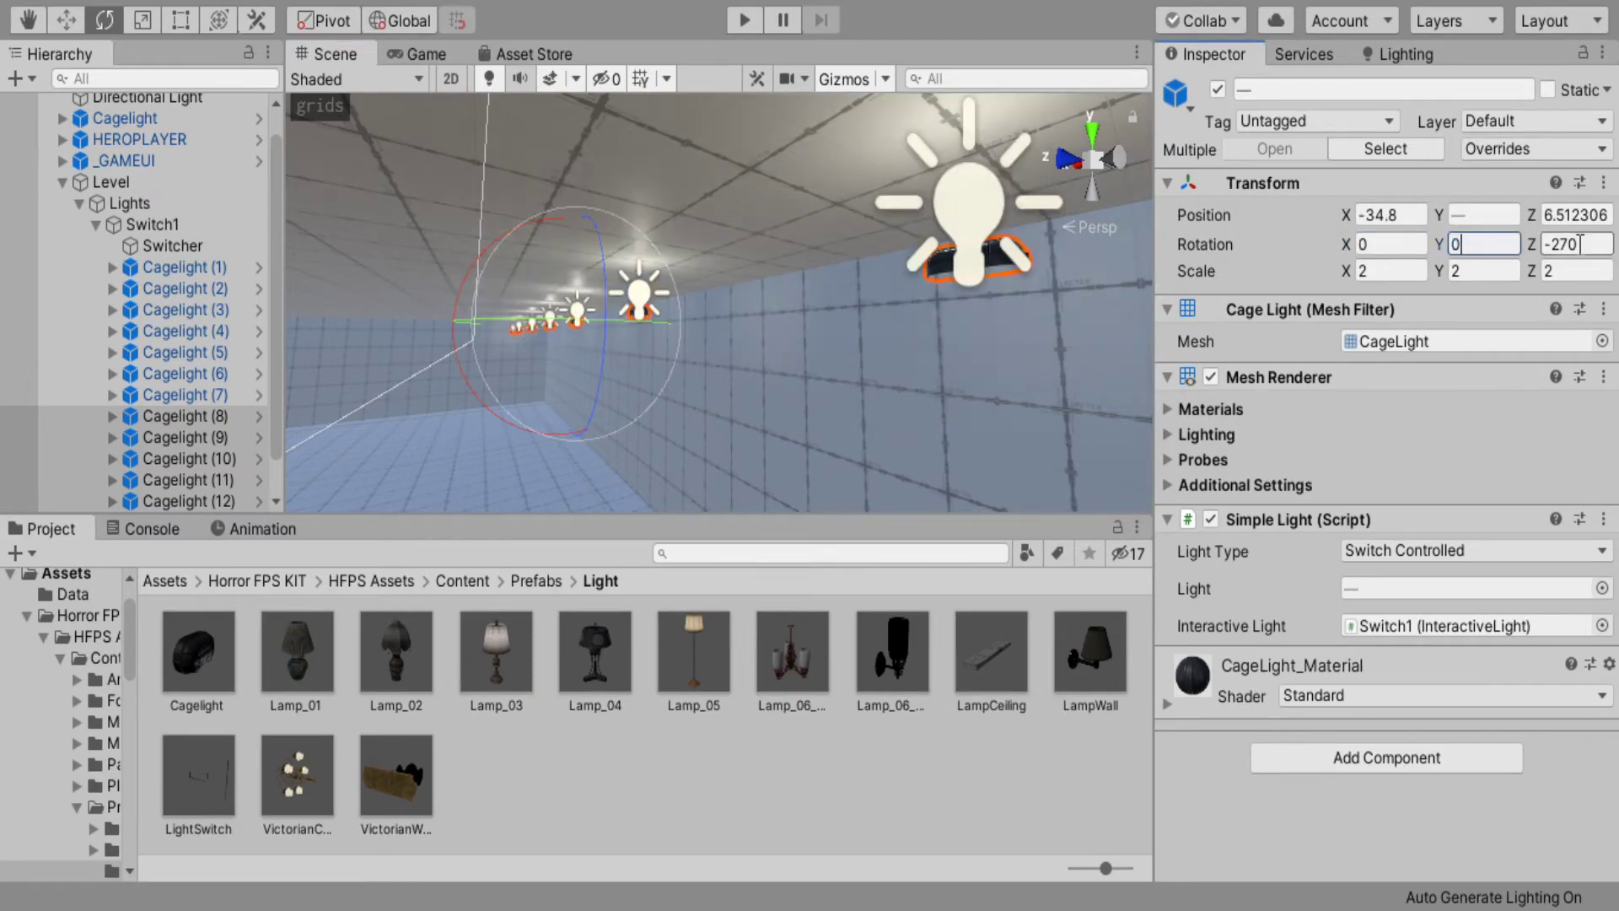
{"action": "type", "text": "0"}
{"action": "key", "text": "ctrl+z"}
{"action": "key", "text": "ctrl+z"}
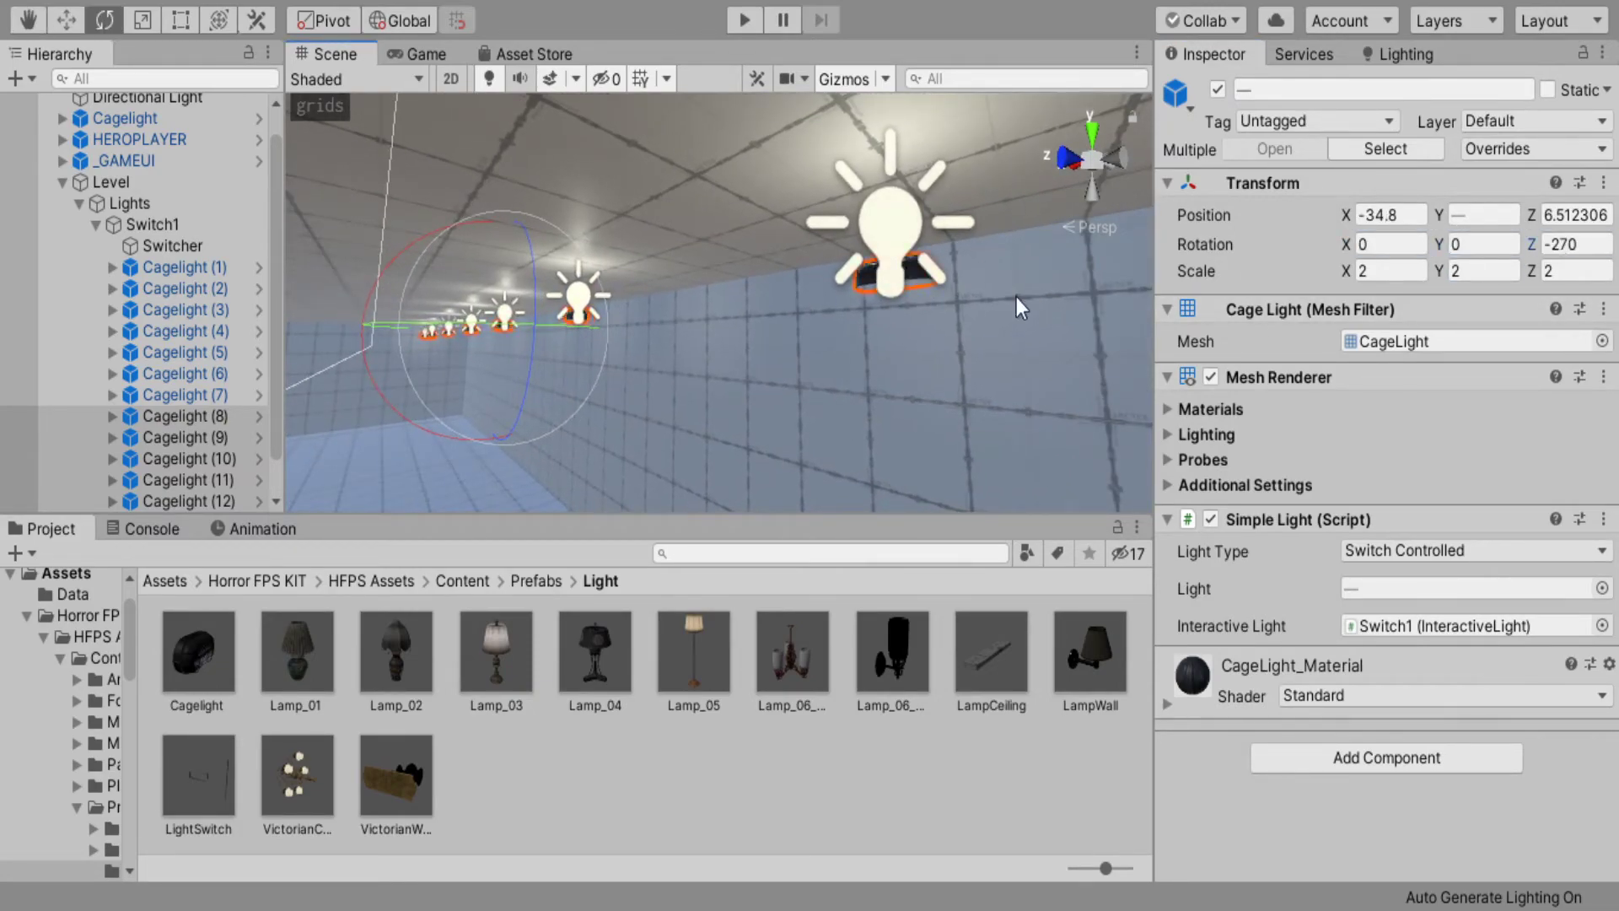
Step: Shift the duplicated row of cage lights against the opposite wall, to about X -39.89
{"action": "key", "text": "w"}
{"action": "right_click_drag", "start_coordinate": [1049, 306], "coordinate": [1122, 312]}
{"action": "key", "text": "w"}
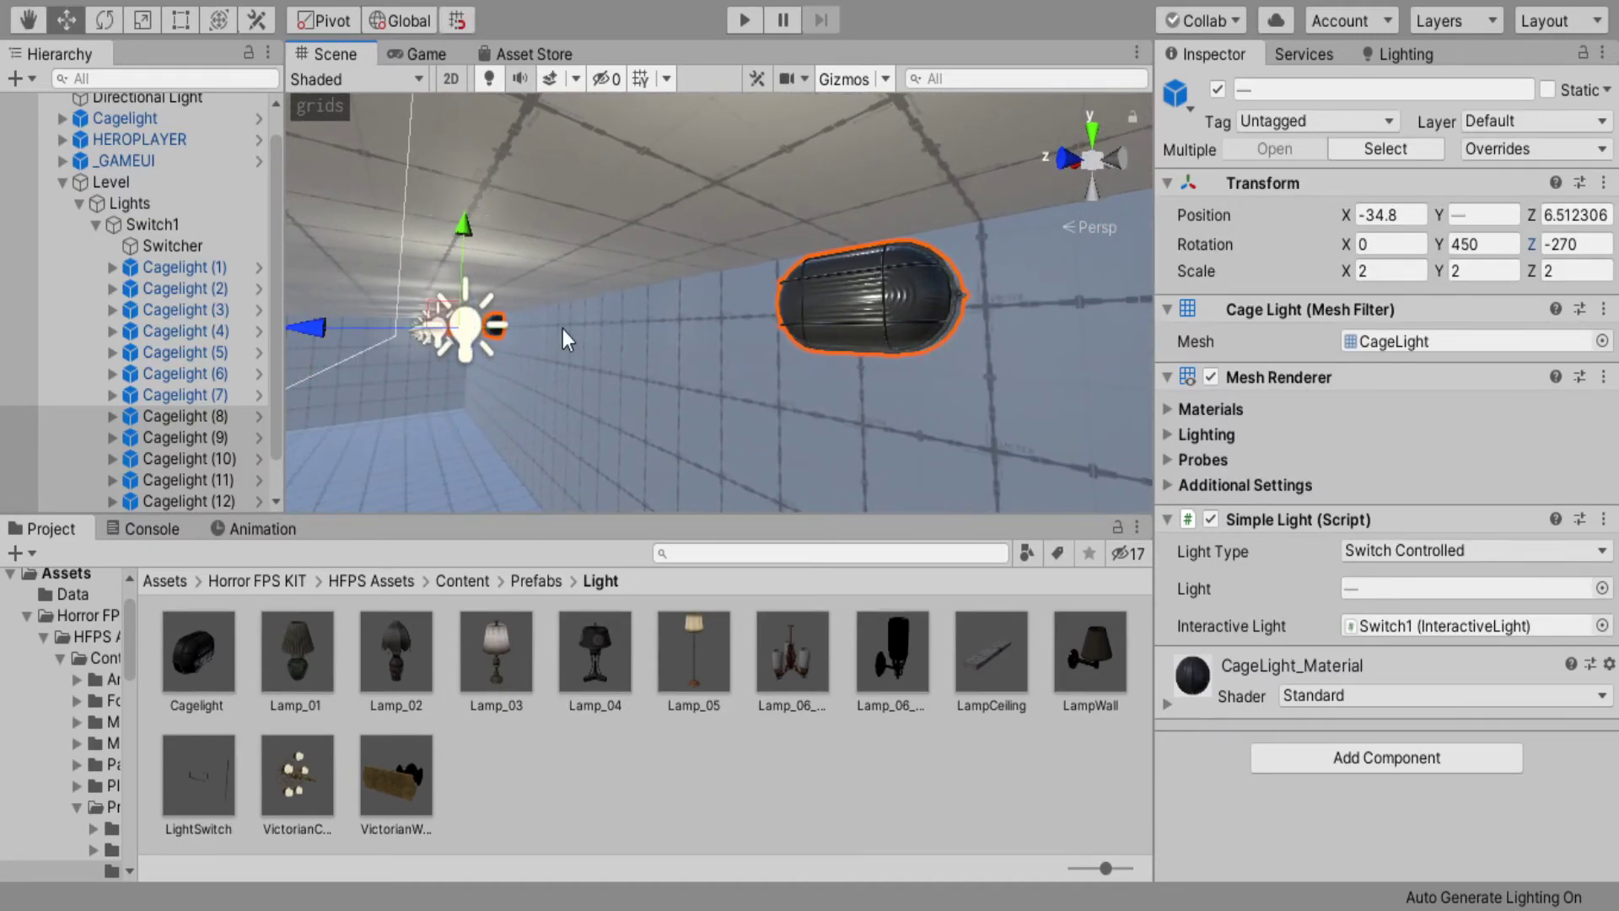
{"action": "left_click_drag", "start_coordinate": [344, 327], "coordinate": [477, 323]}
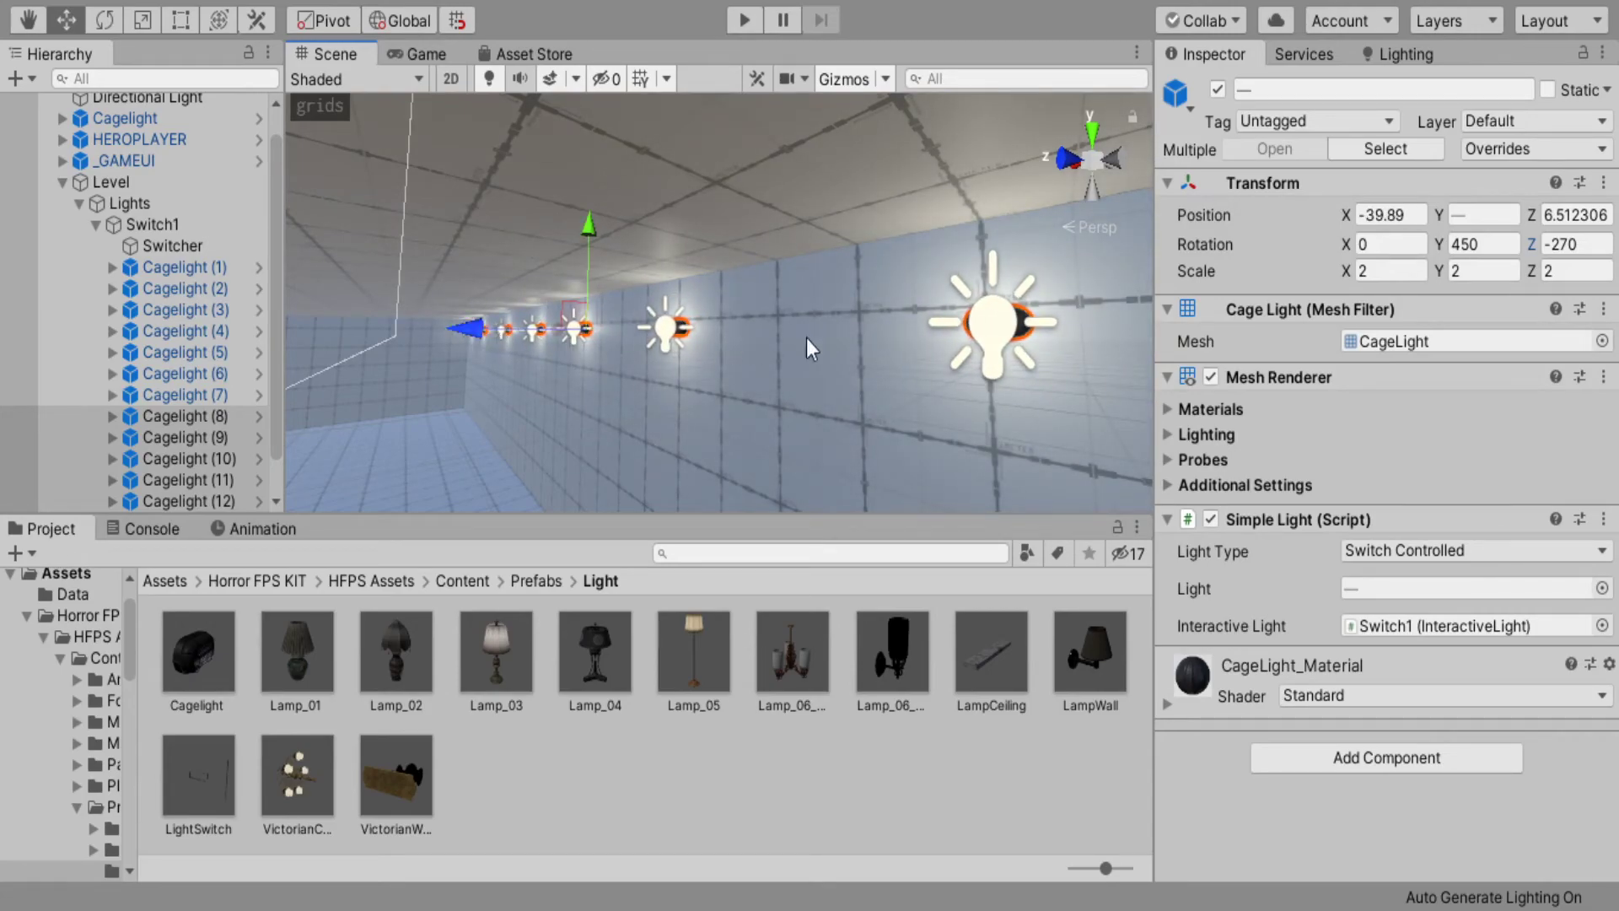
{"action": "key", "text": "e"}
{"action": "left_click_drag", "start_coordinate": [600, 322], "coordinate": [281, 331]}
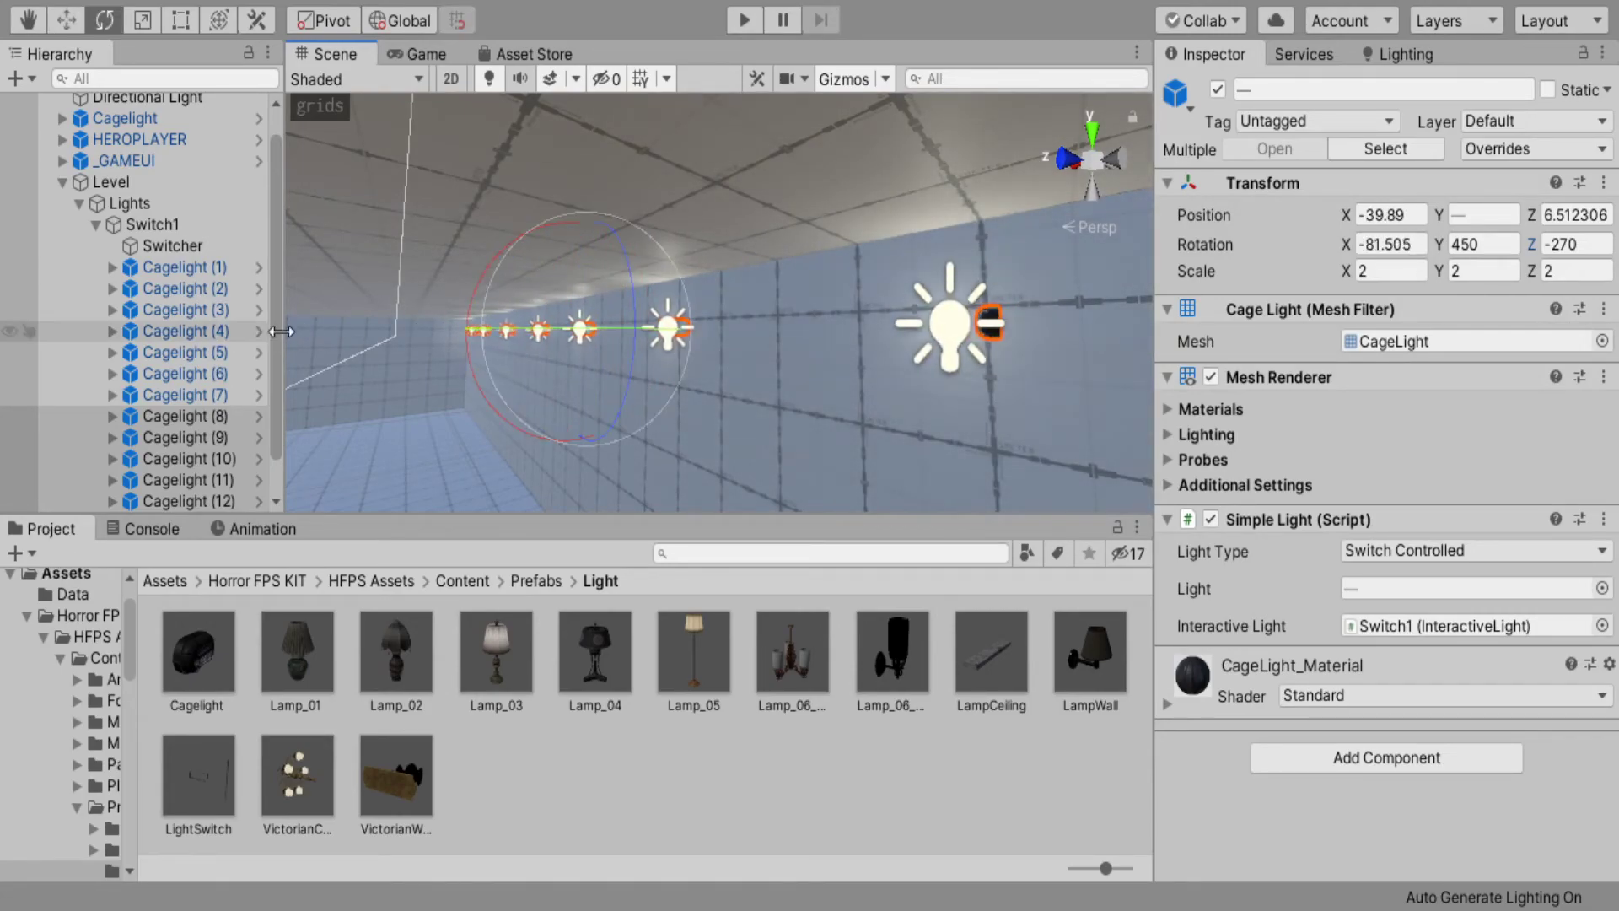
{"action": "key", "text": "ctrl+z"}
Step: Playtest the scene by walking to the wall switch and switching off both rows of cage lights, and stop playing
{"action": "left_click", "coordinate": [694, 731]}
{"action": "right_click_drag", "start_coordinate": [837, 409], "coordinate": [448, 363]}
{"action": "left_click", "coordinate": [413, 54]}
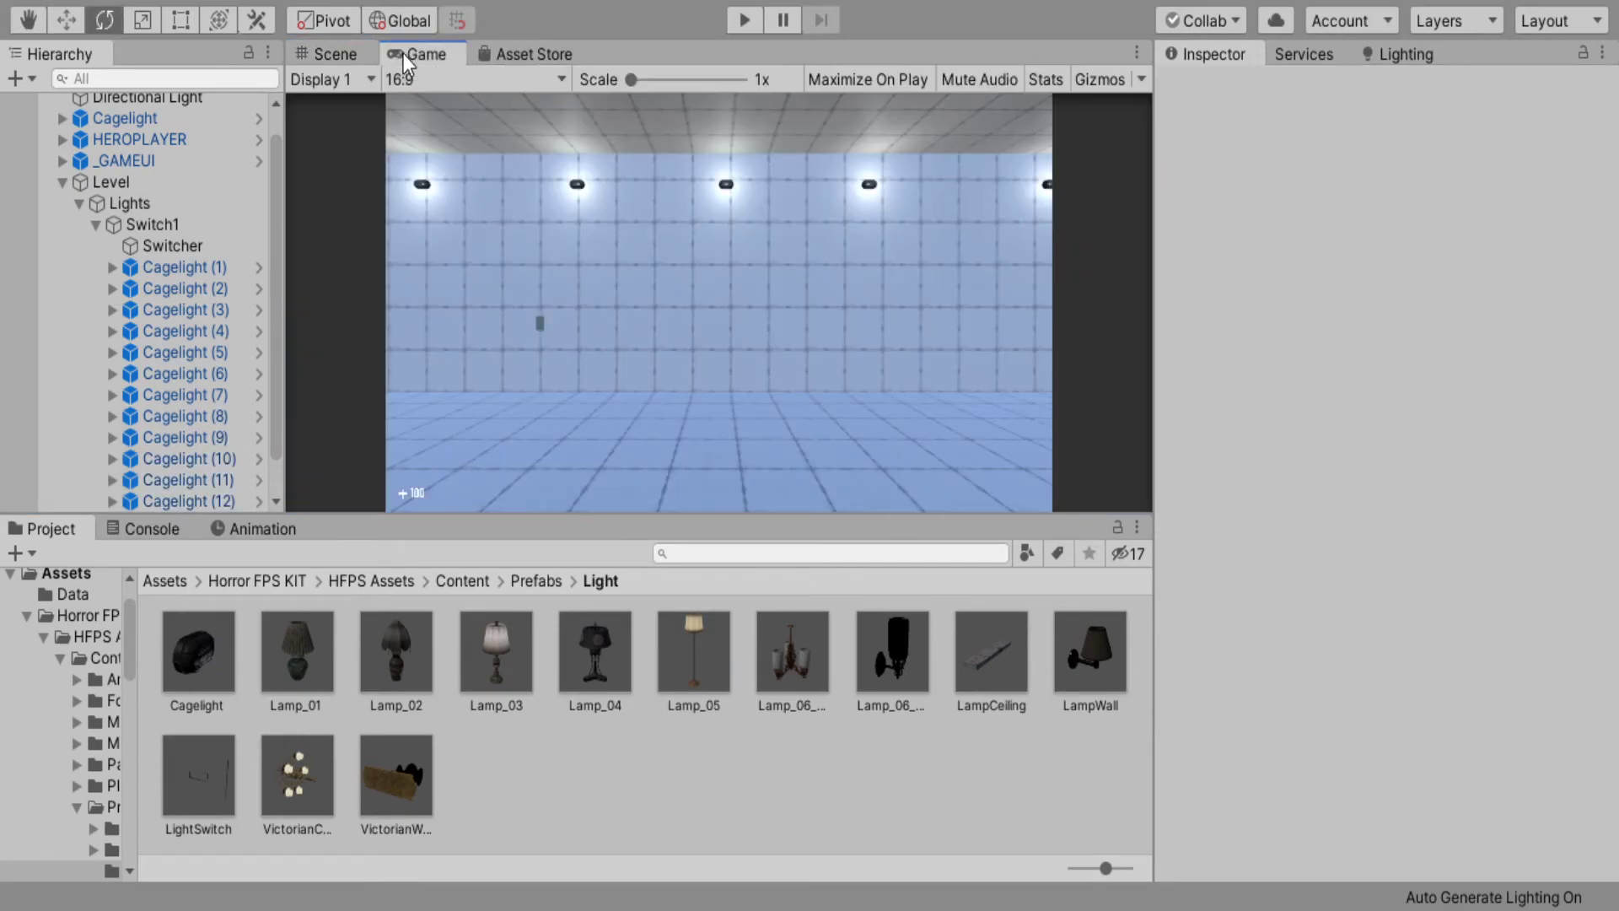
{"action": "left_click", "coordinate": [745, 23]}
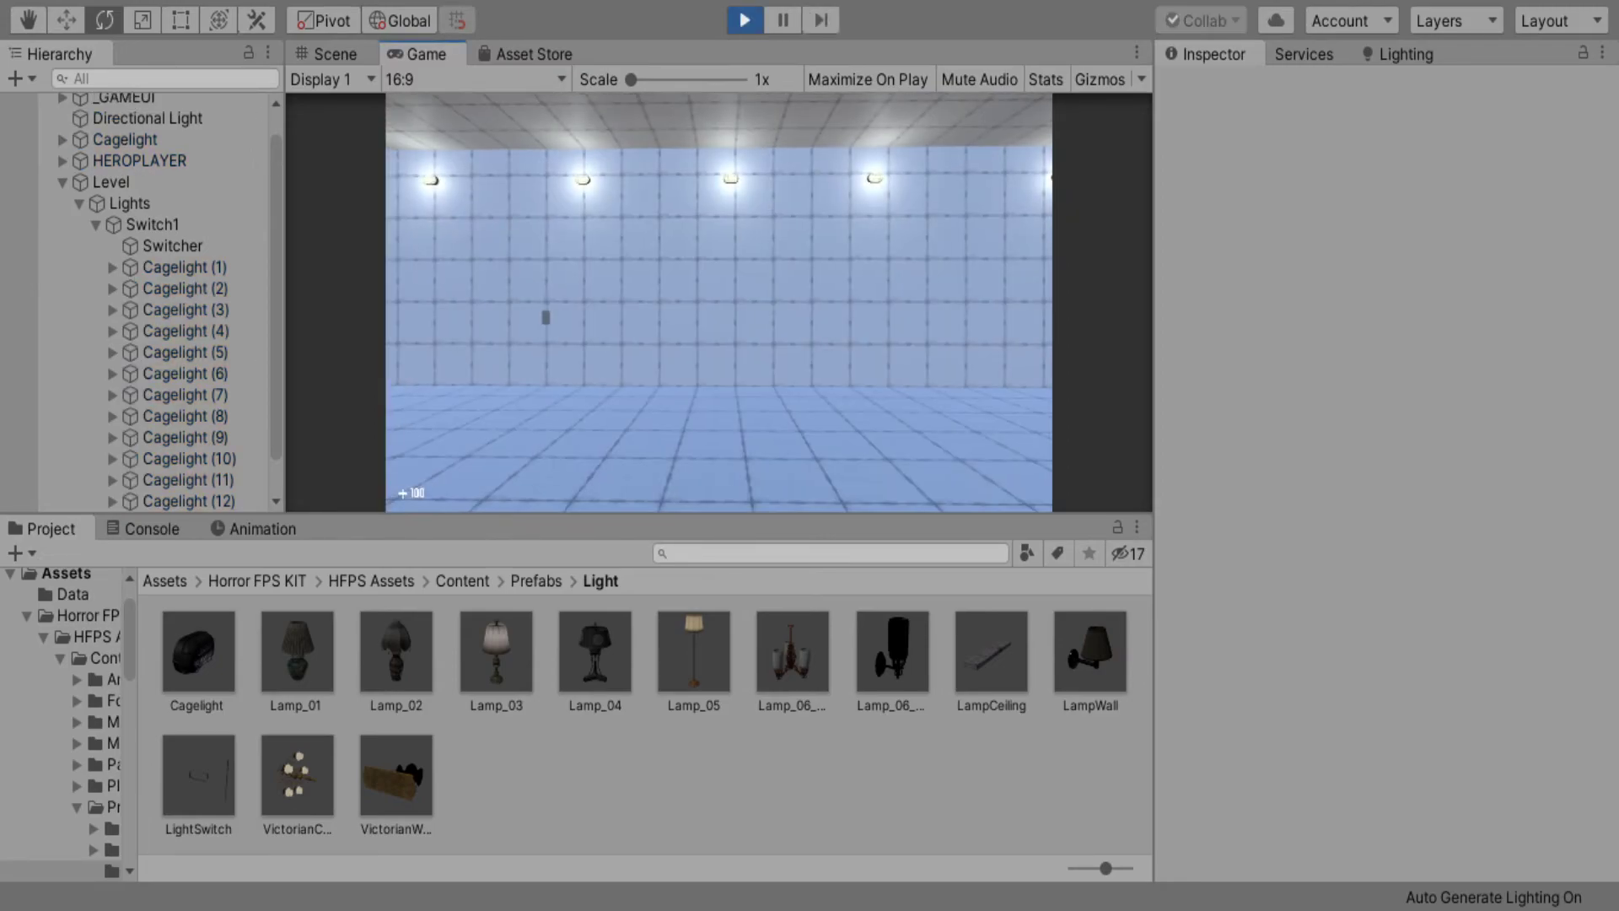
{"action": "key", "text": "w"}
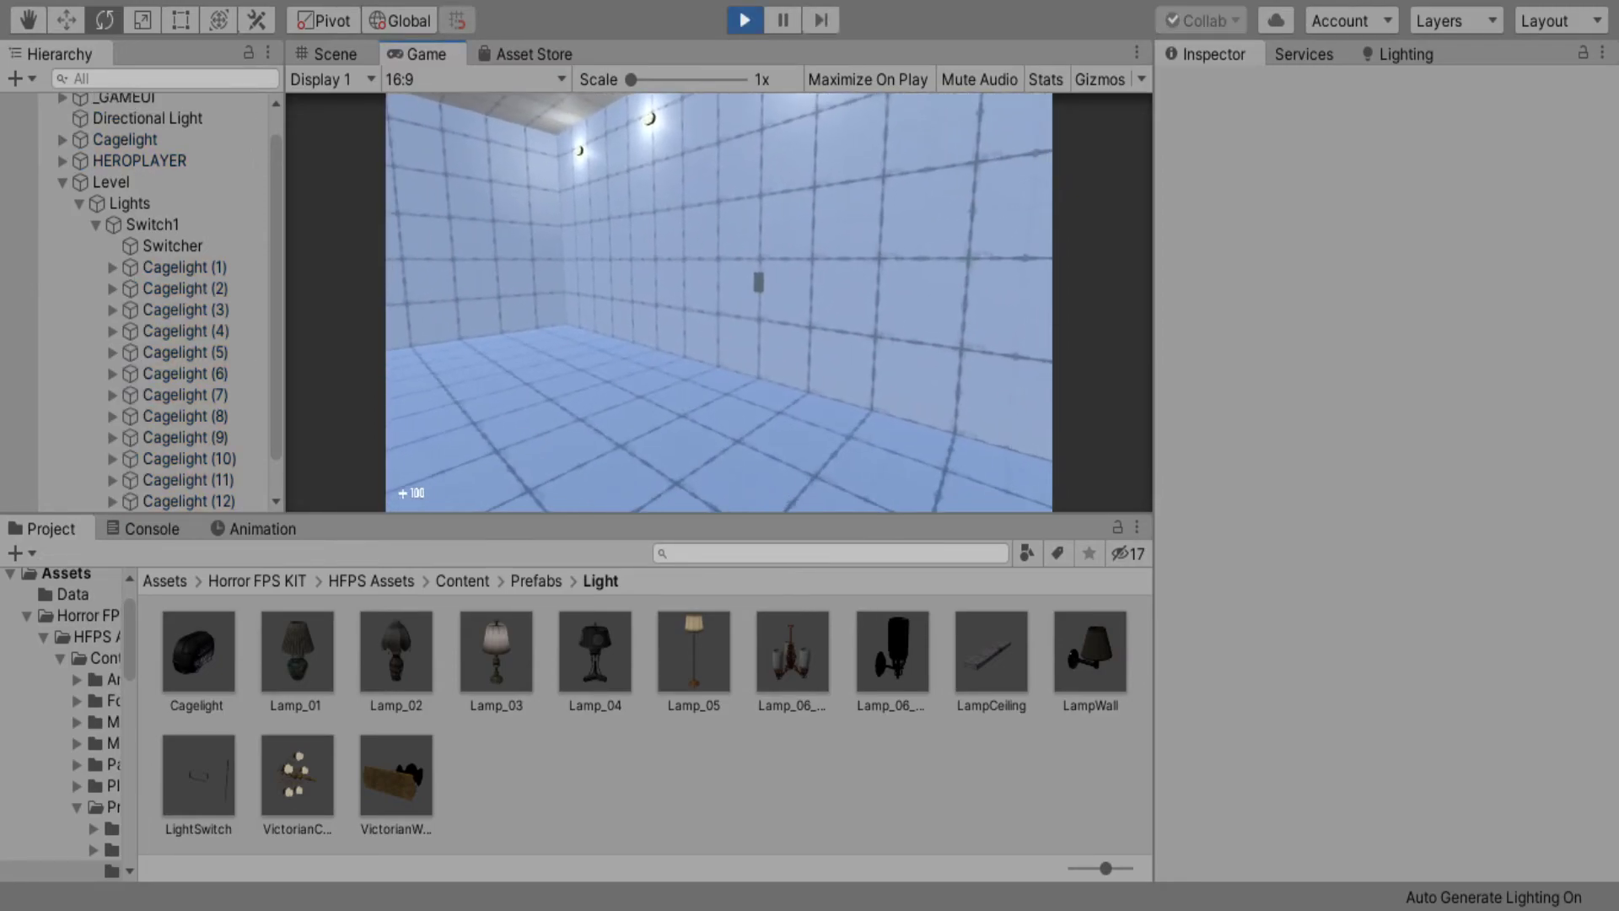
{"action": "key", "text": "w"}
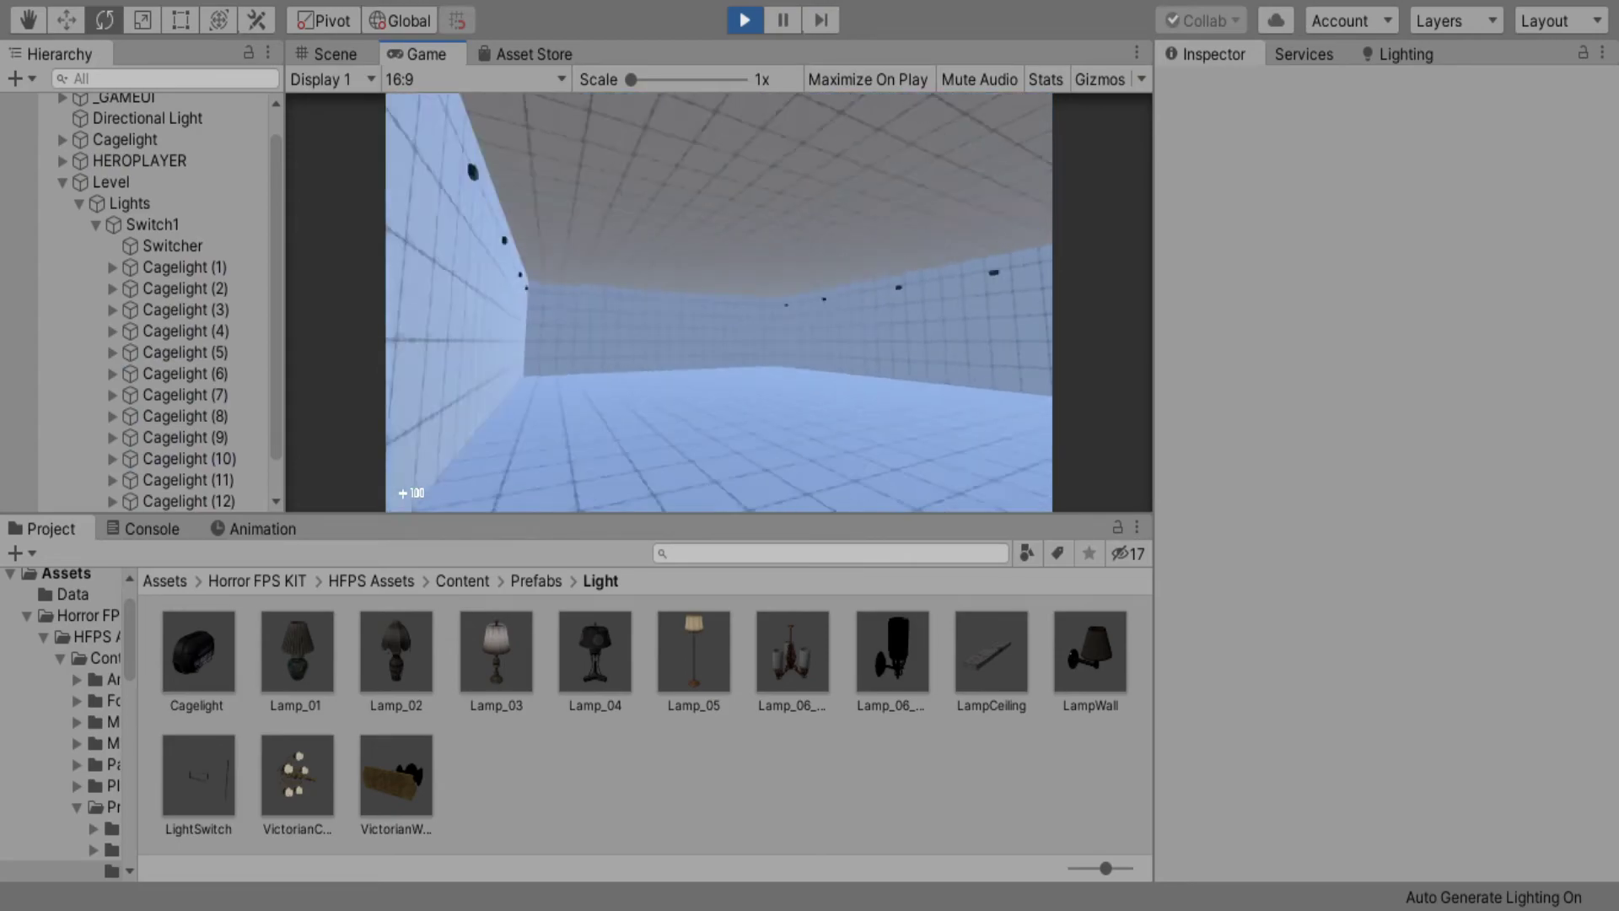
{"action": "key", "text": "ctrl+p"}
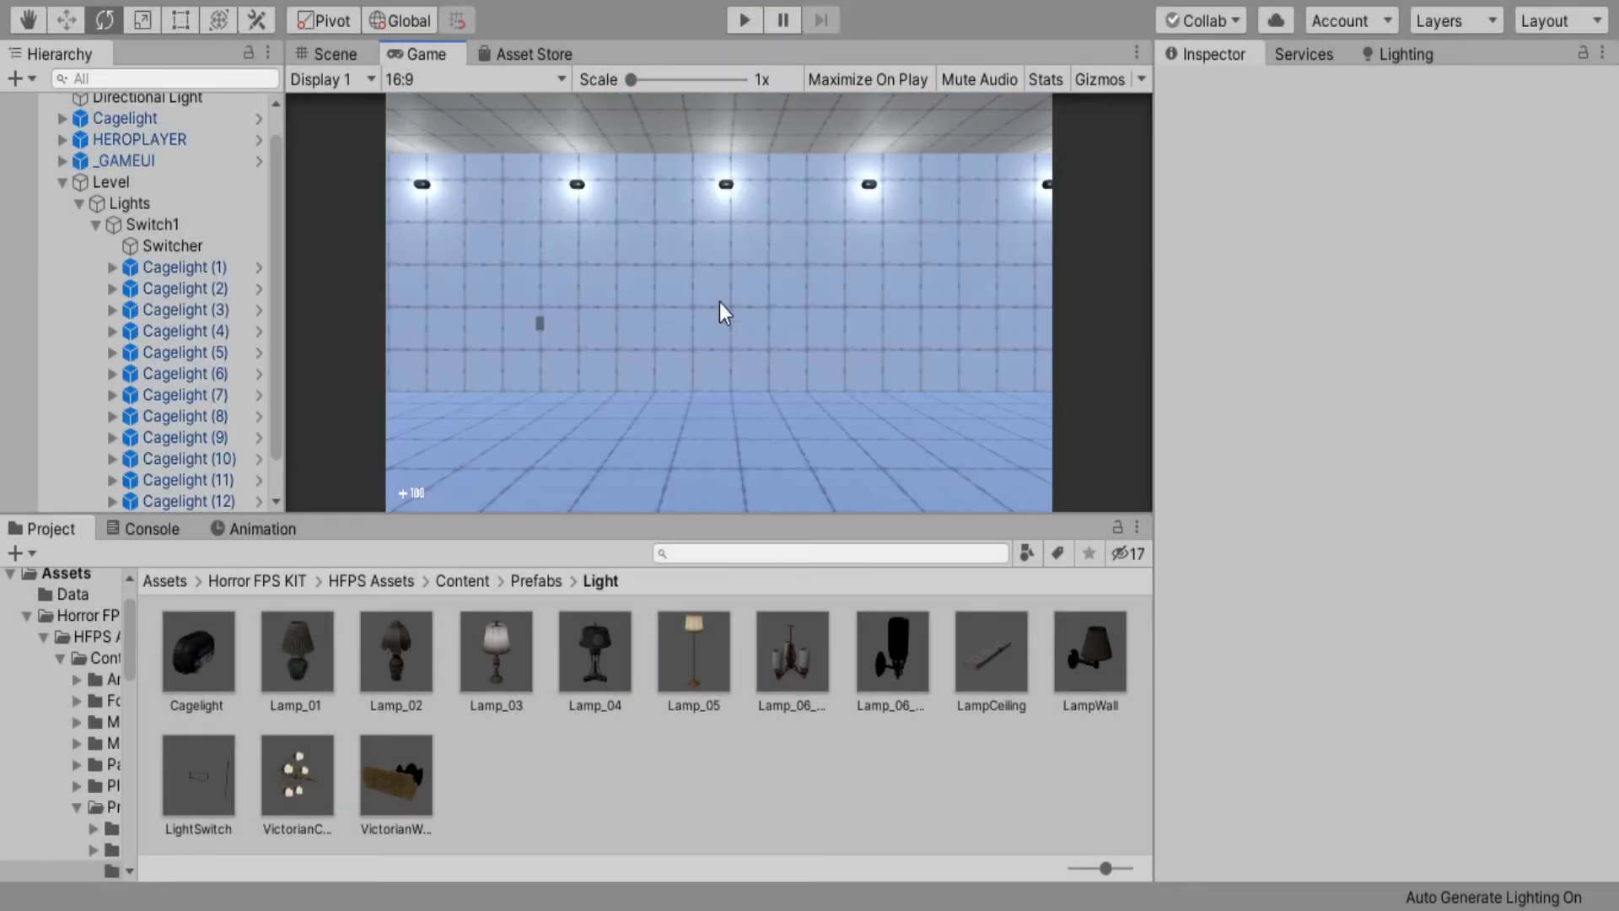
Step: Collapse Level and set the Directional Light's intensity to 0.1
{"action": "left_click", "coordinate": [60, 183]}
{"action": "left_click", "coordinate": [159, 127]}
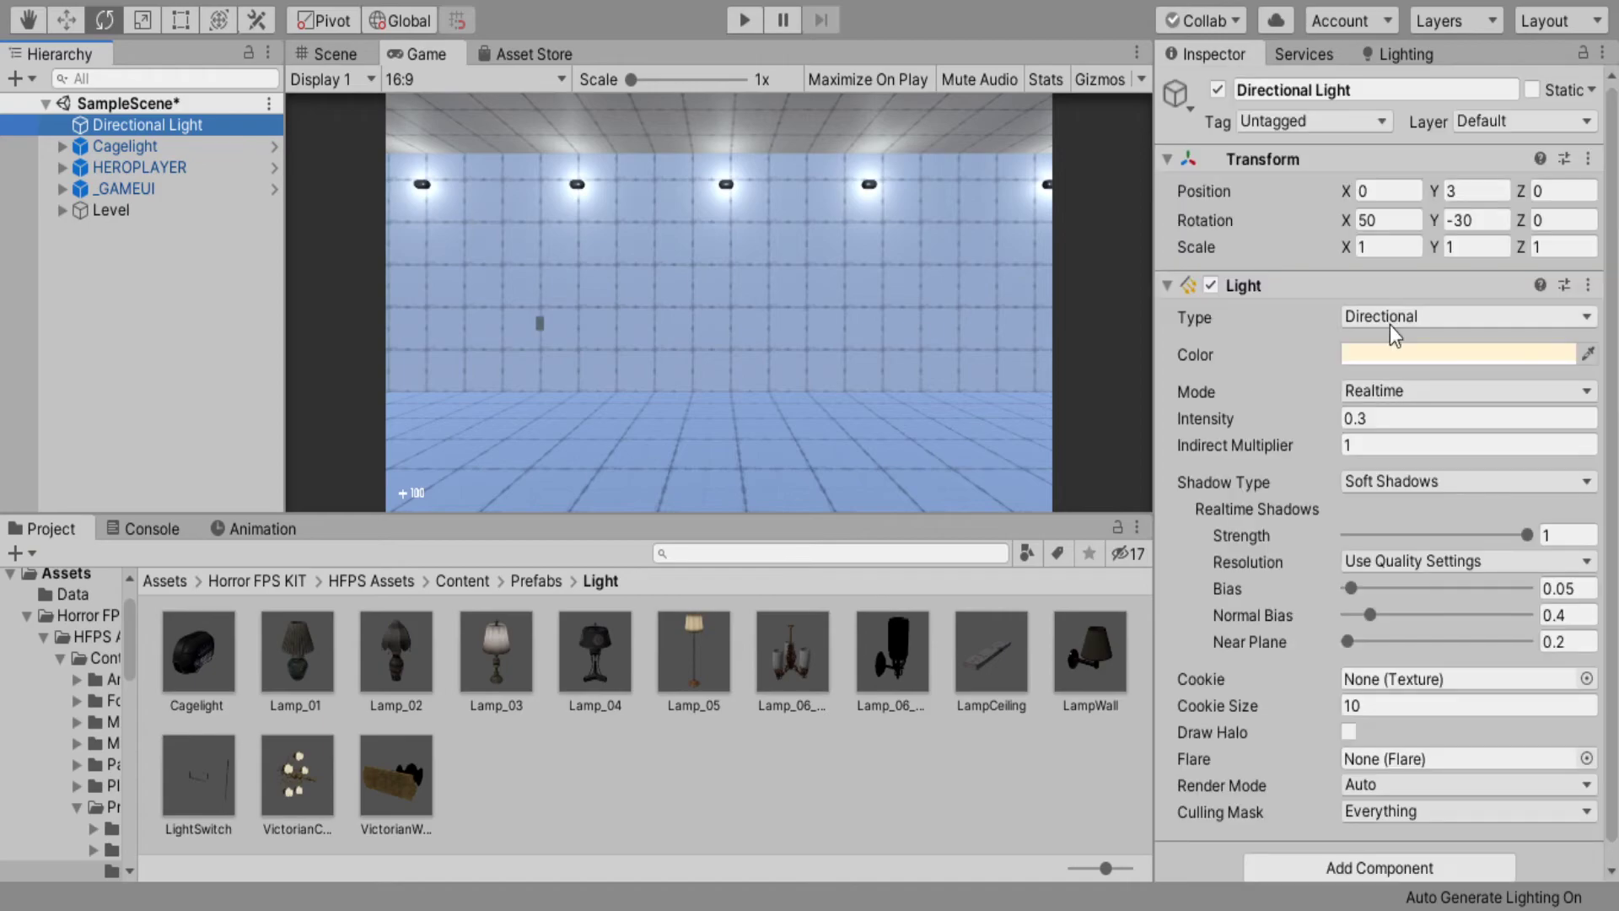
{"action": "left_click", "coordinate": [1385, 422]}
{"action": "key", "text": "BackSpace"}
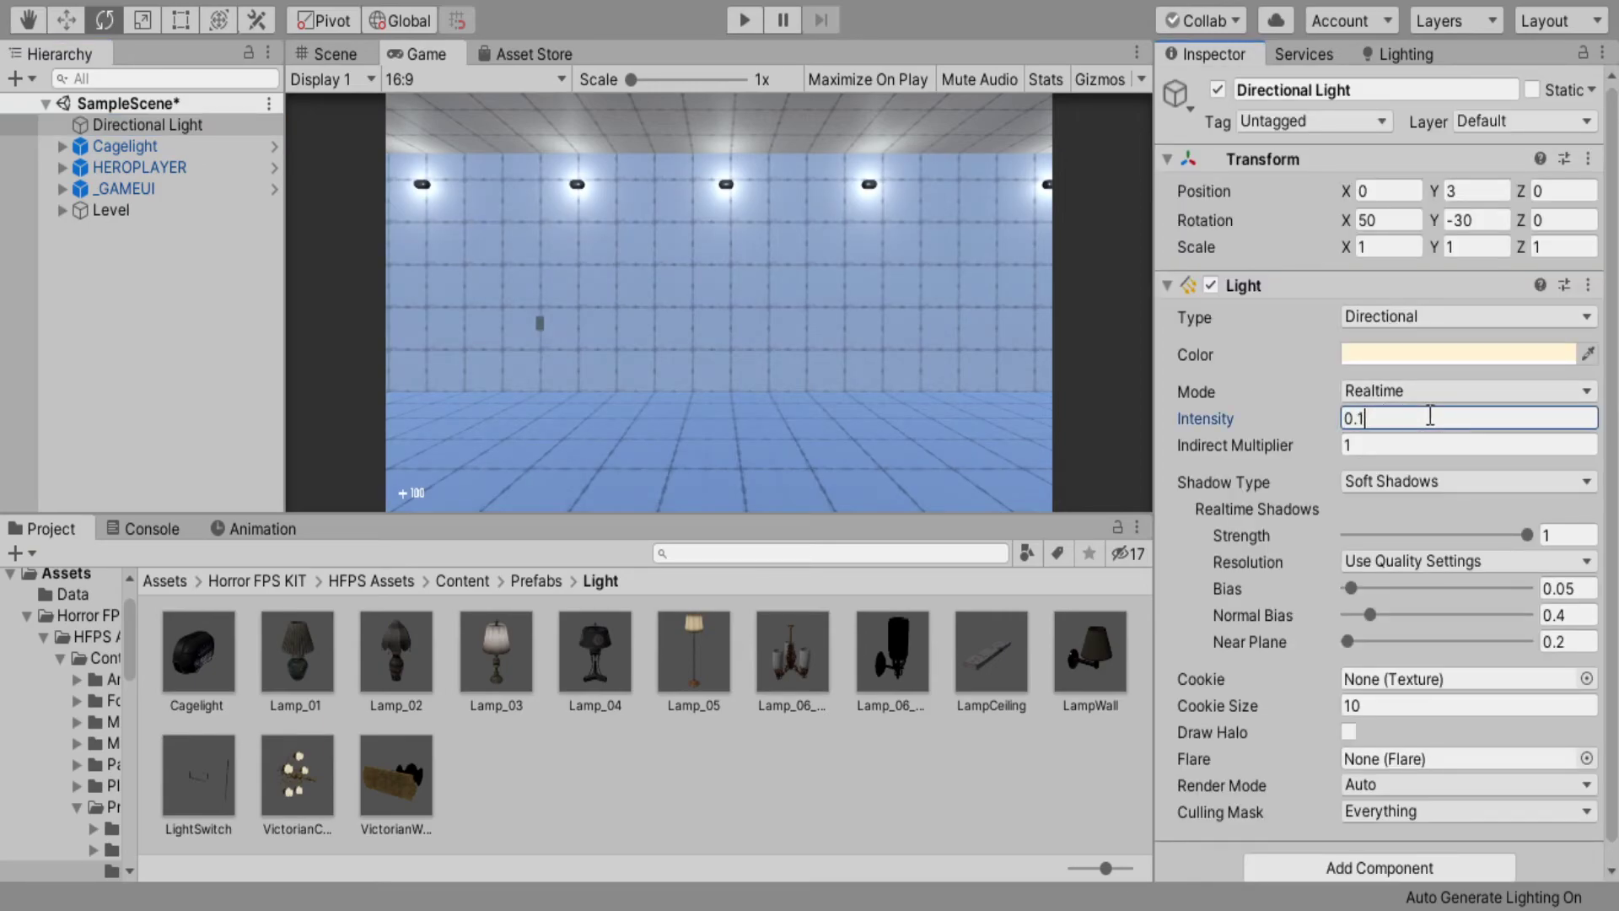
{"action": "type", "text": "1"}
Step: Rotate the Directional Light to about X -29, Y -22, Z 35 to darken the room, and preview it in the Game view
{"action": "left_click", "coordinate": [337, 53]}
{"action": "right_click_drag", "start_coordinate": [685, 294], "coordinate": [686, 358]}
{"action": "left_click_drag", "start_coordinate": [642, 245], "coordinate": [760, 574]}
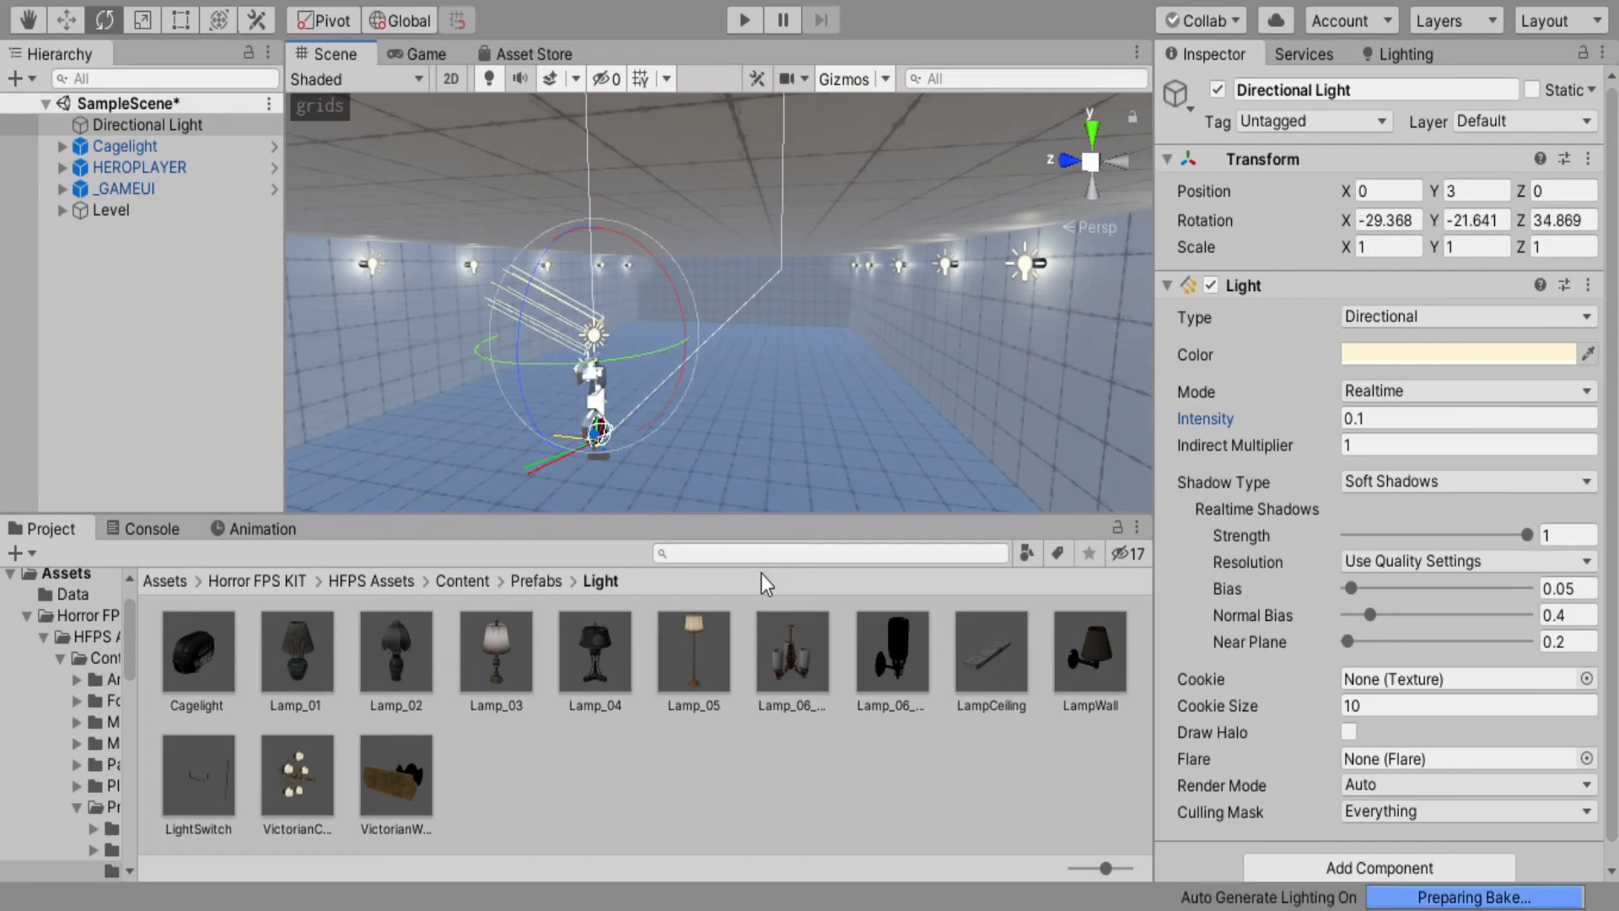
{"action": "left_click", "coordinate": [201, 311]}
{"action": "left_click", "coordinate": [431, 54]}
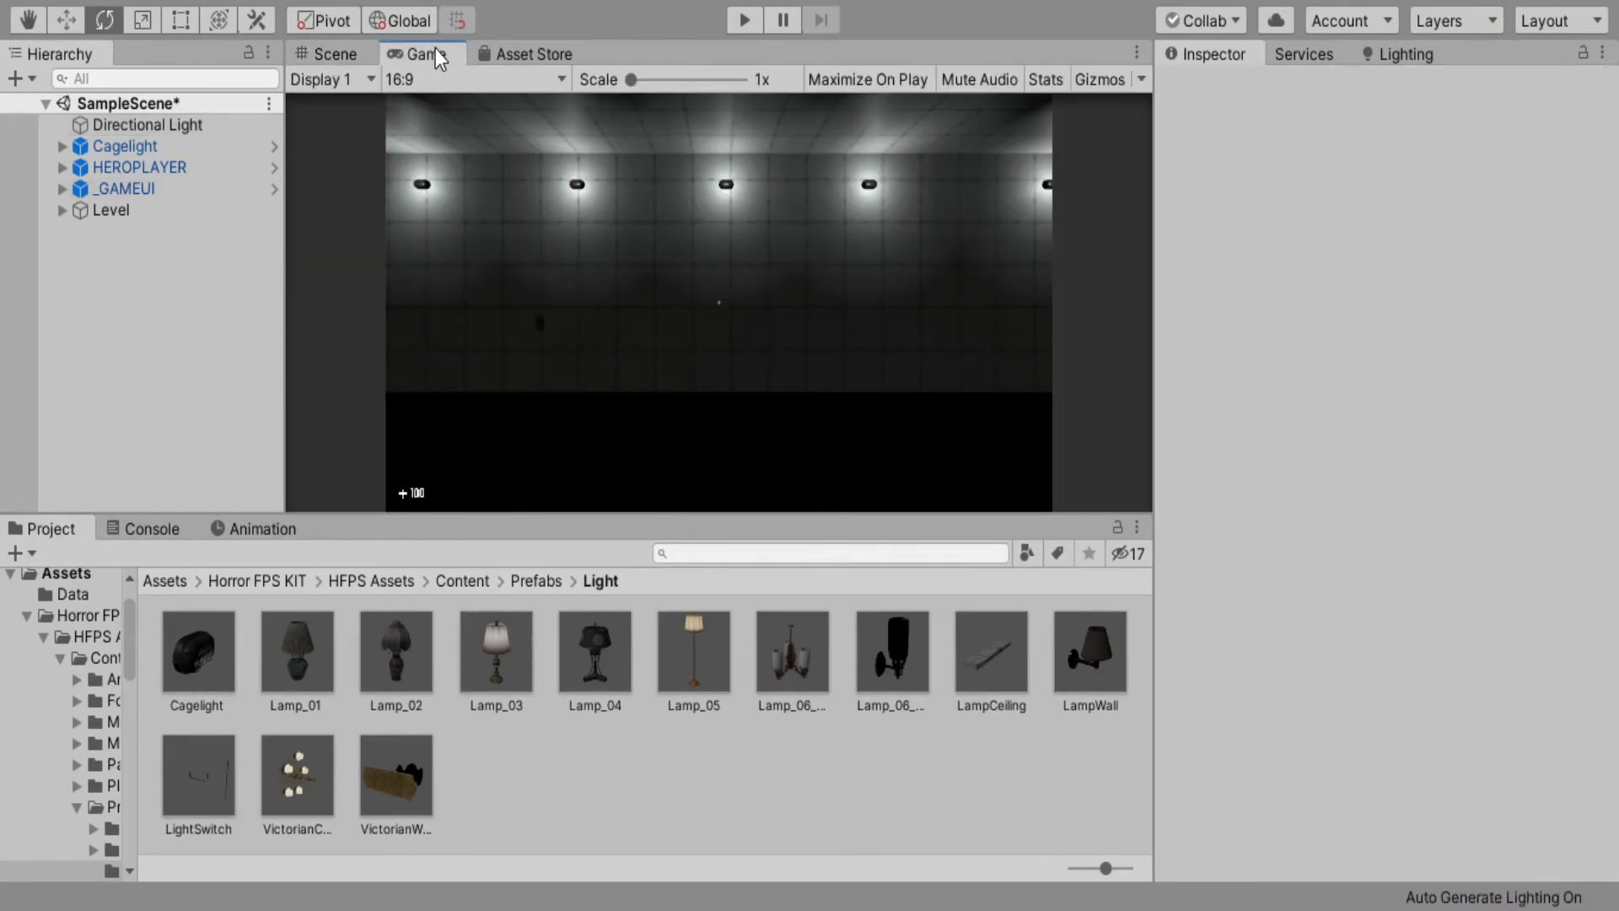
Step: Readjust the Directional Light's rotation to about X -14, Y -19, Z 29 and check the Game view
{"action": "left_click", "coordinate": [342, 53]}
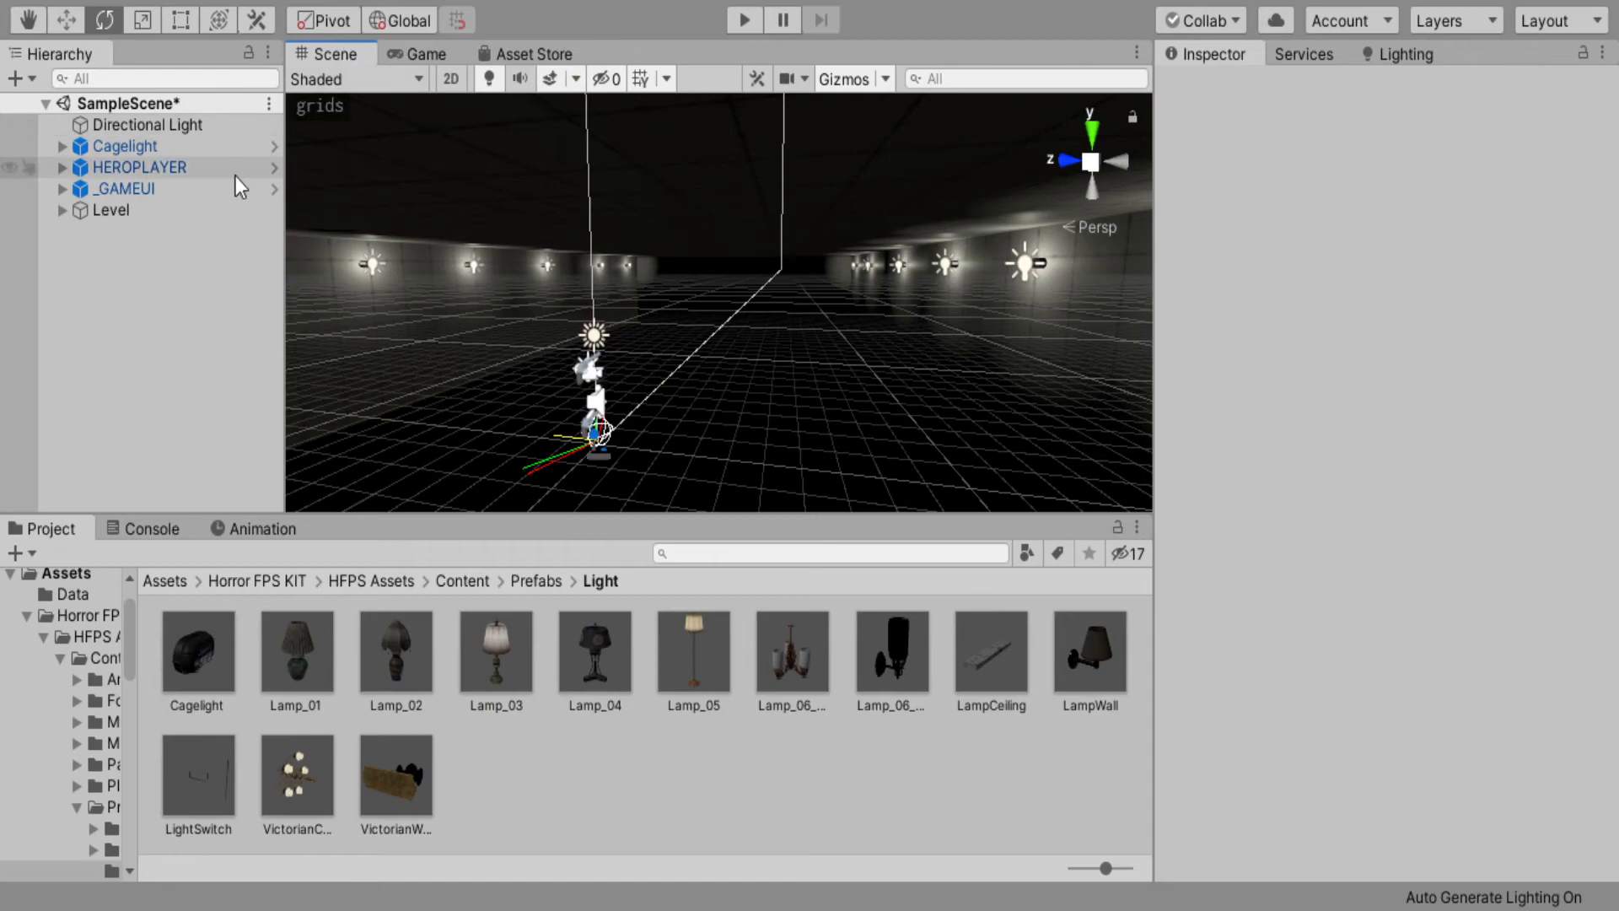
{"action": "left_click", "coordinate": [135, 124]}
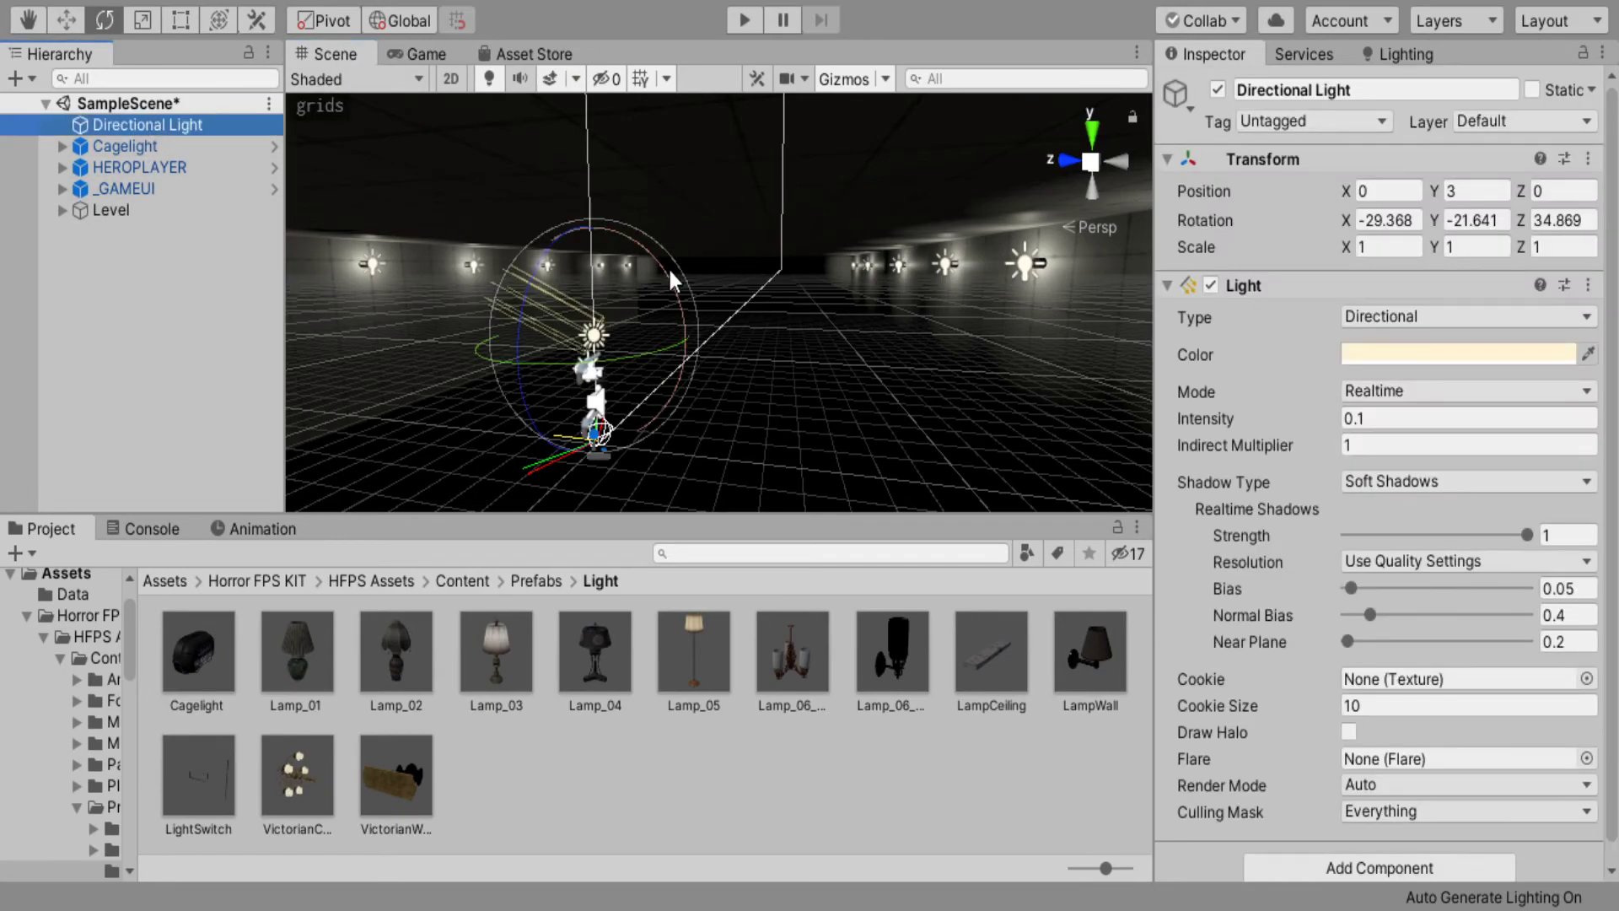
{"action": "left_click_drag", "start_coordinate": [670, 271], "coordinate": [622, 204]}
{"action": "left_click", "coordinate": [221, 253]}
{"action": "left_click", "coordinate": [427, 54]}
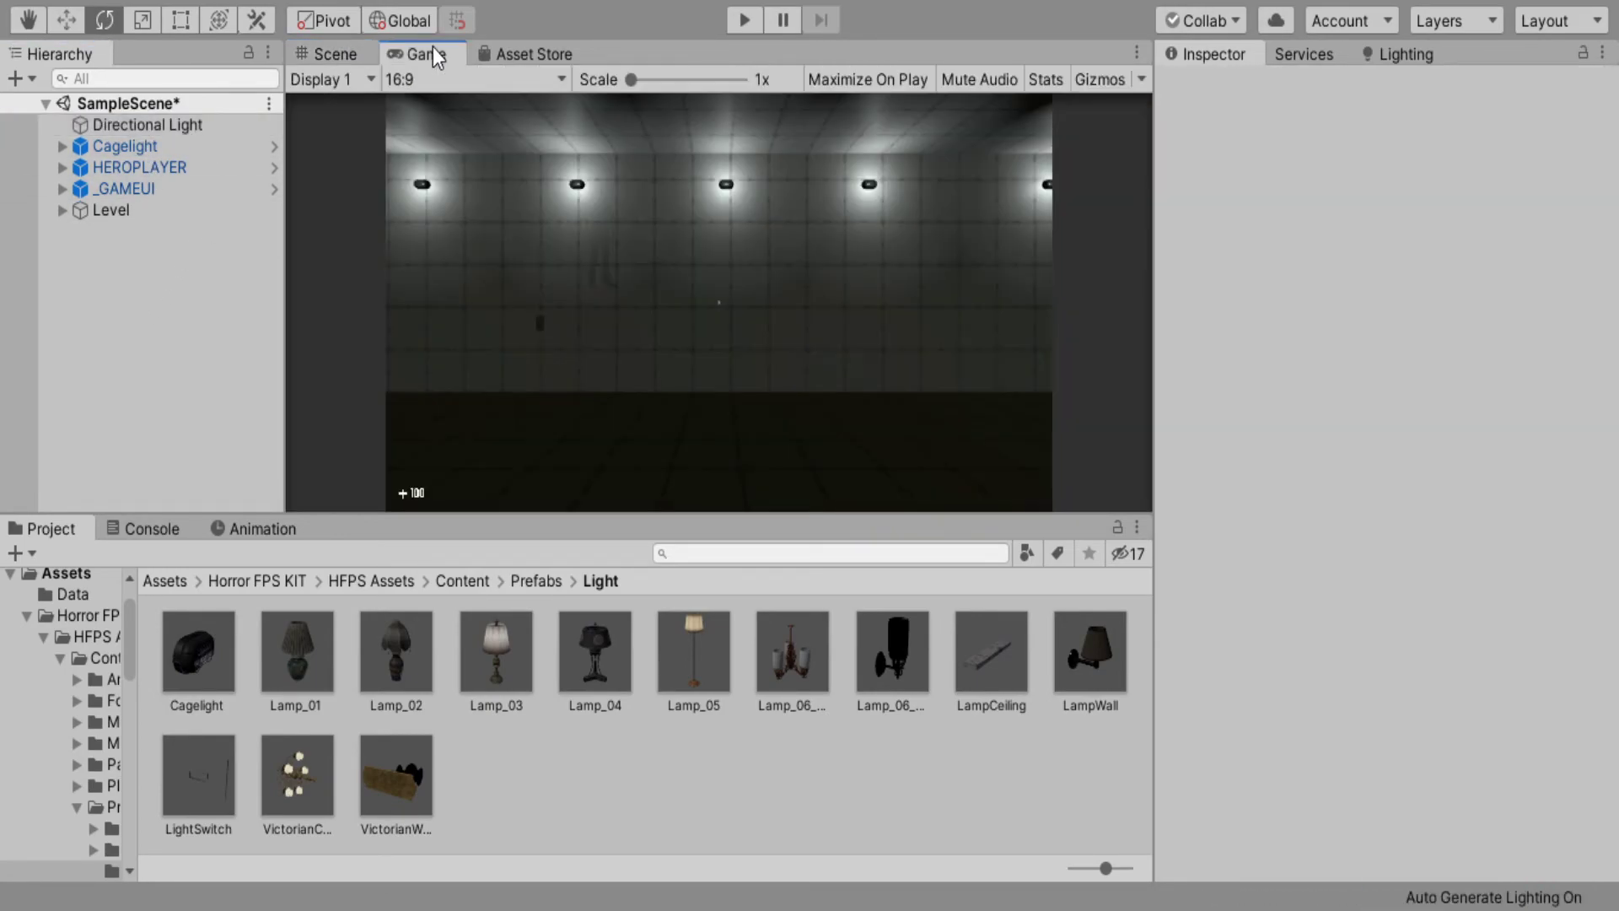
Step: Playtest the darkened room by walking to the wall switch and toggling the cage lights, and stop playing
{"action": "left_click", "coordinate": [746, 23]}
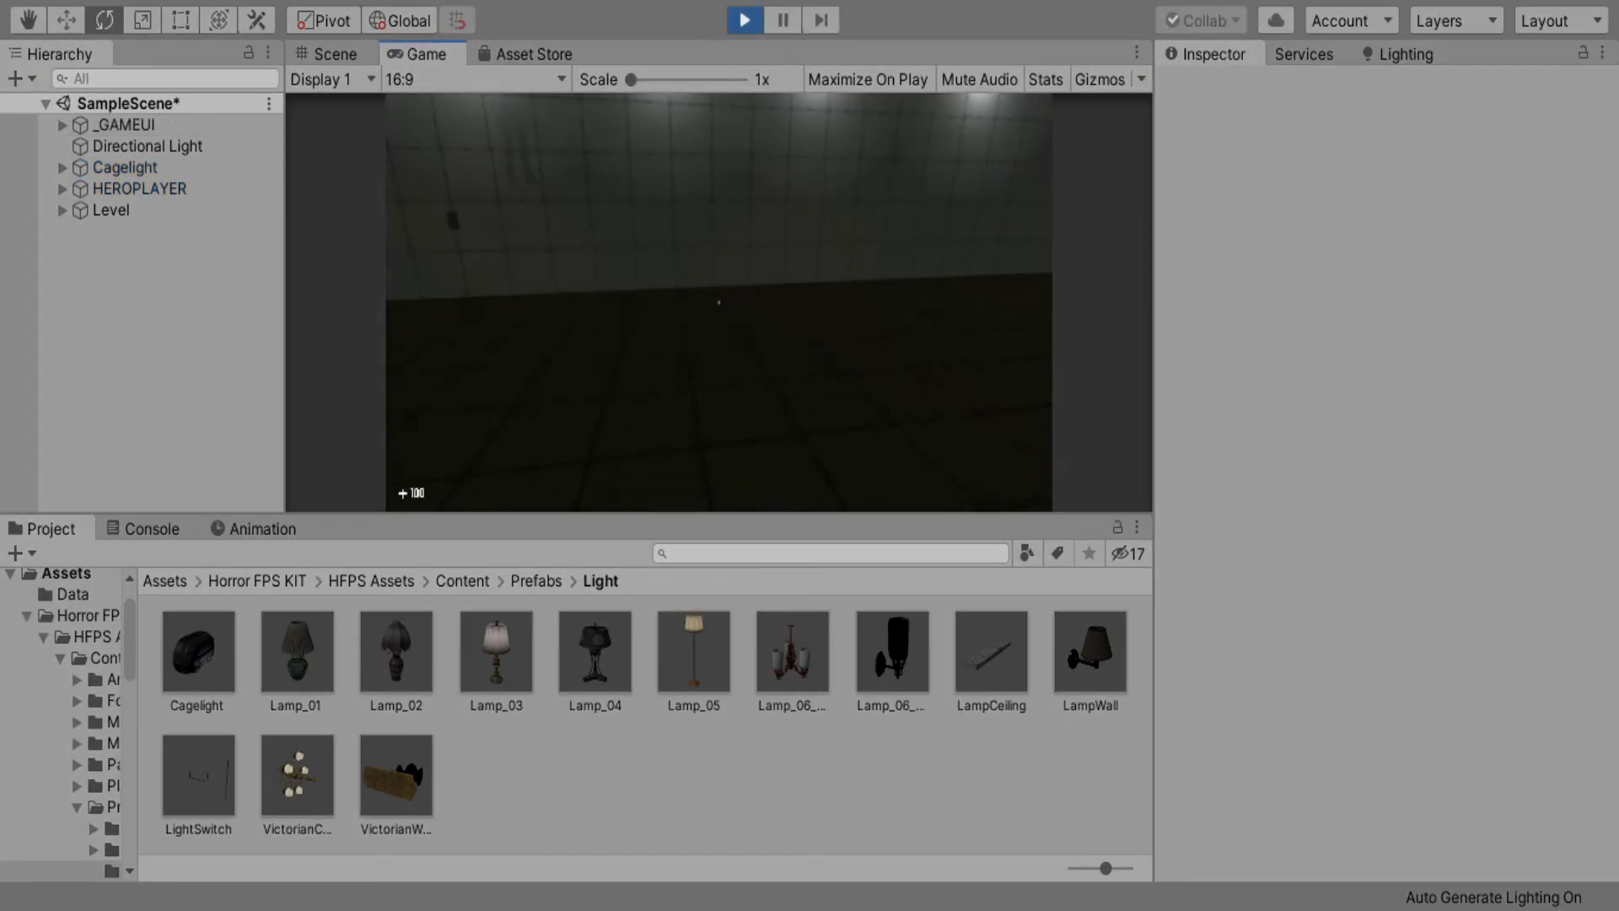
{"action": "key", "text": "w"}
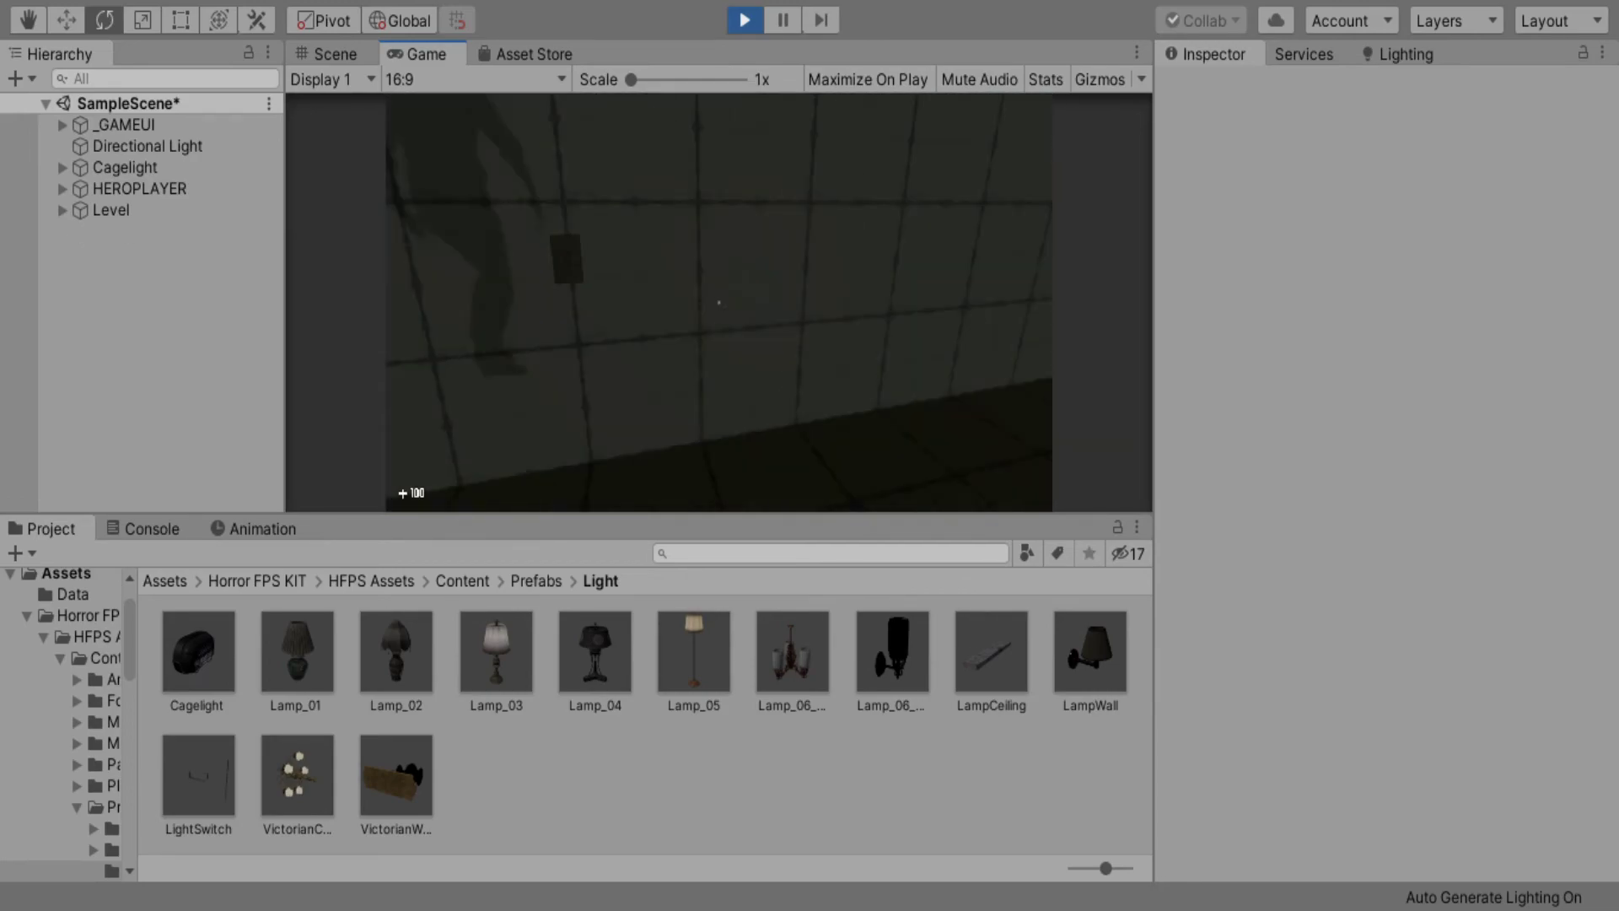
{"action": "key", "text": "w"}
{"action": "key", "text": "e"}
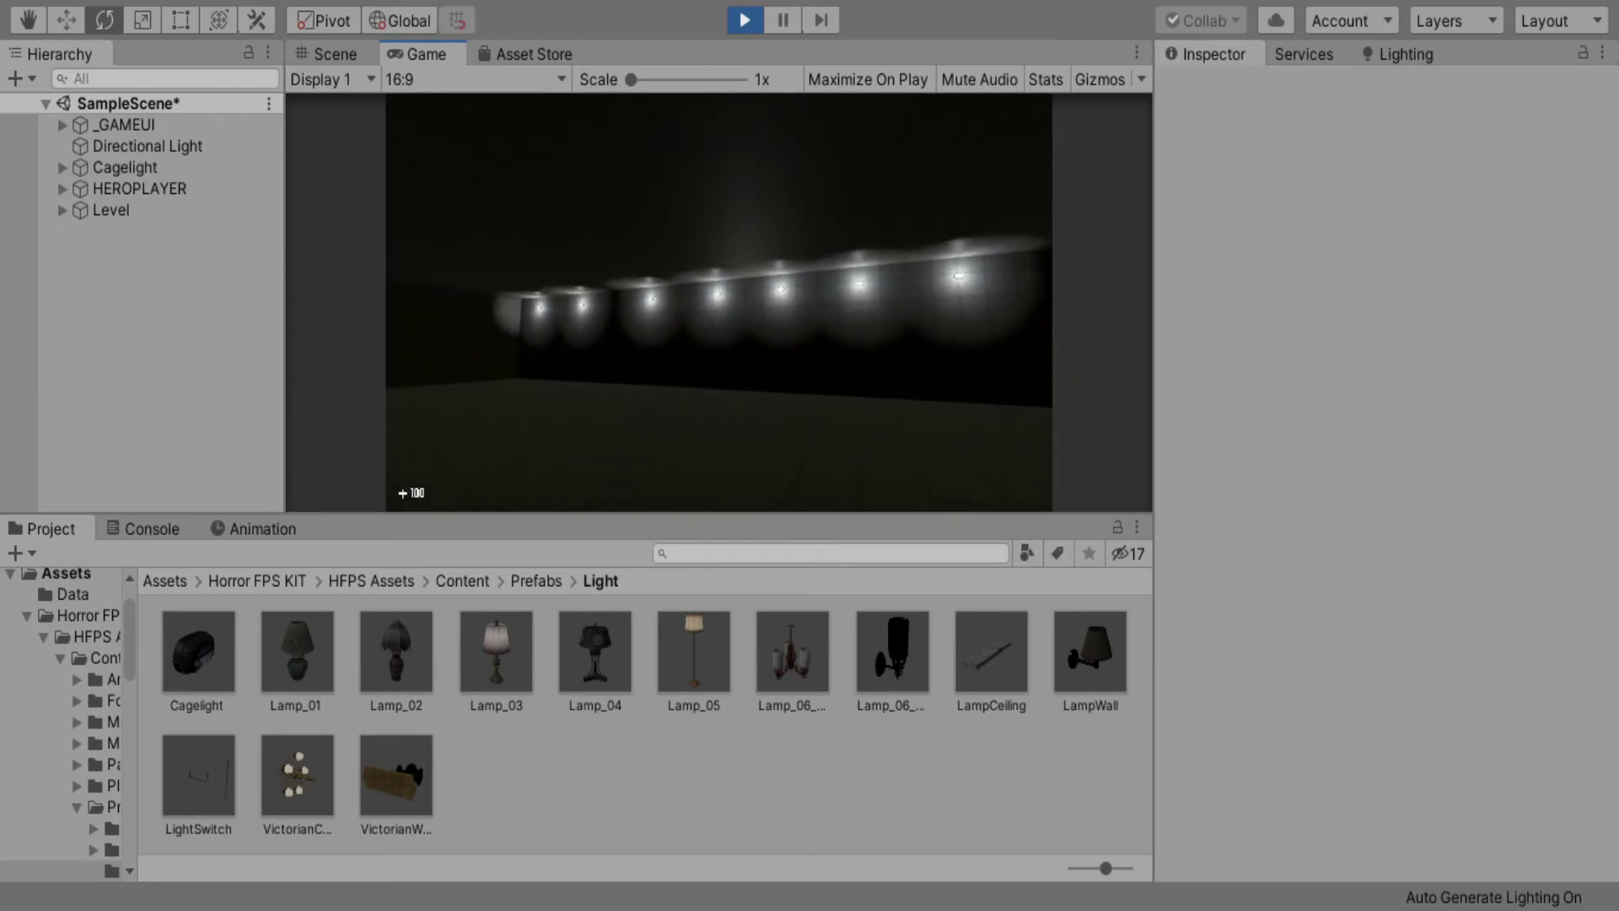
{"action": "key", "text": "ctrl+p"}
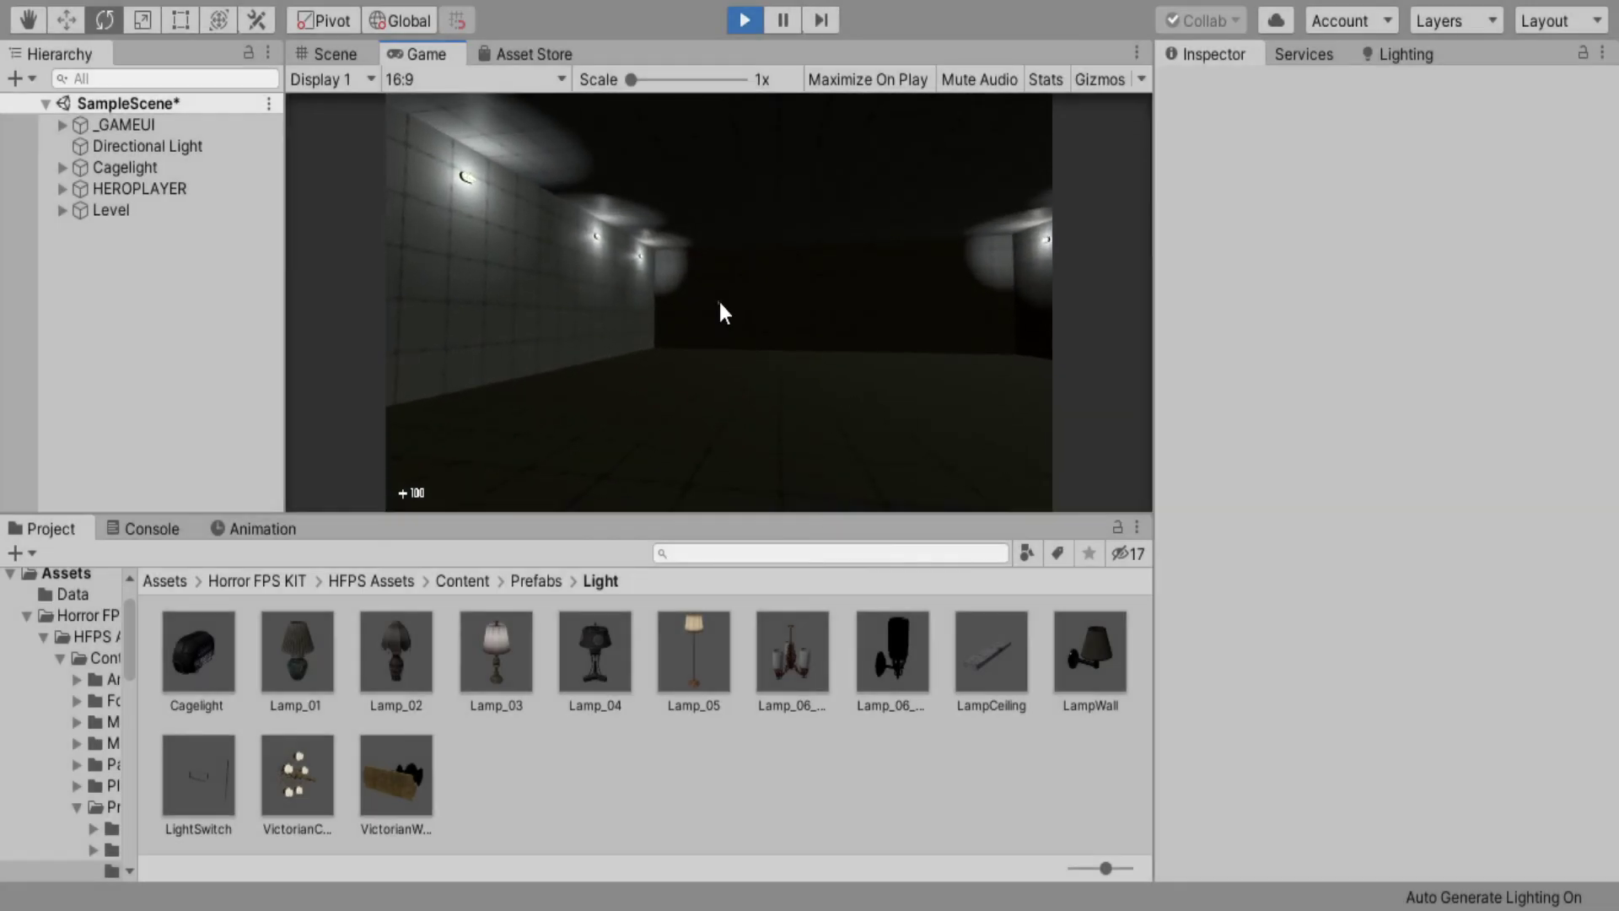
Step: Rotate the Directional Light slightly further to brighten the room, and compare the Game and Scene views
{"action": "left_click", "coordinate": [156, 124]}
{"action": "left_click", "coordinate": [343, 61]}
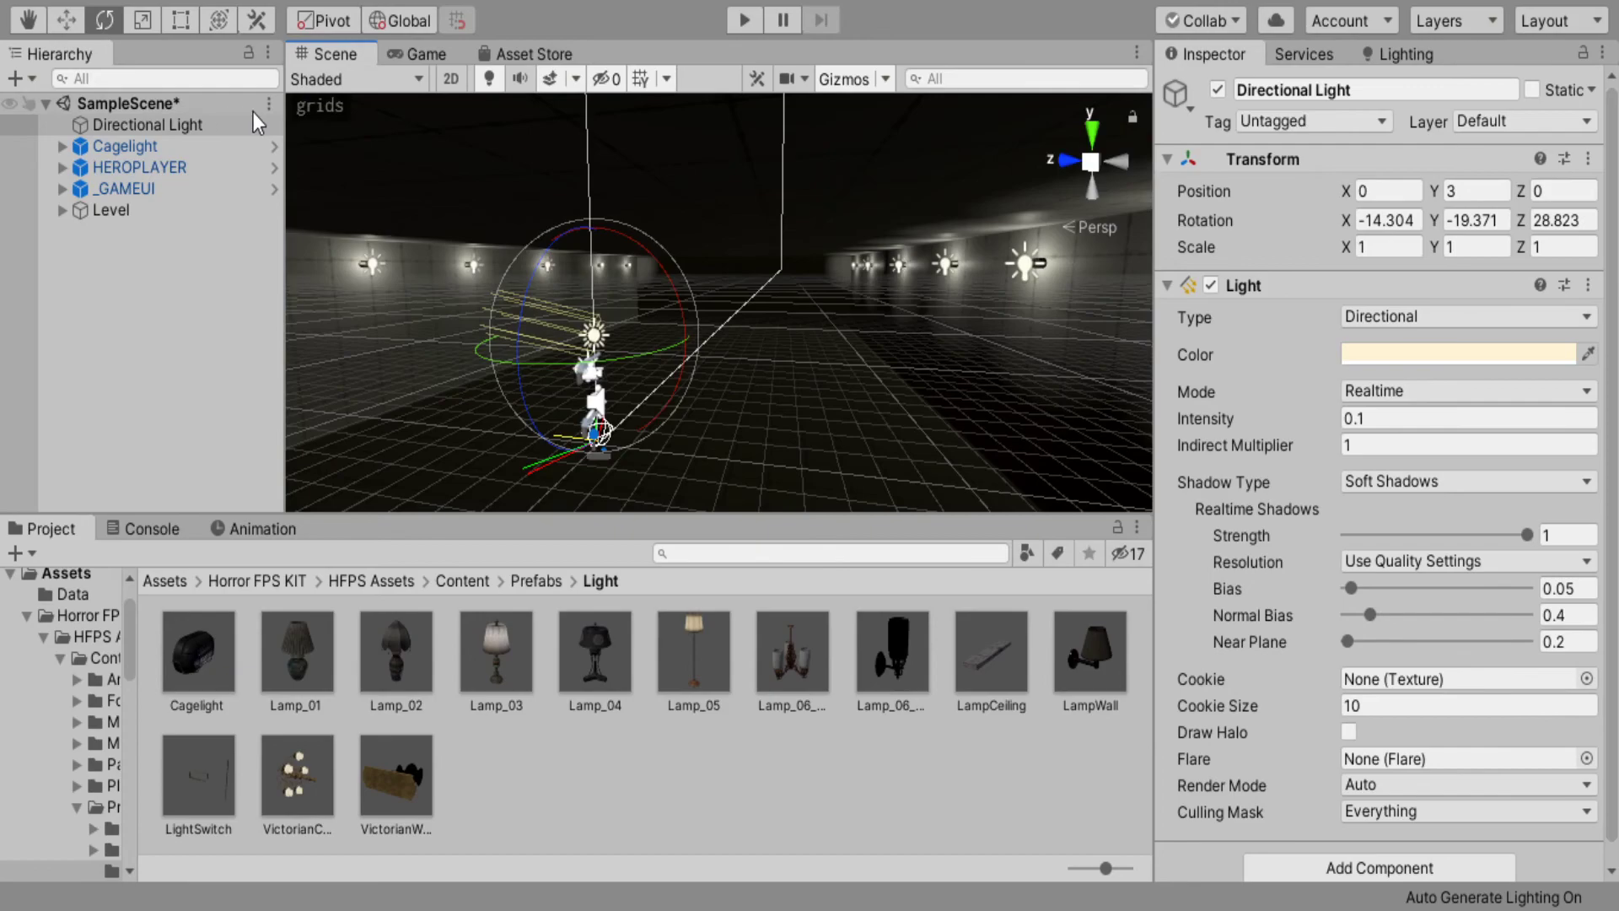
{"action": "mouse_move", "coordinate": [644, 281]}
{"action": "left_mouse_down"}
{"action": "mouse_move", "coordinate": [627, 238]}
{"action": "mouse_move", "coordinate": [696, 292]}
{"action": "mouse_move", "coordinate": [656, 281]}
{"action": "left_mouse_up"}
{"action": "left_click", "coordinate": [138, 331]}
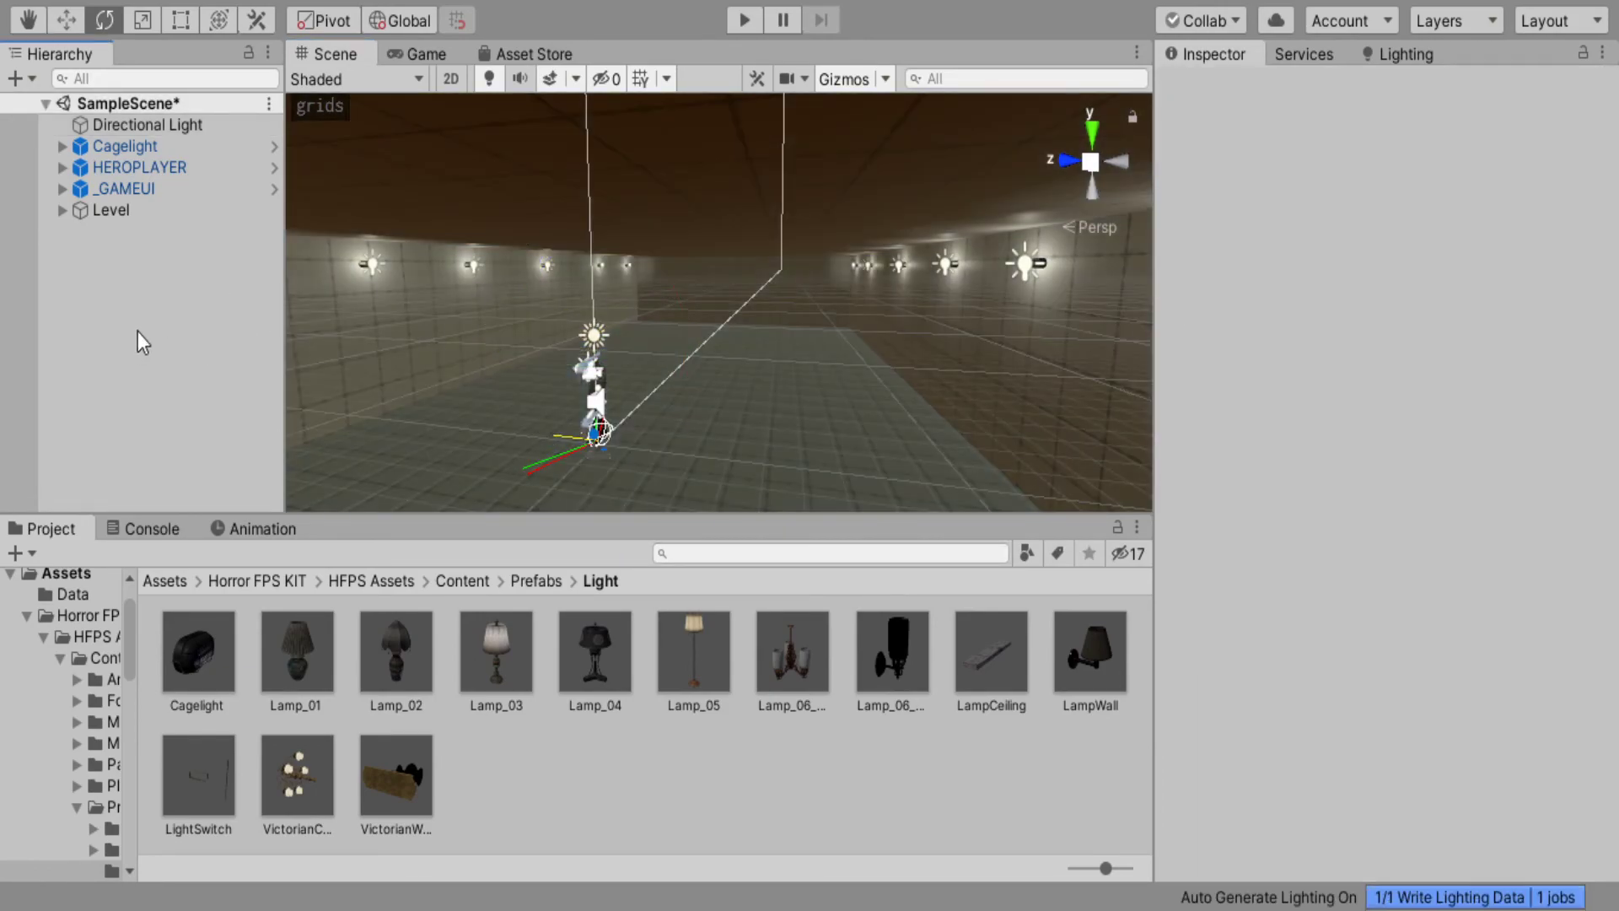
{"action": "left_click", "coordinate": [445, 54]}
{"action": "left_click", "coordinate": [337, 53]}
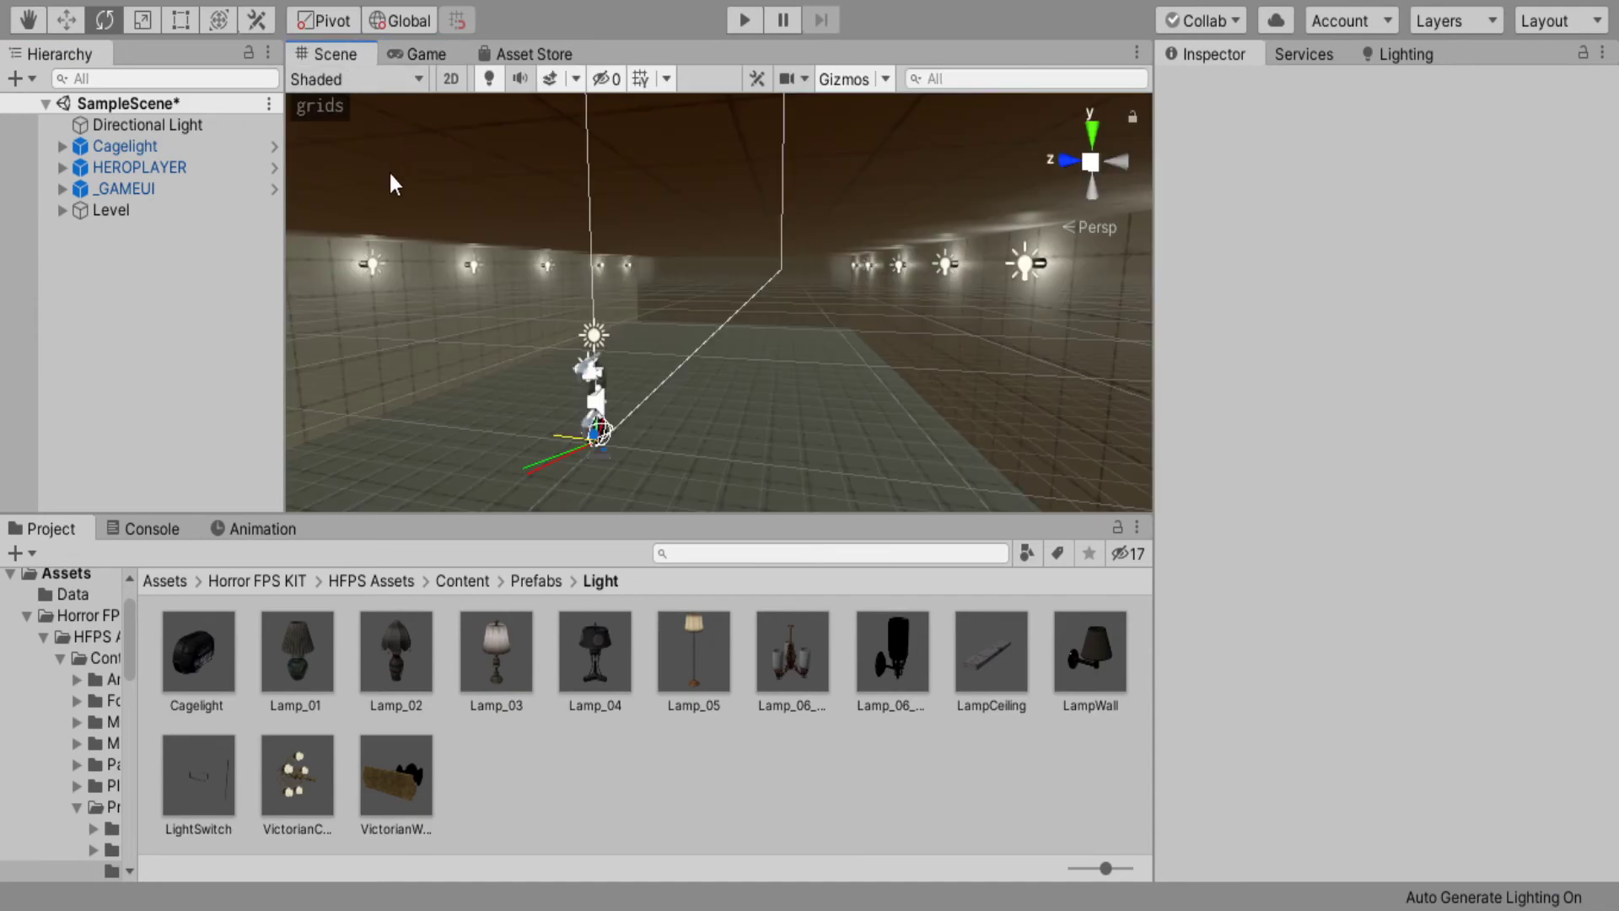